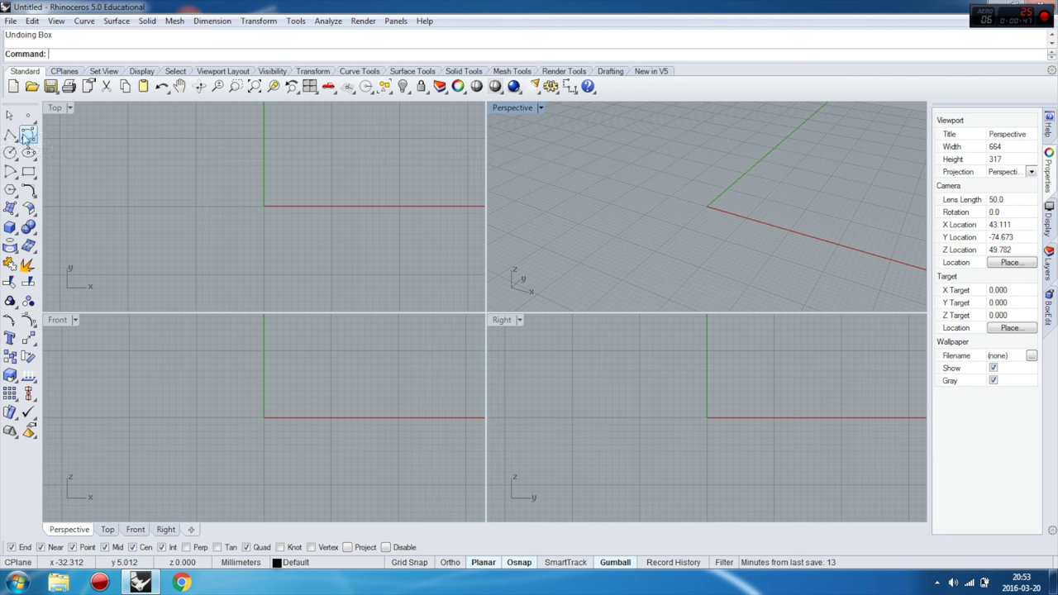
# Start a start-end arc at the origin (0) in the maximized Front view.
pyautogui.click(14, 176)
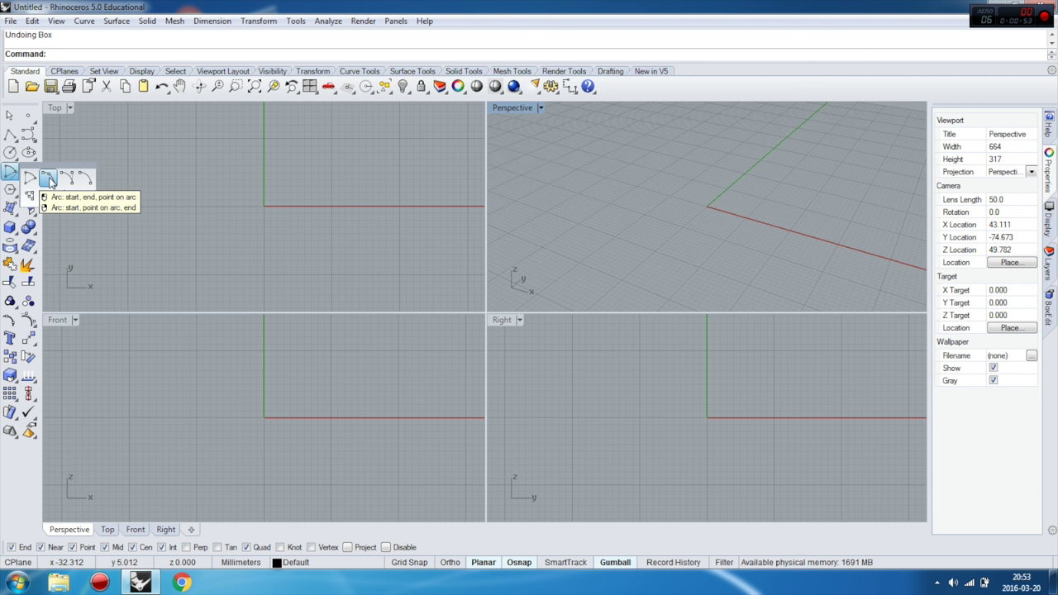
pyautogui.click(48, 179)
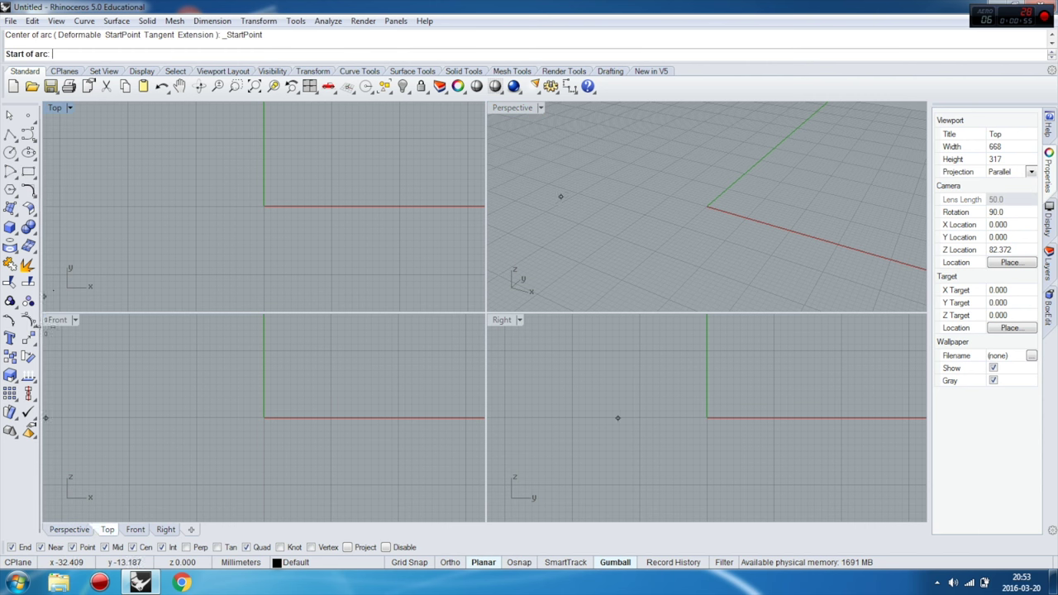
pyautogui.doubleClick(58, 320)
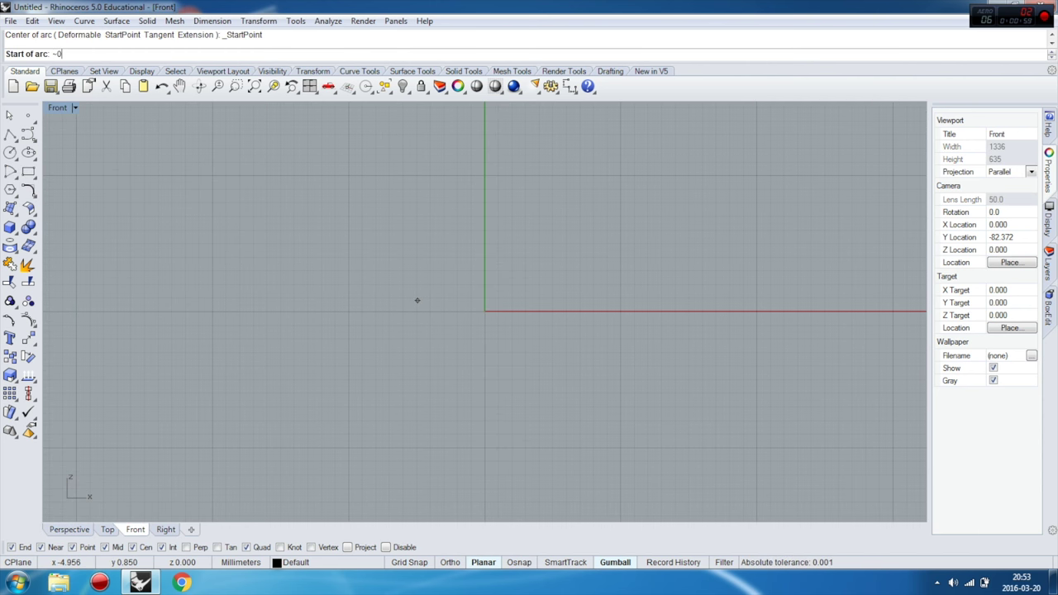
pyautogui.scroll(-5, 440, 382)
pyautogui.write('0')
pyautogui.press('Return')
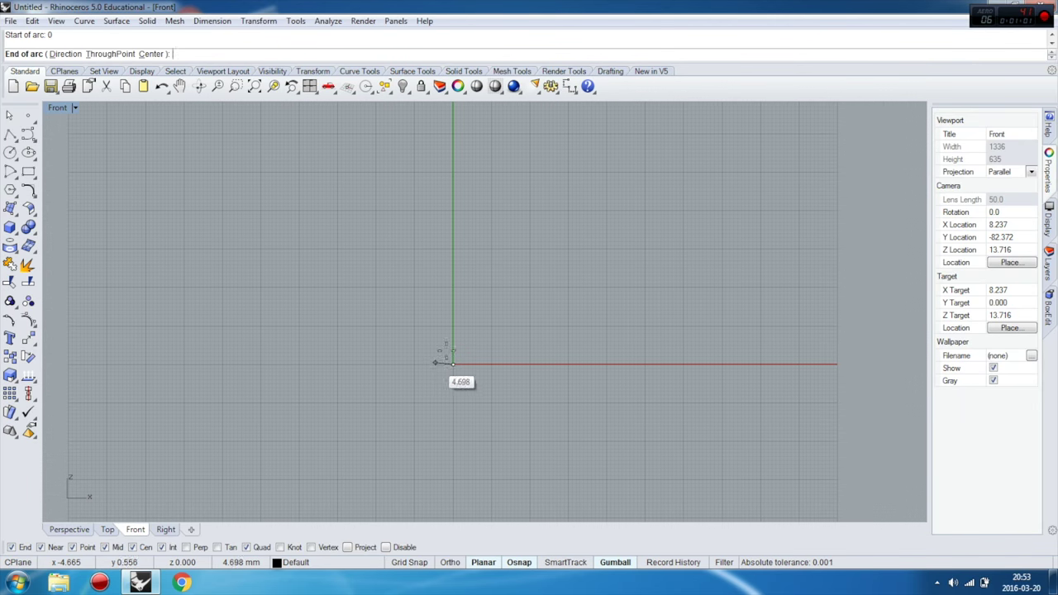
# With Ortho on, end the arc straight above the origin, set its bulge, and restore four views.
pyautogui.scroll(-3, 500, 293)
pyautogui.scroll(-2, 496, 322)
pyautogui.press('F8')
pyautogui.click(488, 164)
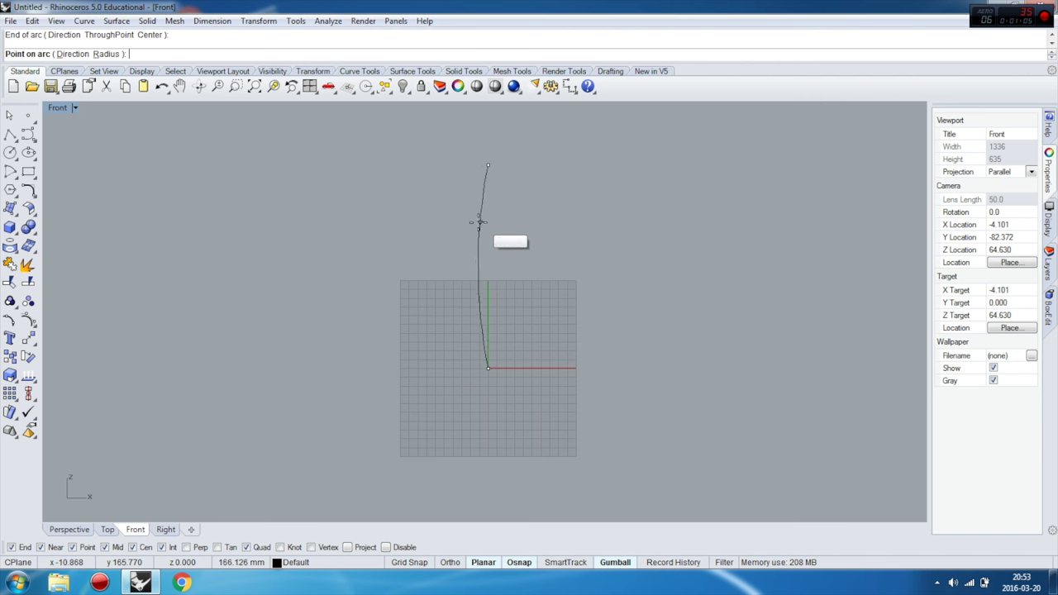
pyautogui.click(461, 228)
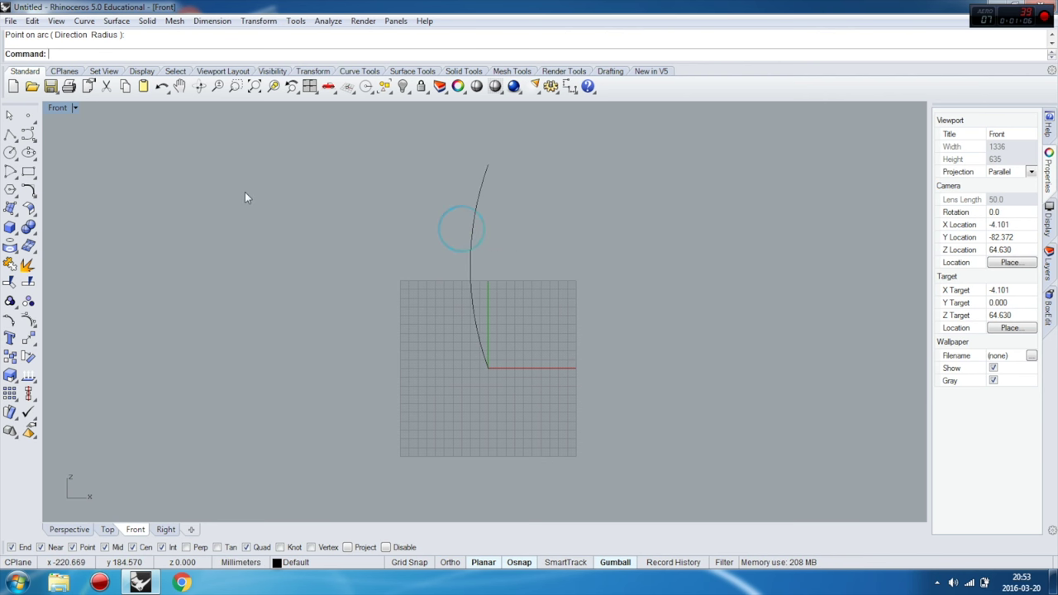
pyautogui.doubleClick(56, 108)
pyautogui.moveTo(533, 180)
pyautogui.mouseDown(button='right')
pyautogui.moveTo(661, 238)
pyautogui.moveTo(700, 231)
pyautogui.mouseUp(button='right')
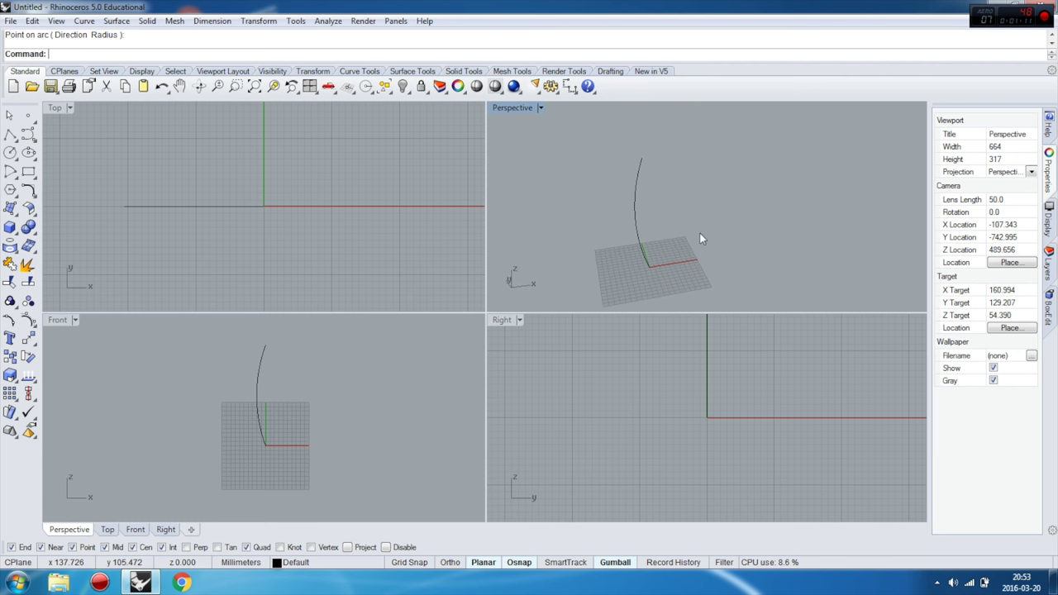
# Start a second start-end arc at the vertical arc's top end.
pyautogui.click(31, 177)
pyautogui.click(17, 177)
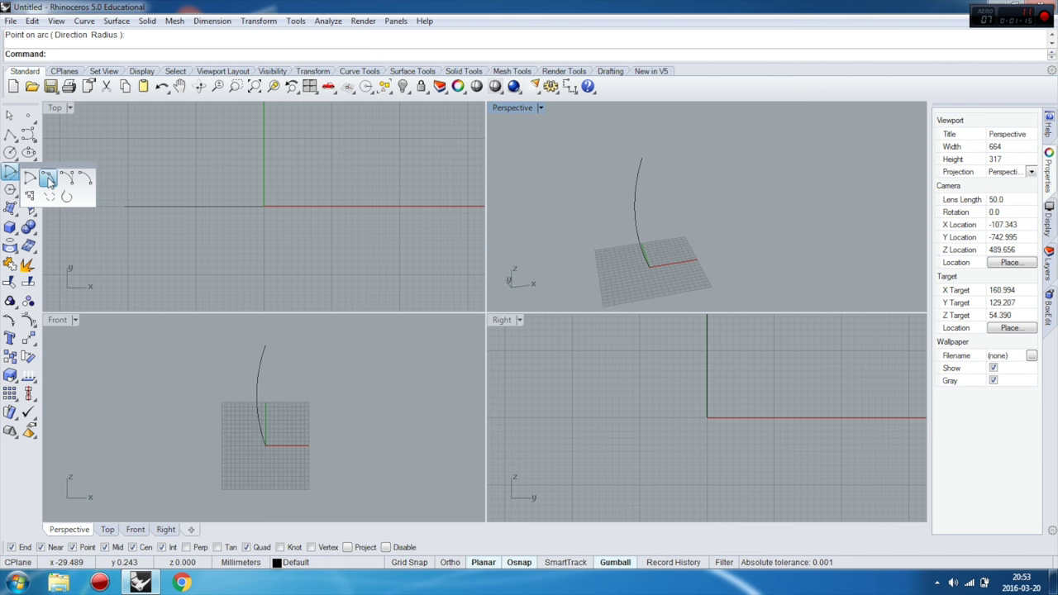
pyautogui.click(48, 180)
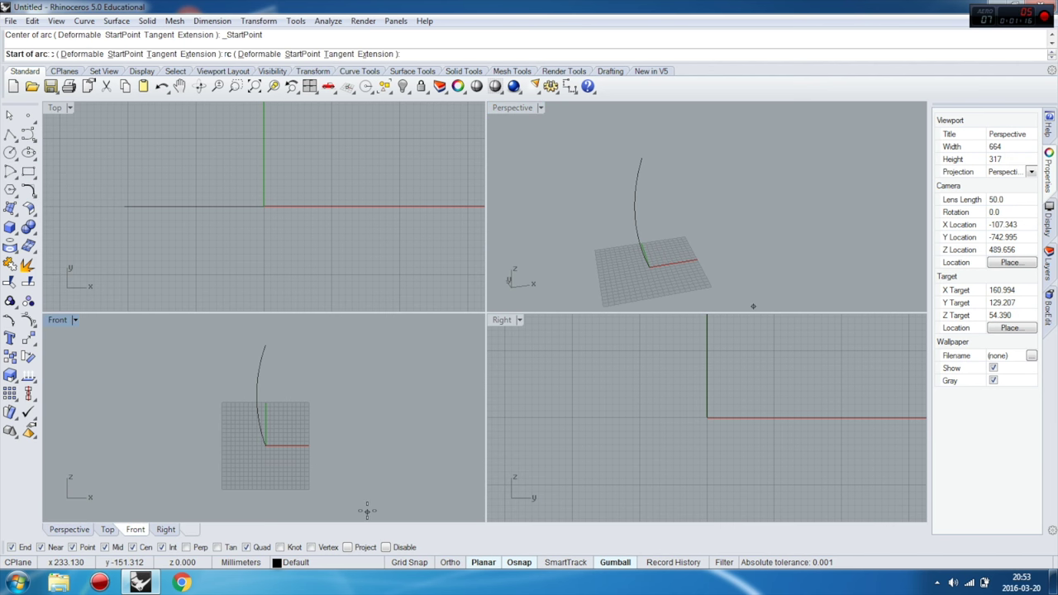
pyautogui.click(254, 196)
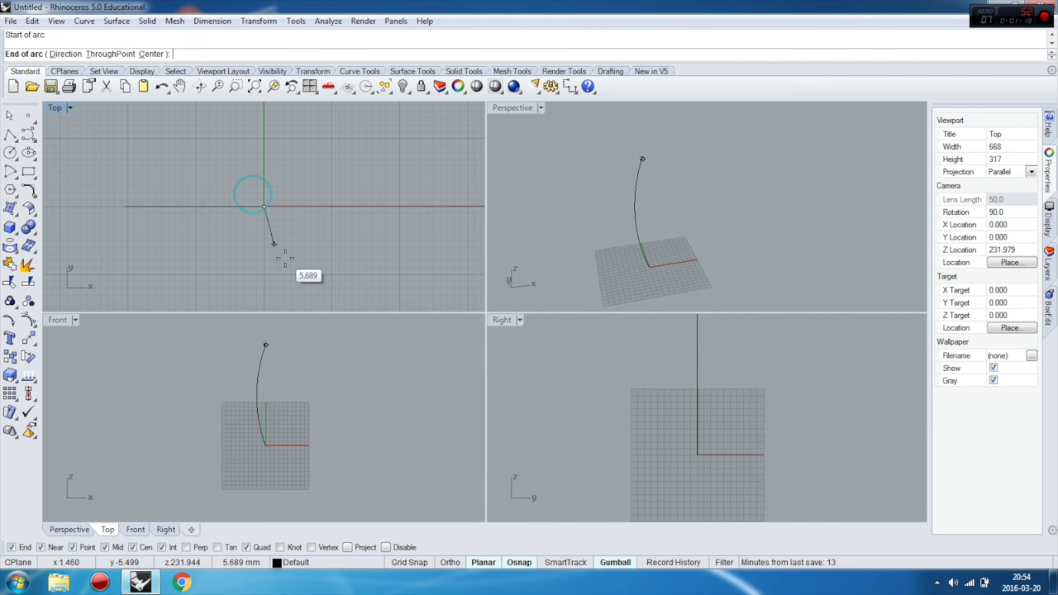
pyautogui.scroll(-3, 284, 265)
pyautogui.scroll(-3, 284, 269)
# Place the flat arc's end with Ortho, set its bulge, and maximize the Perspective view.
pyautogui.press('F8')
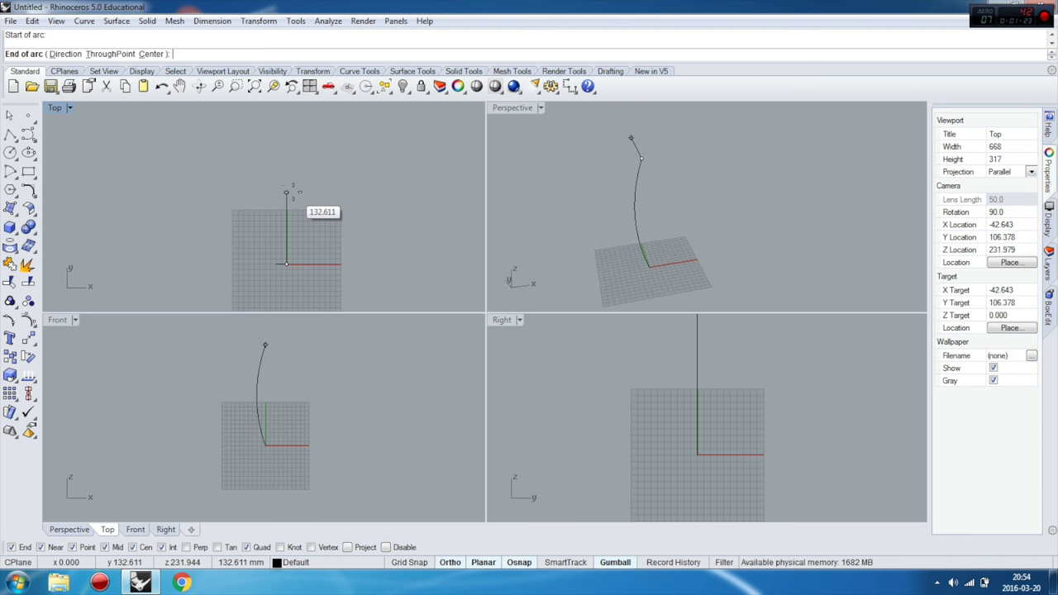
pyautogui.click(286, 193)
pyautogui.click(286, 217)
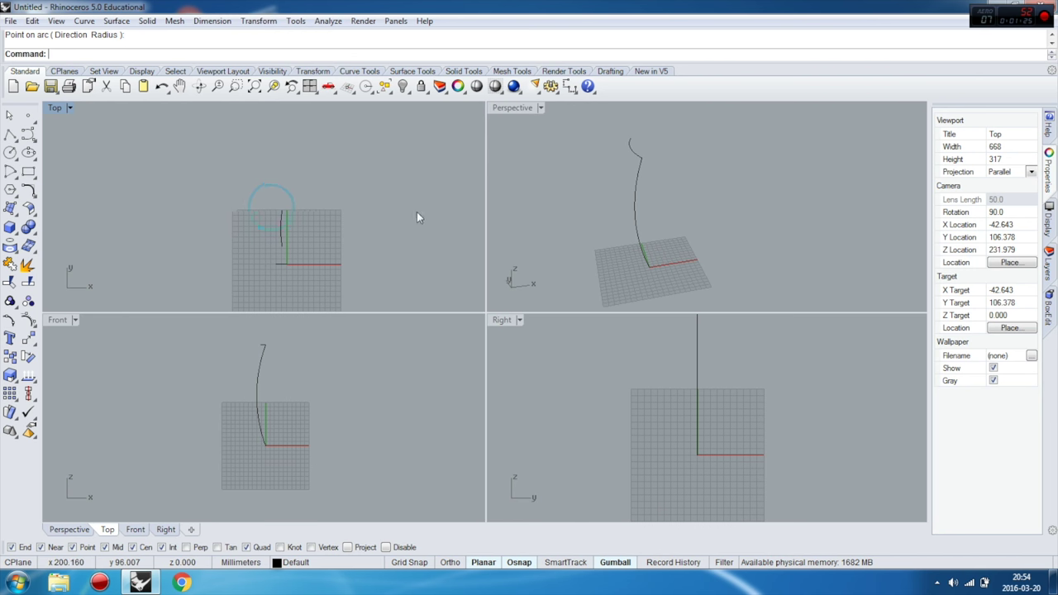
pyautogui.moveTo(578, 224); pyautogui.dragTo(690, 220, button='right')
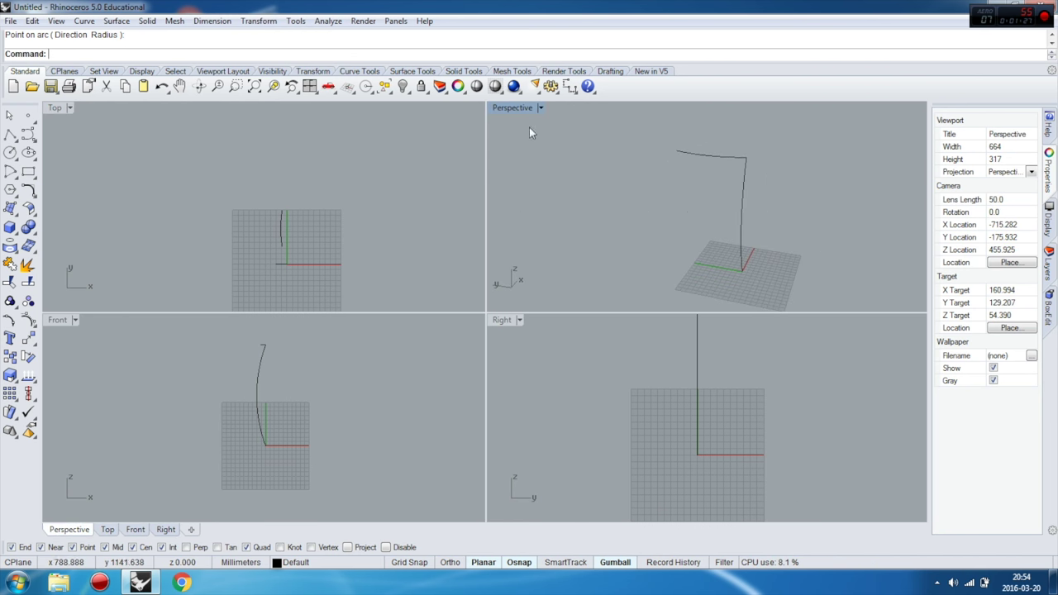
pyautogui.doubleClick(513, 107)
pyautogui.moveTo(513, 159)
pyautogui.mouseDown(button='right')
pyautogui.moveTo(337, 295)
pyautogui.moveTo(465, 288)
pyautogui.mouseUp(button='right')
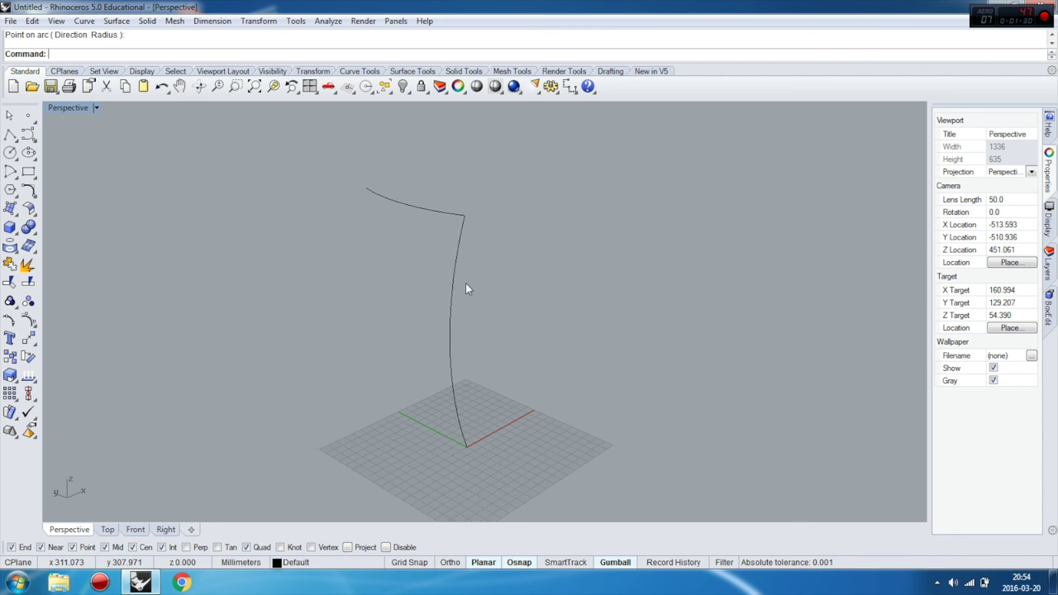
# Sweep 1 rail the top arc along the vertical arc to create a surface.
pyautogui.click(19, 216)
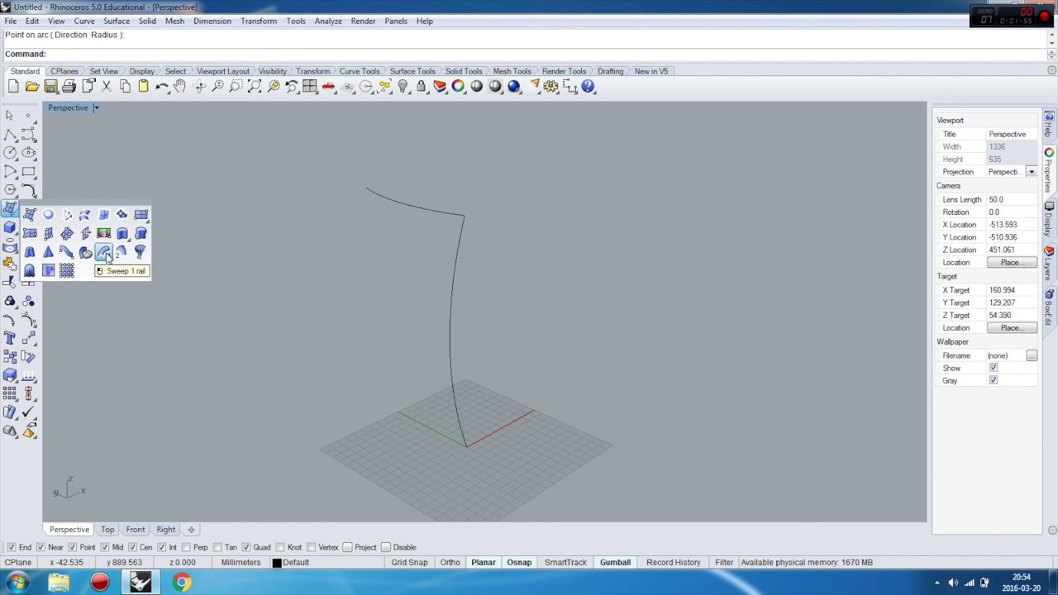
pyautogui.click(106, 257)
pyautogui.click(455, 273)
pyautogui.click(441, 212)
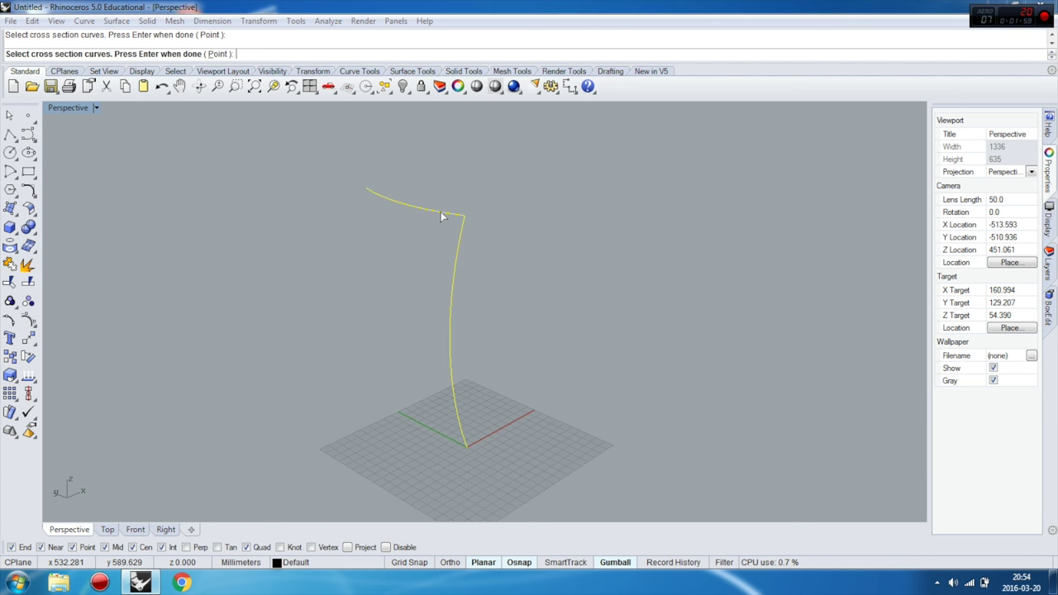
pyautogui.press('Return')
pyautogui.click(806, 372)
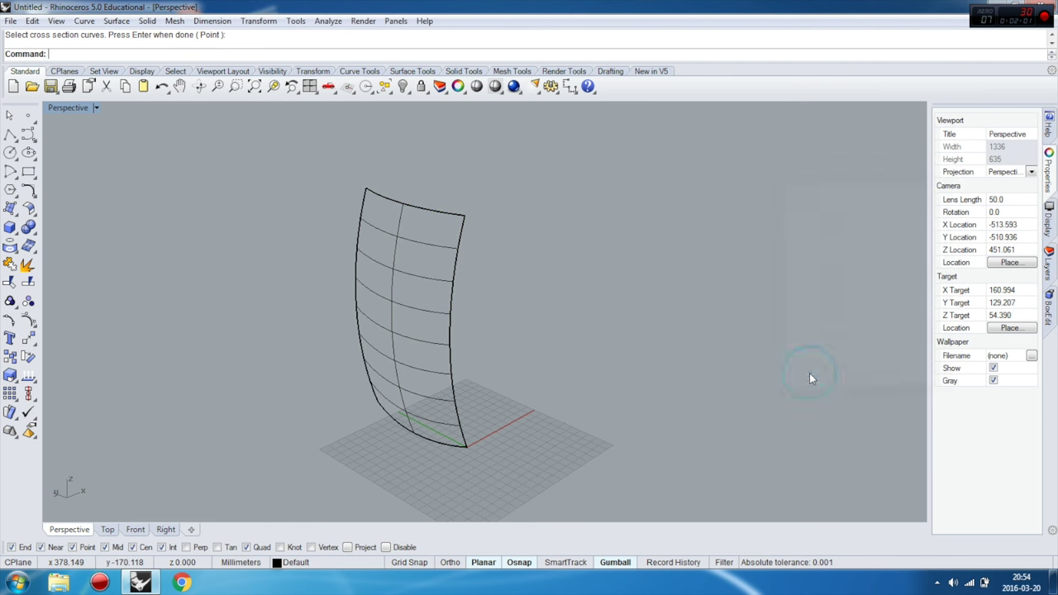
# Set the Perspective view to Shaded display and select the swept surface.
pyautogui.click(73, 108)
pyautogui.click(79, 156)
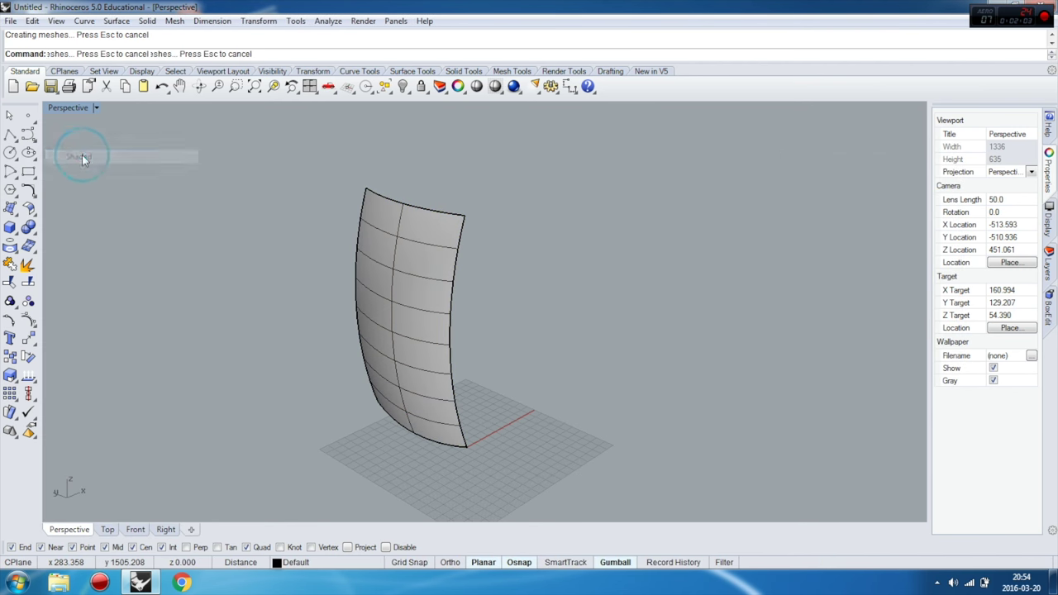
pyautogui.moveTo(532, 329)
pyautogui.mouseDown(button='right')
pyautogui.moveTo(439, 341)
pyautogui.moveTo(385, 307)
pyautogui.moveTo(538, 298)
pyautogui.moveTo(530, 350)
pyautogui.moveTo(543, 333)
pyautogui.moveTo(416, 322)
pyautogui.moveTo(534, 337)
pyautogui.moveTo(515, 324)
pyautogui.mouseUp(button='right')
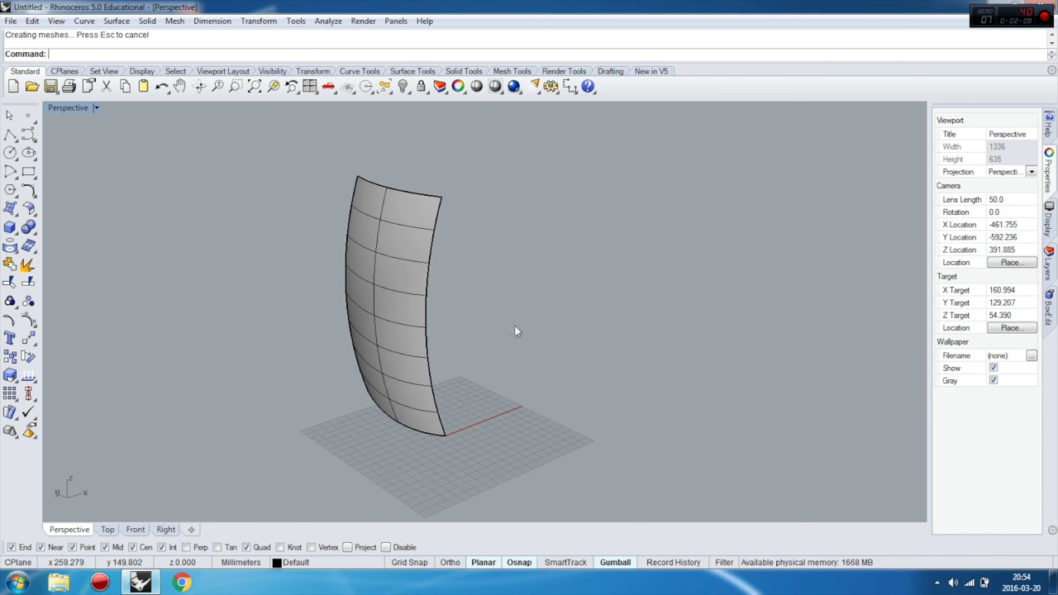
pyautogui.click(379, 260)
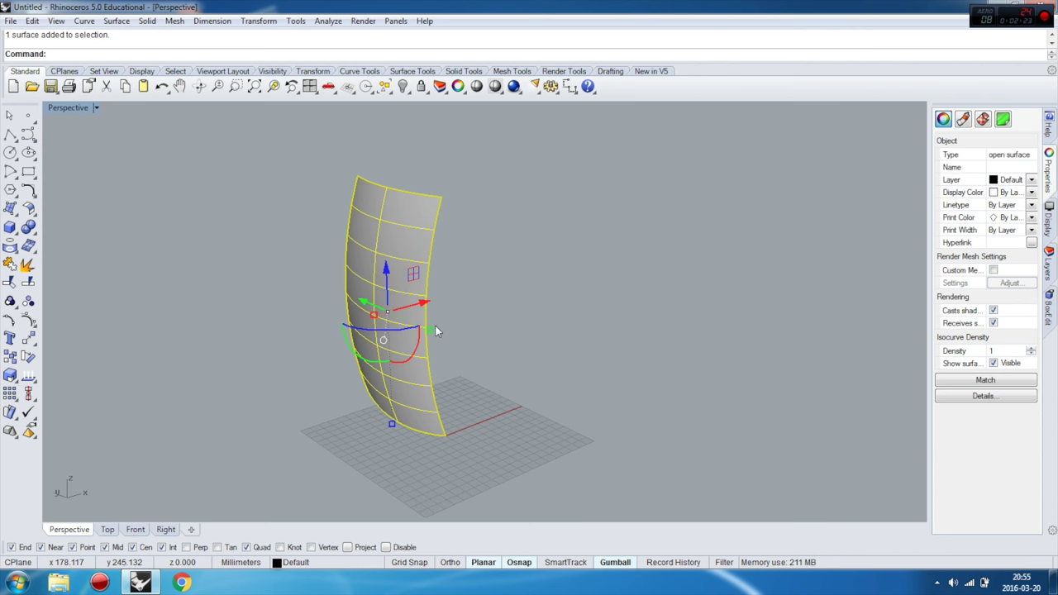
# Mirror a copy of the swept surface across a plane picked on the grid.
pyautogui.moveTo(481, 319); pyautogui.dragTo(450, 341, button='right')
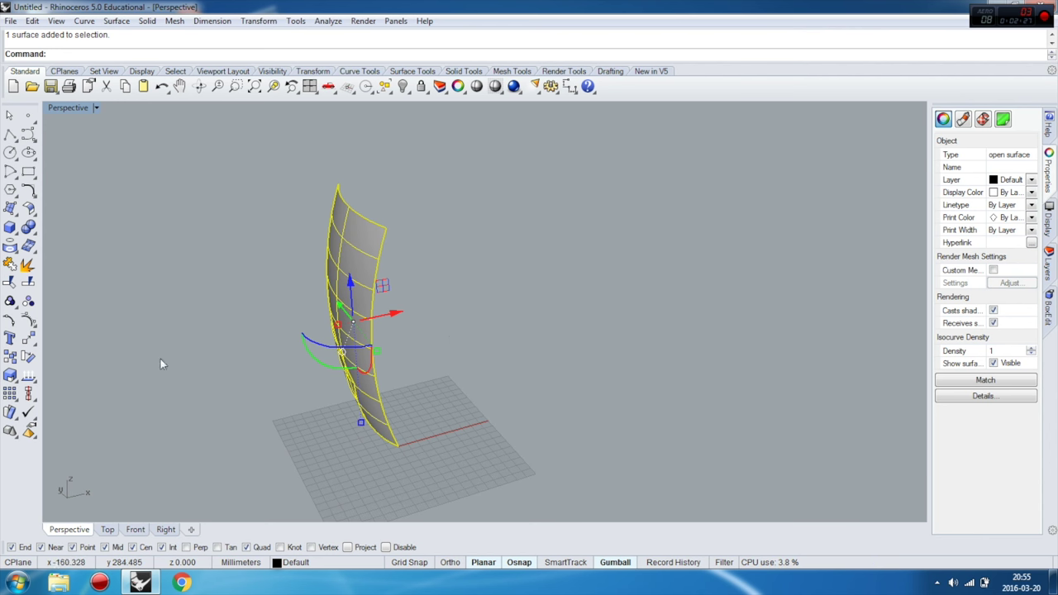
pyautogui.click(32, 346)
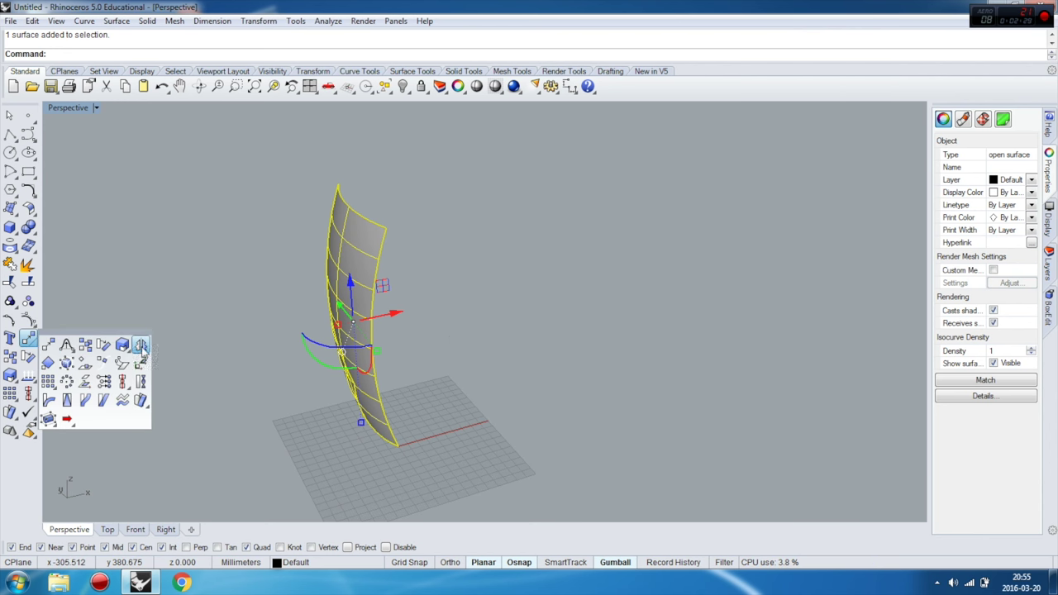
pyautogui.click(141, 346)
pyautogui.click(446, 408)
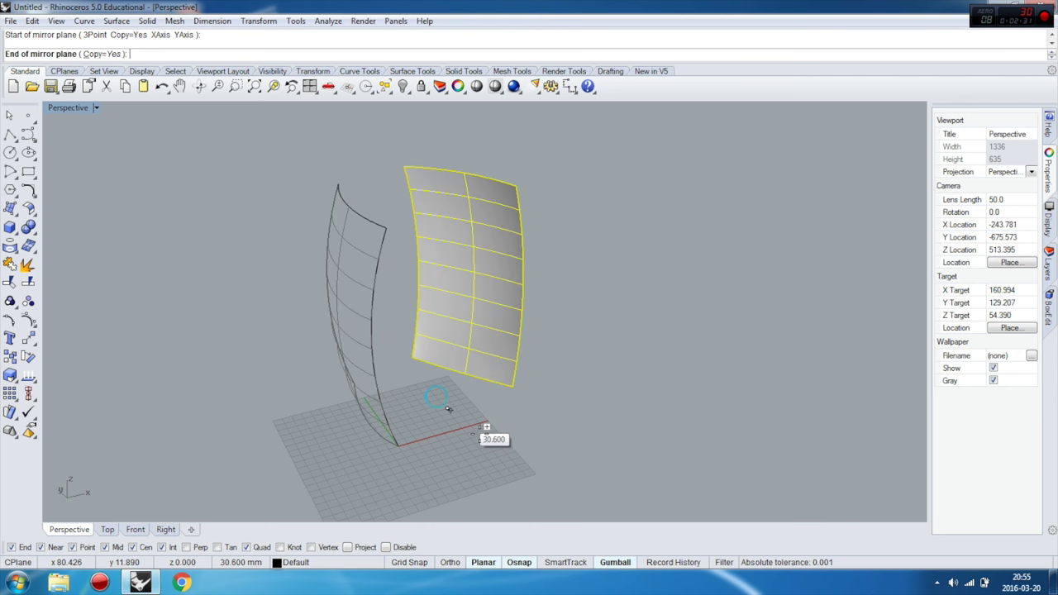
pyautogui.press('F8')
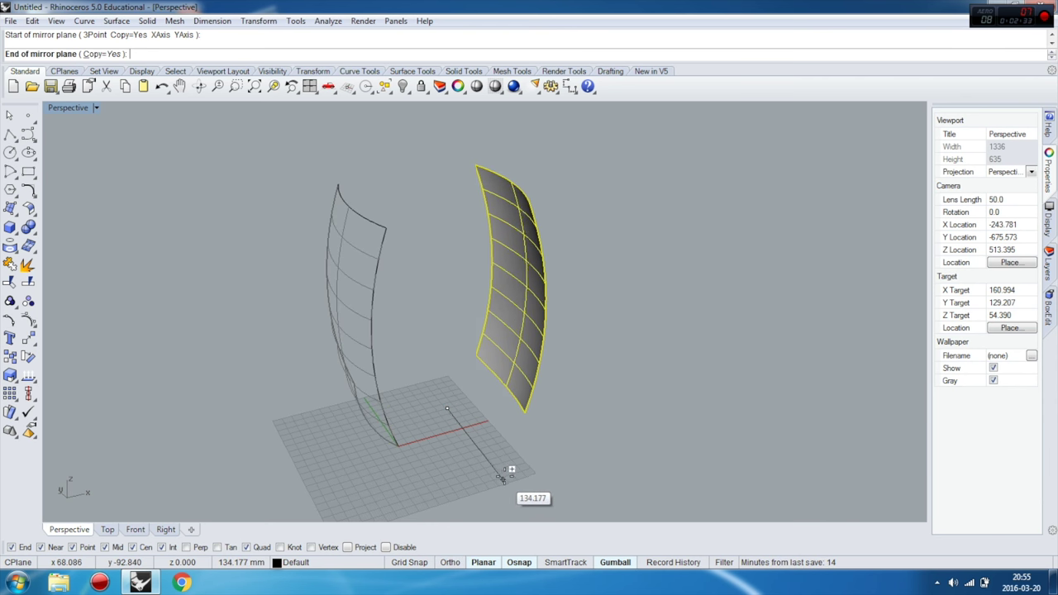
pyautogui.press('F8')
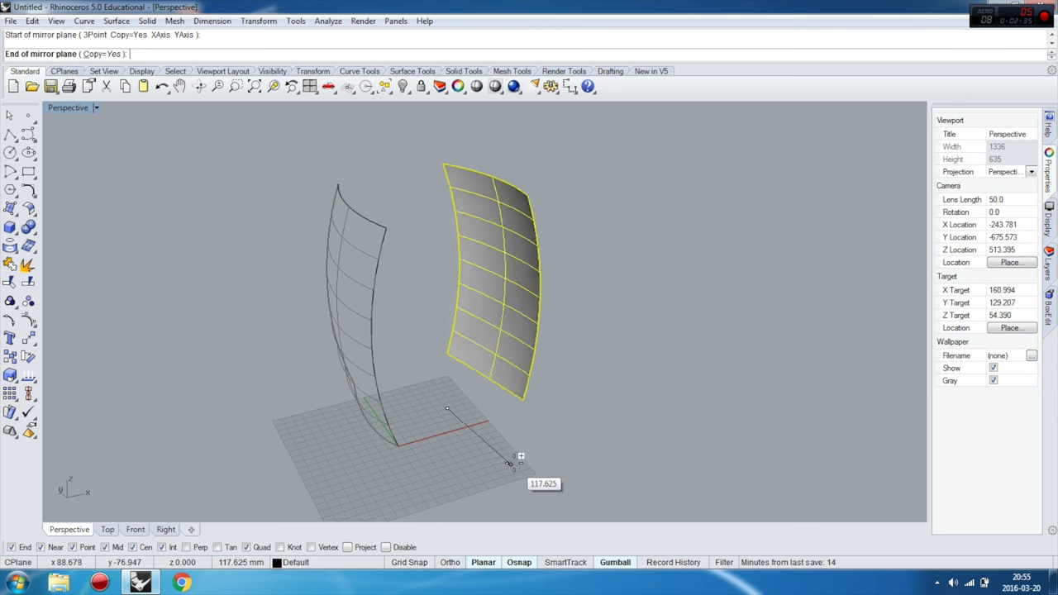
pyautogui.press('F8')
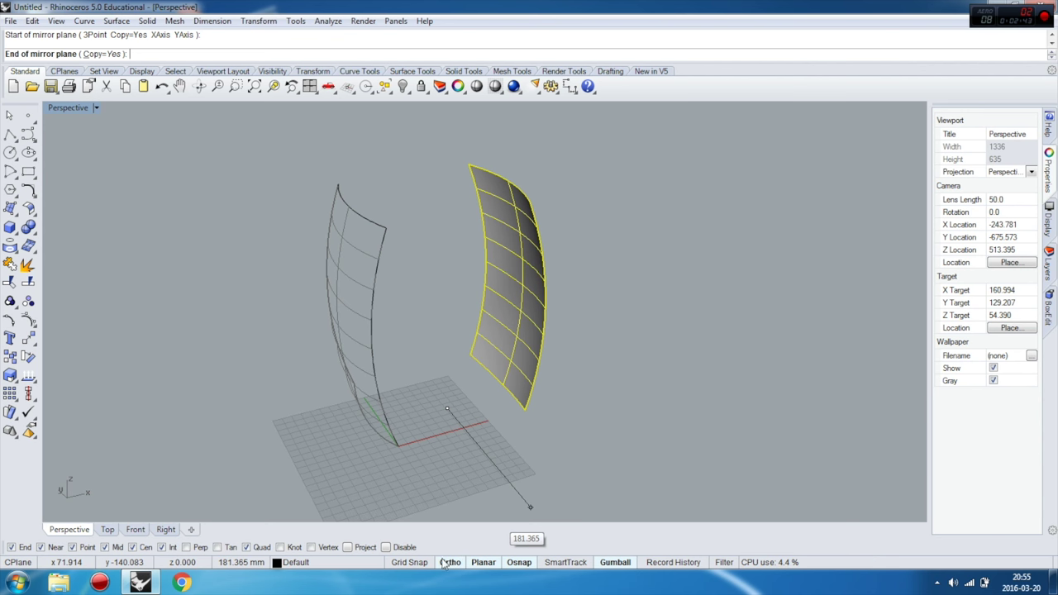
pyautogui.click(449, 563)
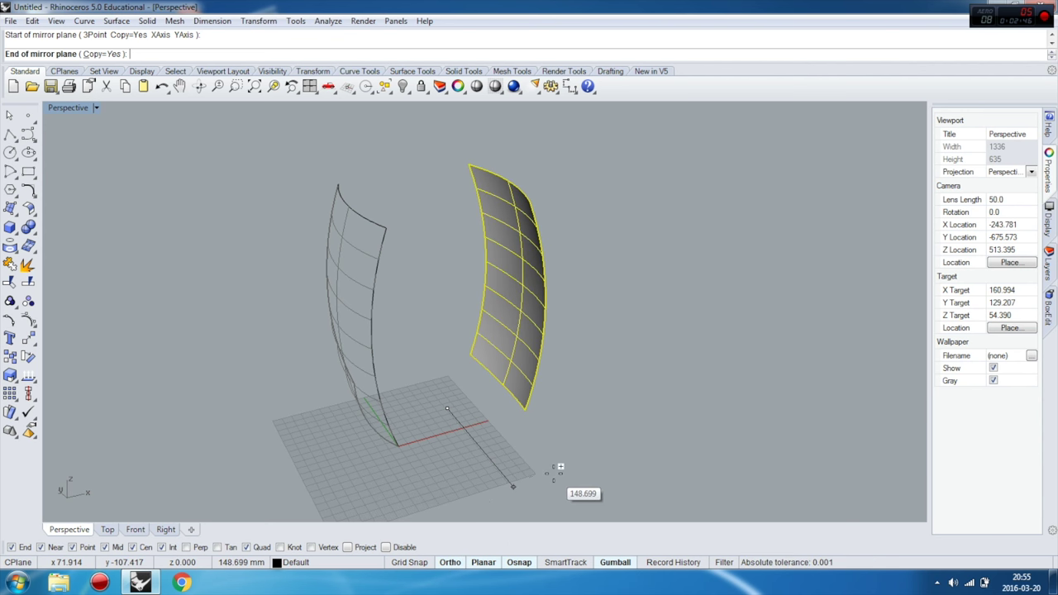
pyautogui.click(453, 562)
pyautogui.click(451, 561)
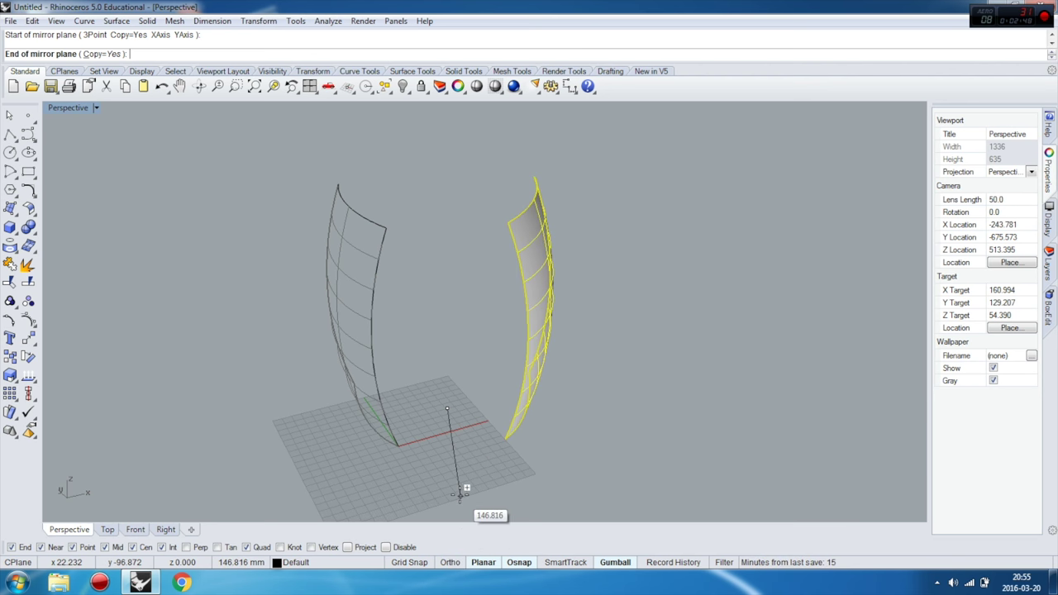
pyautogui.click(491, 463)
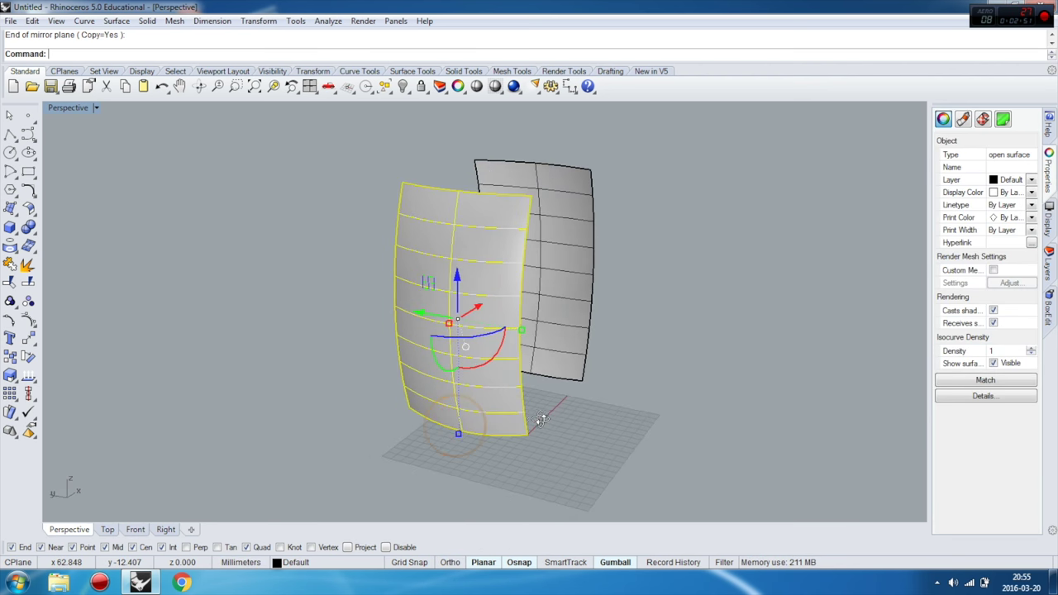
# Rotate both side surfaces about 49 degrees with the gumball.
pyautogui.keyDown('shift'); pyautogui.click(511, 320); pyautogui.keyUp('shift')
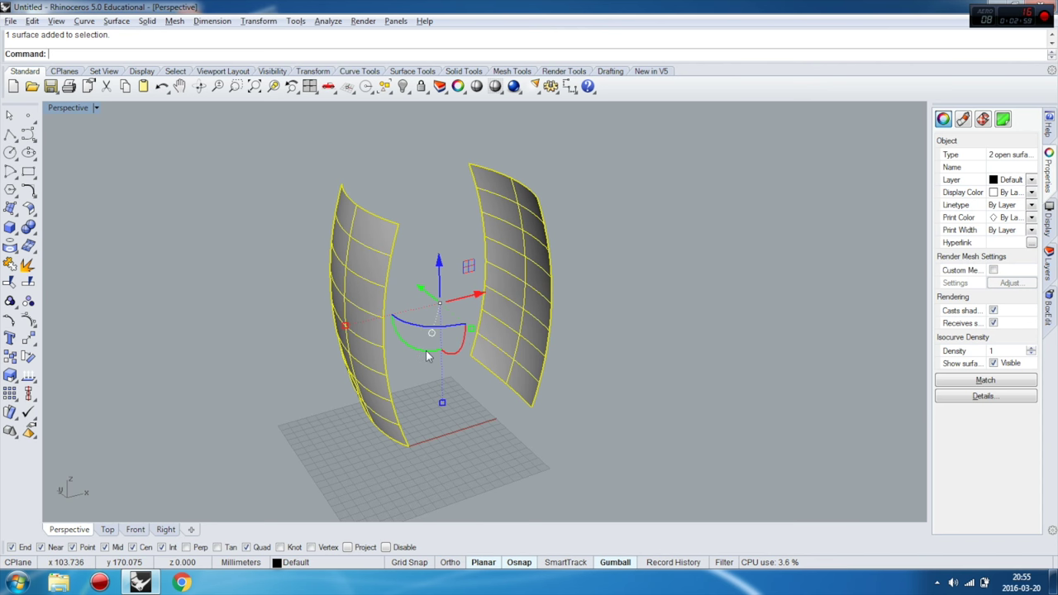
pyautogui.moveTo(427, 356); pyautogui.dragTo(394, 329)
pyautogui.click(637, 332)
pyautogui.moveTo(503, 338)
pyautogui.mouseDown(button='right')
pyautogui.moveTo(619, 311)
pyautogui.moveTo(732, 314)
pyautogui.moveTo(574, 269)
pyautogui.moveTo(449, 295)
pyautogui.moveTo(434, 312)
pyautogui.moveTo(456, 351)
pyautogui.mouseUp(button='right')
pyautogui.moveTo(397, 312); pyautogui.dragTo(472, 304, button='right')
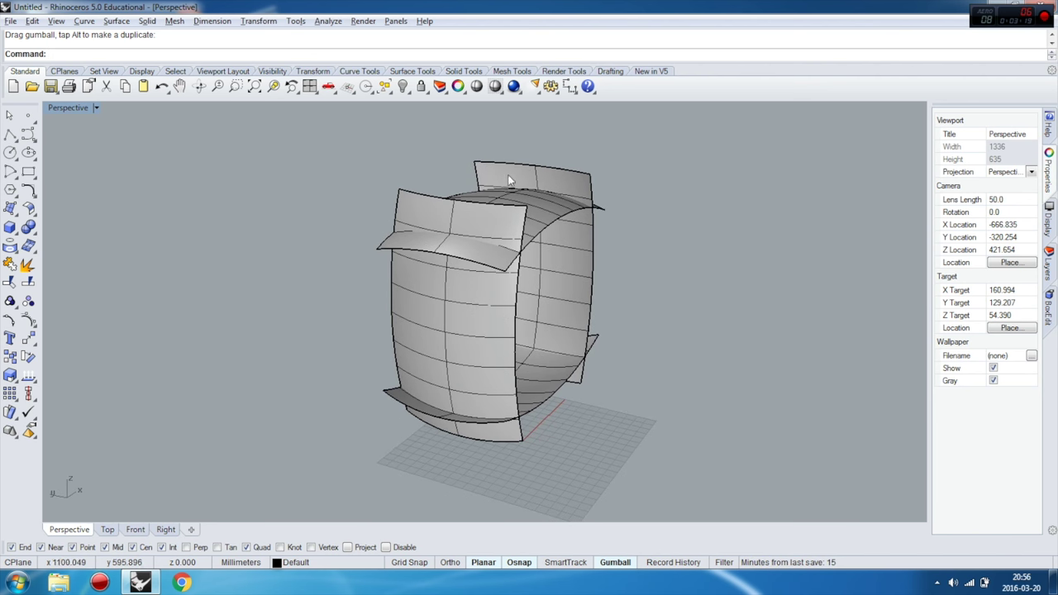
# Rotate Alt-duplicates of the top and lower surfaces a quarter turn.
pyautogui.click(541, 228)
pyautogui.keyDown('shift'); pyautogui.click(550, 374); pyautogui.keyUp('shift')
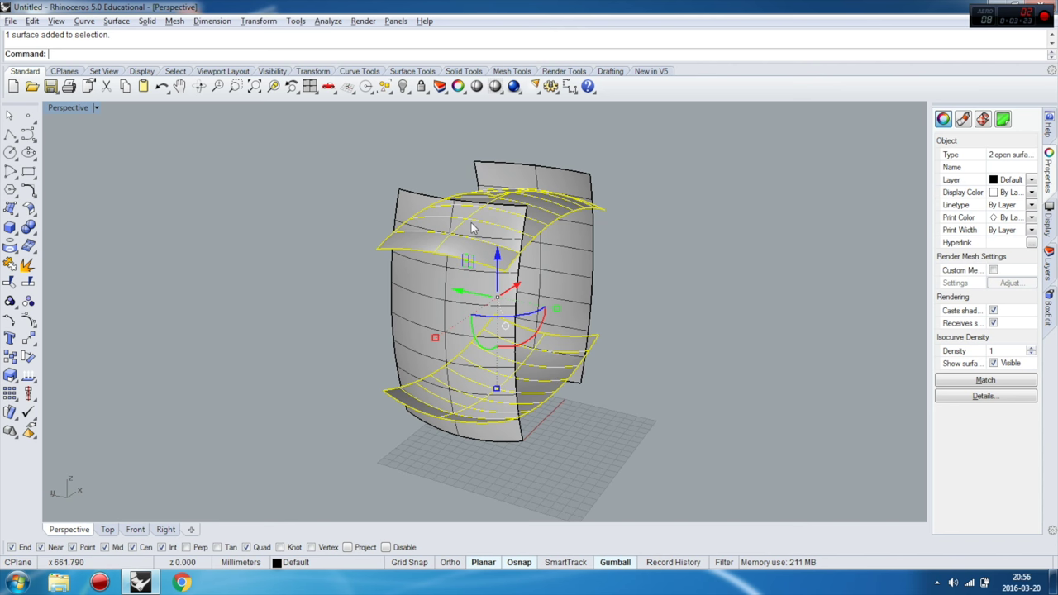
pyautogui.moveTo(539, 328); pyautogui.dragTo(531, 320, button='right')
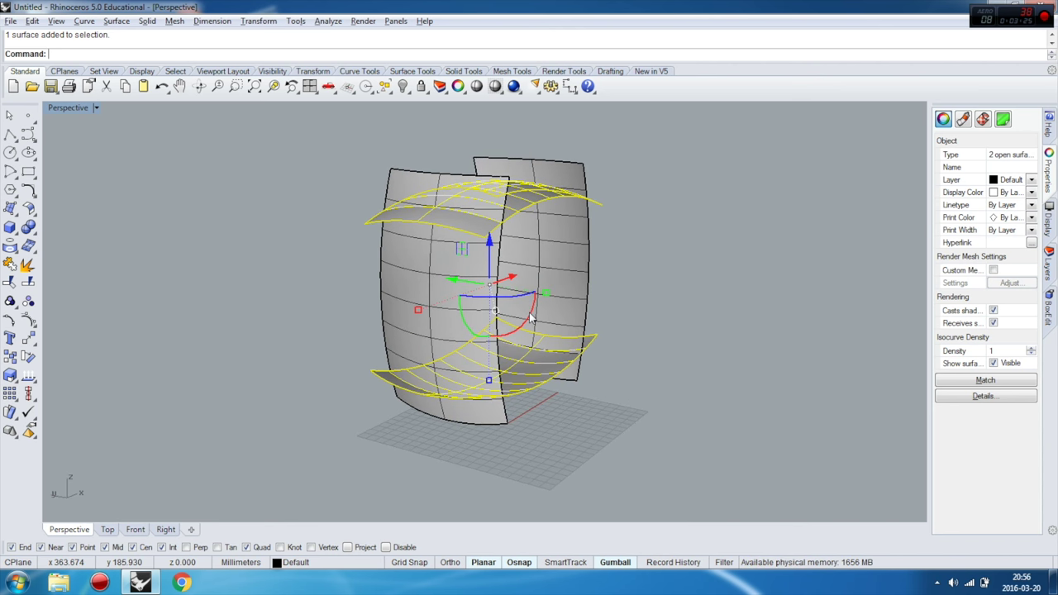
pyautogui.press('alt')
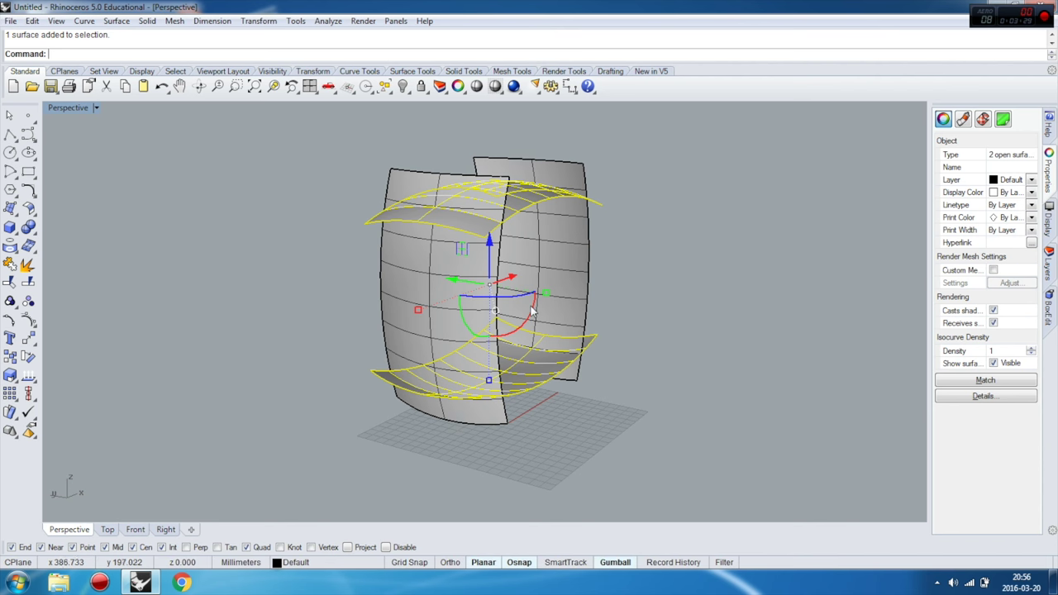
pyautogui.moveTo(533, 304); pyautogui.dragTo(513, 365)
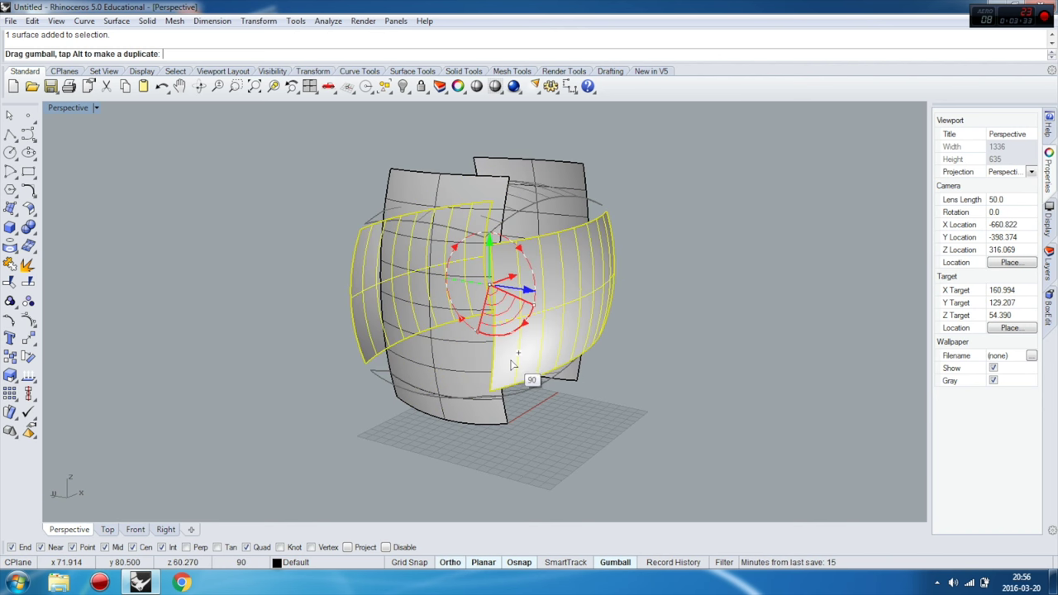
pyautogui.click(623, 378)
pyautogui.moveTo(624, 379)
pyautogui.mouseDown(button='right')
pyautogui.moveTo(488, 374)
pyautogui.moveTo(601, 380)
pyautogui.mouseUp(button='right')
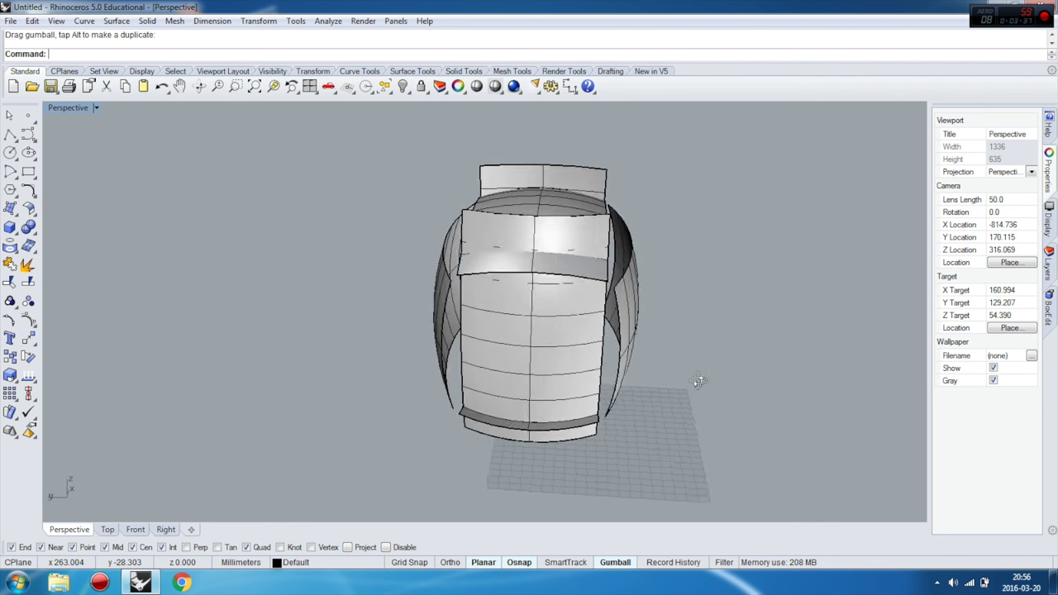
pyautogui.moveTo(601, 379); pyautogui.dragTo(669, 357, button='right')
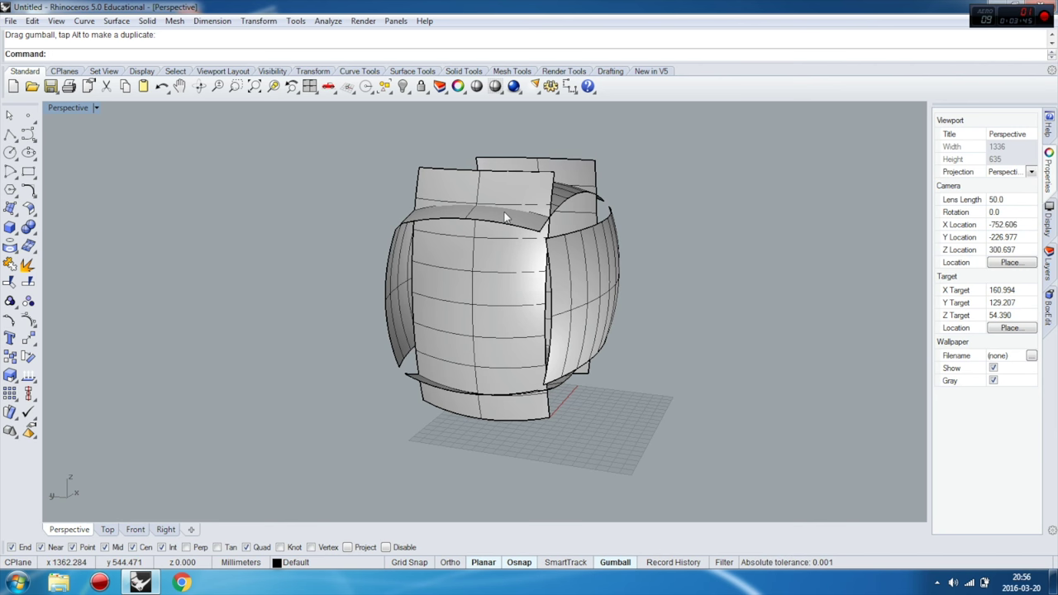
# Enlarge the two side surfaces with the gumball scale handle.
pyautogui.scroll(3, 620, 256)
pyautogui.click(663, 314)
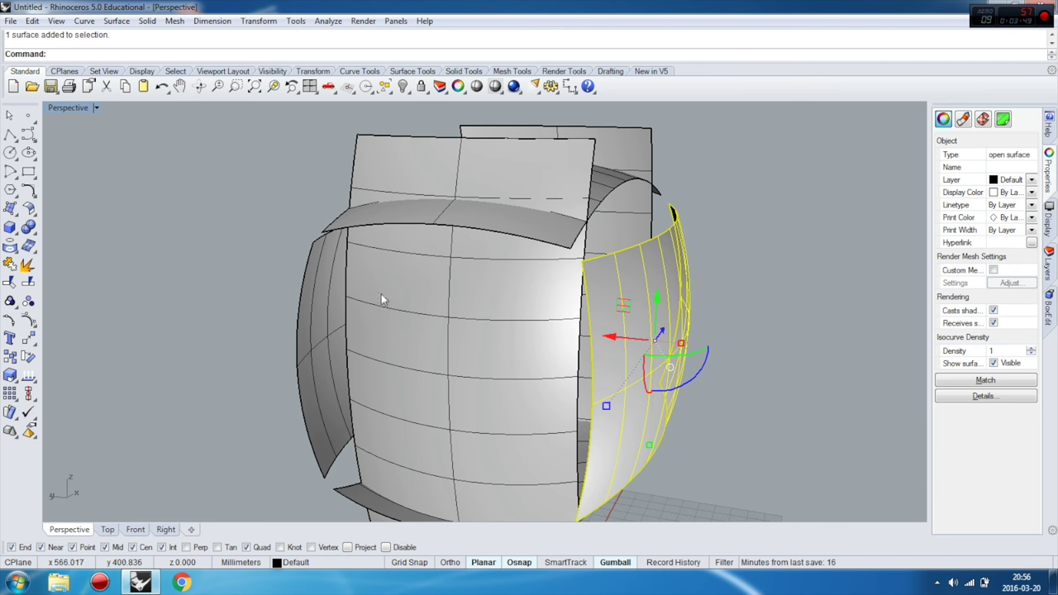
pyautogui.click(742, 223)
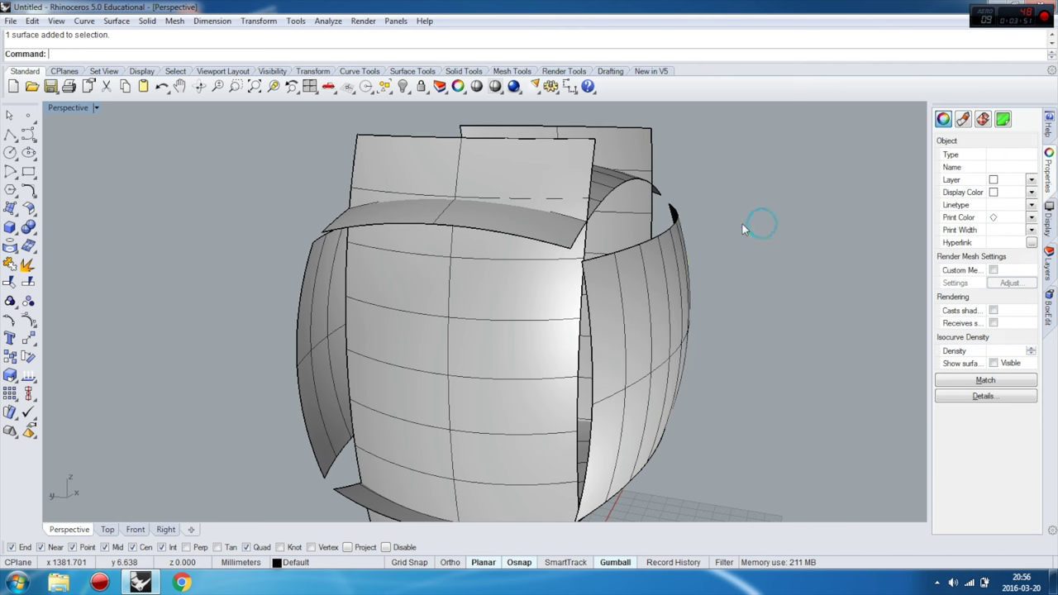
pyautogui.scroll(-5, 732, 219)
pyautogui.scroll(-2, 728, 218)
pyautogui.moveTo(728, 217)
pyautogui.mouseDown(button='right')
pyautogui.moveTo(768, 224)
pyautogui.moveTo(741, 218)
pyautogui.moveTo(692, 245)
pyautogui.mouseUp(button='right')
pyautogui.click(693, 246)
pyautogui.keyDown('shift'); pyautogui.click(577, 239); pyautogui.keyUp('shift')
pyautogui.moveTo(576, 239); pyautogui.dragTo(551, 325, button='right')
pyautogui.moveTo(551, 326); pyautogui.dragTo(644, 339)
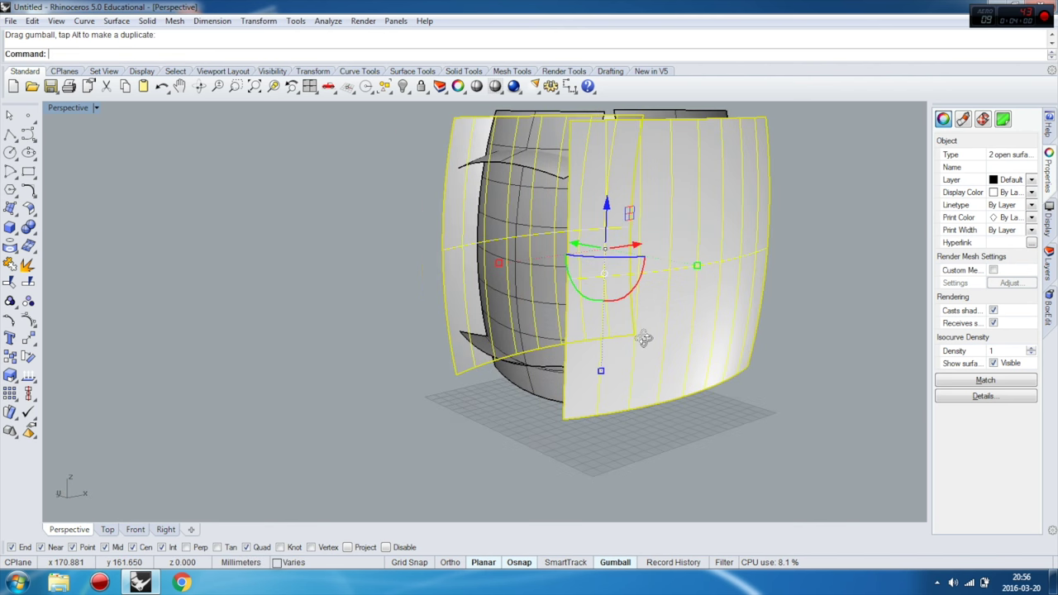
pyautogui.moveTo(644, 339)
pyautogui.mouseDown(button='right')
pyautogui.moveTo(634, 407)
pyautogui.moveTo(692, 422)
pyautogui.mouseUp(button='right')
pyautogui.click(627, 412)
# Stretch the front surfaces and curve wider with the gumball.
pyautogui.moveTo(692, 423); pyautogui.dragTo(679, 189)
pyautogui.scroll(3, 790, 219)
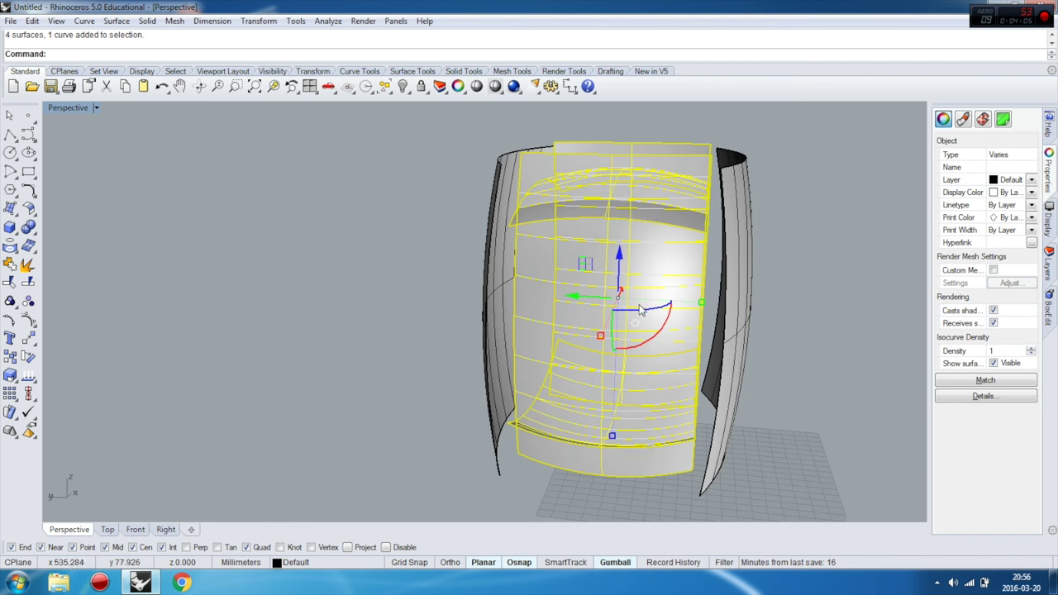
pyautogui.moveTo(701, 302); pyautogui.dragTo(754, 308)
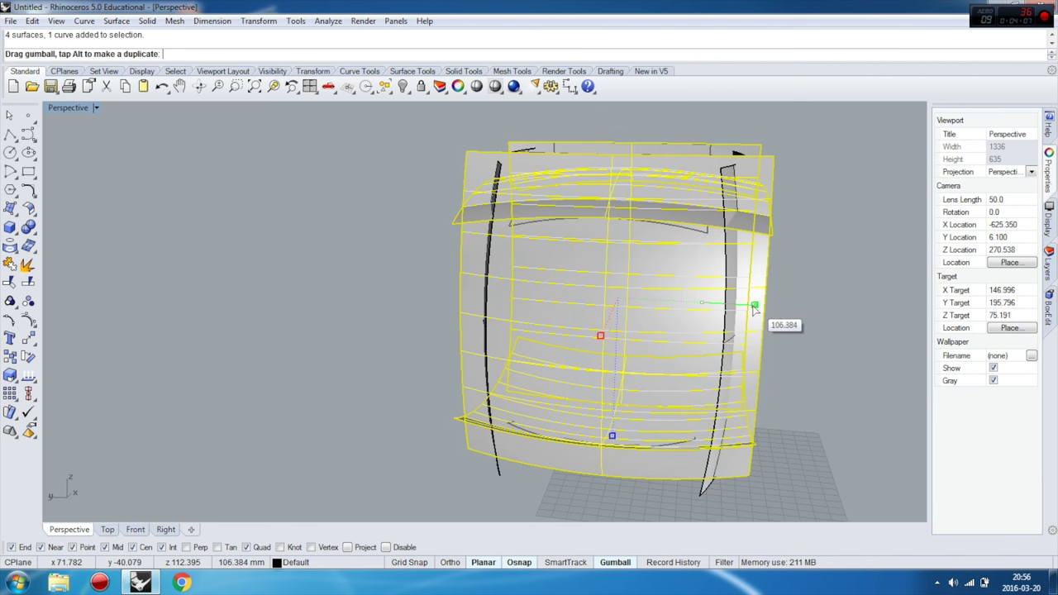
pyautogui.click(831, 331)
pyautogui.moveTo(830, 331)
pyautogui.mouseDown(button='right')
pyautogui.moveTo(742, 356)
pyautogui.moveTo(692, 329)
pyautogui.moveTo(720, 273)
pyautogui.moveTo(768, 289)
pyautogui.moveTo(739, 310)
pyautogui.moveTo(700, 314)
pyautogui.moveTo(733, 328)
pyautogui.mouseUp(button='right')
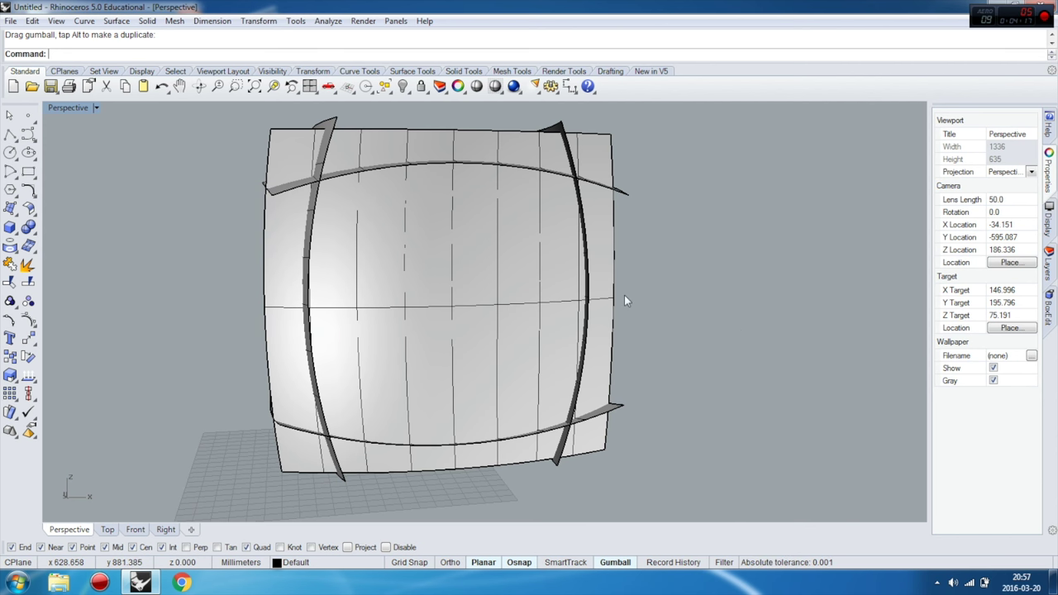
pyautogui.moveTo(505, 309)
pyautogui.mouseDown(button='right')
pyautogui.moveTo(502, 289)
pyautogui.moveTo(746, 288)
pyautogui.moveTo(548, 289)
pyautogui.moveTo(608, 400)
pyautogui.mouseUp(button='right')
# Move the bottom curved band upward and tilt it about 15 degrees.
pyautogui.click(694, 377)
pyautogui.moveTo(710, 385); pyautogui.dragTo(477, 379, button='right')
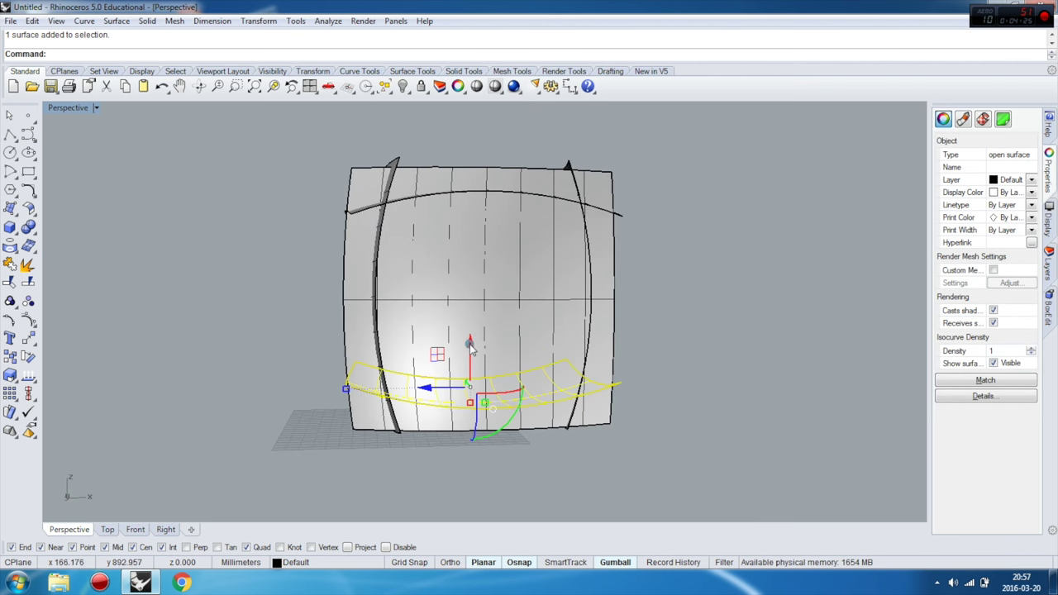
pyautogui.moveTo(470, 347); pyautogui.dragTo(470, 319)
pyautogui.moveTo(521, 380); pyautogui.dragTo(523, 400)
pyautogui.moveTo(709, 355); pyautogui.dragTo(508, 304, button='right')
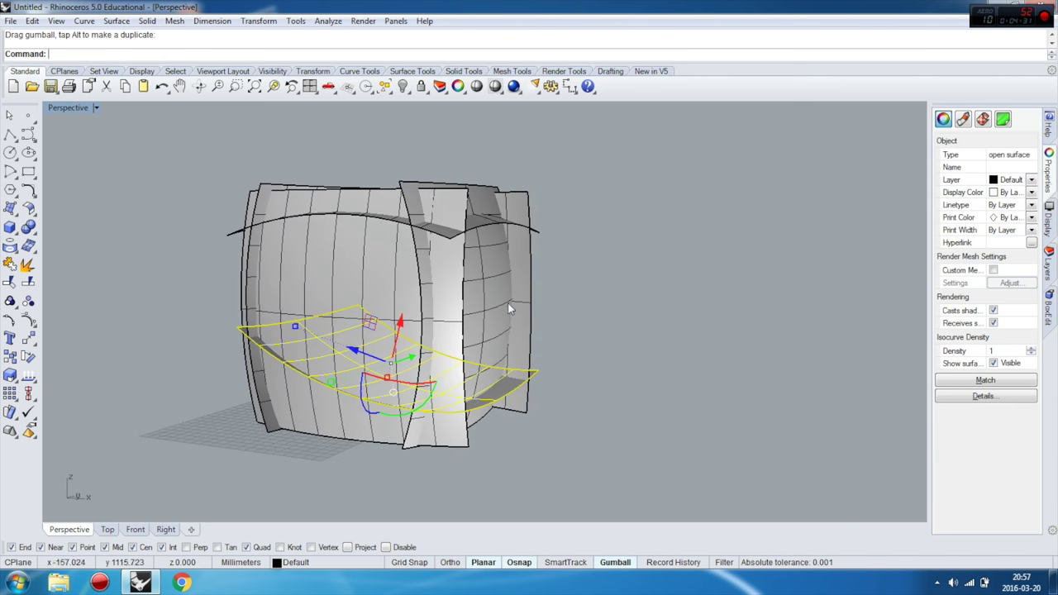
pyautogui.moveTo(602, 347); pyautogui.dragTo(650, 352, button='right')
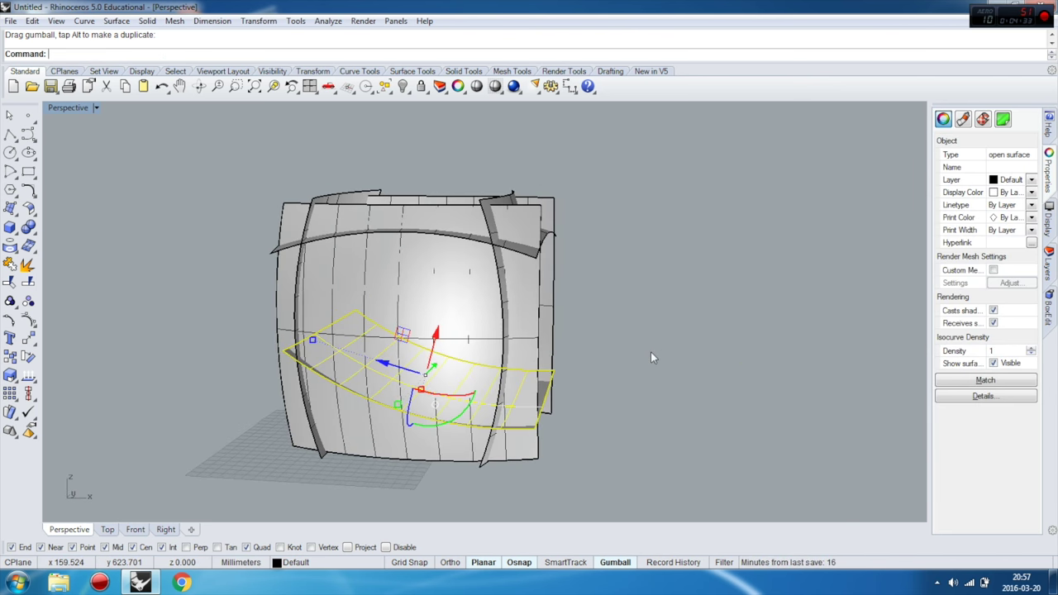
# Tilt and reposition the top curved band.
pyautogui.click(467, 238)
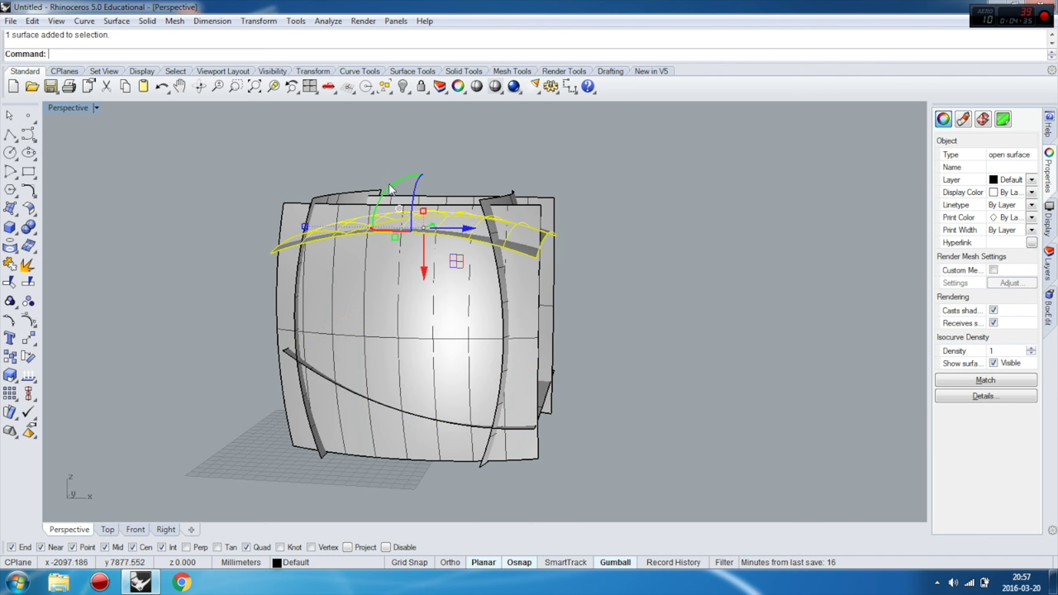
pyautogui.moveTo(388, 192); pyautogui.dragTo(421, 242)
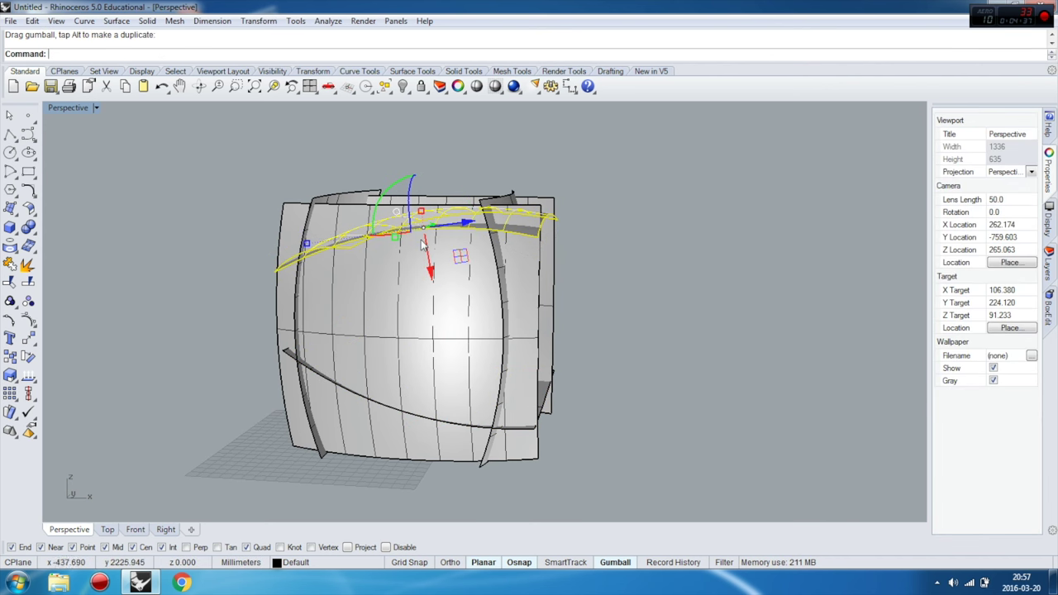
pyautogui.moveTo(425, 240); pyautogui.dragTo(460, 273)
pyautogui.click(643, 329)
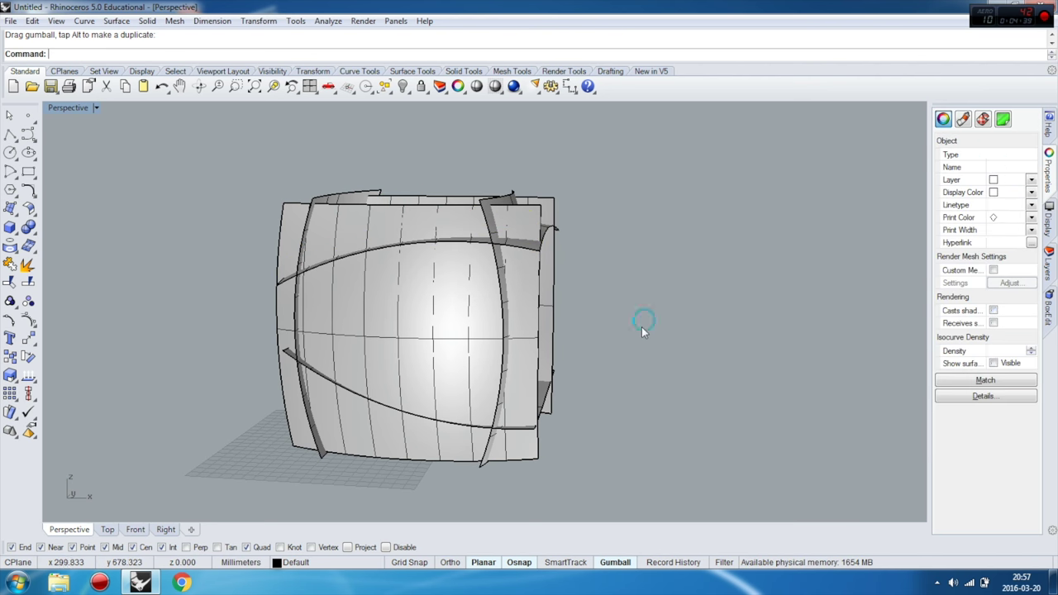
pyautogui.moveTo(643, 329); pyautogui.dragTo(728, 413, button='right')
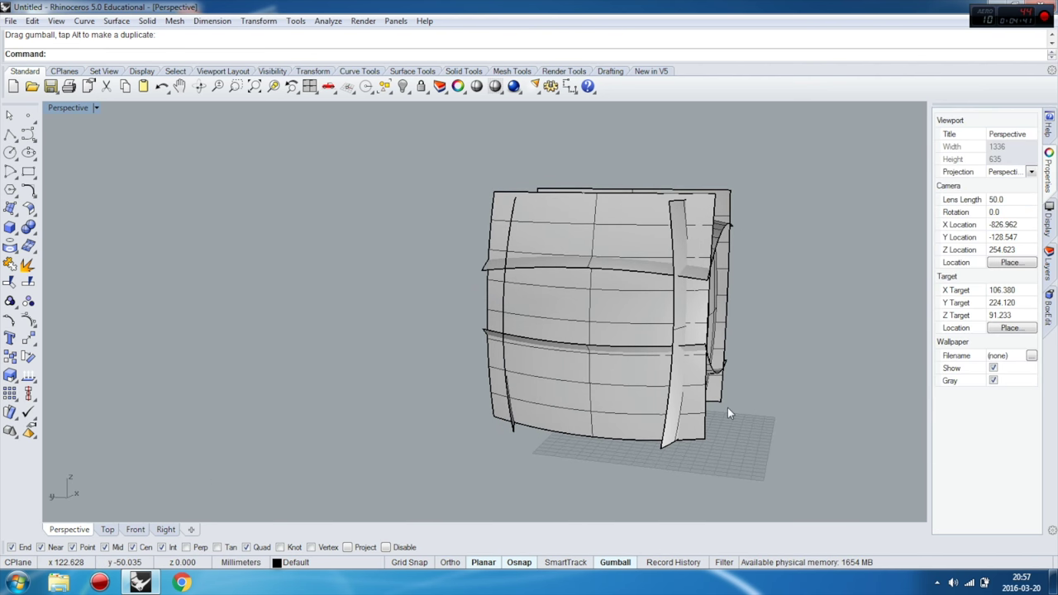
# Rotate the right side surface exactly 10 degrees via gumball angle entry.
pyautogui.scroll(5, 727, 413)
pyautogui.click(661, 414)
pyautogui.scroll(-5, 661, 339)
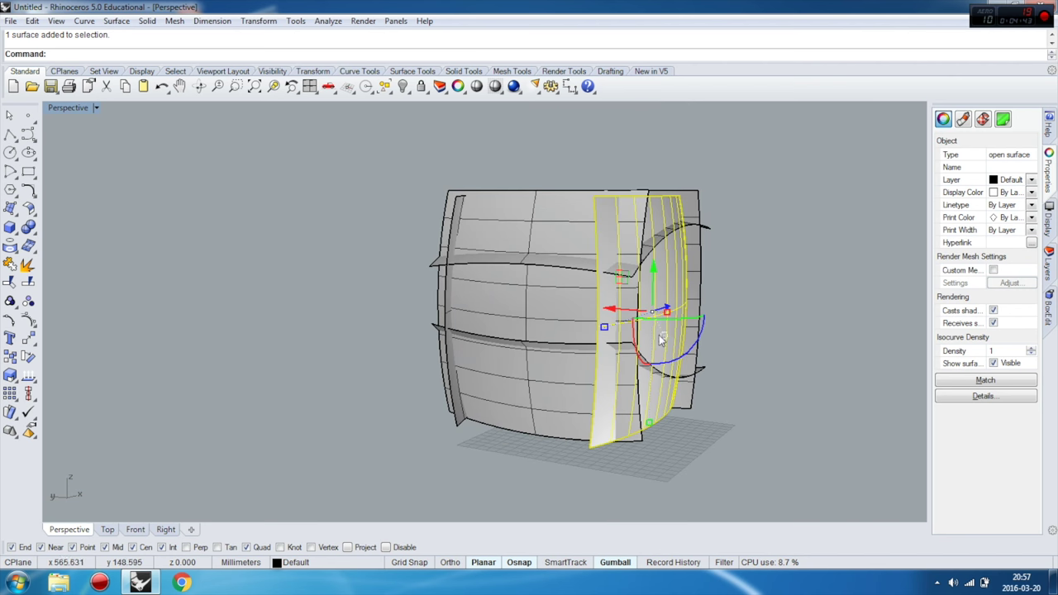
pyautogui.scroll(3, 662, 339)
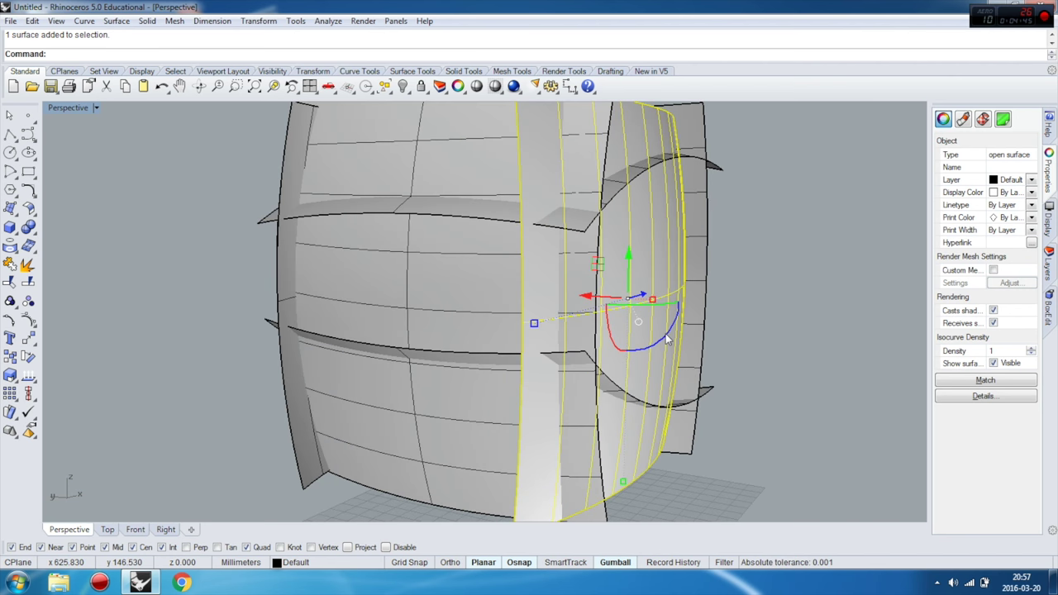
pyautogui.click(666, 333)
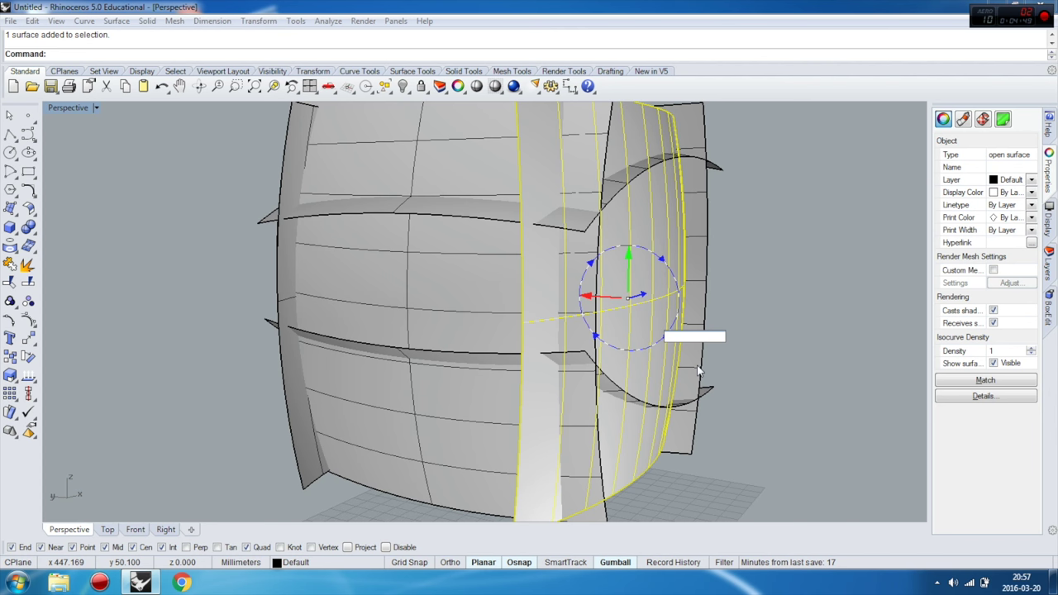
pyautogui.click(737, 378)
pyautogui.click(664, 344)
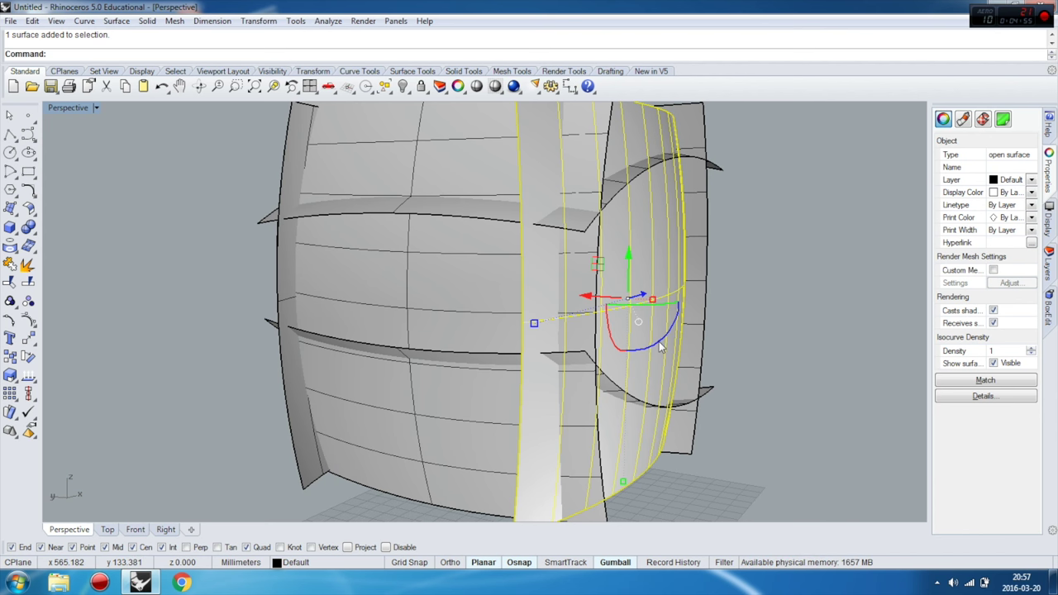
pyautogui.click(659, 341)
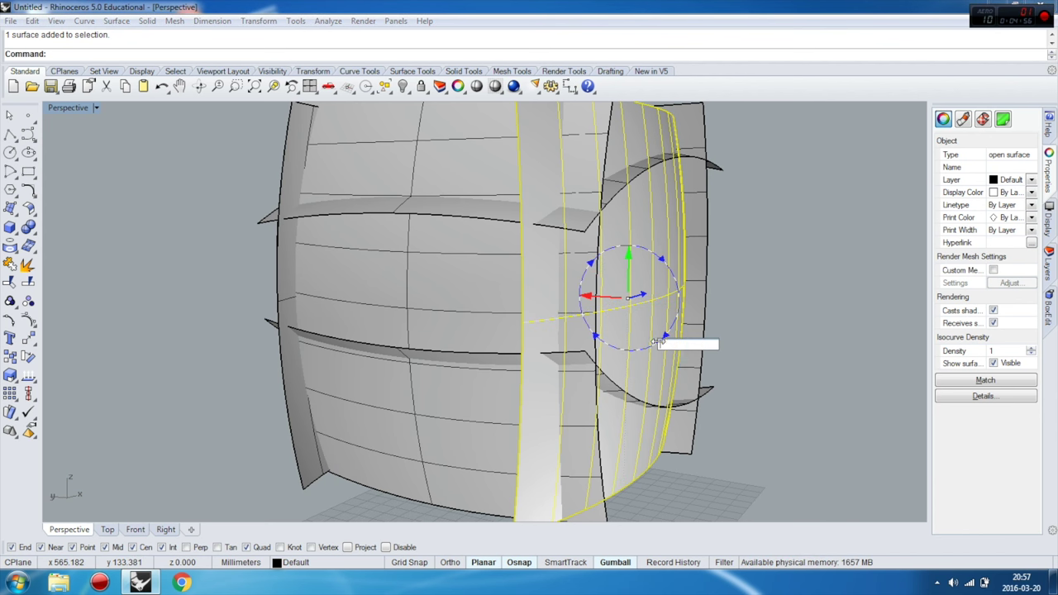
pyautogui.write('10')
pyautogui.press('Return')
pyautogui.click(766, 307)
# Re-tilt the left side surface with an exact angle after undoing its first rotation.
pyautogui.moveTo(761, 319)
pyautogui.mouseDown(button='right')
pyautogui.moveTo(569, 315)
pyautogui.moveTo(622, 315)
pyautogui.mouseUp(button='right')
pyautogui.click(521, 290)
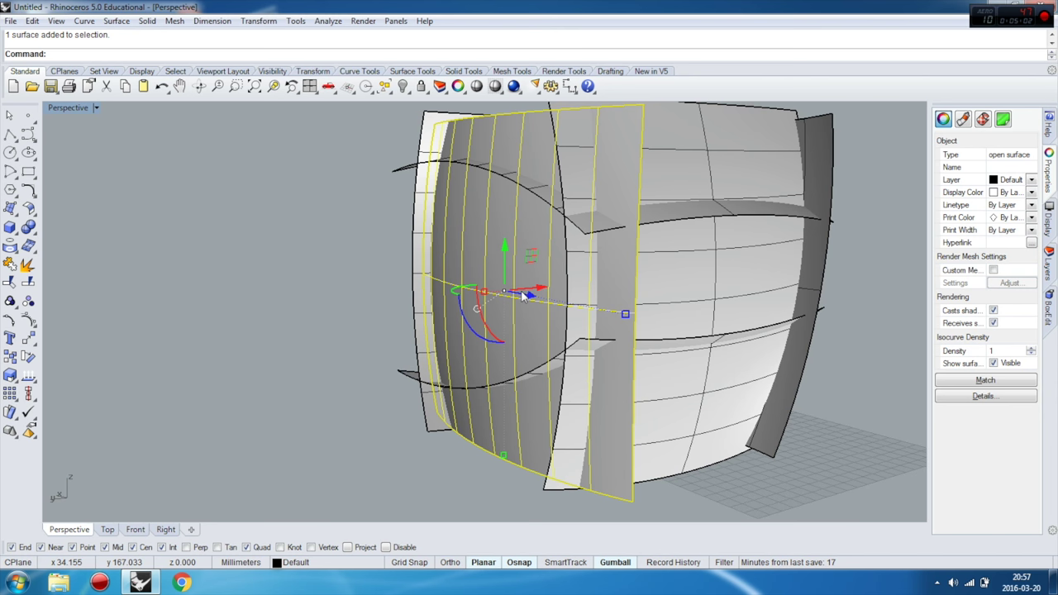
pyautogui.click(464, 320)
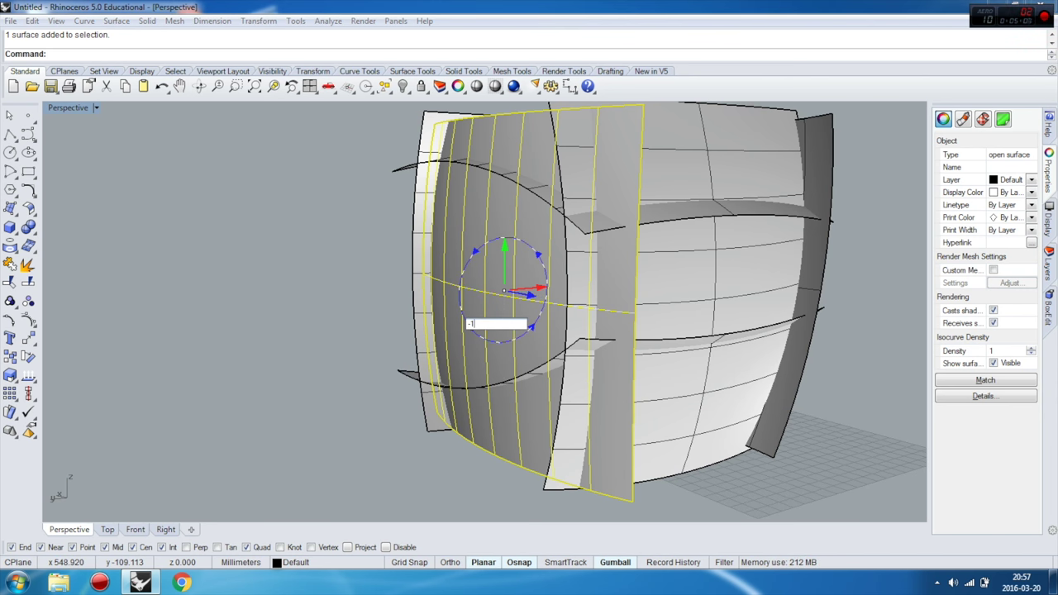
pyautogui.press('Return')
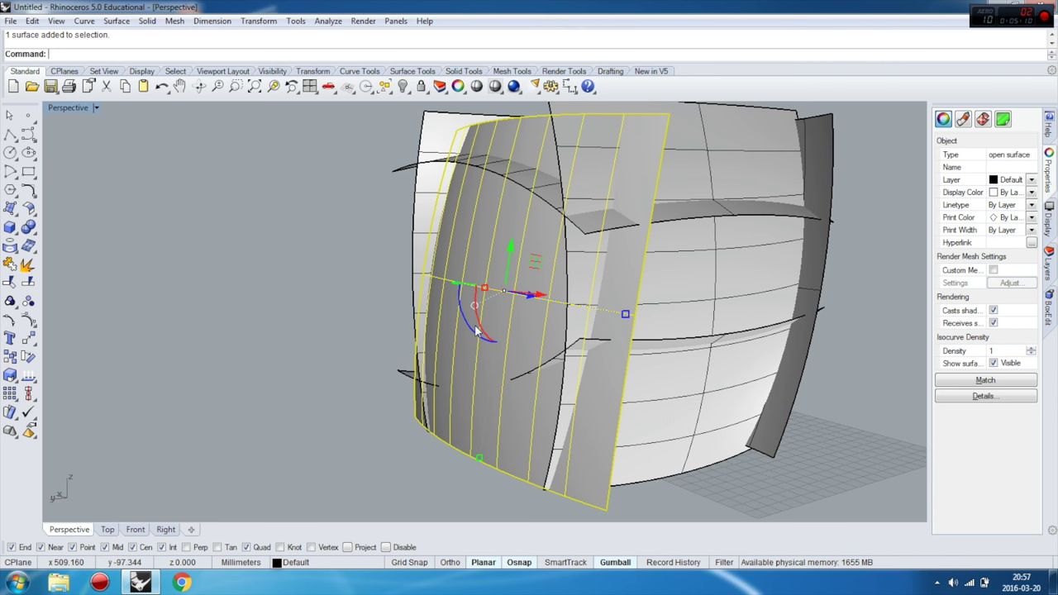
pyautogui.hotkey('ctrl', 'z')
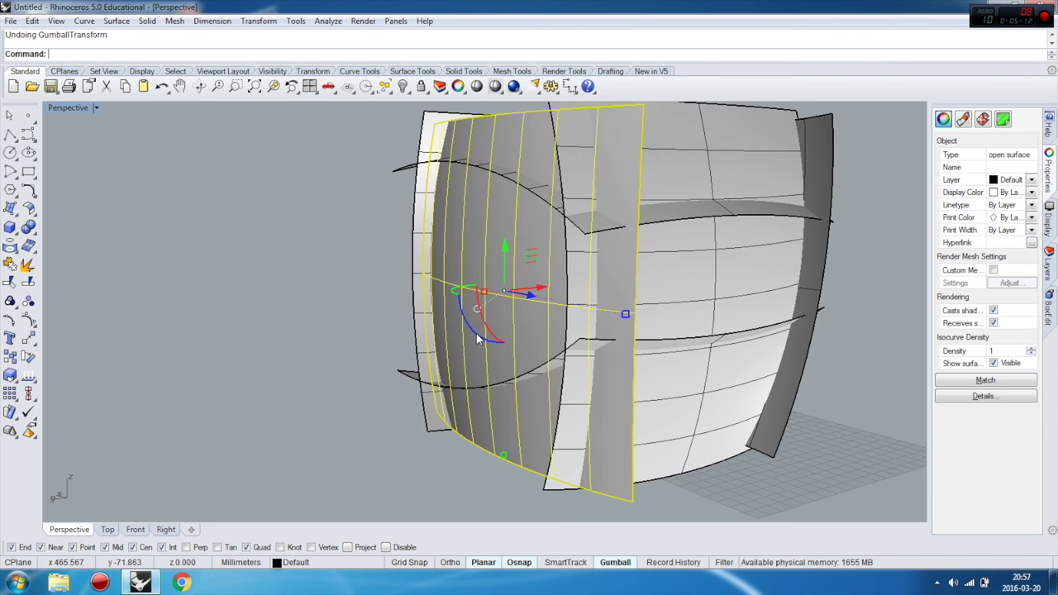
pyautogui.click(477, 337)
pyautogui.press('Return')
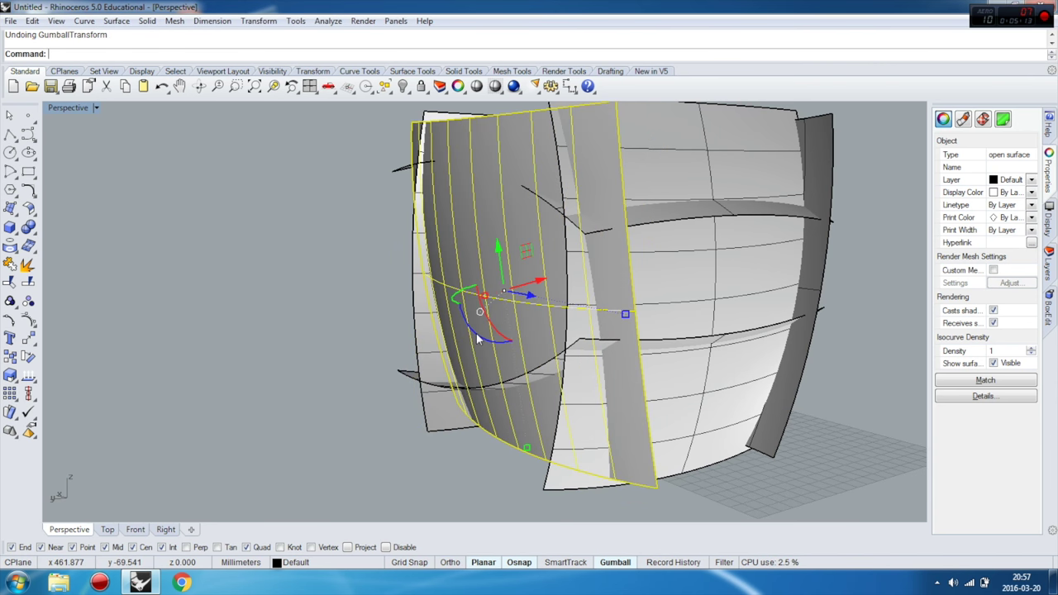
pyautogui.press('Escape')
pyautogui.moveTo(688, 313)
pyautogui.mouseDown(button='right')
pyautogui.moveTo(635, 392)
pyautogui.moveTo(422, 252)
pyautogui.mouseUp(button='right')
pyautogui.click(403, 258)
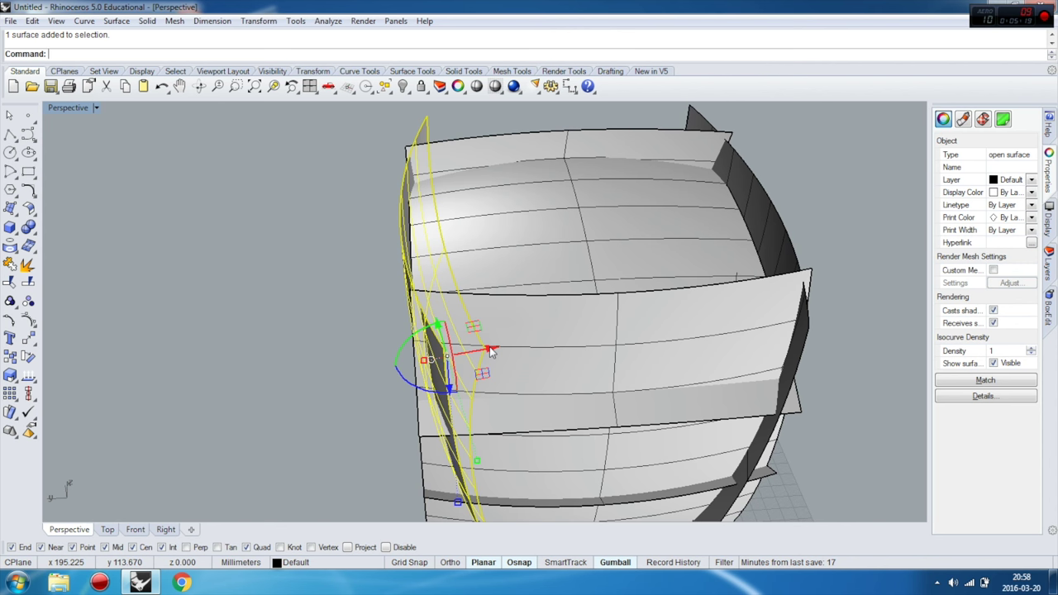
# Move the left fin, and the right fin 10 units along X.
pyautogui.click(490, 352)
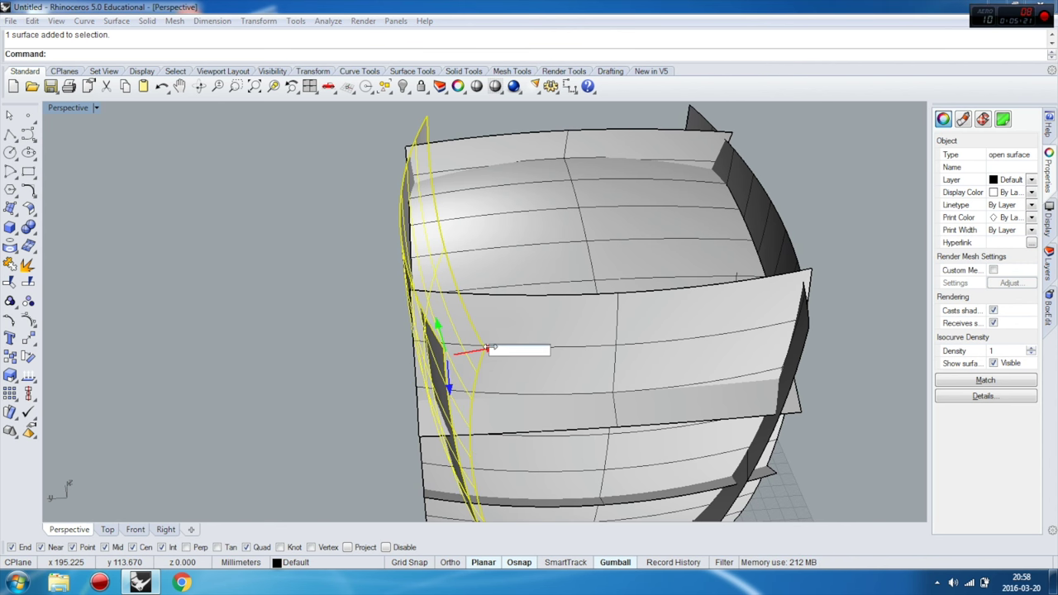
pyautogui.write('10')
pyautogui.press('Return')
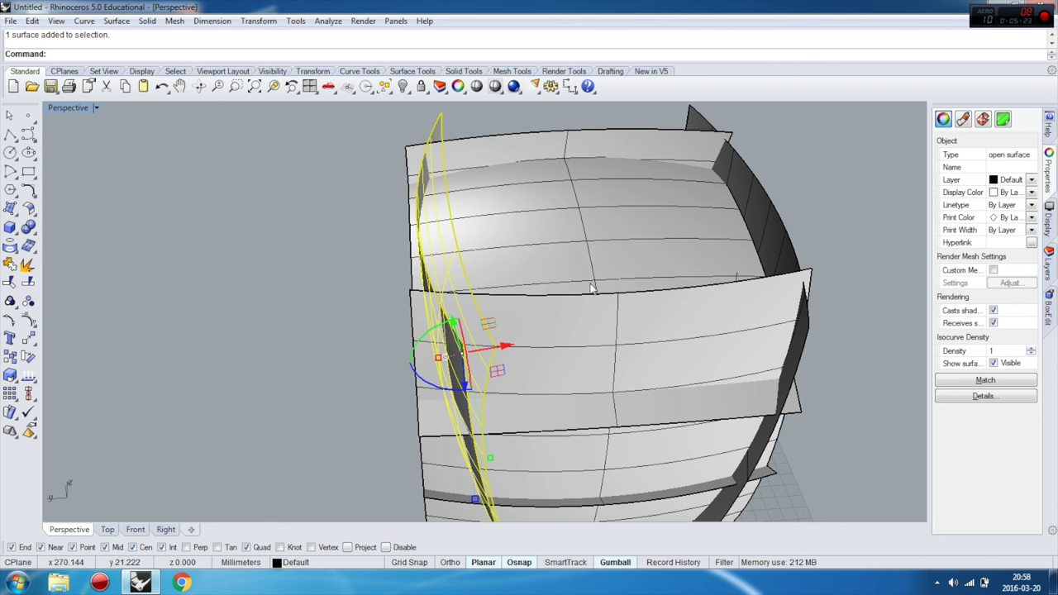
pyautogui.click(781, 240)
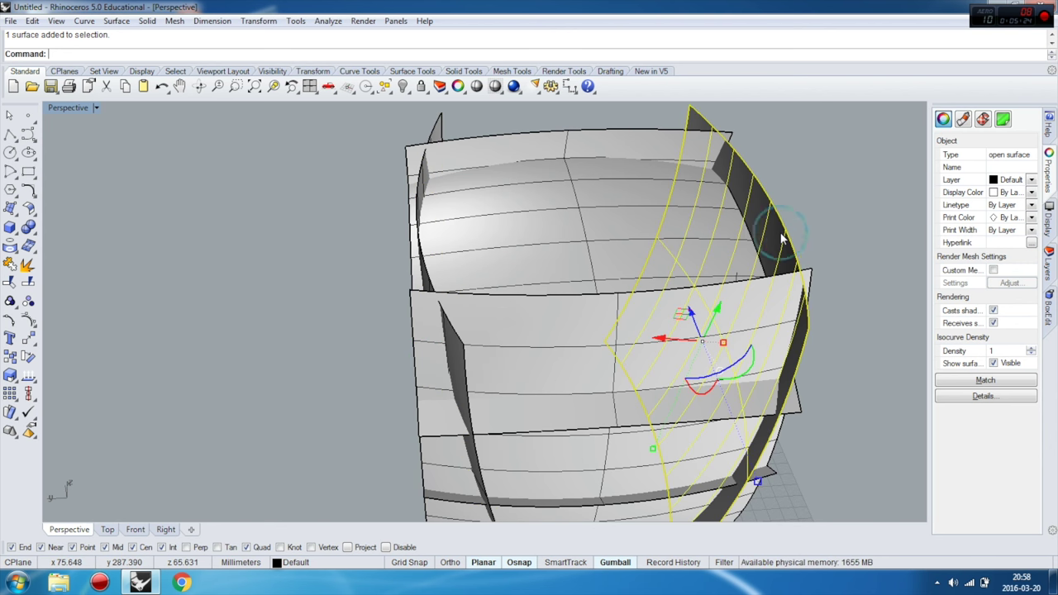
pyautogui.click(662, 340)
pyautogui.press('Return')
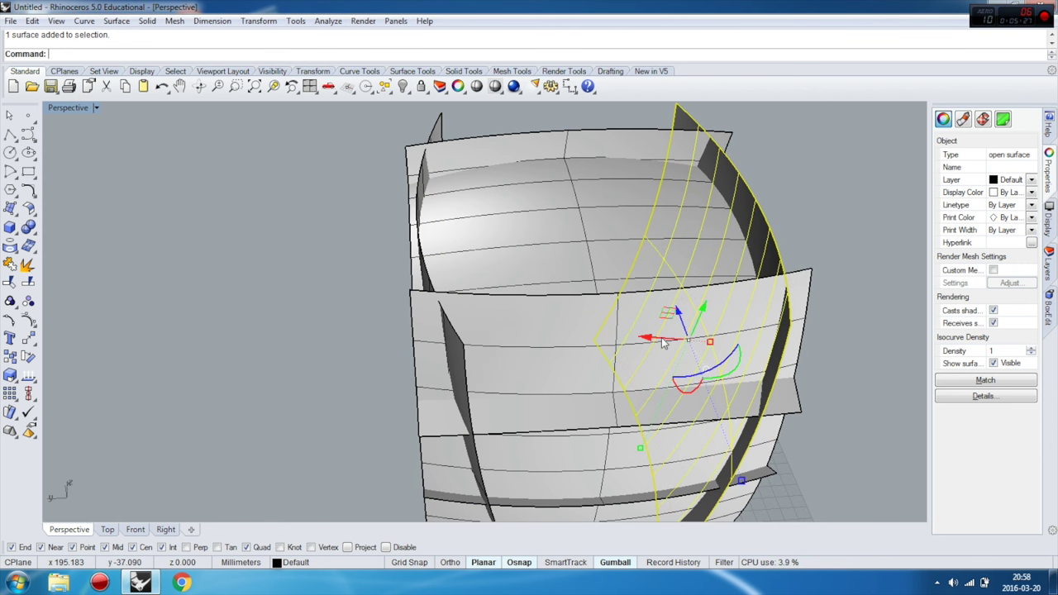
pyautogui.click(838, 289)
pyautogui.moveTo(881, 366)
pyautogui.mouseDown(button='right')
pyautogui.moveTo(642, 323)
pyautogui.moveTo(663, 288)
pyautogui.moveTo(739, 300)
pyautogui.moveTo(874, 296)
pyautogui.moveTo(842, 262)
pyautogui.moveTo(758, 278)
pyautogui.moveTo(772, 350)
pyautogui.moveTo(787, 307)
pyautogui.moveTo(788, 352)
pyautogui.moveTo(700, 332)
pyautogui.mouseUp(button='right')
# Rotate the right fin by -10 degrees after undoing a 20-degree attempt.
pyautogui.click(672, 402)
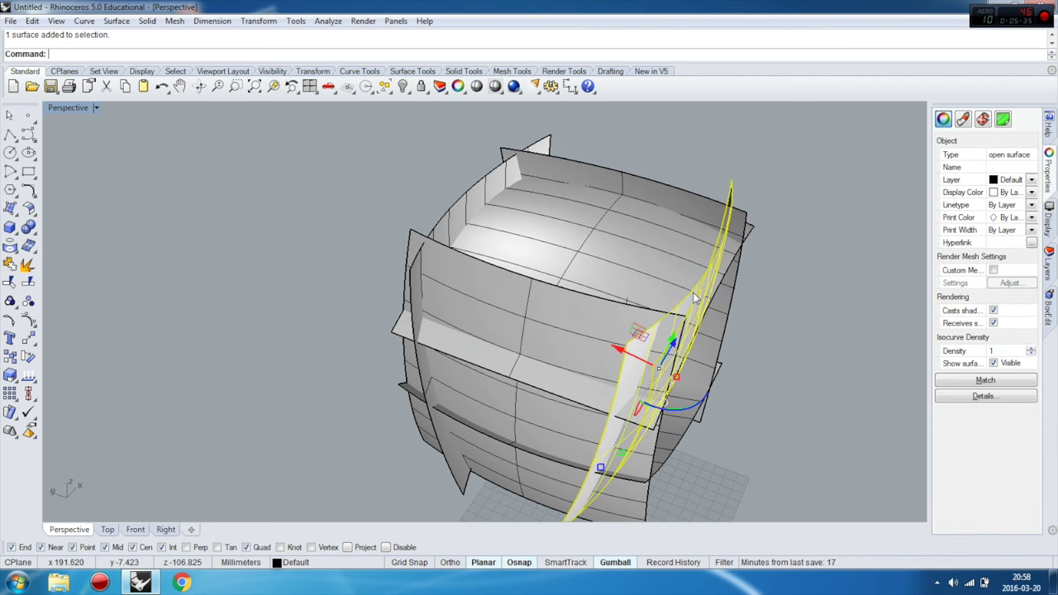
pyautogui.moveTo(682, 408); pyautogui.dragTo(671, 399, button='right')
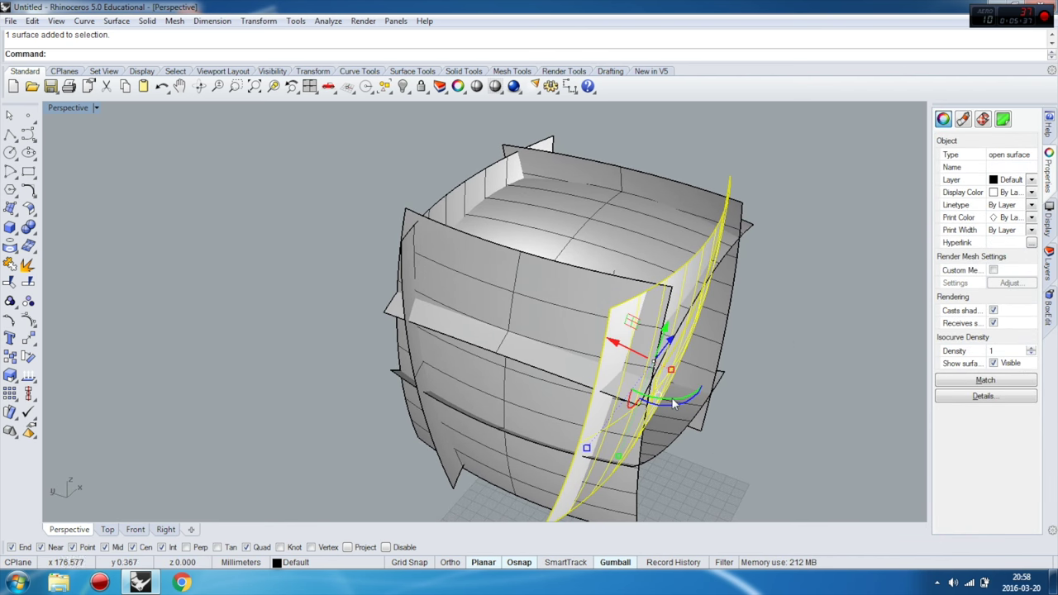
pyautogui.click(670, 398)
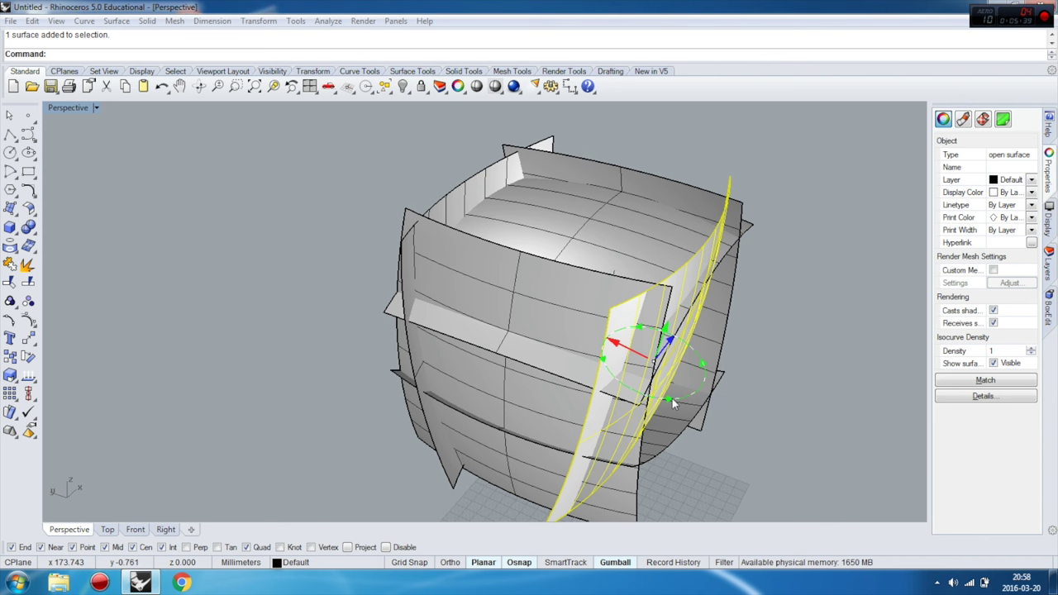
pyautogui.write('20')
pyautogui.press('Return')
pyautogui.hotkey('ctrl', 'z')
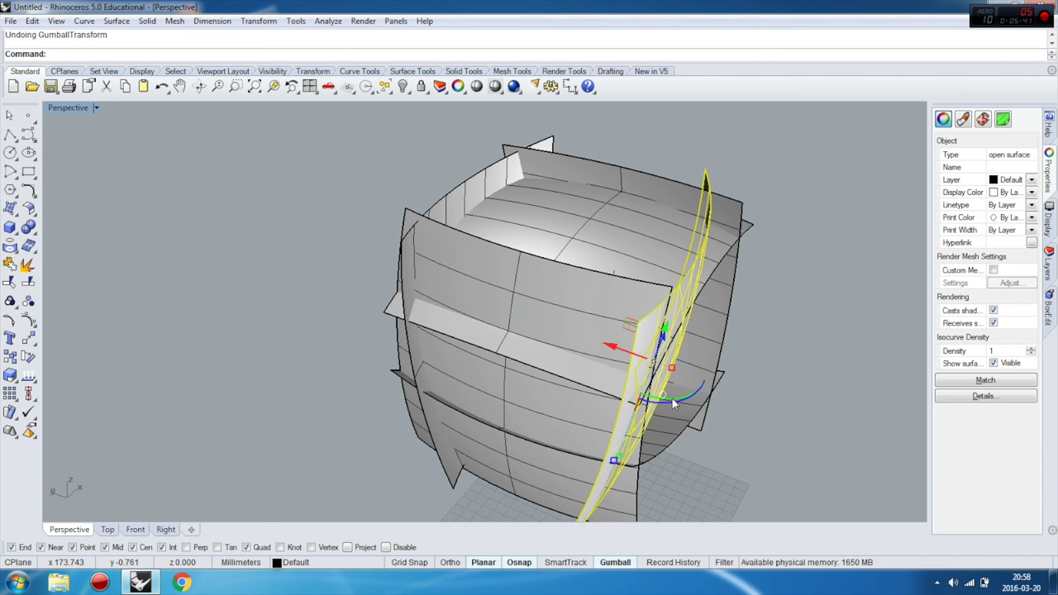
pyautogui.click(672, 399)
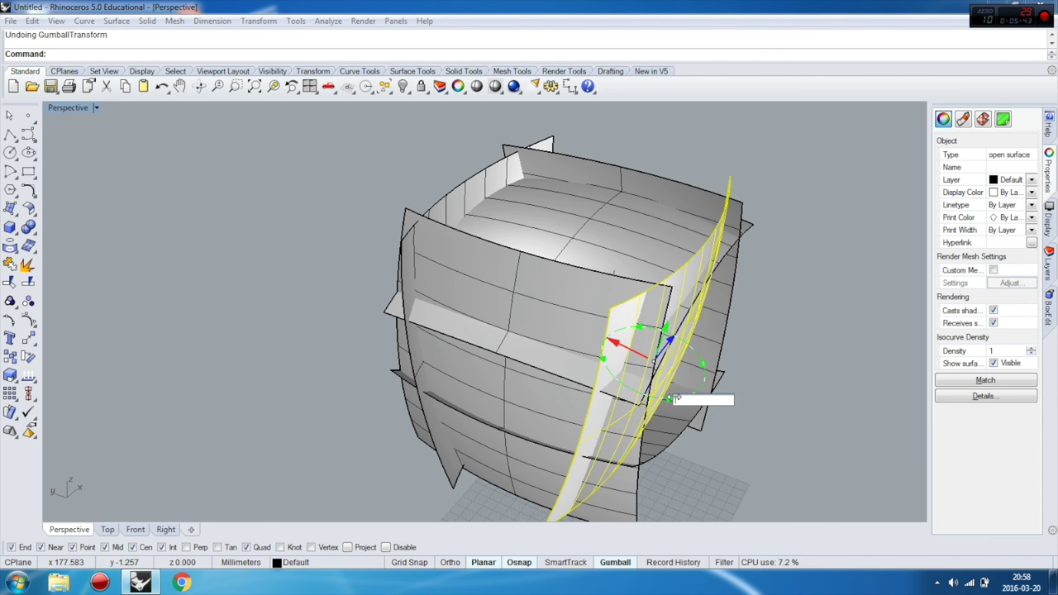
pyautogui.write('-10')
pyautogui.press('Return')
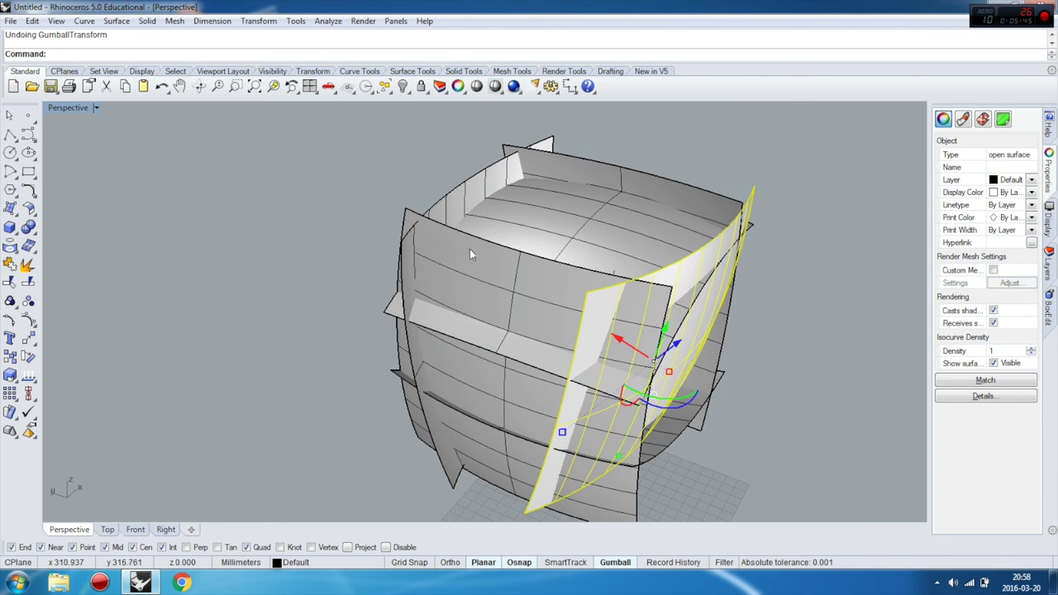
# Rotate the left fin by 10 degrees after undoing a -10-degree attempt.
pyautogui.click(464, 203)
pyautogui.click(475, 289)
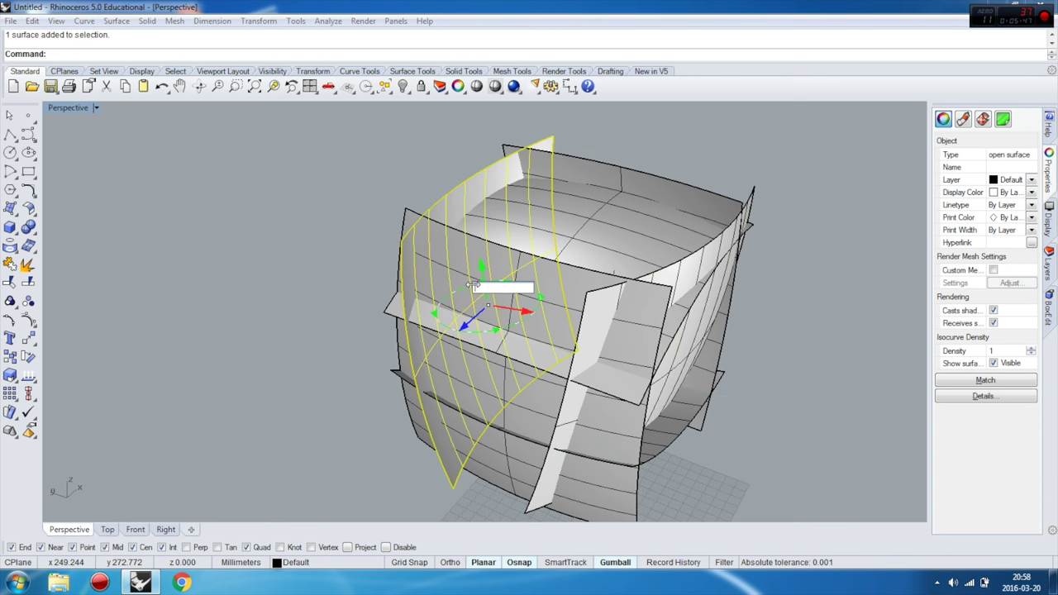
pyautogui.write('-10')
pyautogui.press('Return')
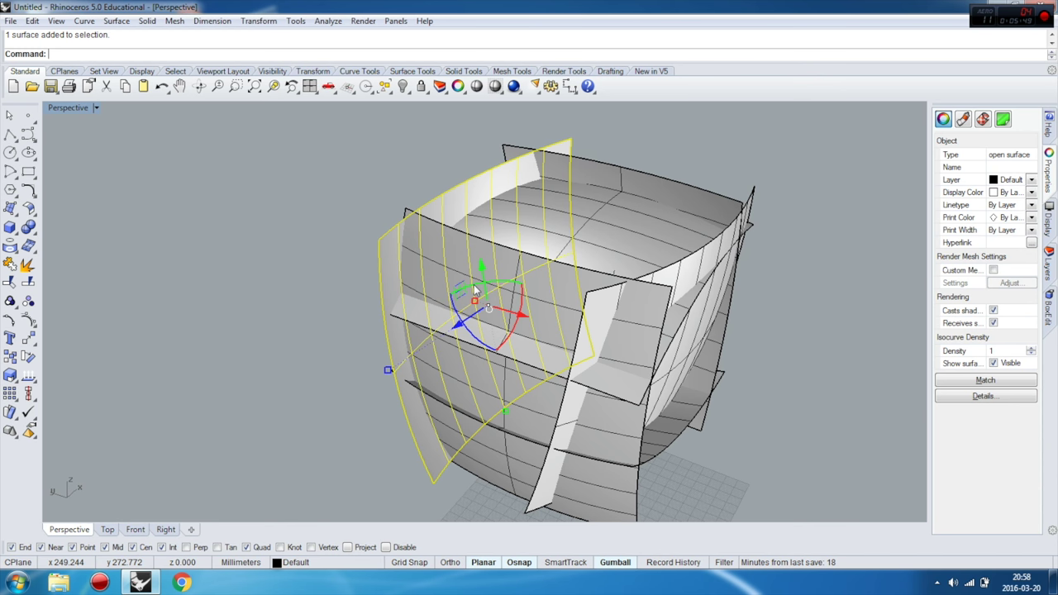
pyautogui.hotkey('ctrl', 'z')
pyautogui.click(477, 289)
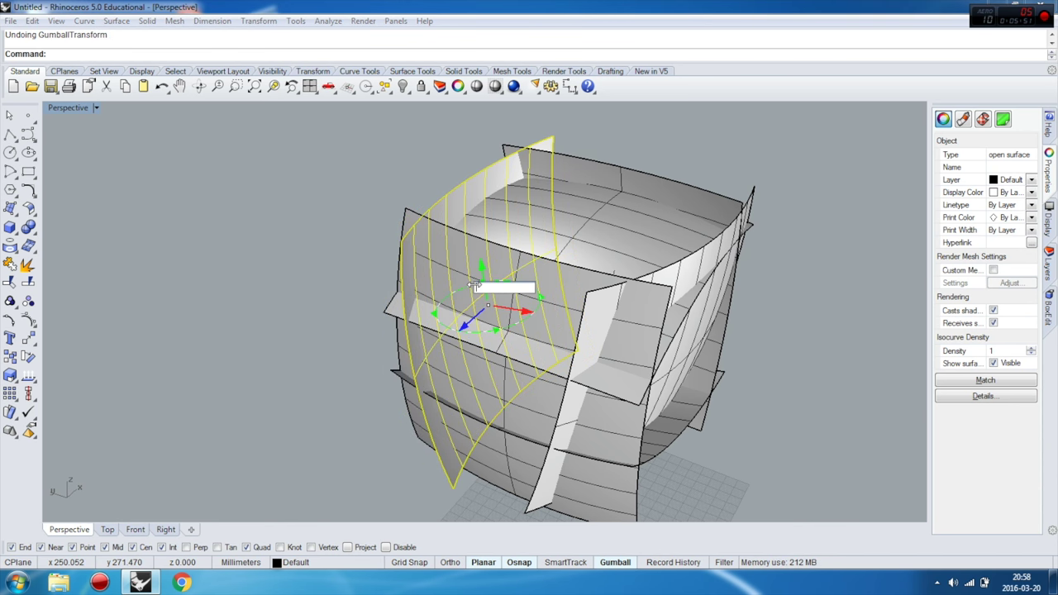
pyautogui.write('0')
pyautogui.press('Return')
pyautogui.click(807, 352)
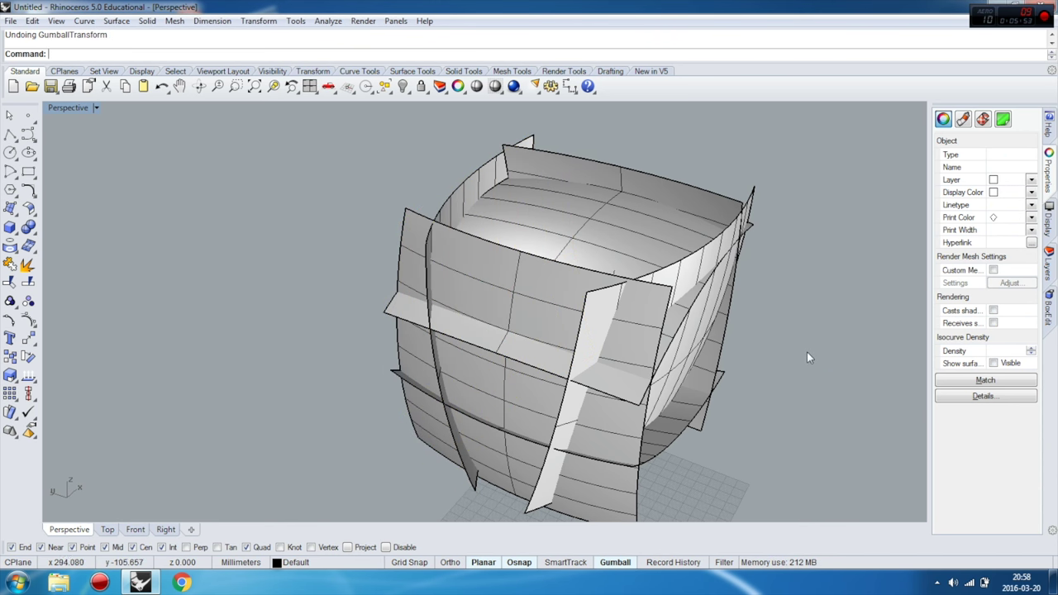
# Move the right cutting surface 10 units along X with the gumball.
pyautogui.moveTo(807, 352); pyautogui.dragTo(786, 335, button='right')
pyautogui.scroll(5, 672, 291)
pyautogui.scroll(-3, 672, 291)
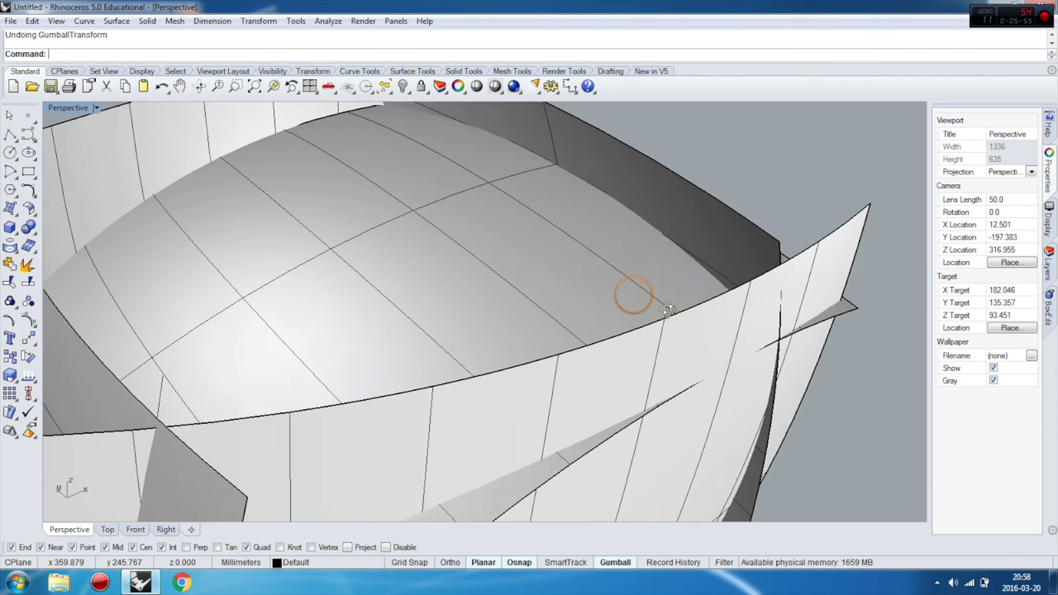
pyautogui.moveTo(633, 295); pyautogui.dragTo(692, 315, button='right')
pyautogui.scroll(-3, 692, 315)
pyautogui.scroll(5, 814, 321)
pyautogui.click(834, 304)
pyautogui.scroll(-5, 835, 303)
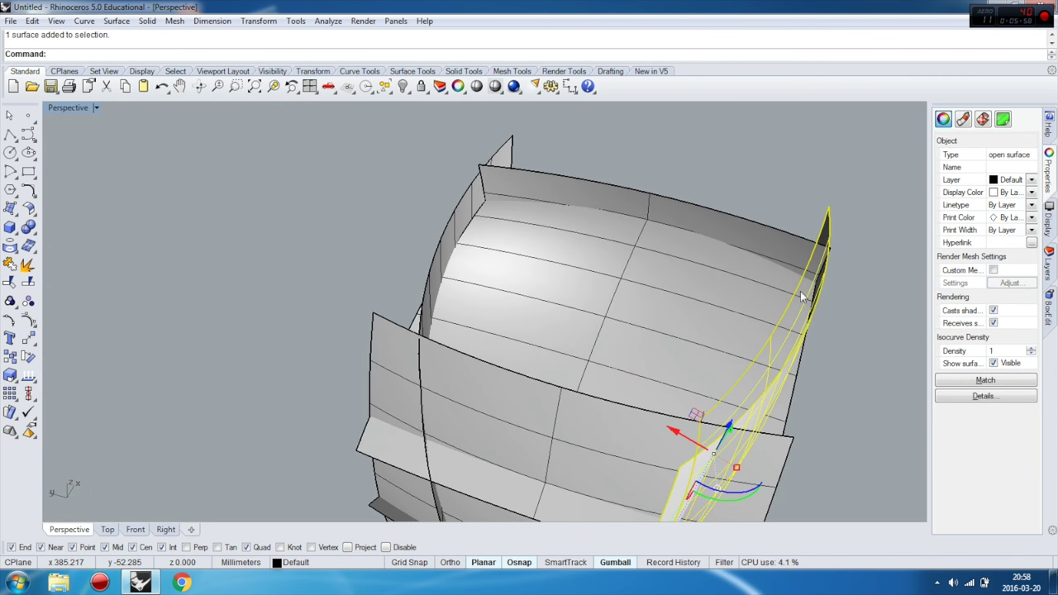
pyautogui.click(675, 436)
pyautogui.write('10')
pyautogui.press('Return')
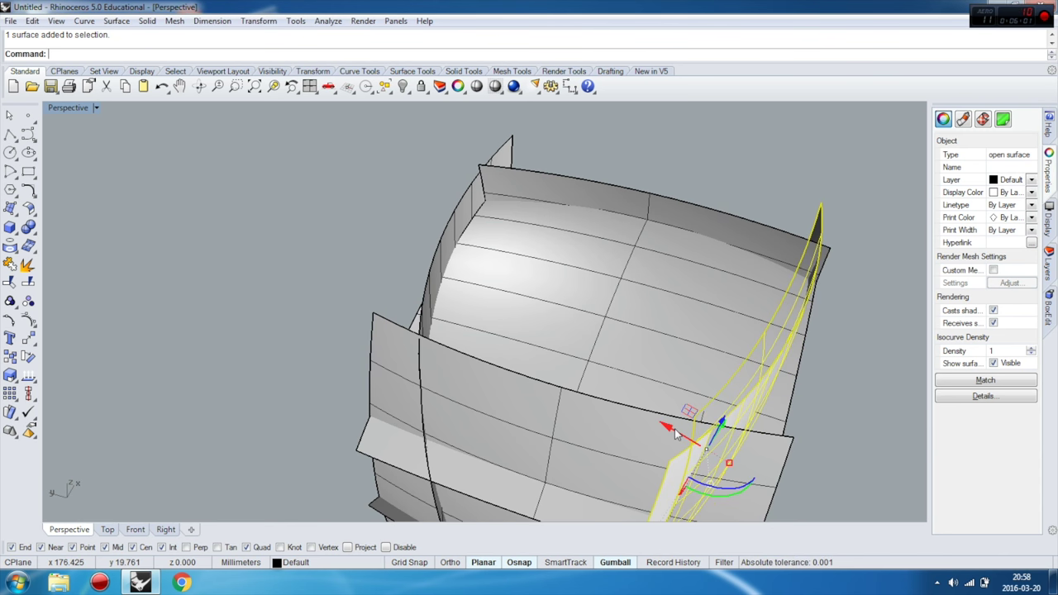
# Move the left cutting surface 5 units along X, then orbit out to view the whole model.
pyautogui.click(460, 224)
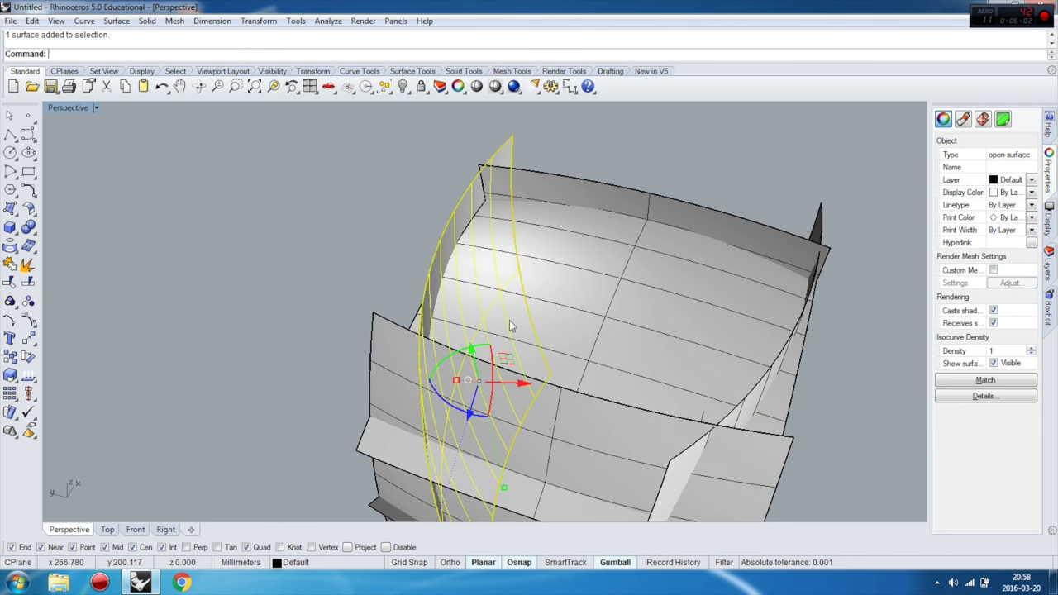
pyautogui.click(520, 383)
pyautogui.press('Return')
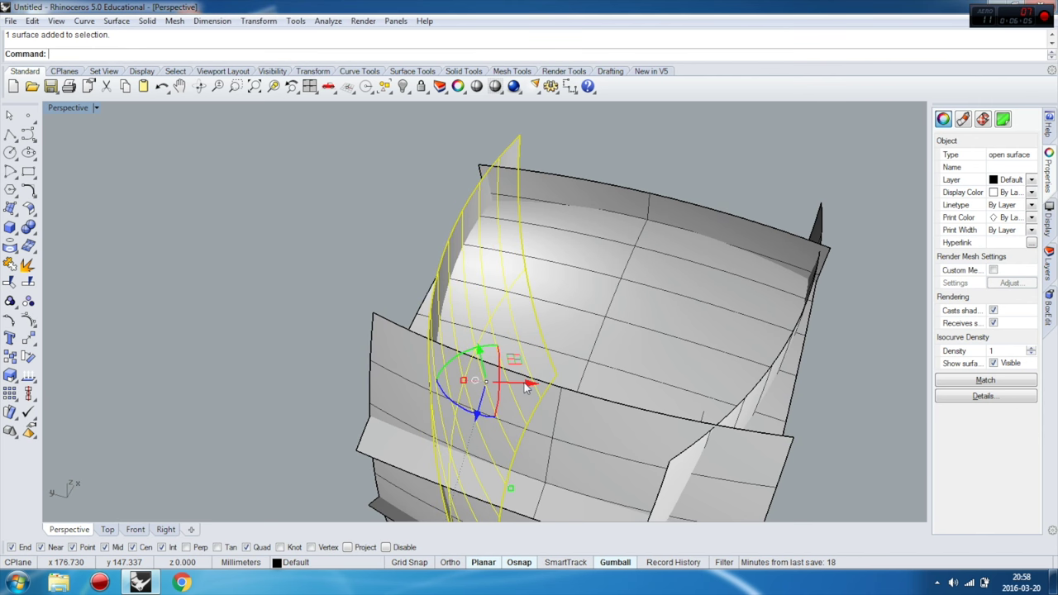
pyautogui.press('Escape')
pyautogui.moveTo(728, 211)
pyautogui.mouseDown(button='right')
pyautogui.moveTo(599, 207)
pyautogui.moveTo(672, 364)
pyautogui.moveTo(610, 208)
pyautogui.moveTo(835, 331)
pyautogui.moveTo(747, 371)
pyautogui.moveTo(558, 339)
pyautogui.mouseUp(button='right')
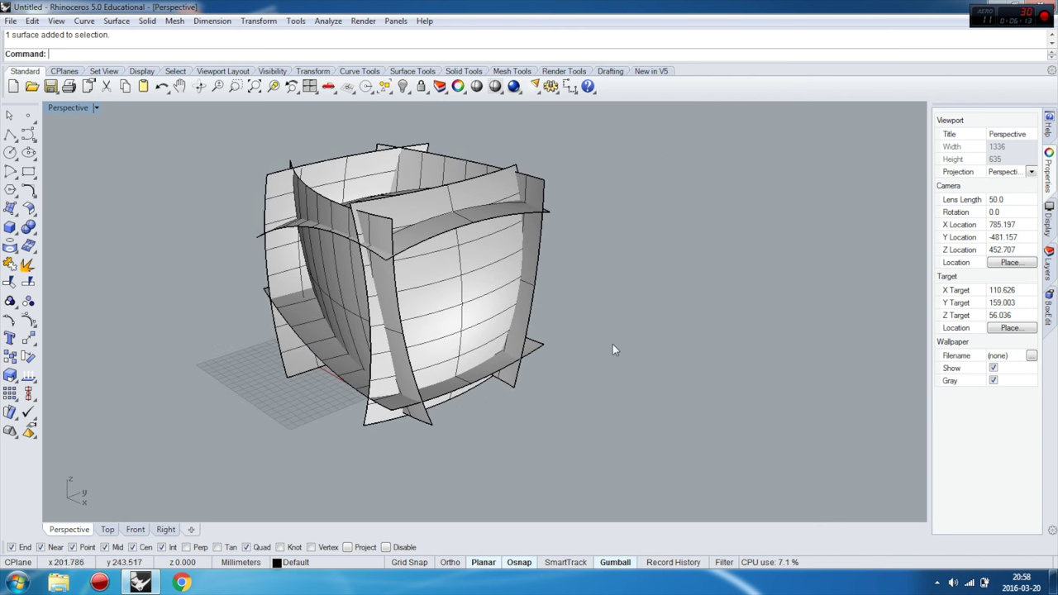
pyautogui.scroll(1, 653, 356)
pyautogui.scroll(2, 537, 322)
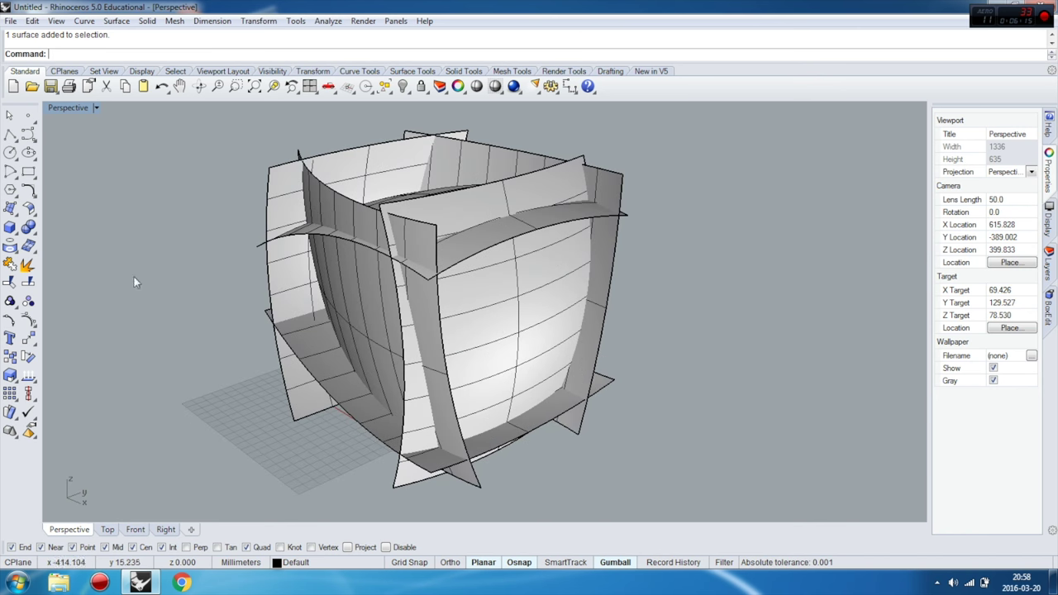
# Run CreateSolid on all window-selected intersecting surfaces to form one closed pillow-like solid.
pyautogui.click(35, 235)
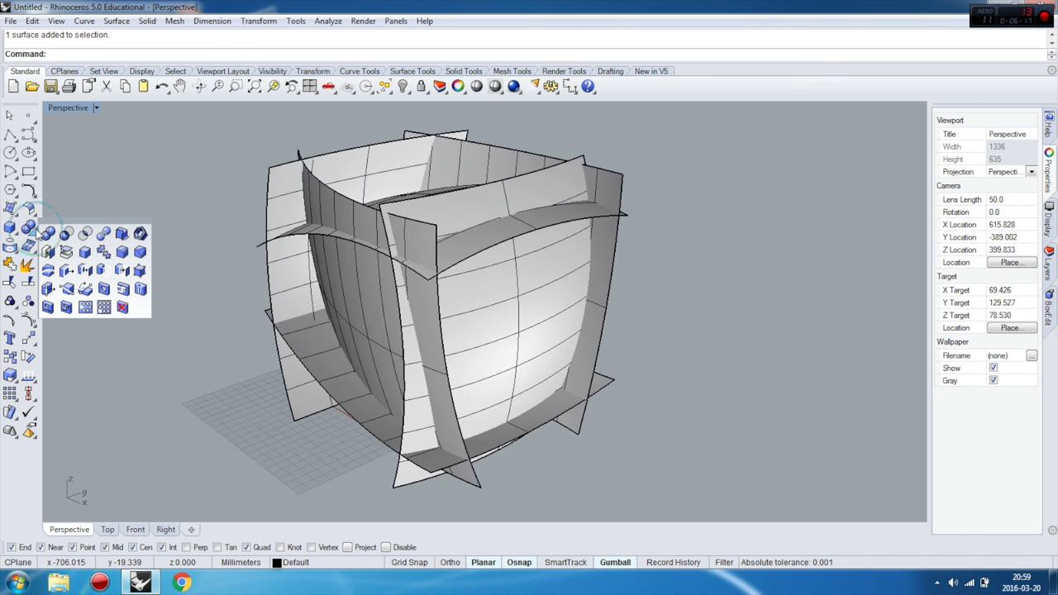
pyautogui.click(121, 234)
pyautogui.scroll(-3, 419, 305)
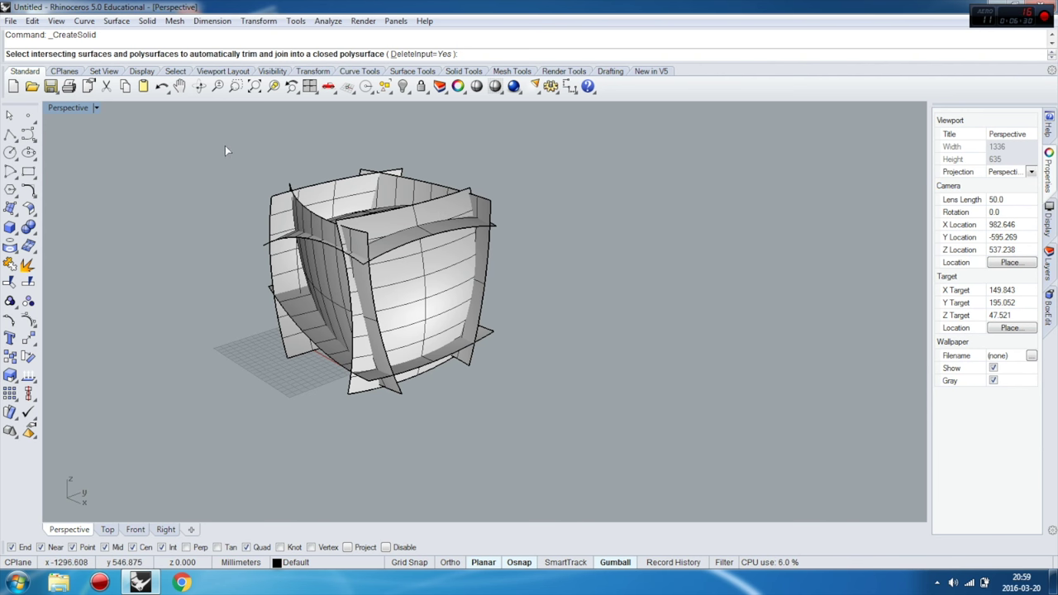
pyautogui.moveTo(218, 129); pyautogui.dragTo(651, 477)
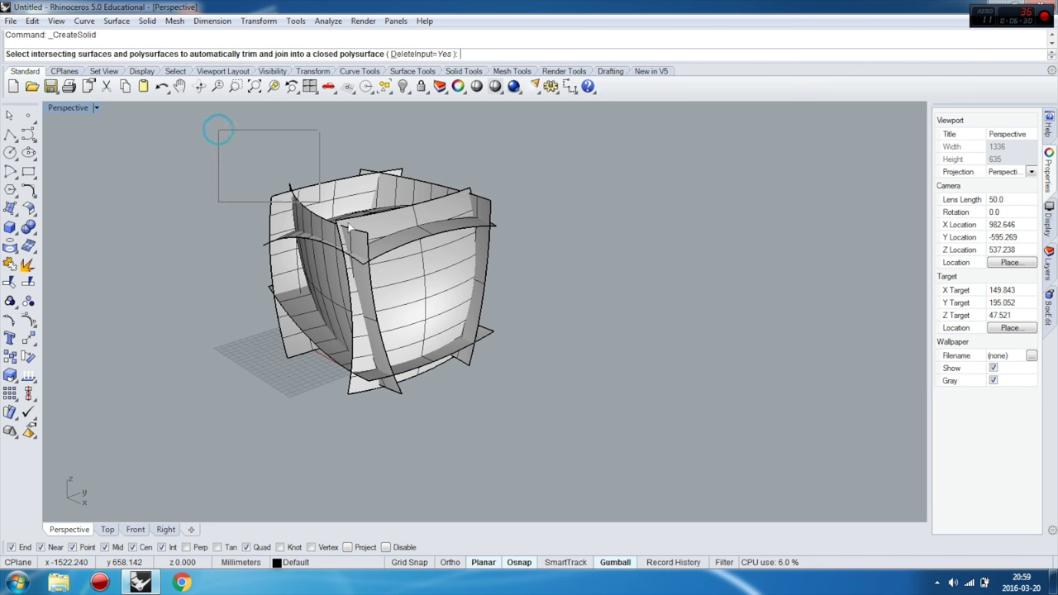
pyautogui.rightClick(616, 327)
pyautogui.moveTo(325, 264)
pyautogui.mouseDown(button='right')
pyautogui.moveTo(478, 250)
pyautogui.moveTo(399, 244)
pyautogui.moveTo(608, 221)
pyautogui.moveTo(335, 265)
pyautogui.mouseUp(button='right')
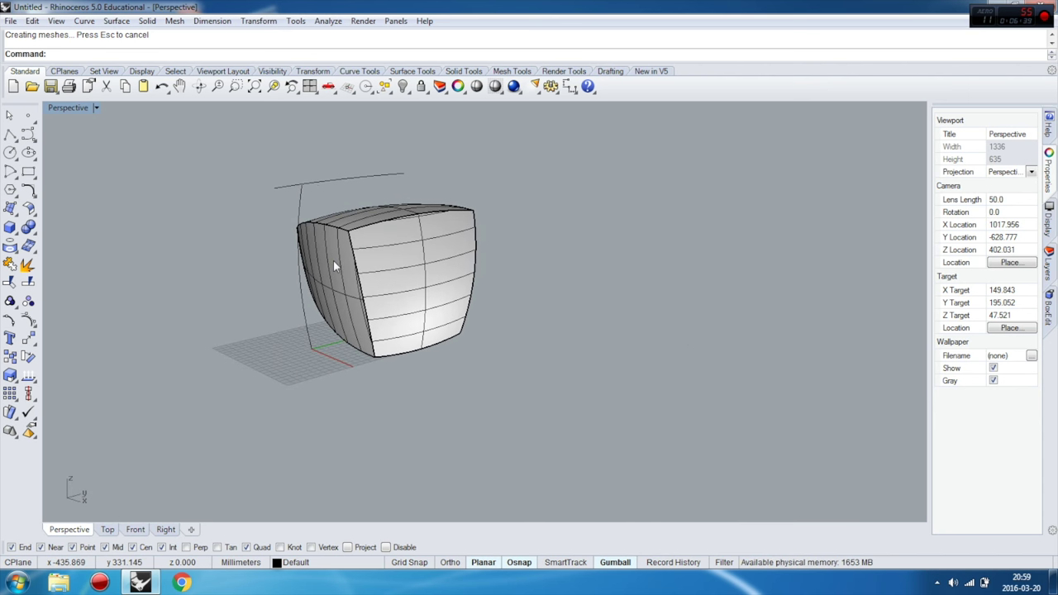
pyautogui.scroll(2, 317, 221)
# Start a variable-radius fillet on the solid's top-left and top-back edges.
pyautogui.scroll(3, 320, 214)
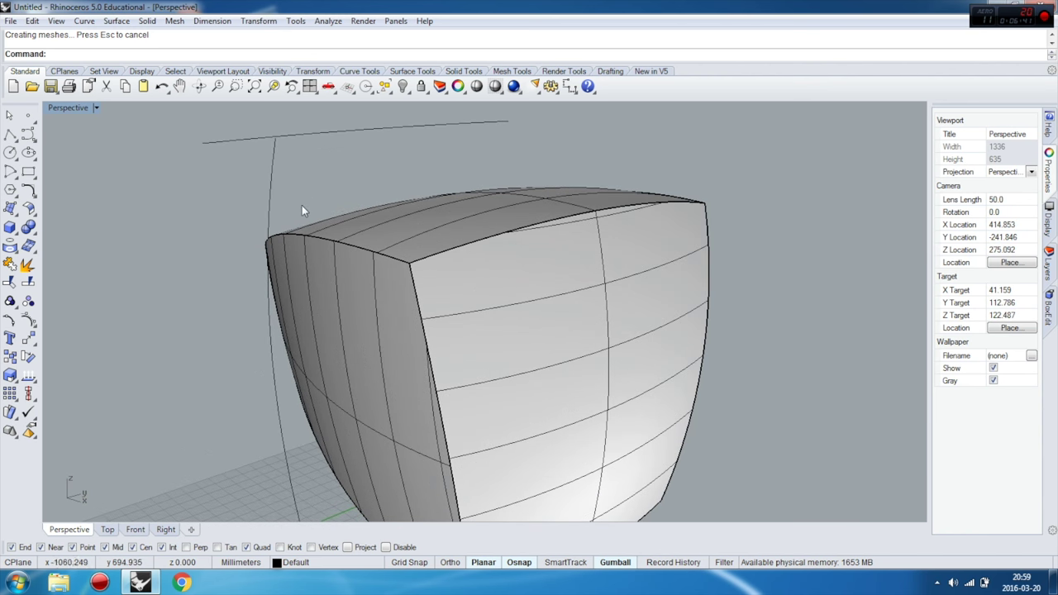
pyautogui.click(37, 235)
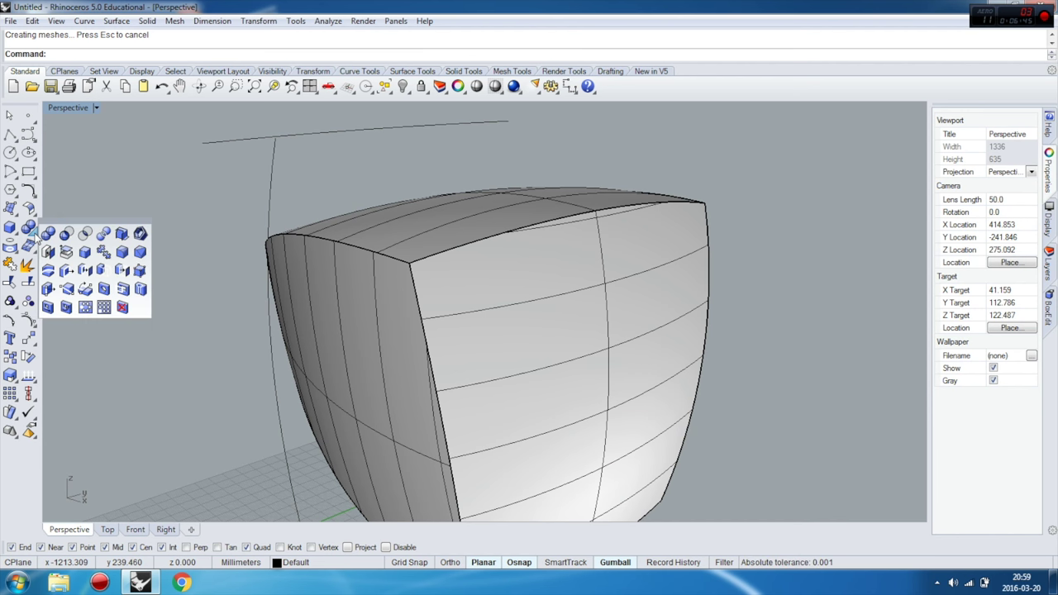
pyautogui.click(122, 253)
pyautogui.click(394, 257)
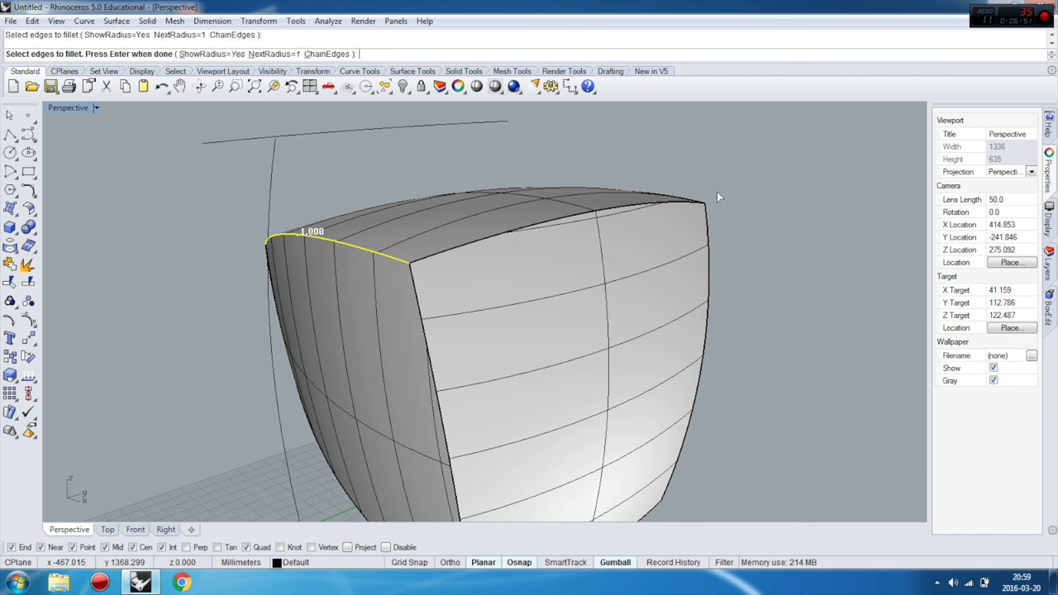
pyautogui.moveTo(746, 199); pyautogui.dragTo(676, 207, button='right')
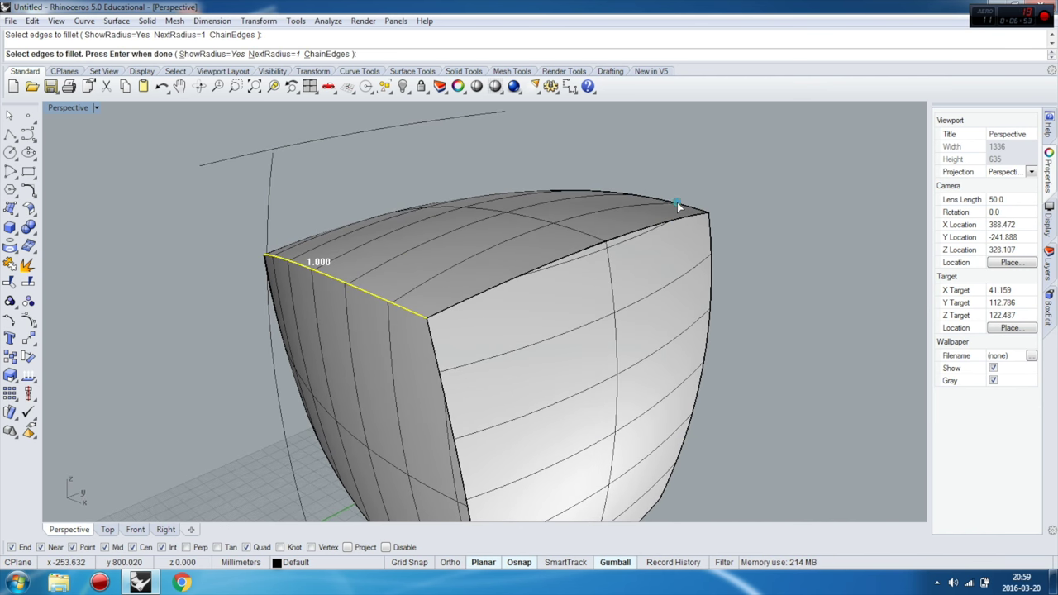
pyautogui.click(677, 203)
pyautogui.moveTo(473, 231); pyautogui.dragTo(552, 236, button='right')
pyautogui.press('Return')
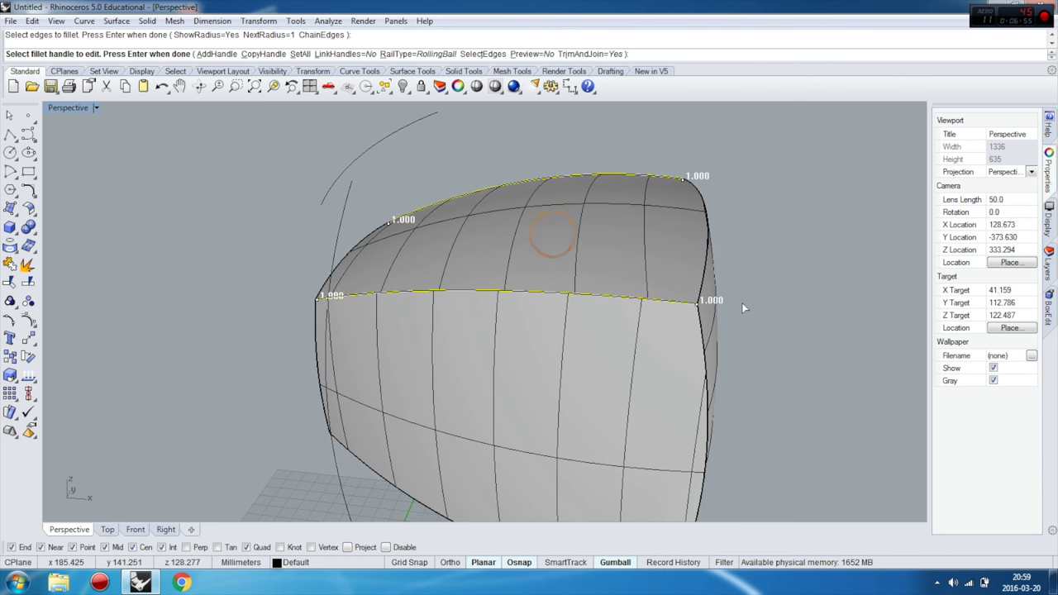
pyautogui.scroll(2, 711, 310)
pyautogui.scroll(3, 686, 314)
pyautogui.scroll(3, 379, 303)
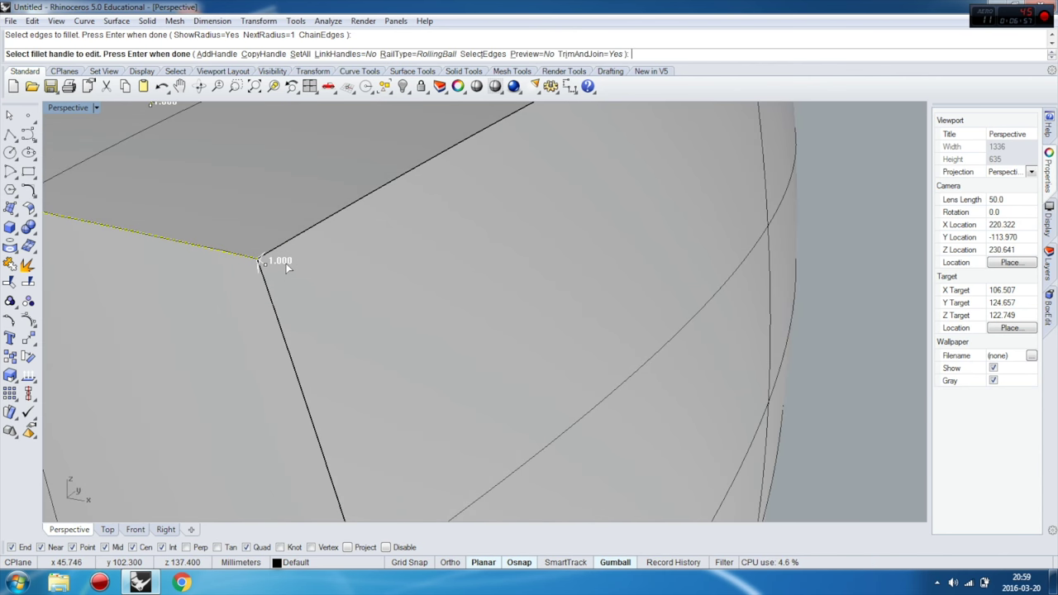
# Set the first two fillet handles to radii 10 and 50.
pyautogui.click(263, 265)
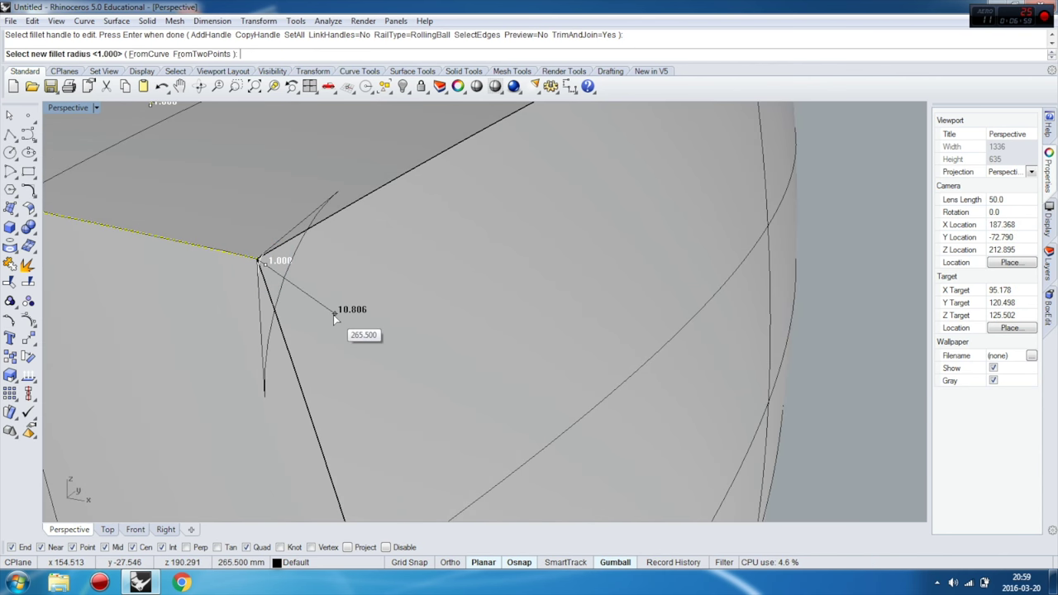
pyautogui.write('10')
pyautogui.press('Return')
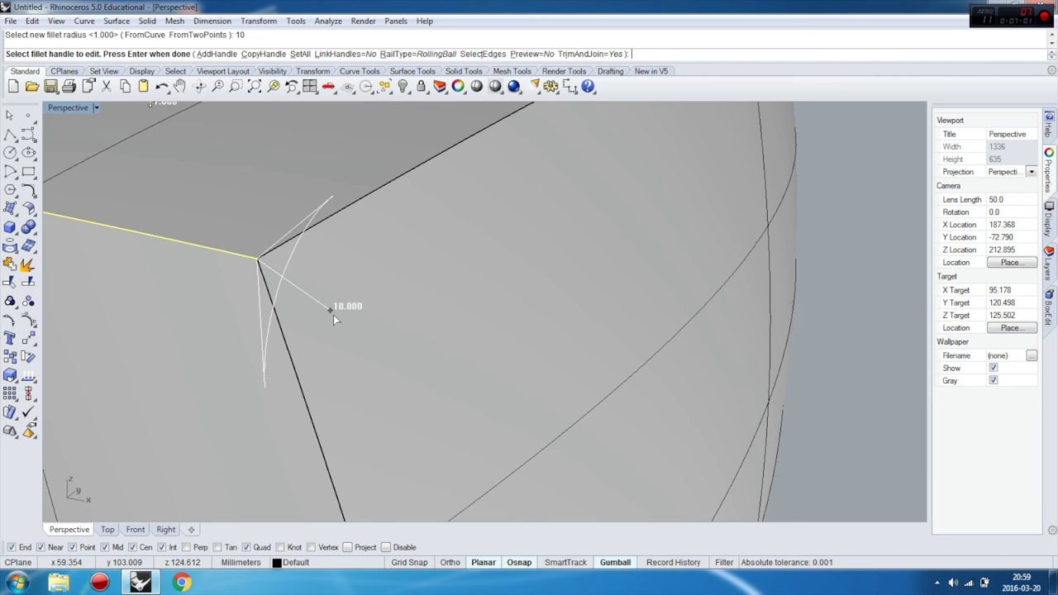
pyautogui.scroll(-3, 336, 313)
pyautogui.scroll(2, 336, 314)
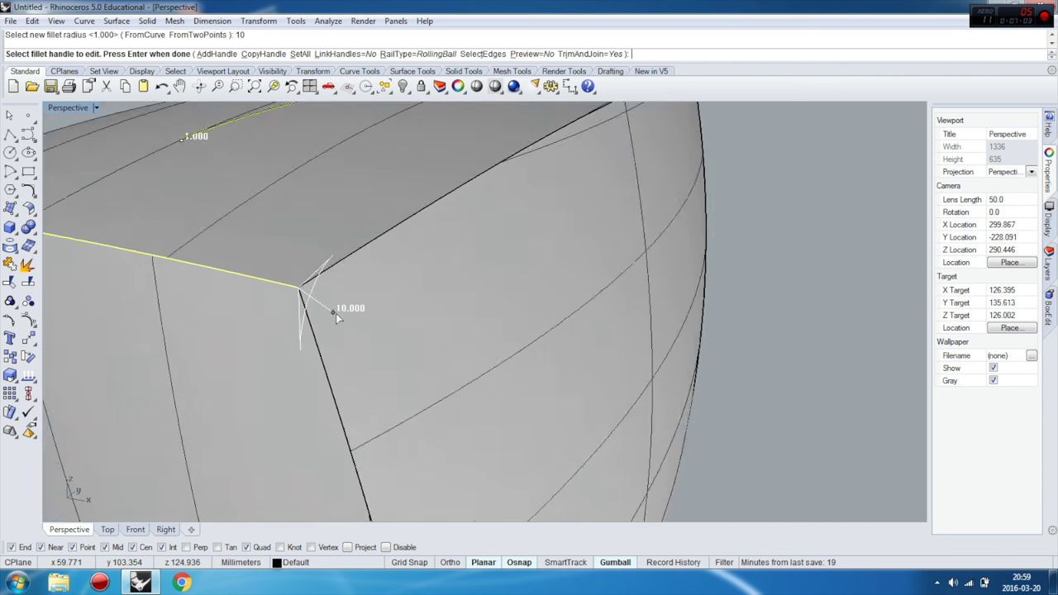
pyautogui.scroll(2, 336, 314)
pyautogui.click(331, 309)
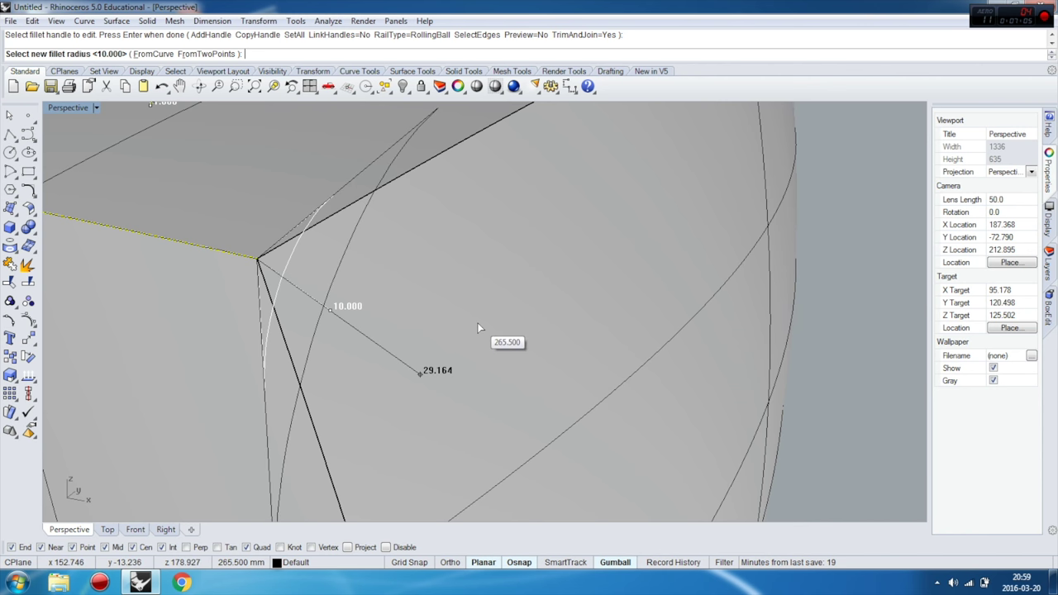
pyautogui.write('50')
pyautogui.press('Return')
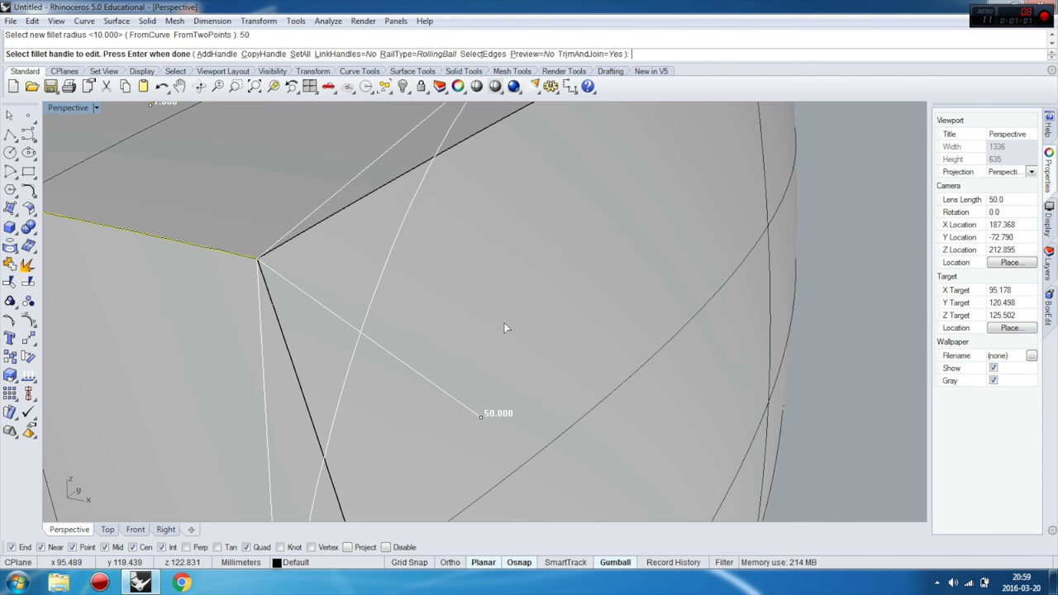
# Set the top-right corner handle to radius 50 and the next corner to 10.
pyautogui.scroll(-5, 490, 323)
pyautogui.moveTo(439, 321); pyautogui.dragTo(400, 318, button='right')
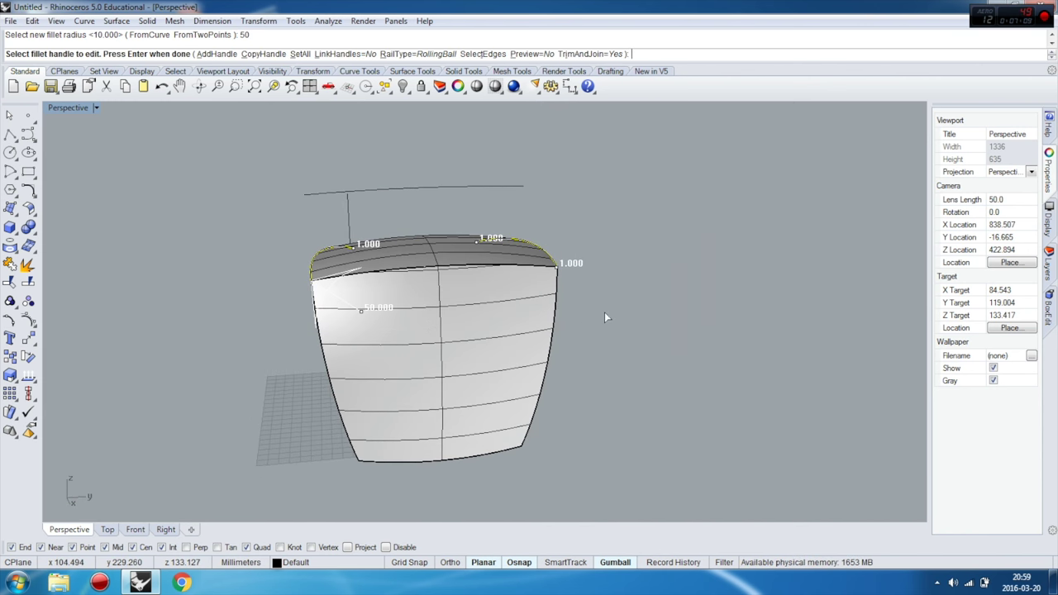
pyautogui.scroll(3, 570, 265)
pyautogui.scroll(3, 567, 263)
pyautogui.scroll(1, 566, 263)
pyautogui.click(536, 240)
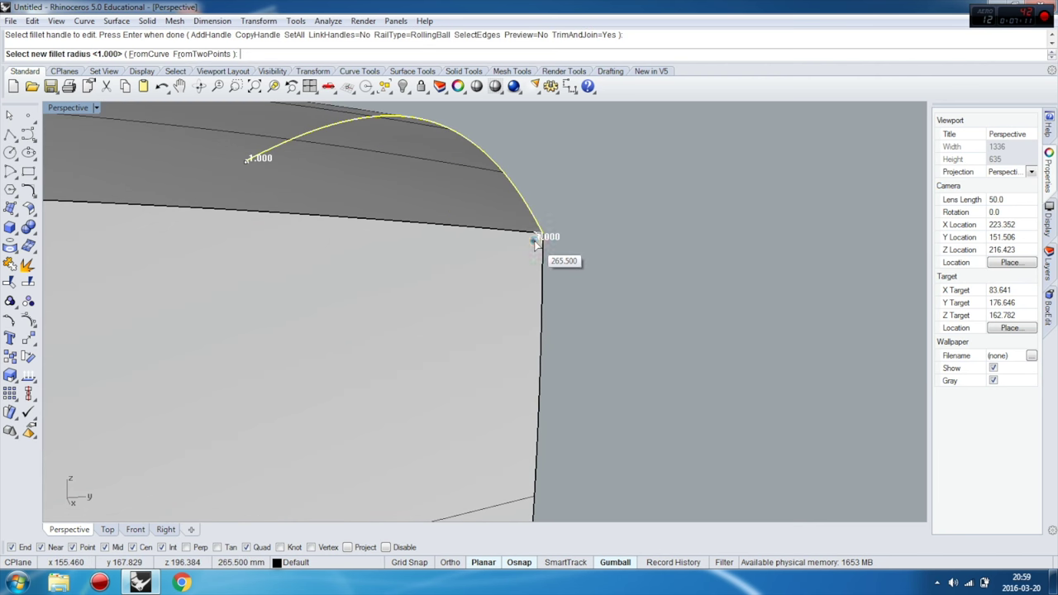
pyautogui.write('50')
pyautogui.press('Return')
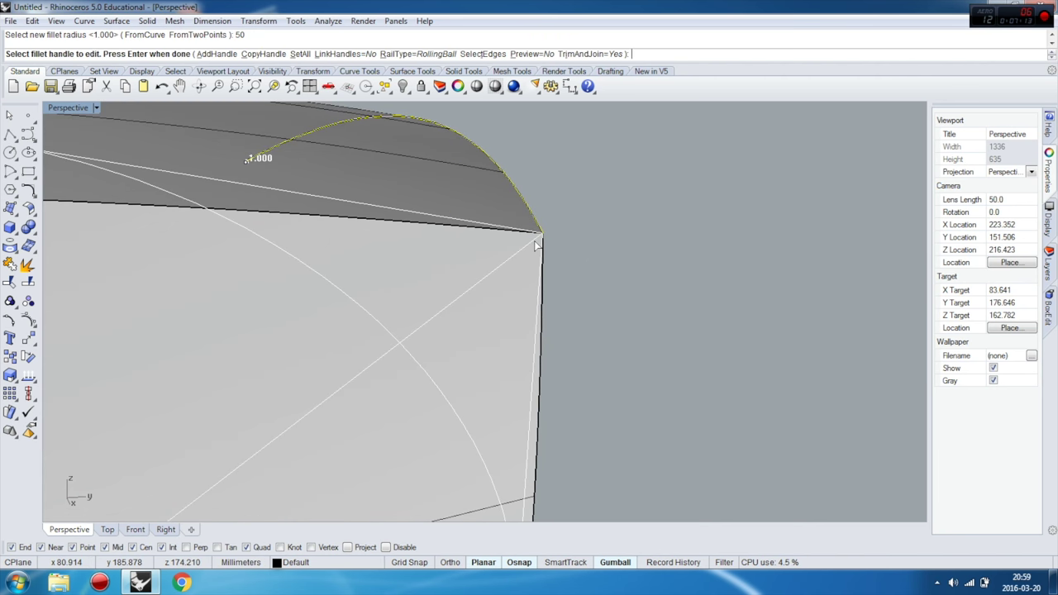
pyautogui.scroll(-5, 559, 282)
pyautogui.moveTo(559, 282); pyautogui.dragTo(460, 326, button='right')
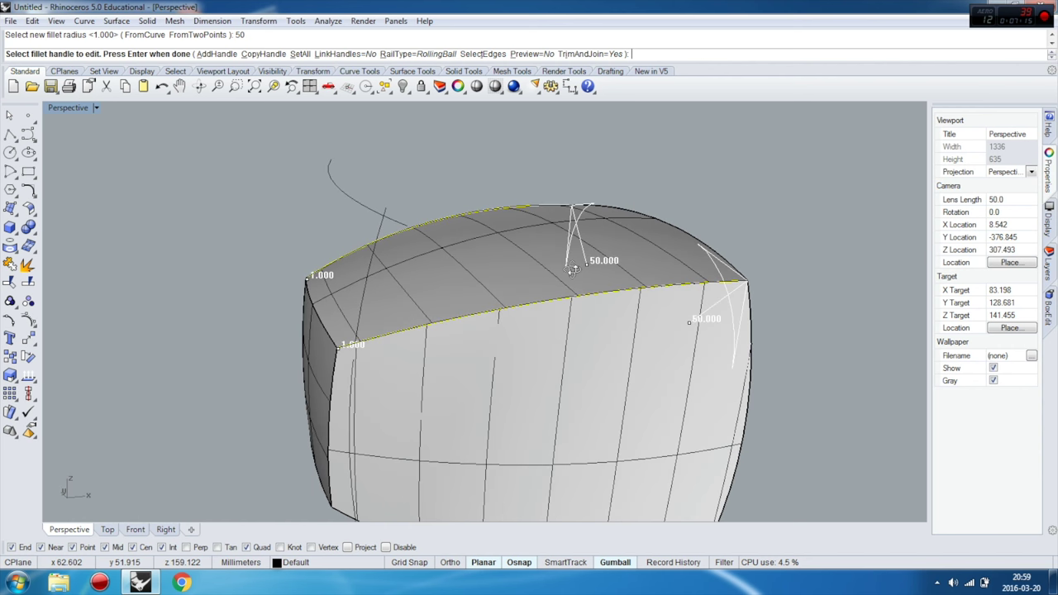
pyautogui.scroll(3, 460, 326)
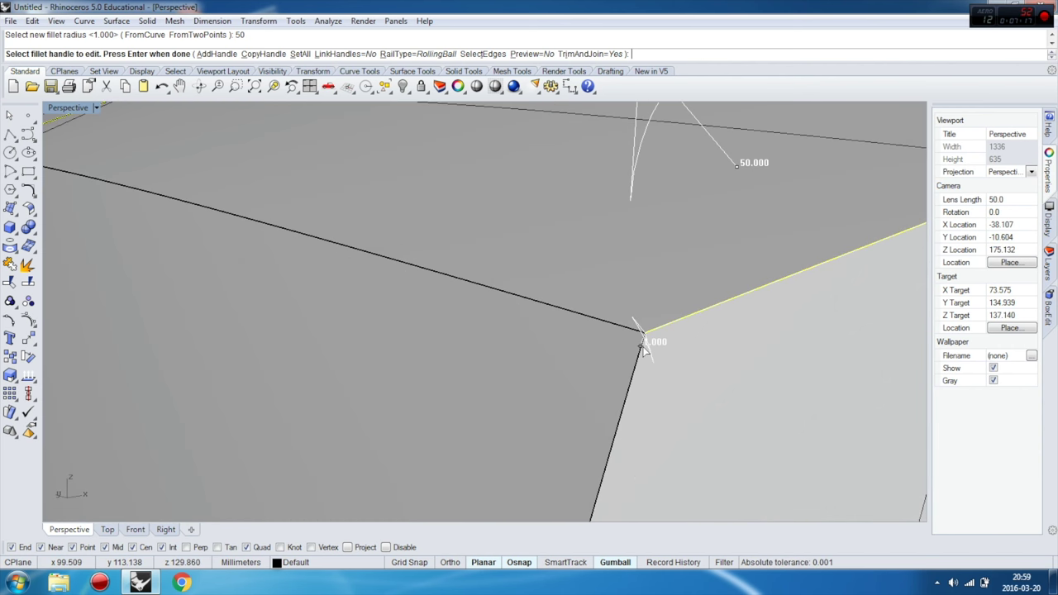
pyautogui.click(644, 334)
pyautogui.write('10')
pyautogui.press('Return')
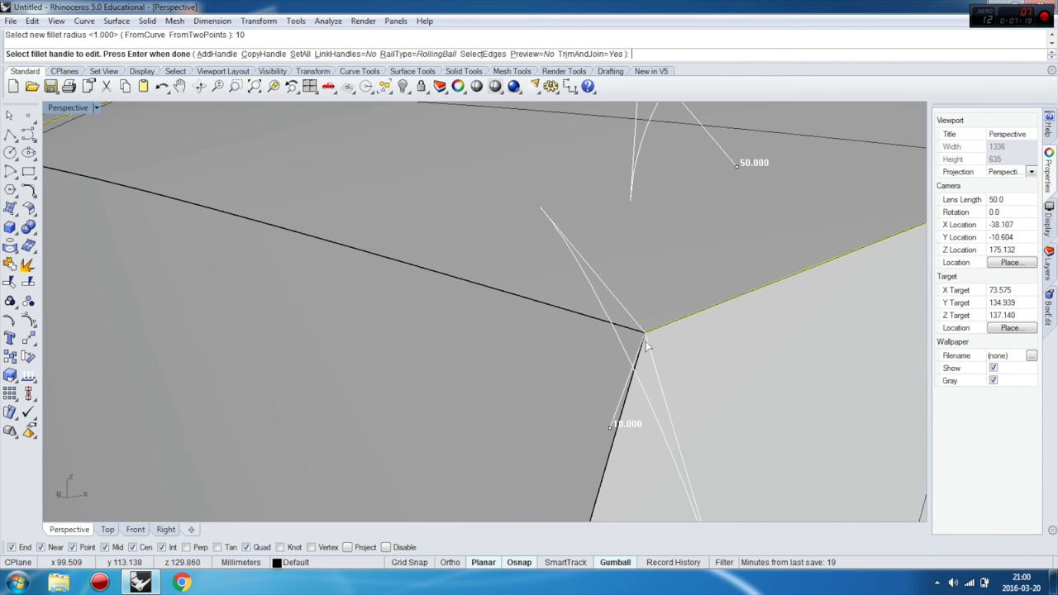
# Set the last corner handle to radius 10 and view the rounded solid from below.
pyautogui.scroll(-4, 506, 321)
pyautogui.scroll(3, 494, 281)
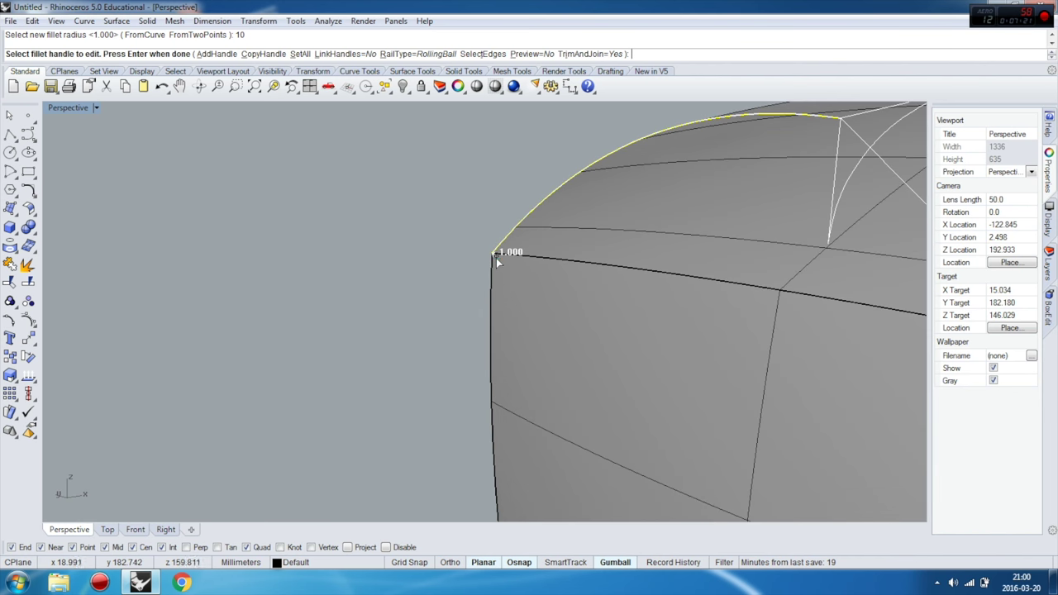
pyautogui.click(496, 256)
pyautogui.write('0')
pyautogui.press('Return')
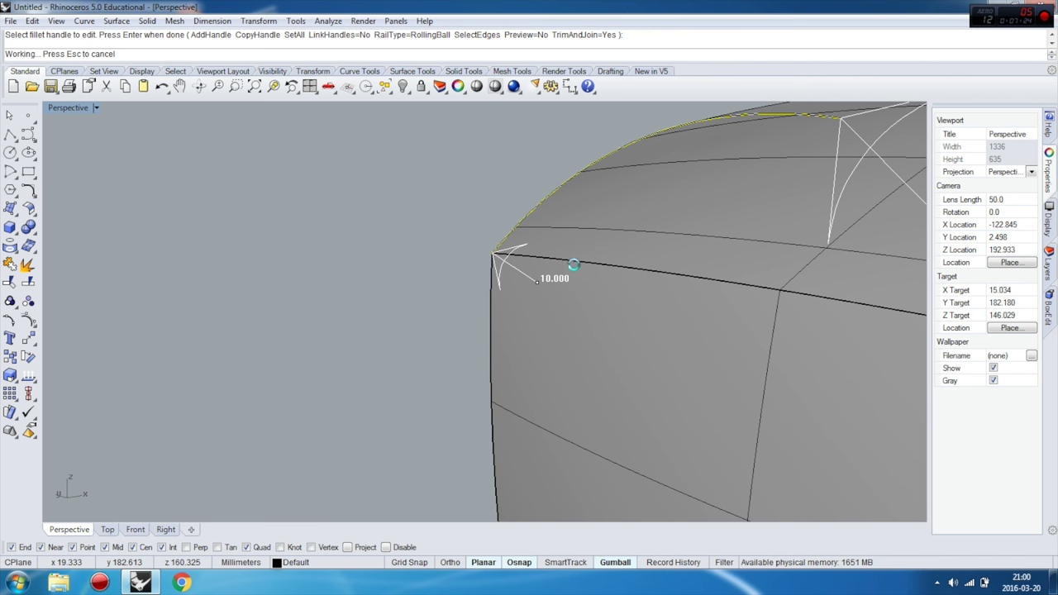
pyautogui.scroll(-5, 376, 290)
pyautogui.moveTo(376, 290)
pyautogui.mouseDown(button='right')
pyautogui.moveTo(573, 294)
pyautogui.moveTo(423, 235)
pyautogui.mouseUp(button='right')
pyautogui.moveTo(406, 322); pyautogui.dragTo(540, 329, button='right')
# Restart the variable fillet on two bottom rim edges.
pyautogui.press('Return')
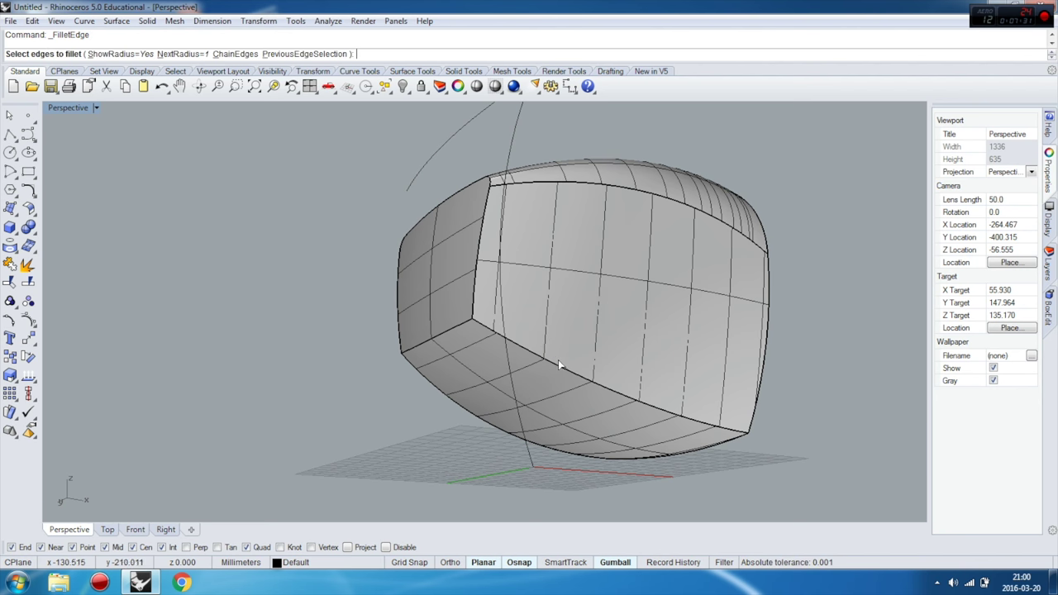
pyautogui.click(562, 365)
pyautogui.moveTo(562, 365)
pyautogui.mouseDown(button='right')
pyautogui.moveTo(432, 366)
pyautogui.moveTo(496, 369)
pyautogui.mouseUp(button='right')
pyautogui.click(495, 369)
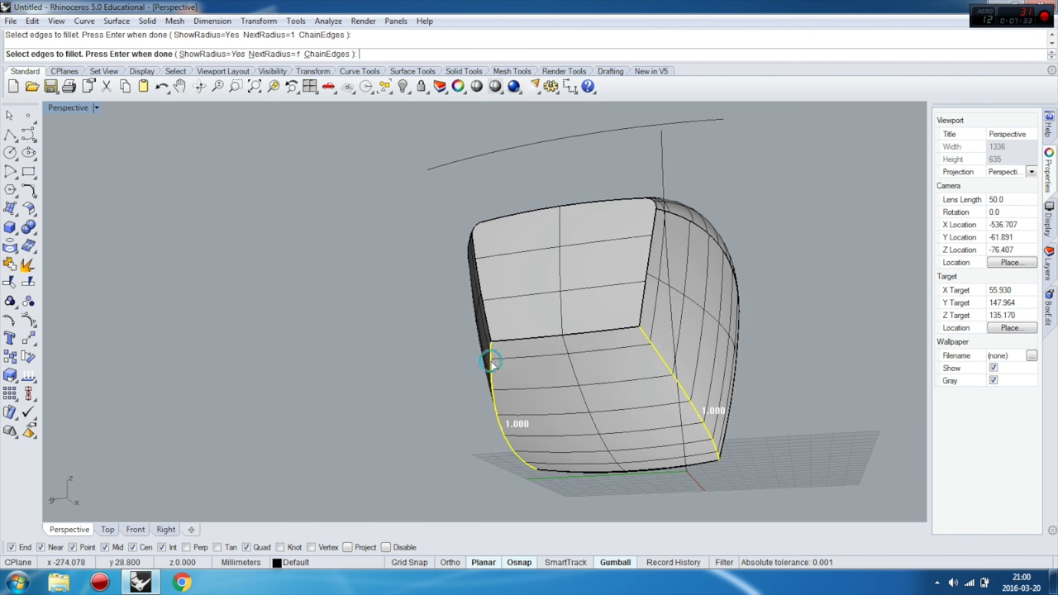
pyautogui.scroll(3, 529, 372)
pyautogui.press('Return')
# Set the first two bottom corner fillet handles to radius 40.
pyautogui.moveTo(612, 323); pyautogui.dragTo(669, 326, button='right')
pyautogui.scroll(5, 670, 327)
pyautogui.click(597, 291)
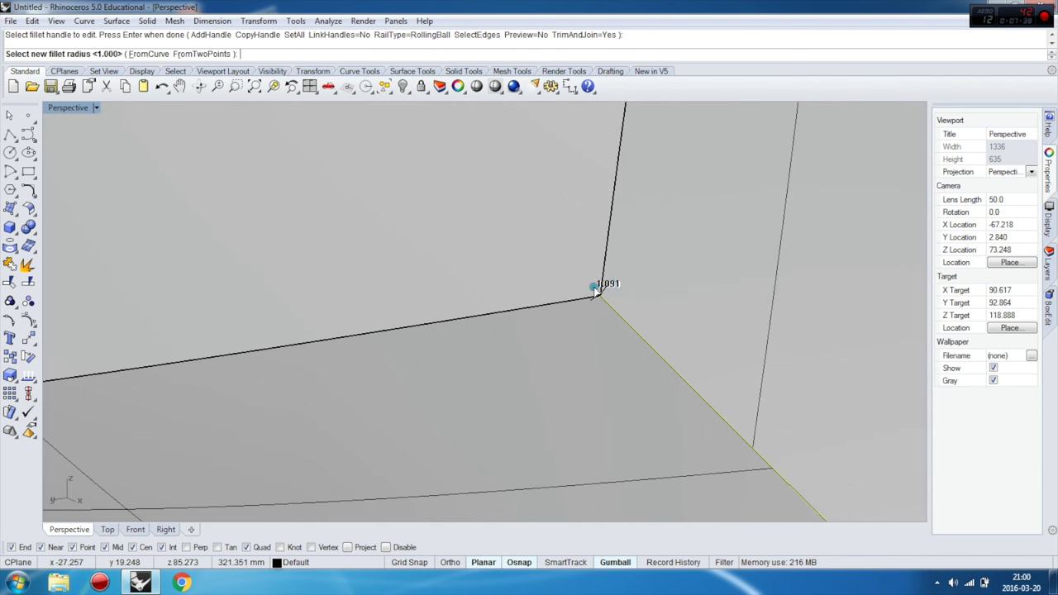
pyautogui.write('40')
pyautogui.press('Return')
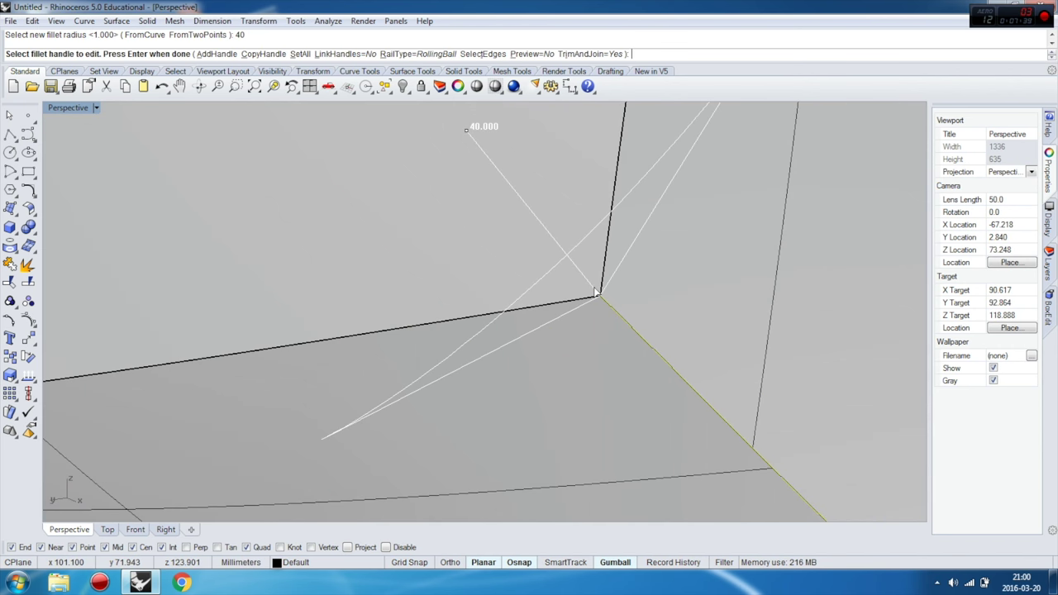
pyautogui.scroll(-5, 595, 290)
pyautogui.moveTo(595, 289); pyautogui.dragTo(541, 314, button='right')
pyautogui.scroll(5, 541, 313)
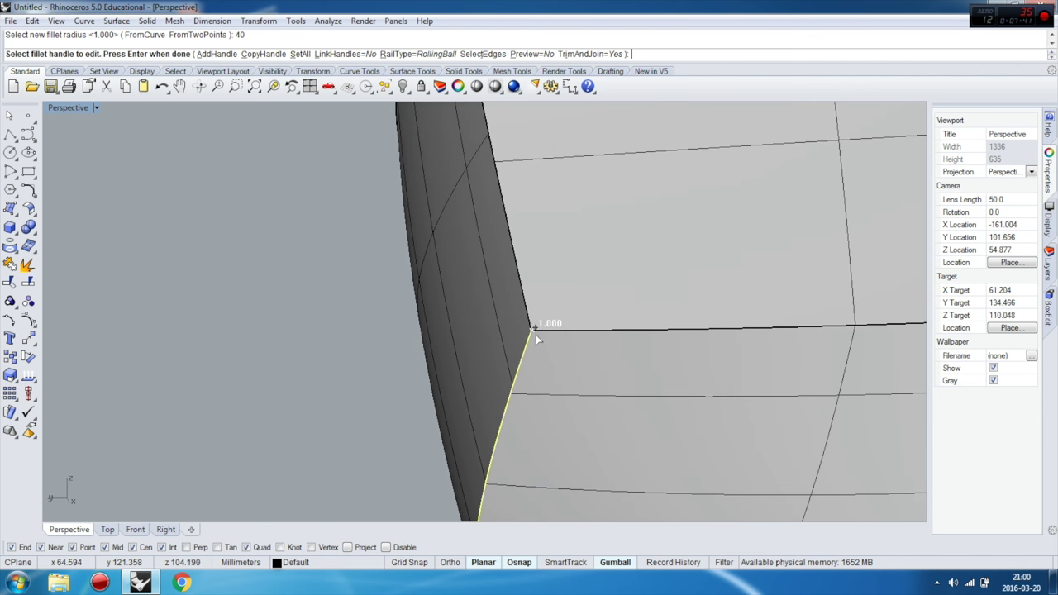
pyautogui.scroll(3, 541, 314)
pyautogui.click(538, 319)
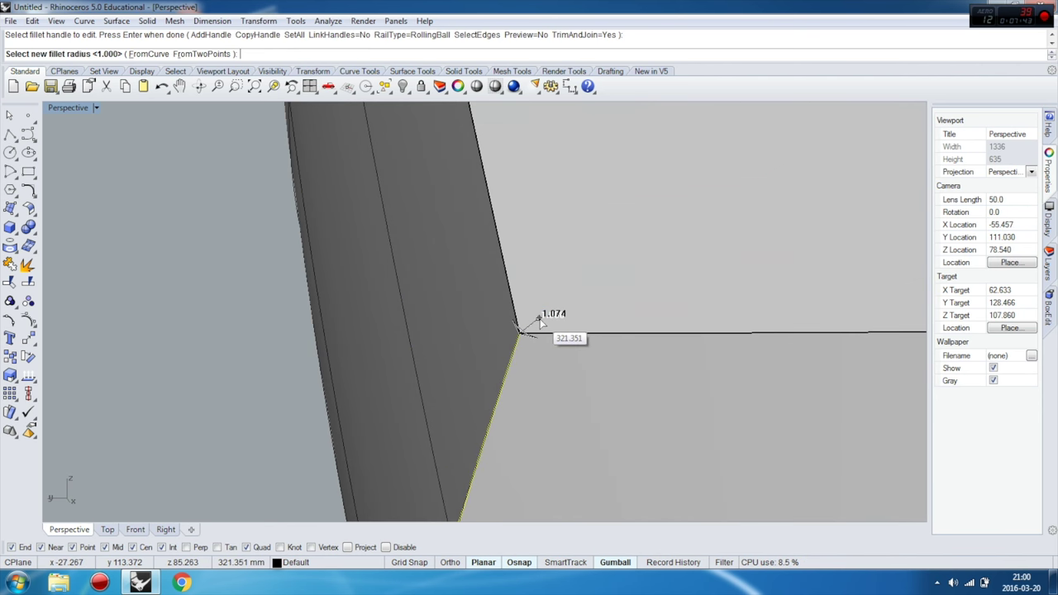
pyautogui.write('40')
pyautogui.press('Return')
# Set the third bottom corner fillet handle to radius 10.
pyautogui.scroll(-5, 540, 319)
pyautogui.moveTo(540, 349); pyautogui.dragTo(662, 343, button='right')
pyautogui.scroll(3, 692, 344)
pyautogui.scroll(3, 611, 362)
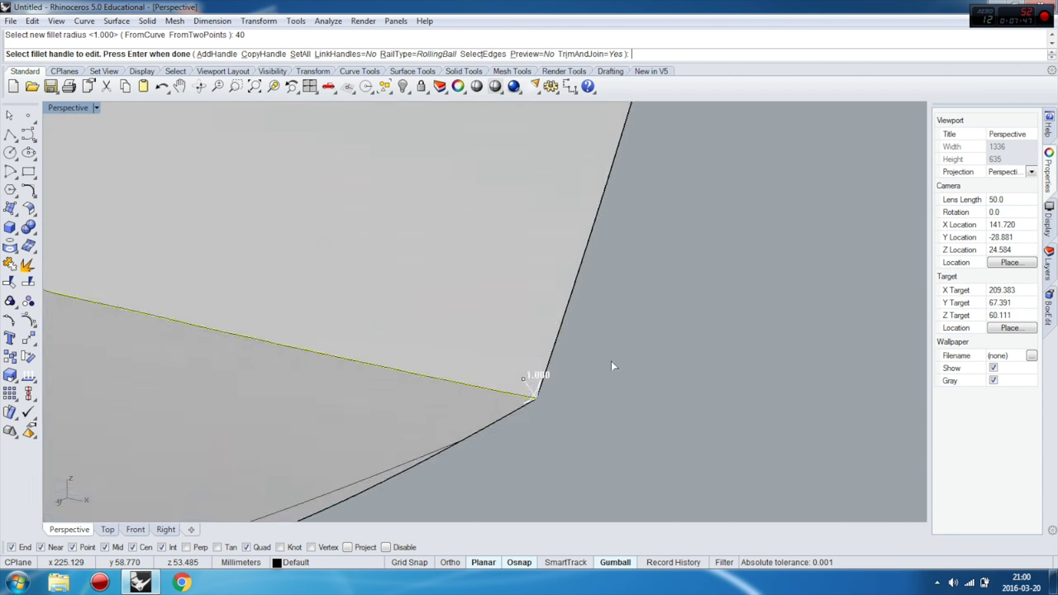
pyautogui.scroll(3, 532, 337)
pyautogui.scroll(-3, 532, 341)
pyautogui.click(501, 345)
pyautogui.write('10')
pyautogui.press('Return')
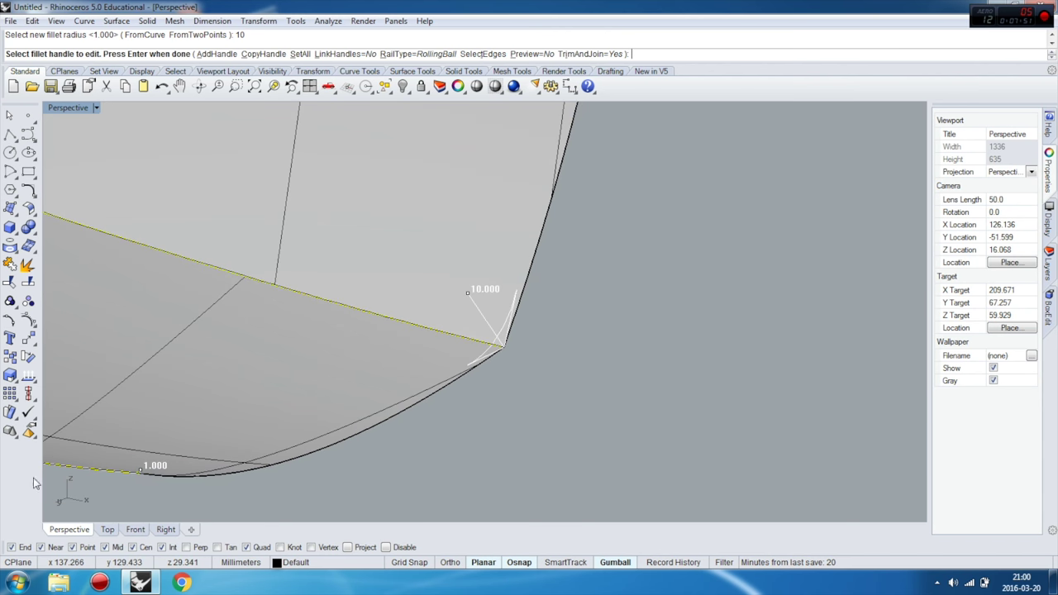
# Set the lower handle to radius 10 and apply the bottom fillet.
pyautogui.scroll(-2, 102, 496)
pyautogui.scroll(2, 103, 501)
pyautogui.click(163, 454)
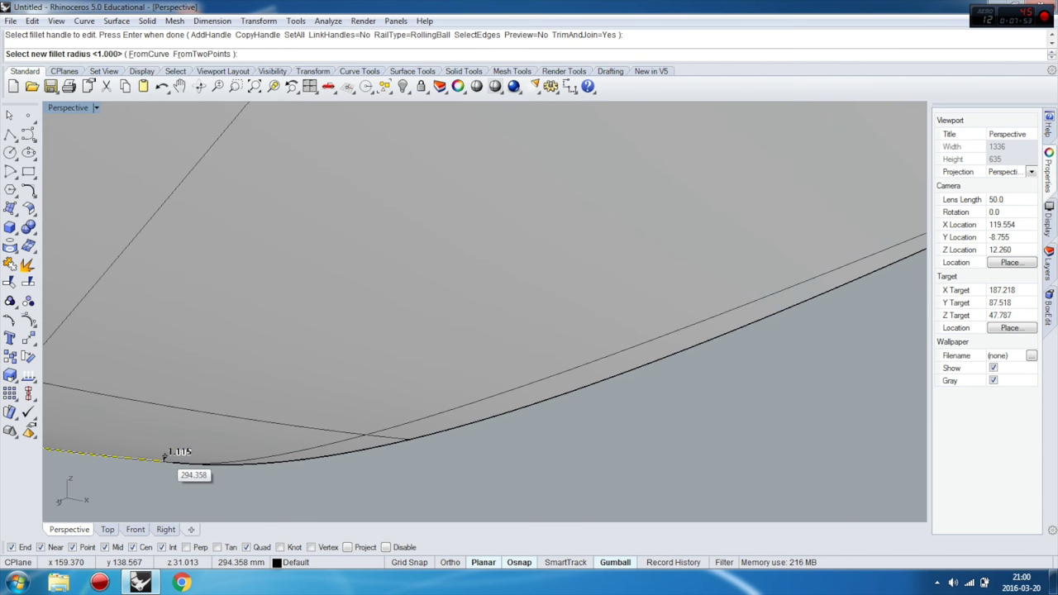
pyautogui.write(' 10')
pyautogui.press('Return')
pyautogui.scroll(-3, 330, 439)
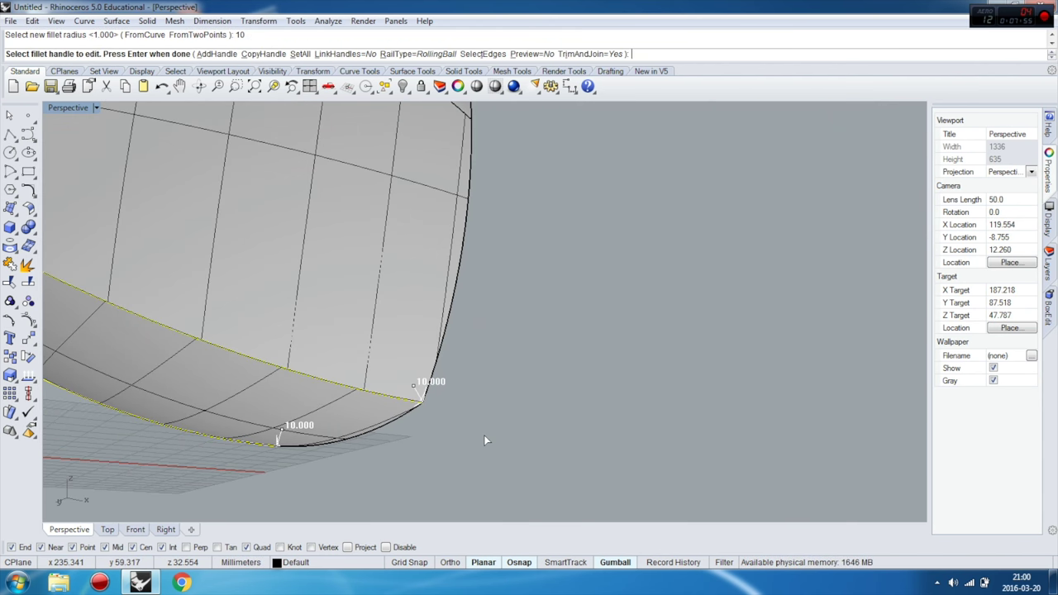
pyautogui.press('Return')
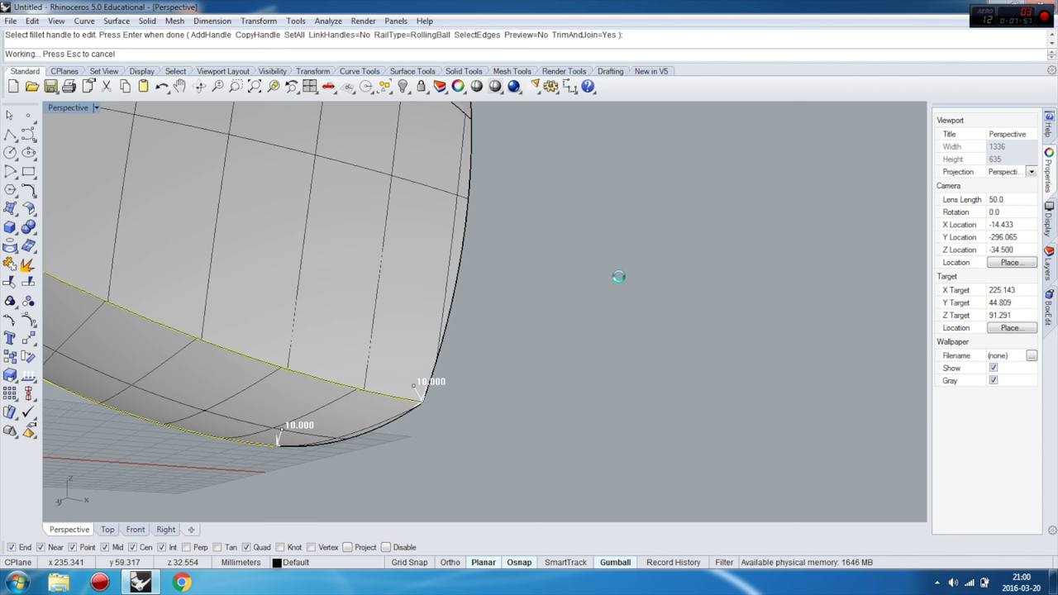
pyautogui.moveTo(619, 307)
pyautogui.mouseDown(button='right')
pyautogui.moveTo(524, 330)
pyautogui.moveTo(610, 332)
pyautogui.moveTo(406, 318)
pyautogui.moveTo(397, 331)
pyautogui.moveTo(411, 358)
pyautogui.moveTo(486, 330)
pyautogui.moveTo(350, 314)
pyautogui.moveTo(530, 290)
pyautogui.moveTo(491, 279)
pyautogui.moveTo(458, 322)
pyautogui.mouseUp(button='right')
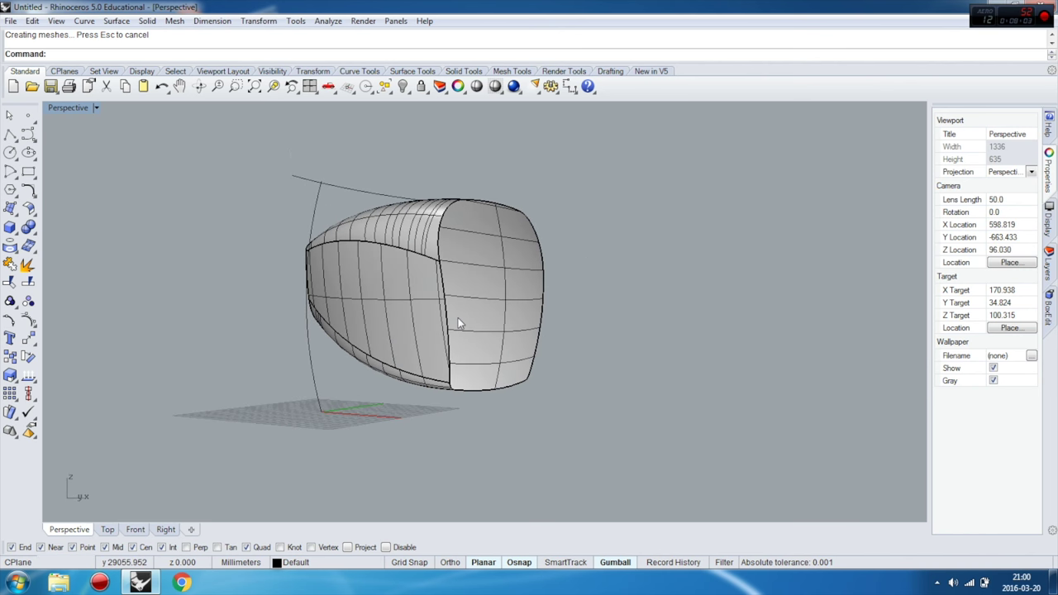
# Zoom and orbit to frame the filleted barrel-like solid, then open the Solid Tools flyout.
pyautogui.scroll(3, 447, 281)
pyautogui.scroll(3, 479, 311)
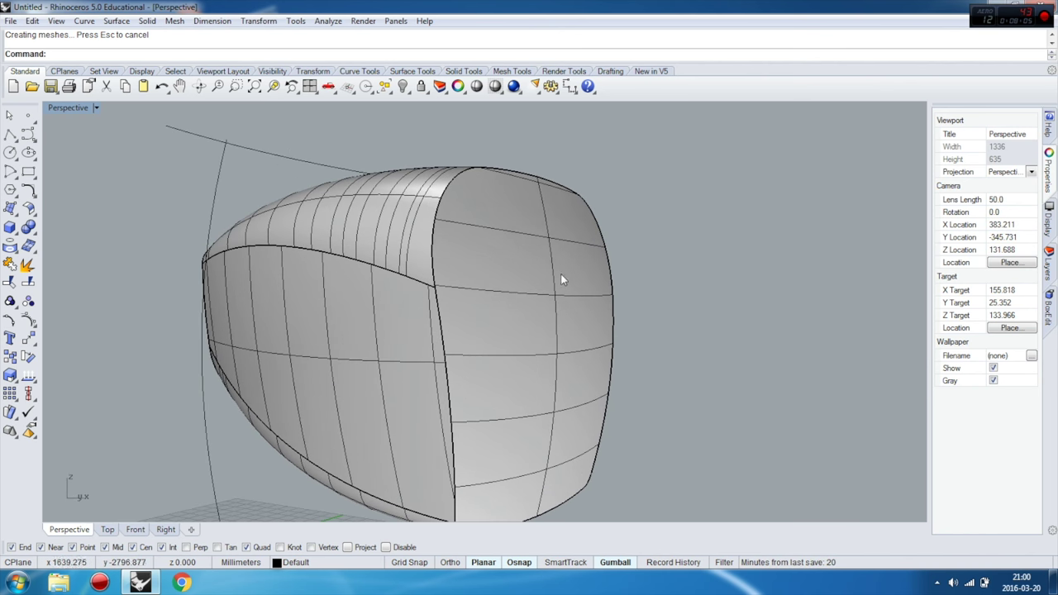
pyautogui.moveTo(377, 248); pyautogui.dragTo(402, 243, button='right')
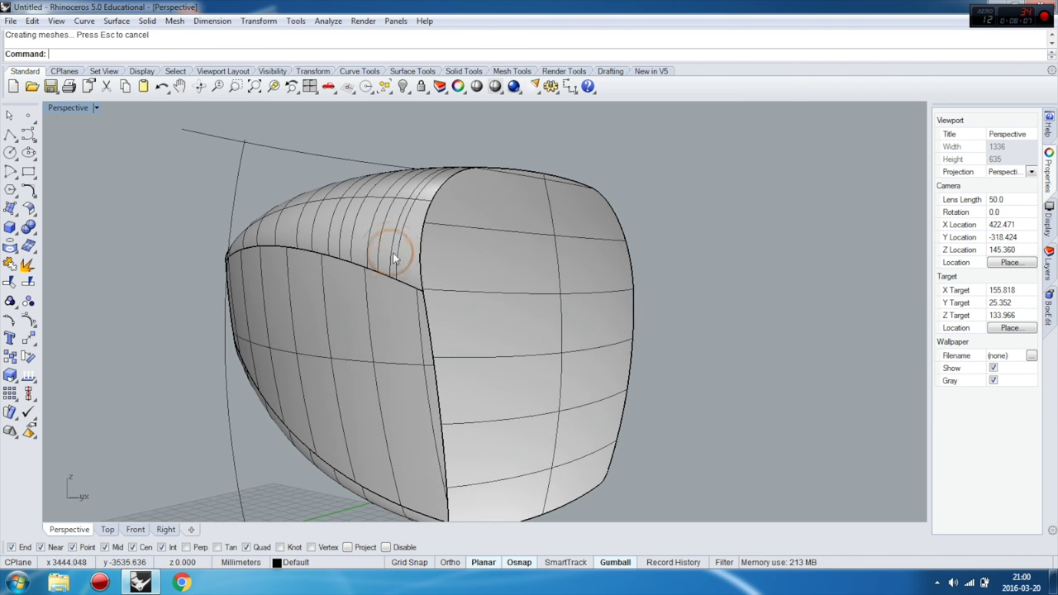
pyautogui.click(28, 227)
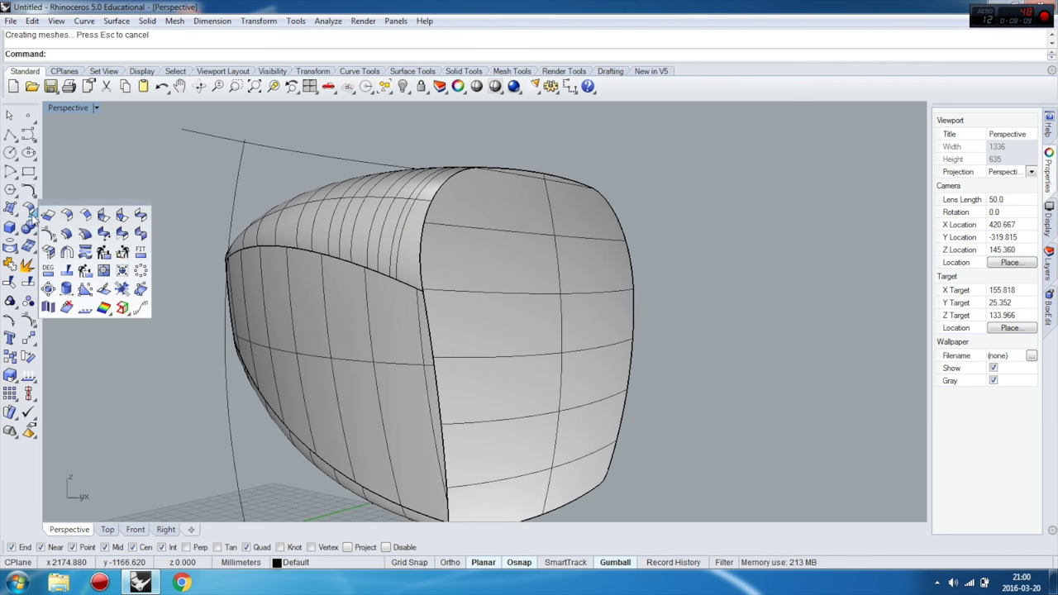
pyautogui.click(29, 230)
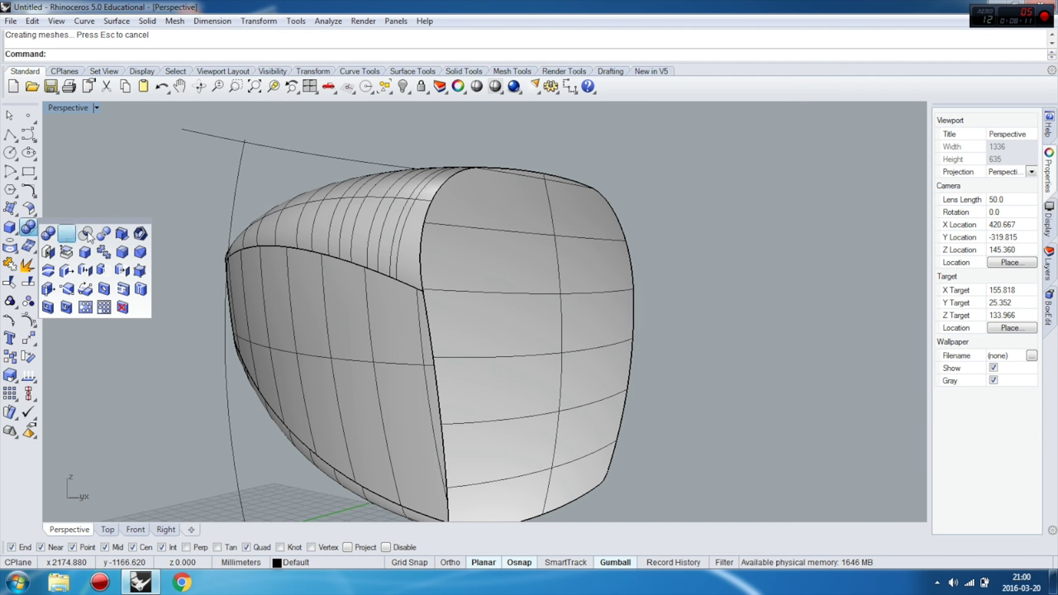
# Select the eight boundary edges around the solid's end face for Chamfer Edge.
pyautogui.click(141, 253)
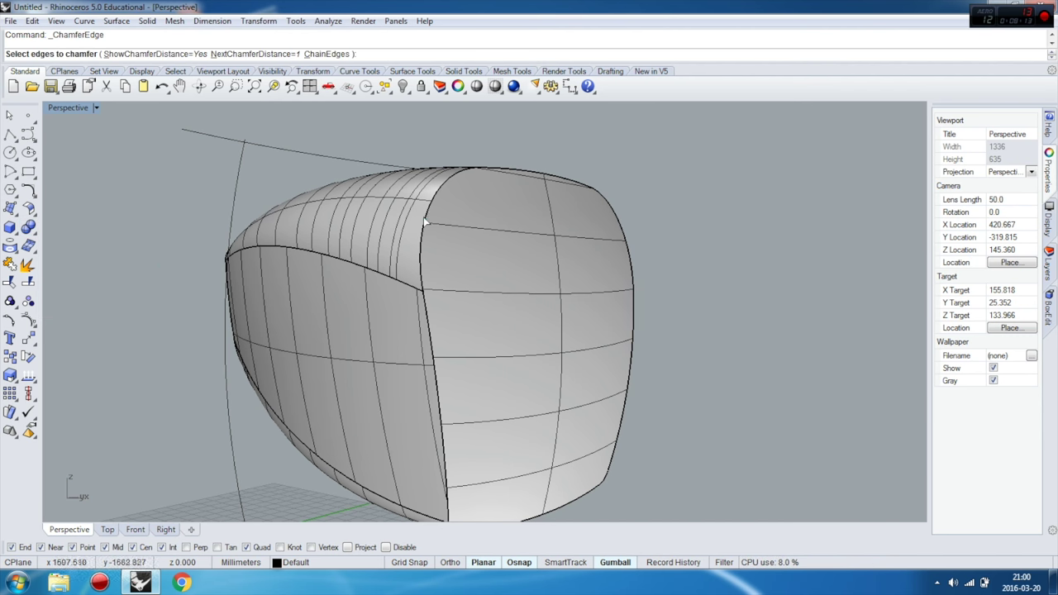
pyautogui.click(424, 222)
pyautogui.moveTo(485, 190); pyautogui.dragTo(485, 182, button='right')
pyautogui.click(496, 167)
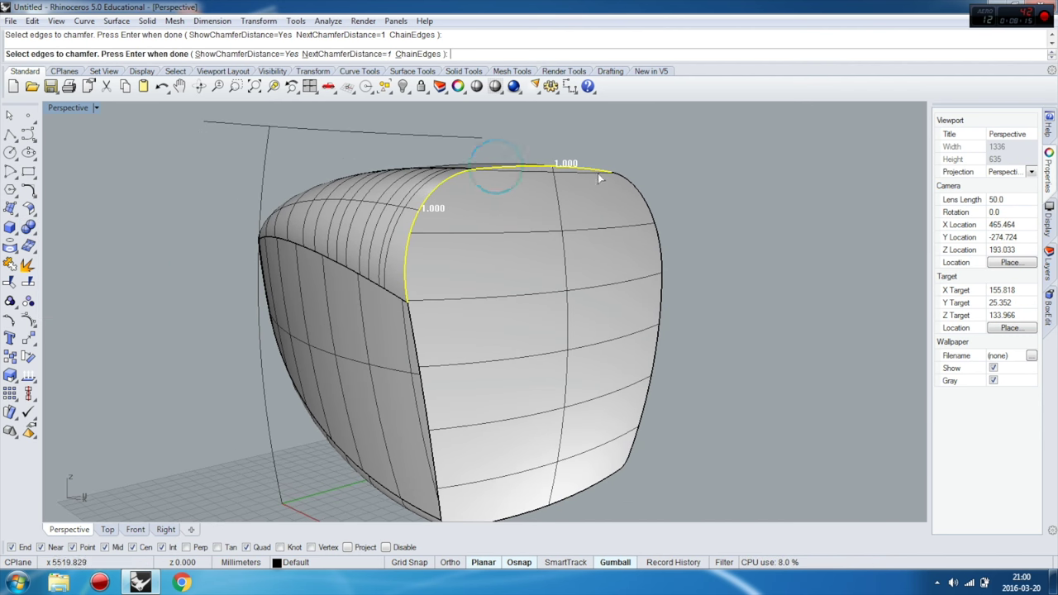
pyautogui.click(650, 195)
pyautogui.scroll(-3, 670, 165)
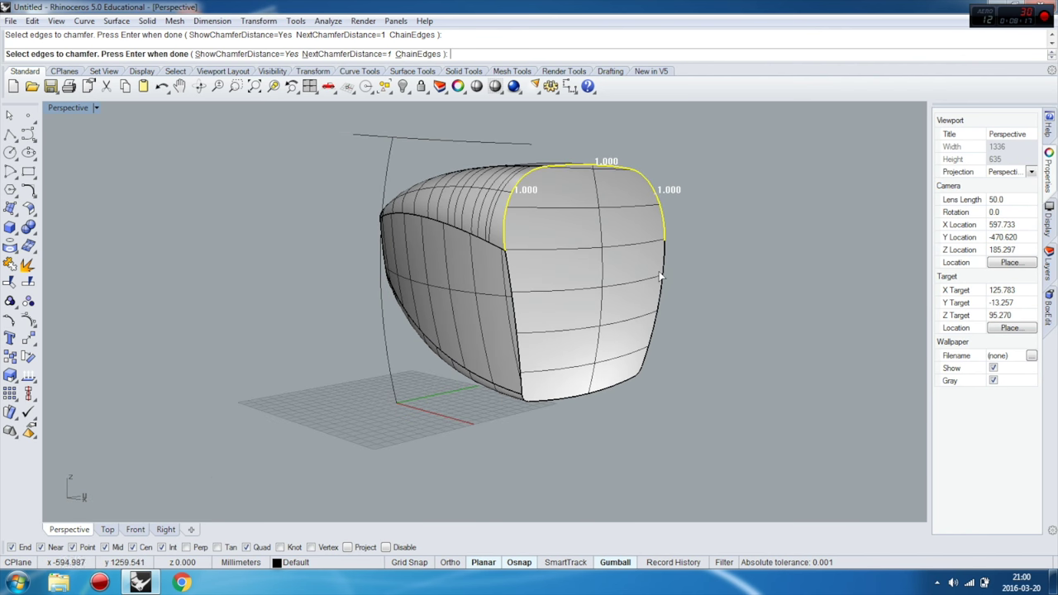
pyautogui.click(664, 273)
pyautogui.scroll(3, 644, 374)
pyautogui.click(630, 358)
pyautogui.click(602, 377)
pyautogui.click(349, 426)
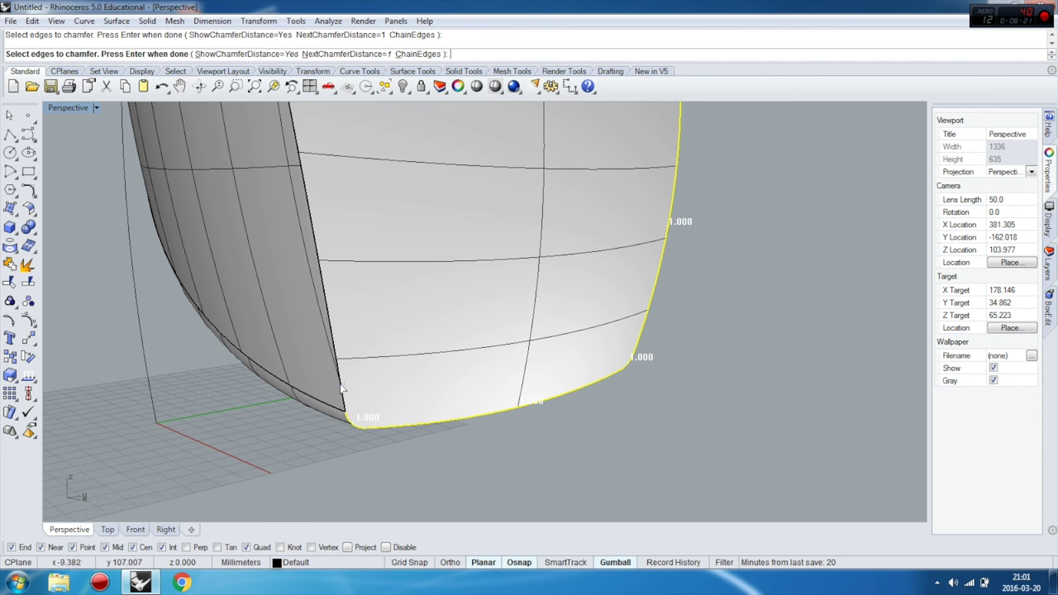
pyautogui.click(326, 273)
pyautogui.scroll(-3, 428, 302)
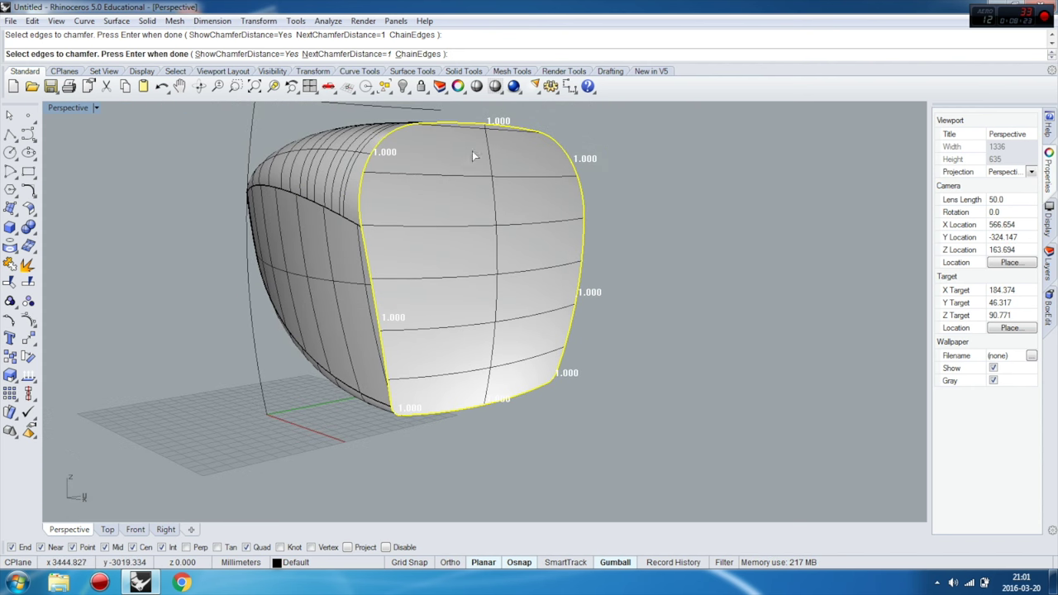
pyautogui.press('Return')
# Set the chamfer distance to 8 and apply the chamfer.
pyautogui.scroll(2, 444, 170)
pyautogui.scroll(2, 421, 178)
pyautogui.scroll(2, 430, 186)
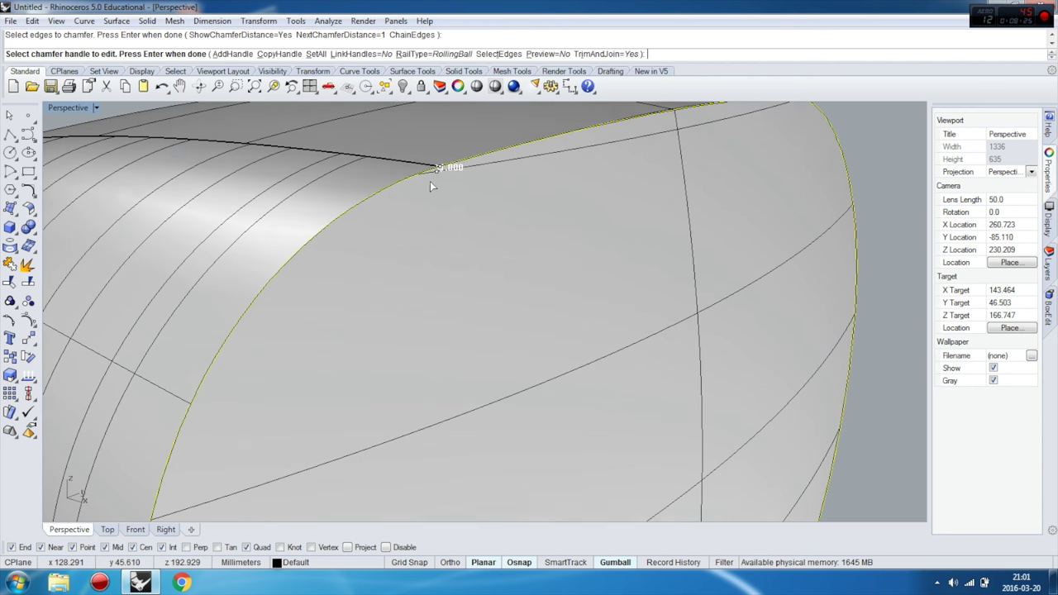
pyautogui.scroll(1, 431, 180)
pyautogui.click(439, 170)
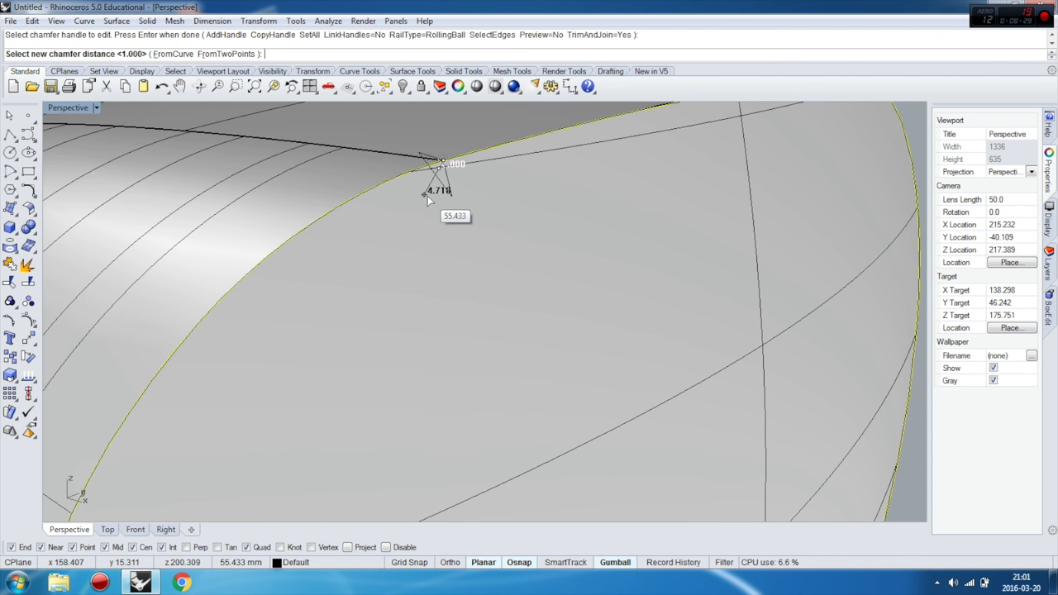
pyautogui.write('8')
pyautogui.press('Return')
pyautogui.press('Return')
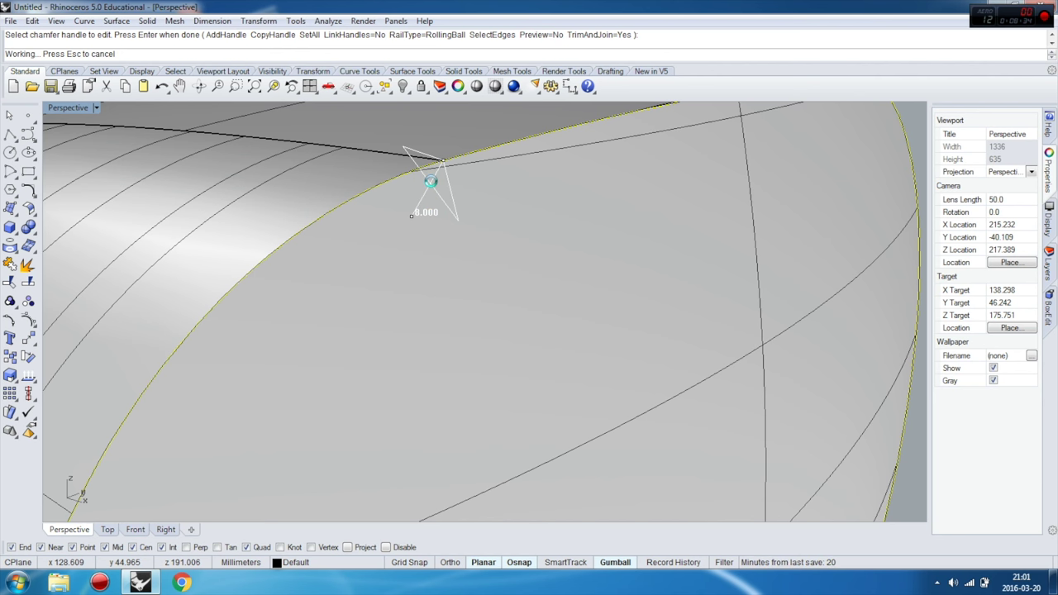
pyautogui.press('Return')
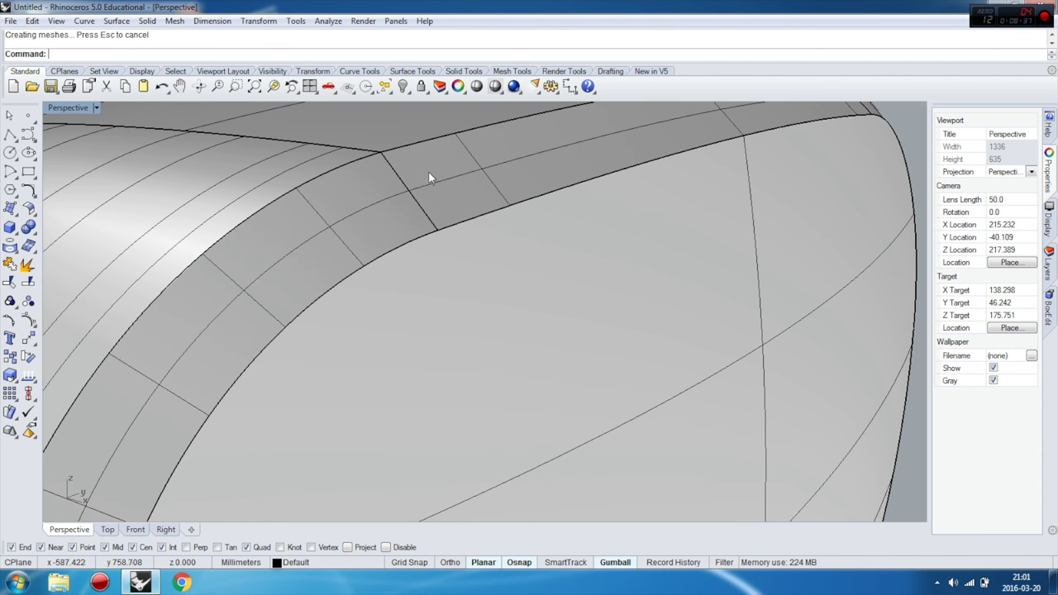
pyautogui.scroll(-8, 429, 171)
pyautogui.moveTo(436, 432); pyautogui.dragTo(417, 368, button='right')
pyautogui.scroll(4, 401, 453)
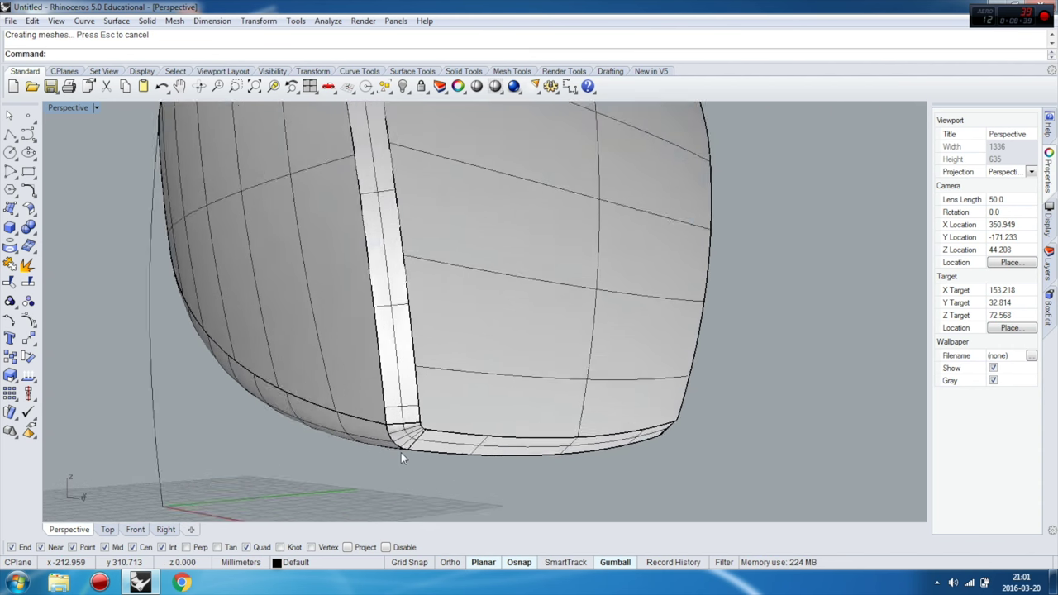
pyautogui.scroll(2, 430, 430)
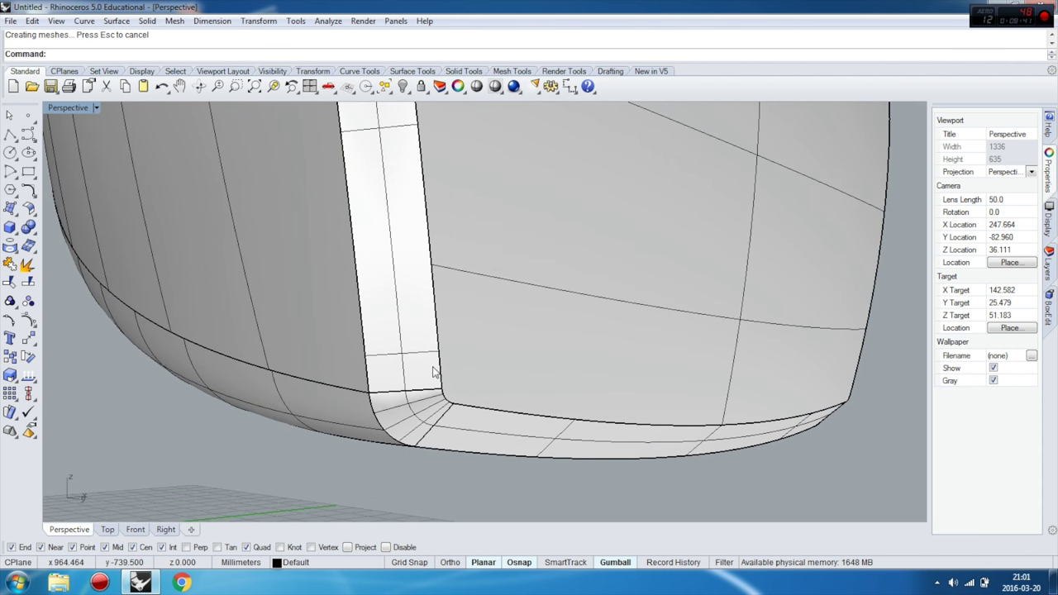
pyautogui.scroll(-3, 432, 372)
pyautogui.scroll(3, 444, 388)
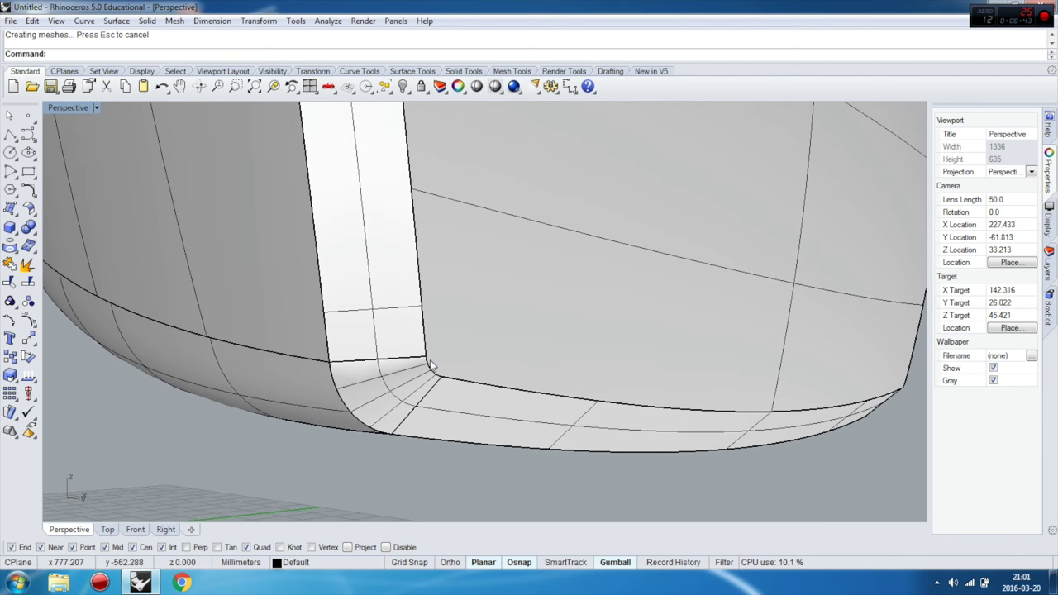
pyautogui.scroll(-3, 430, 366)
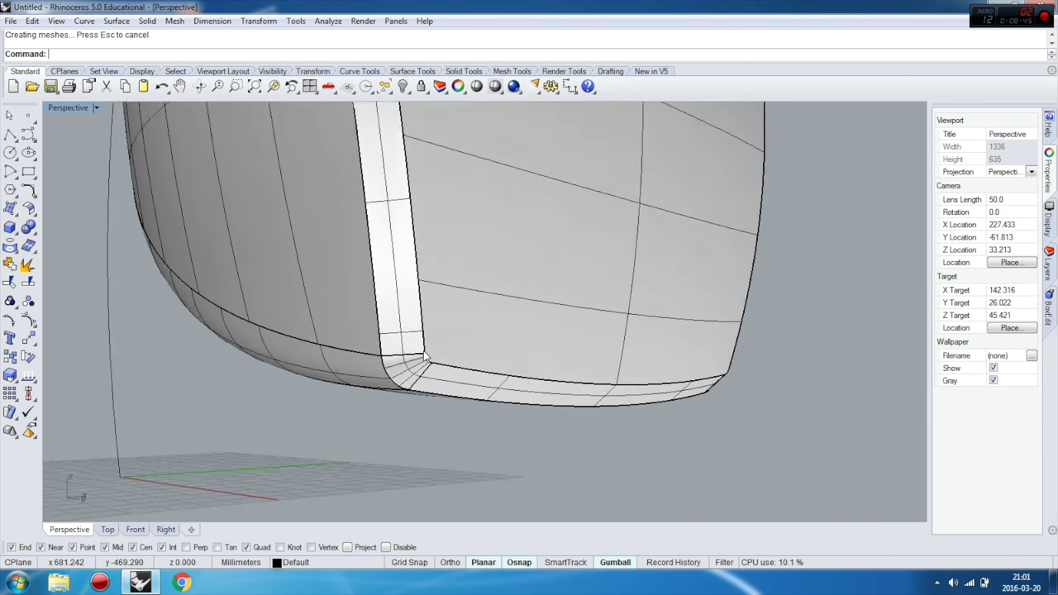
pyautogui.moveTo(430, 367); pyautogui.dragTo(450, 377, button='right')
pyautogui.scroll(3, 454, 379)
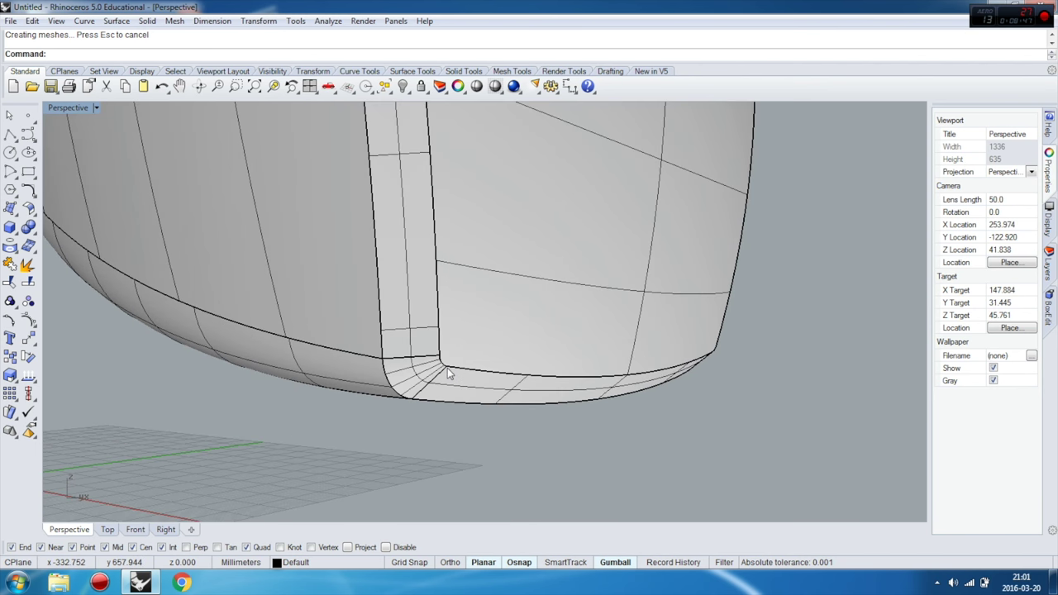
pyautogui.scroll(-3, 447, 375)
pyautogui.moveTo(439, 364)
pyautogui.mouseDown(button='right')
pyautogui.moveTo(419, 333)
pyautogui.moveTo(560, 344)
pyautogui.moveTo(279, 253)
pyautogui.mouseUp(button='right')
pyautogui.scroll(3, 165, 211)
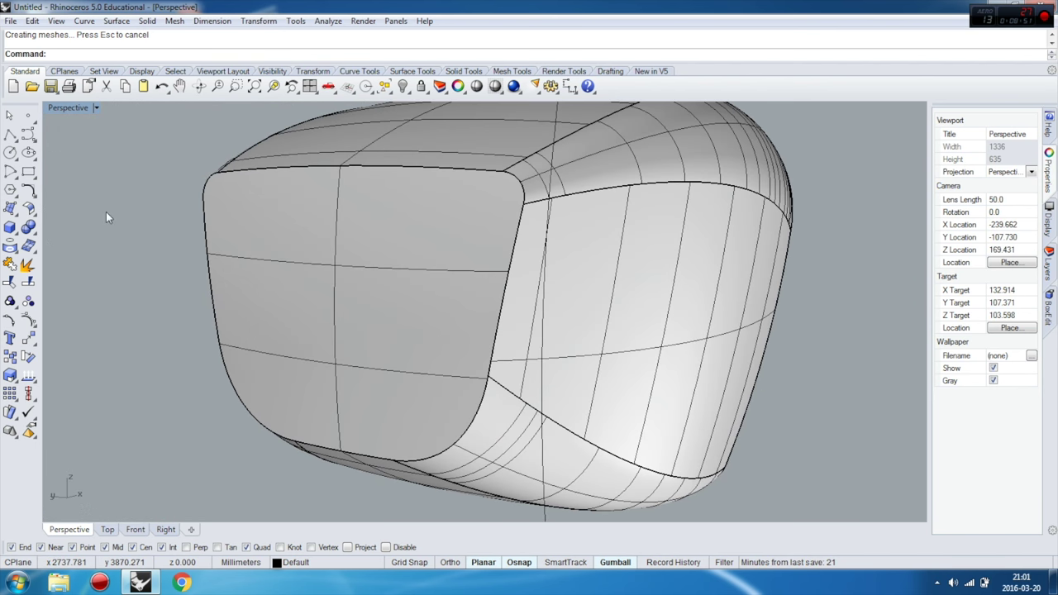
pyautogui.rightClick(106, 213)
pyautogui.click(522, 195)
pyautogui.click(524, 218)
pyautogui.click(487, 394)
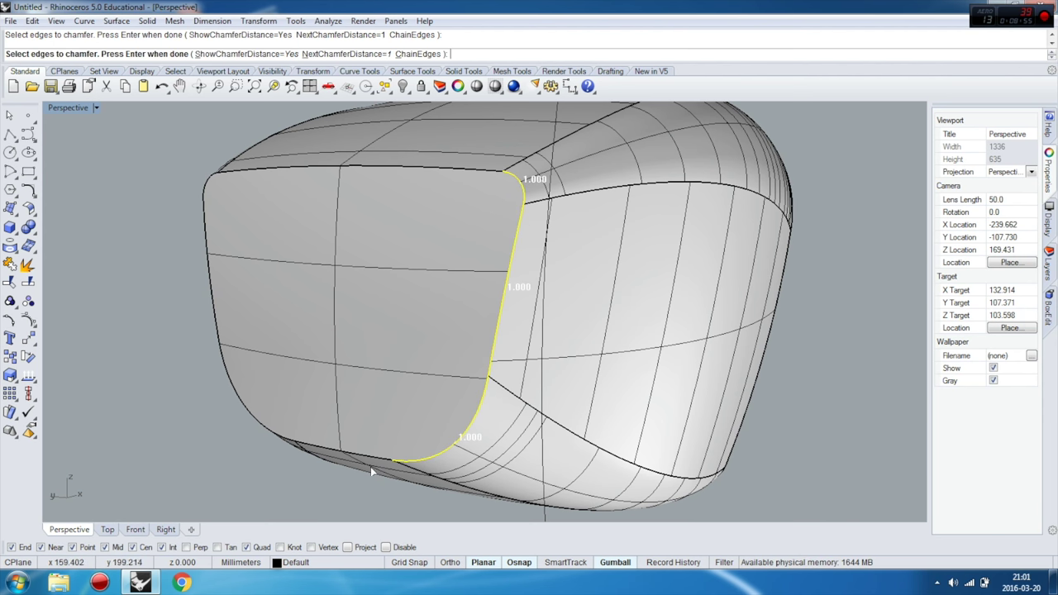
pyautogui.click(282, 436)
pyautogui.click(213, 294)
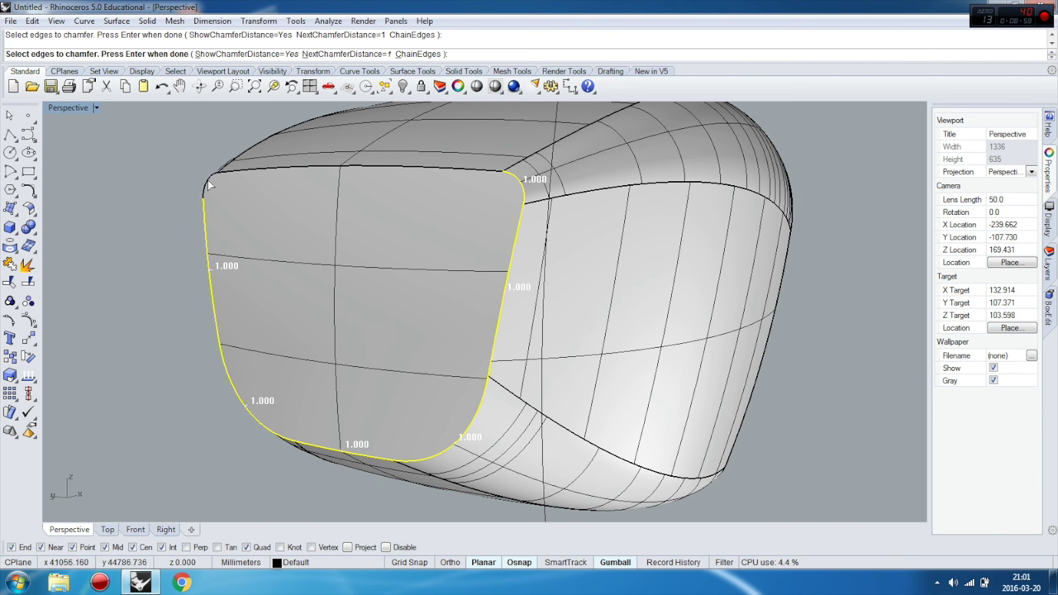
pyautogui.click(257, 172)
pyautogui.press('Return')
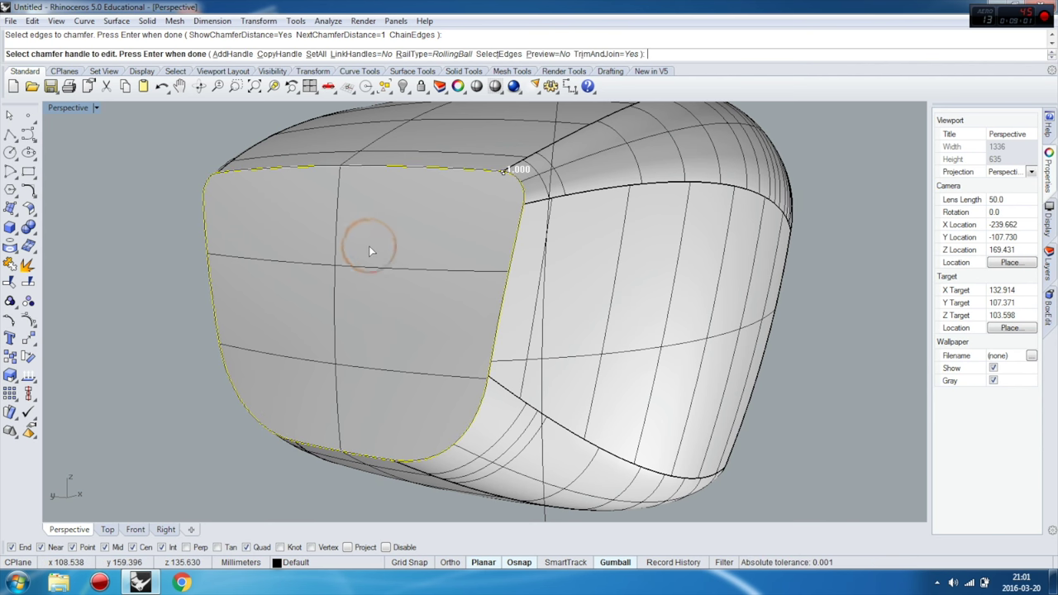
pyautogui.press('Return')
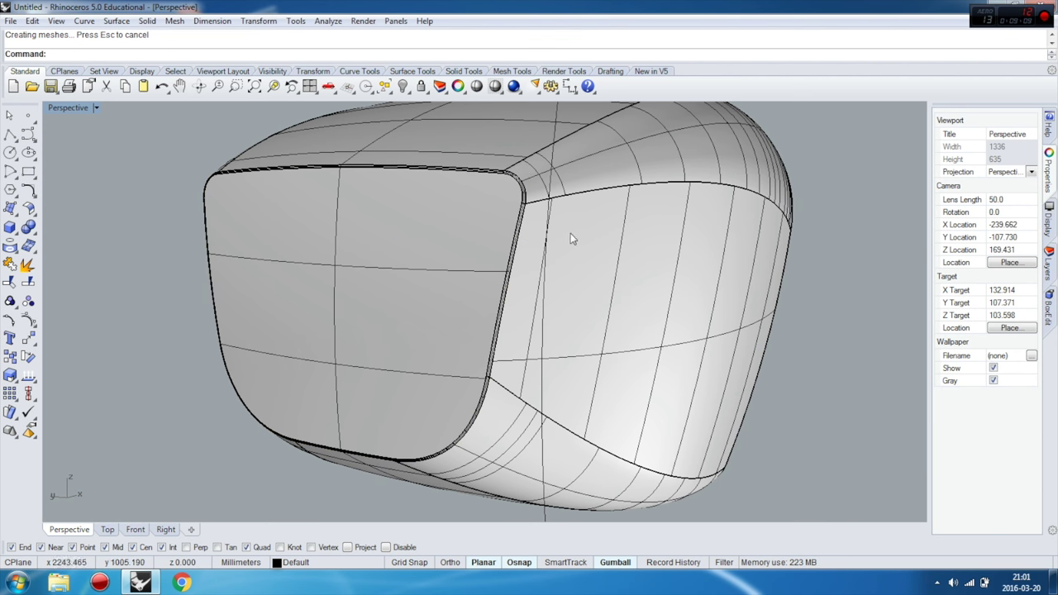
pyautogui.hotkey('ctrl', 'z')
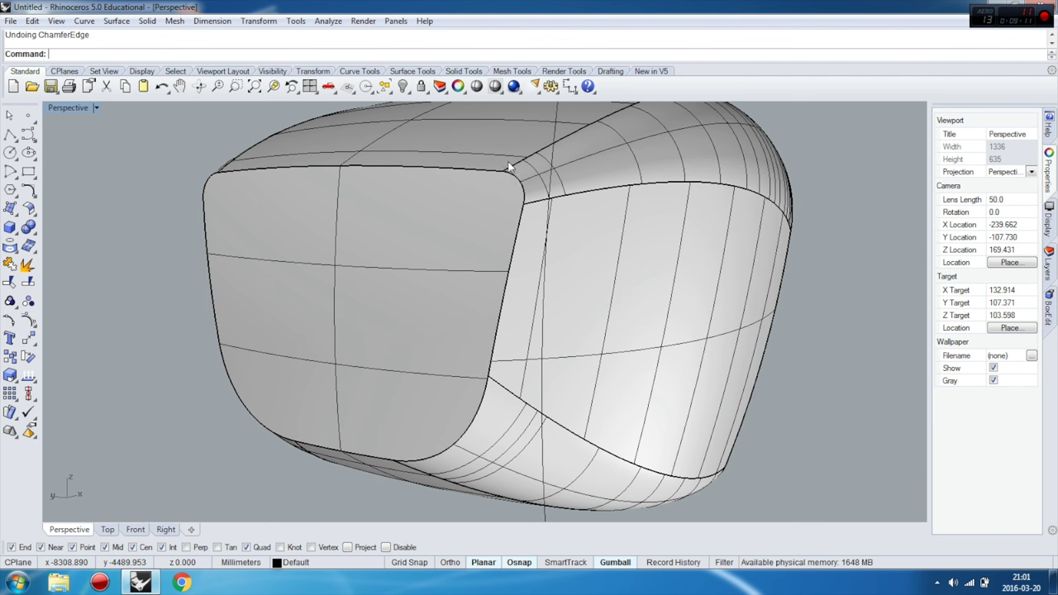
# Restart the chamfer and select the front face's rim edges as one connected chain.
pyautogui.press('Return')
pyautogui.click(522, 188)
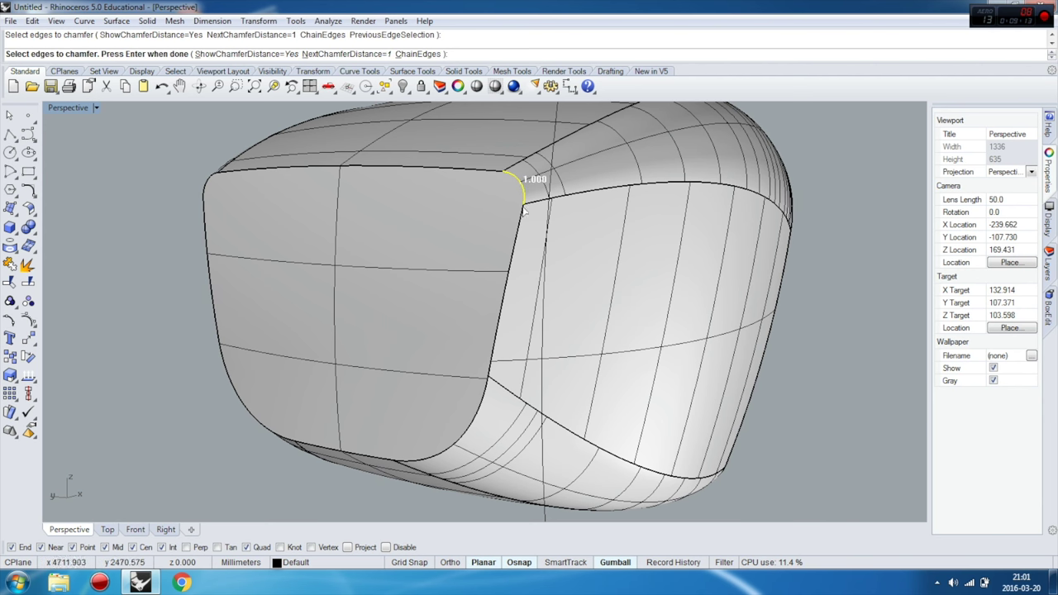
pyautogui.click(418, 54)
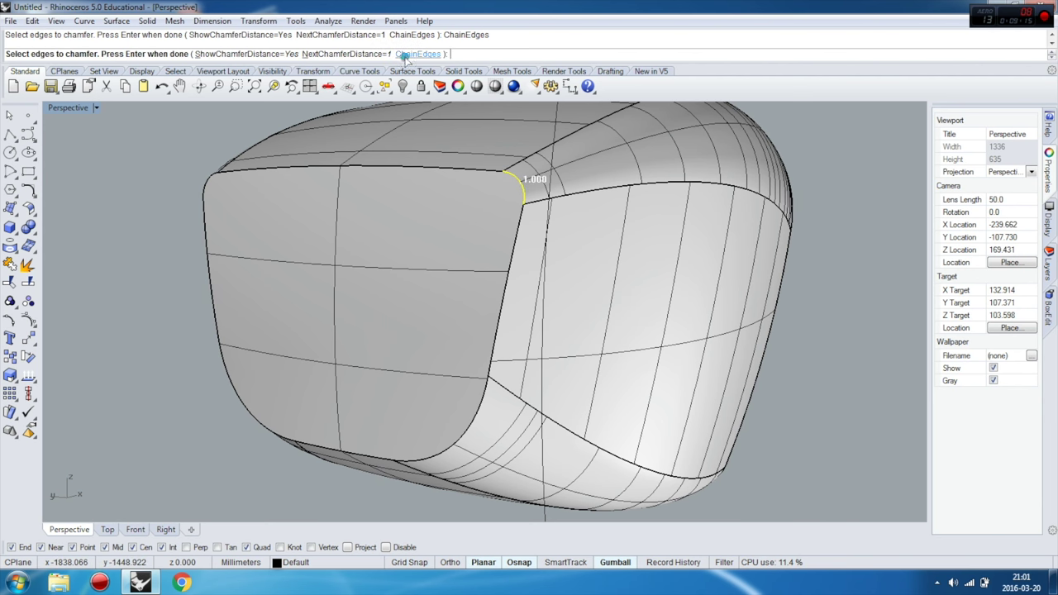
pyautogui.click(516, 230)
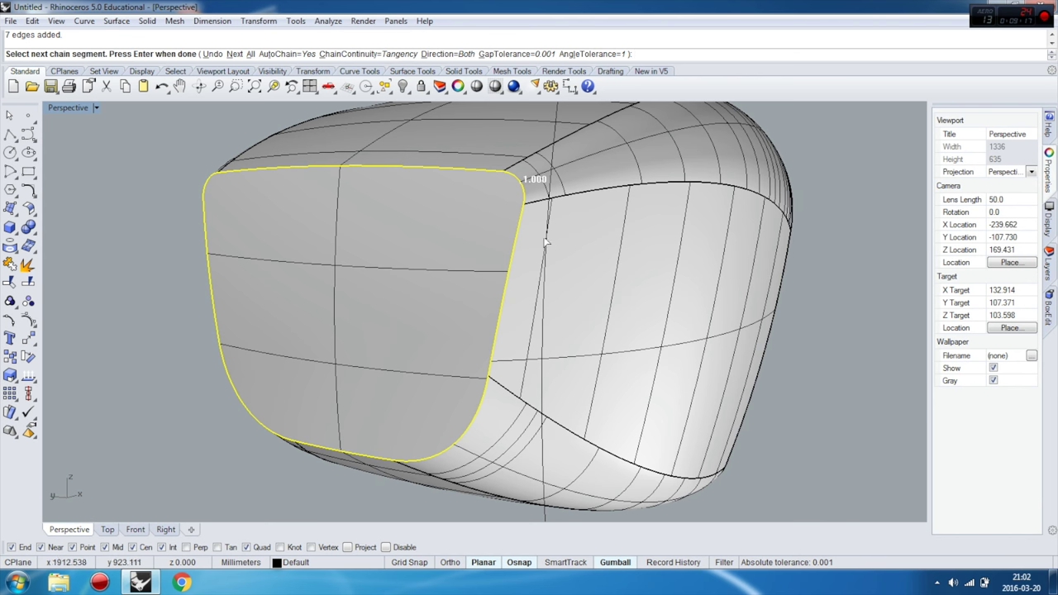
pyautogui.press('Return')
pyautogui.press('Return')
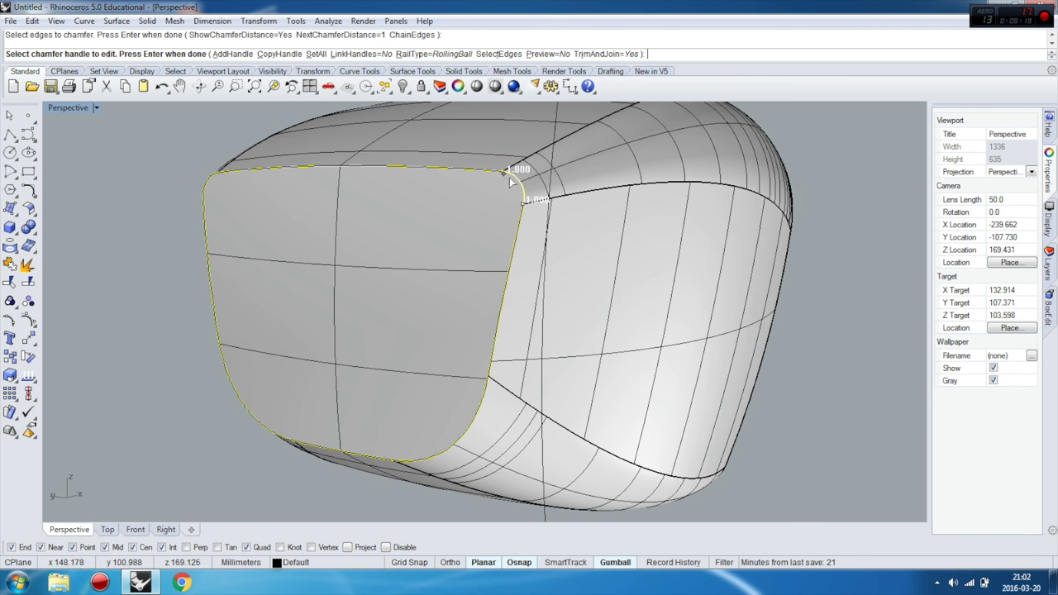
# Set all chamfer distances to 10, then change them to 8 and apply the chamfer.
pyautogui.click(316, 54)
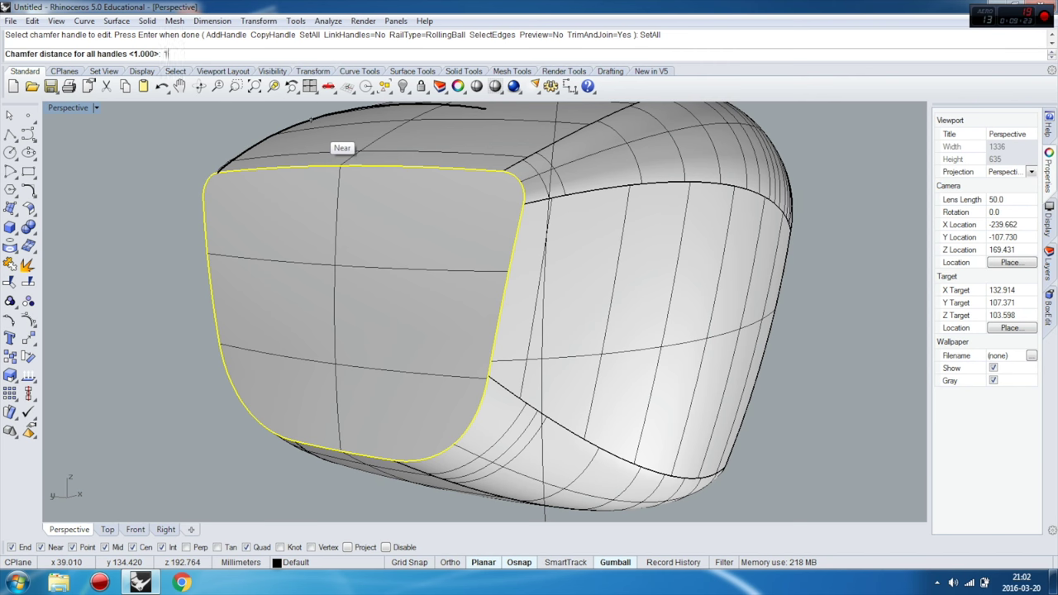
pyautogui.write('0')
pyautogui.press('Return')
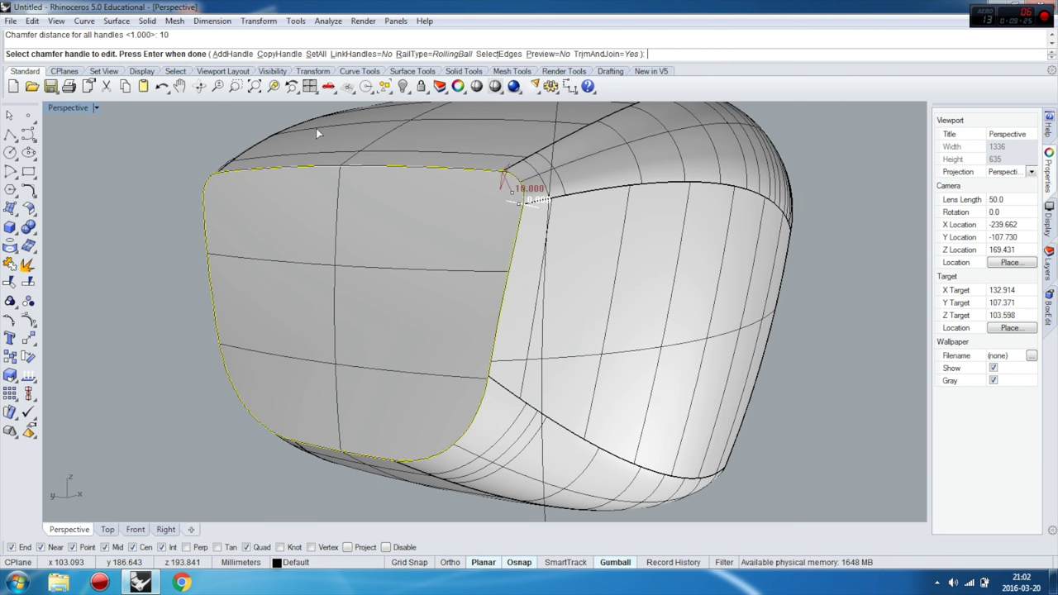
pyautogui.scroll(5, 530, 174)
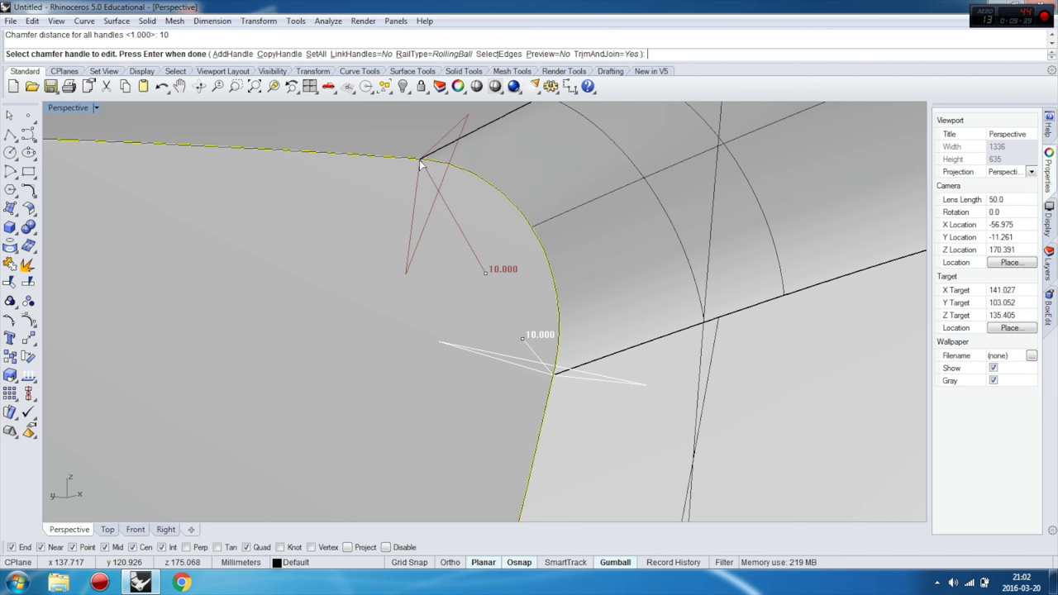
pyautogui.click(316, 53)
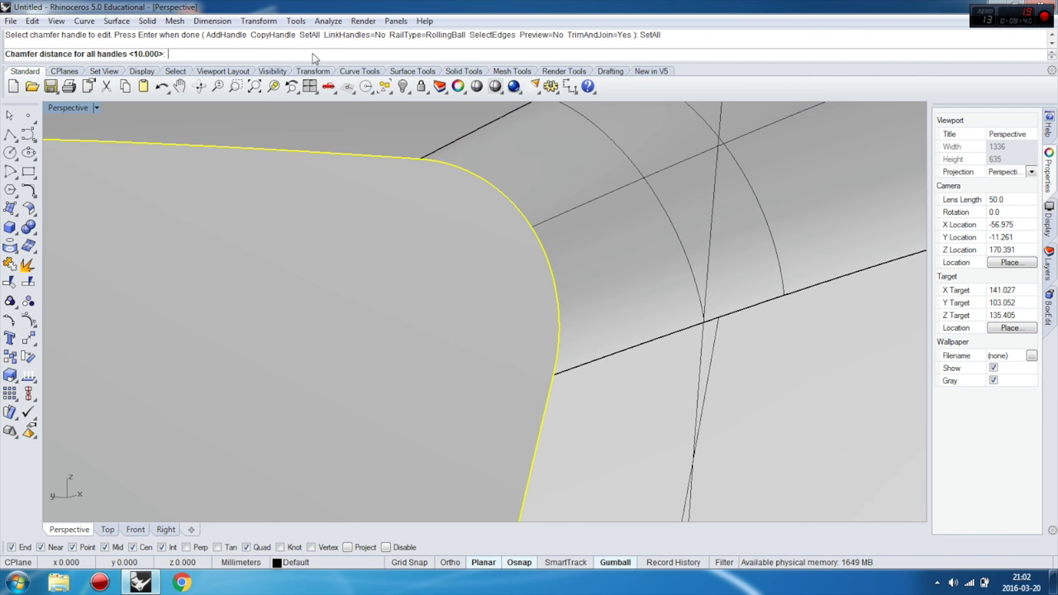
pyautogui.write('8')
pyautogui.press('Return')
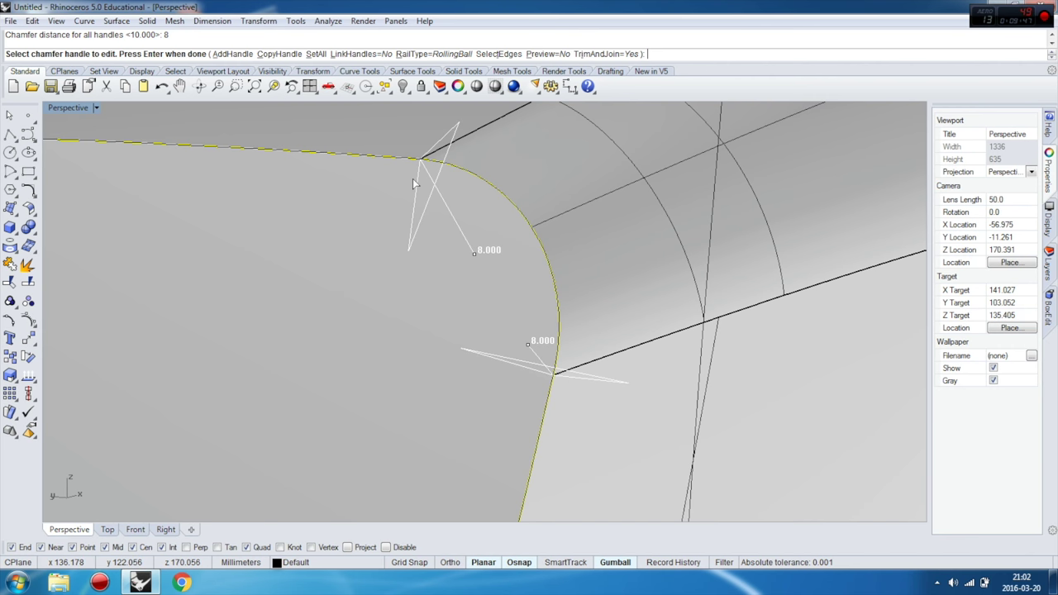
pyautogui.scroll(-4, 413, 178)
pyautogui.press('Return')
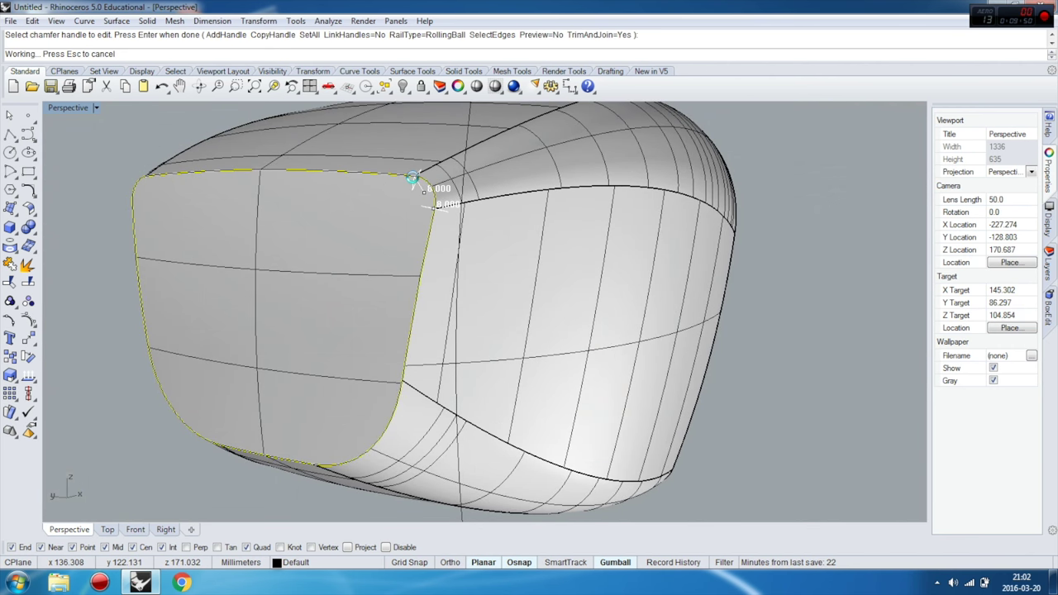
pyautogui.press('Return')
# Orbit and zoom the Perspective view to inspect the finished body from several sides.
pyautogui.moveTo(418, 178)
pyautogui.mouseDown(button='right')
pyautogui.moveTo(502, 216)
pyautogui.moveTo(561, 226)
pyautogui.moveTo(472, 147)
pyautogui.moveTo(650, 177)
pyautogui.moveTo(755, 231)
pyautogui.moveTo(562, 248)
pyautogui.moveTo(626, 248)
pyautogui.moveTo(570, 237)
pyautogui.mouseUp(button='right')
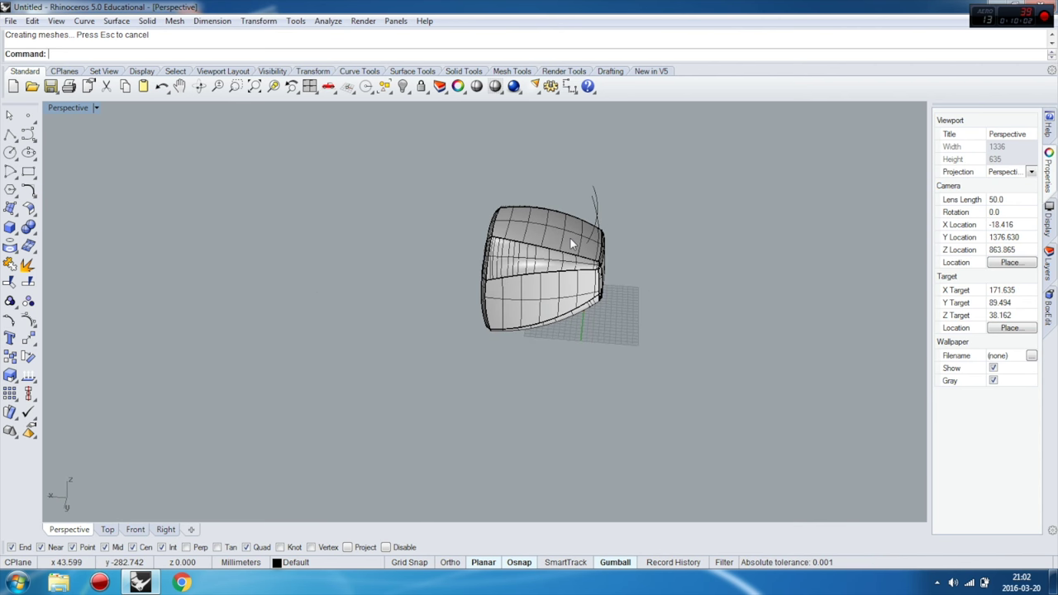
pyautogui.scroll(3, 569, 238)
pyautogui.scroll(2, 563, 272)
pyautogui.moveTo(562, 277)
pyautogui.mouseDown(button='right')
pyautogui.moveTo(567, 243)
pyautogui.moveTo(537, 309)
pyautogui.moveTo(496, 273)
pyautogui.moveTo(331, 300)
pyautogui.moveTo(520, 276)
pyautogui.moveTo(494, 276)
pyautogui.moveTo(486, 217)
pyautogui.mouseUp(button='right')
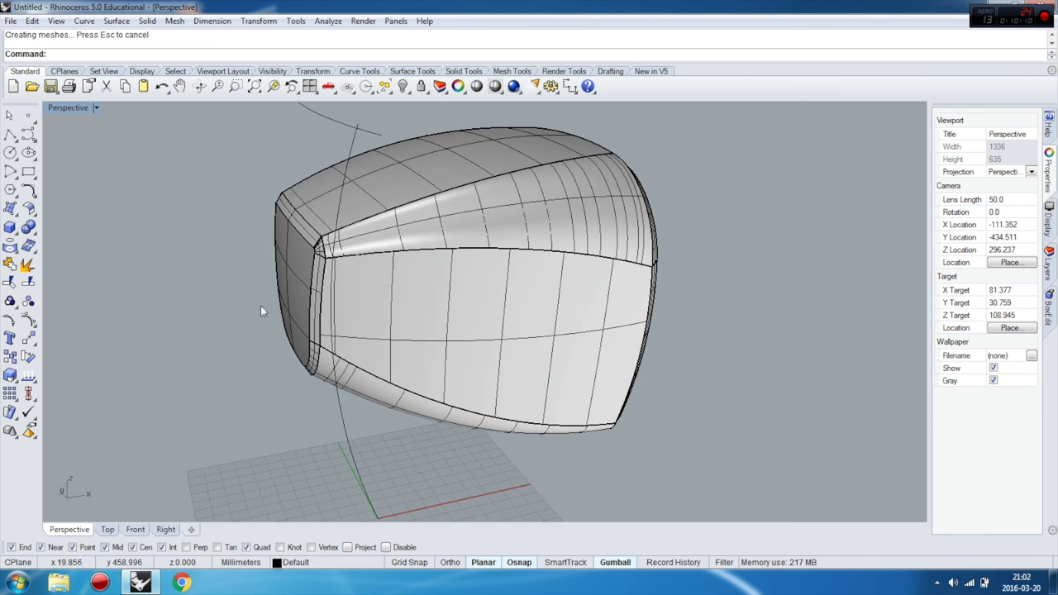
# Switch through the Right view to a zoomed-in Front view of the body.
pyautogui.click(163, 534)
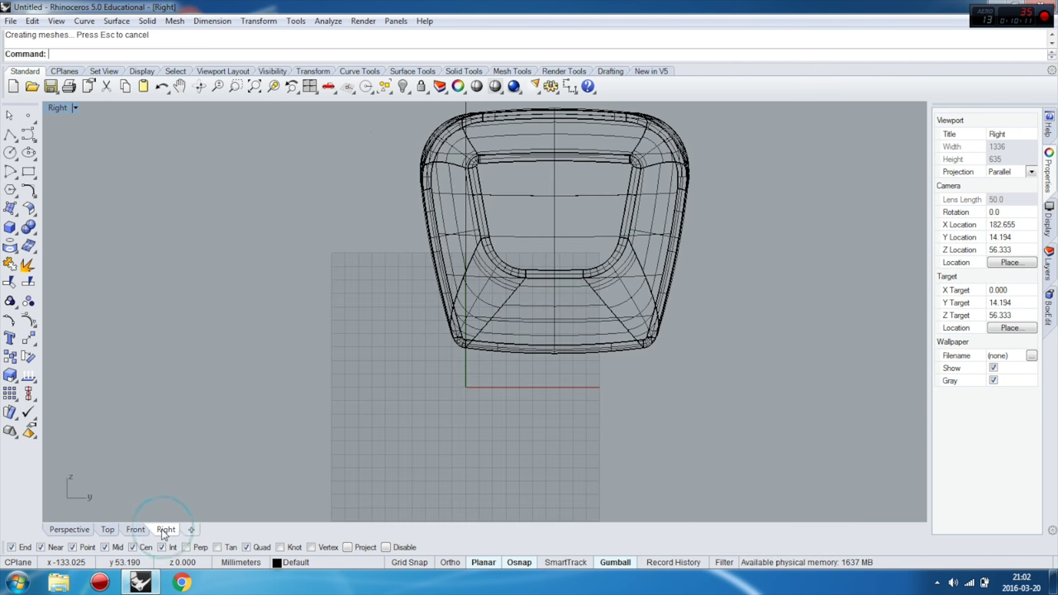
pyautogui.click(135, 530)
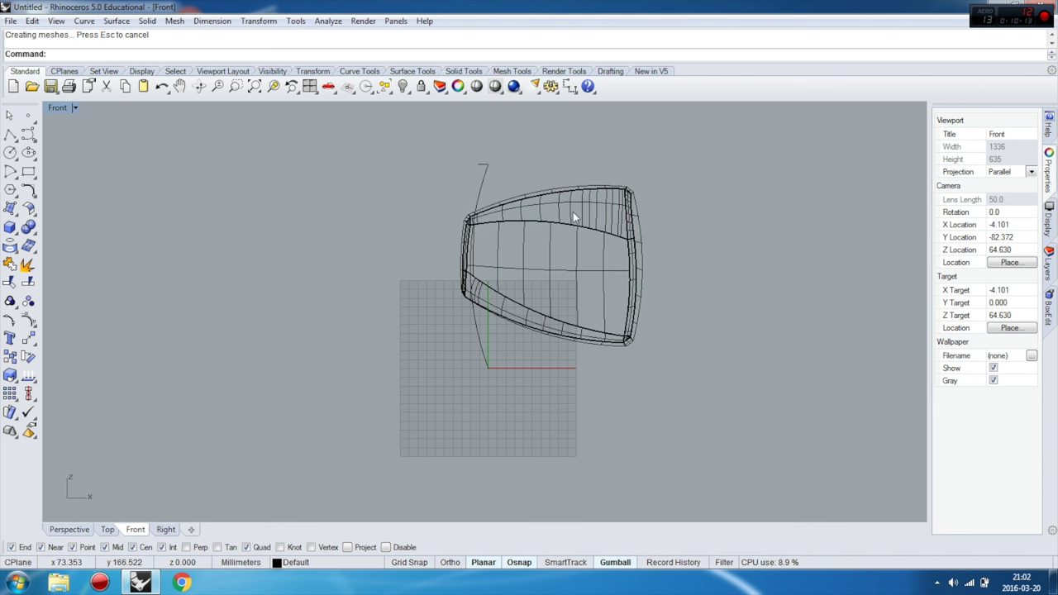
pyautogui.scroll(5, 568, 218)
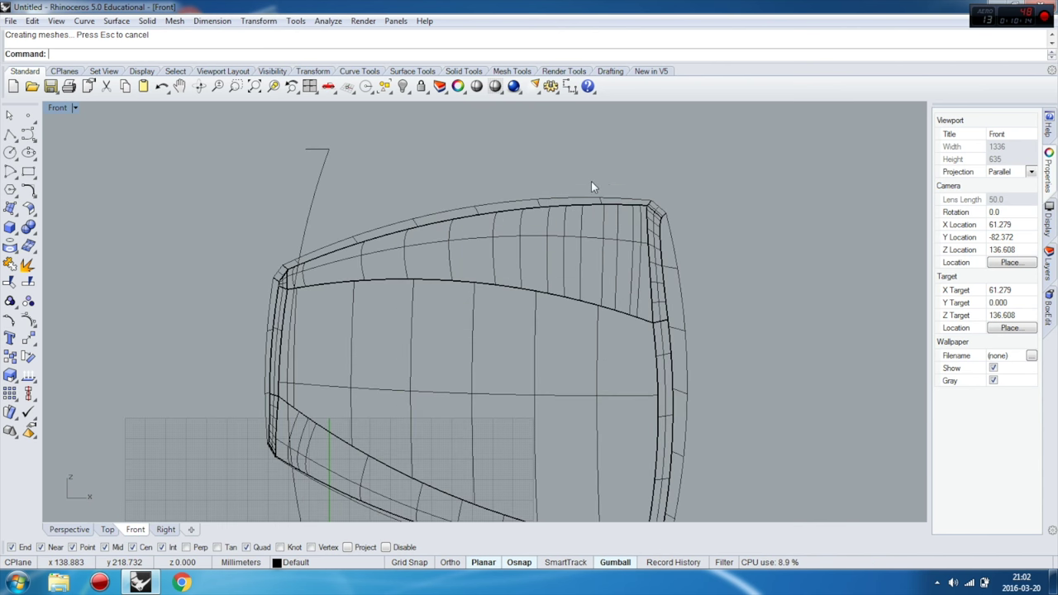
pyautogui.click(10, 134)
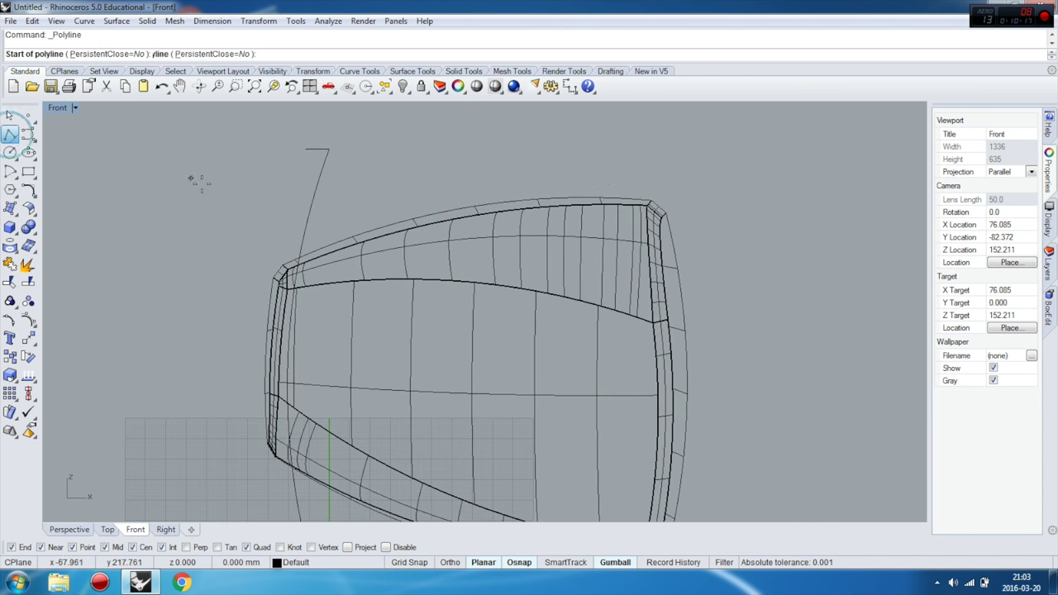
# Draw a four-point open polyline from top left, down through the body's middle, to top right.
pyautogui.click(269, 165)
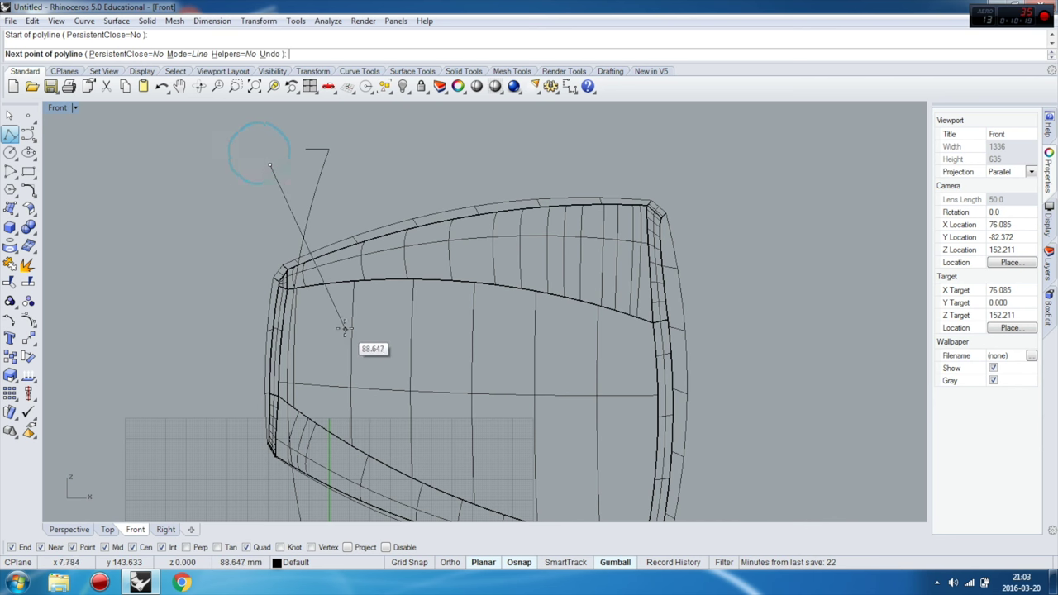
pyautogui.click(338, 333)
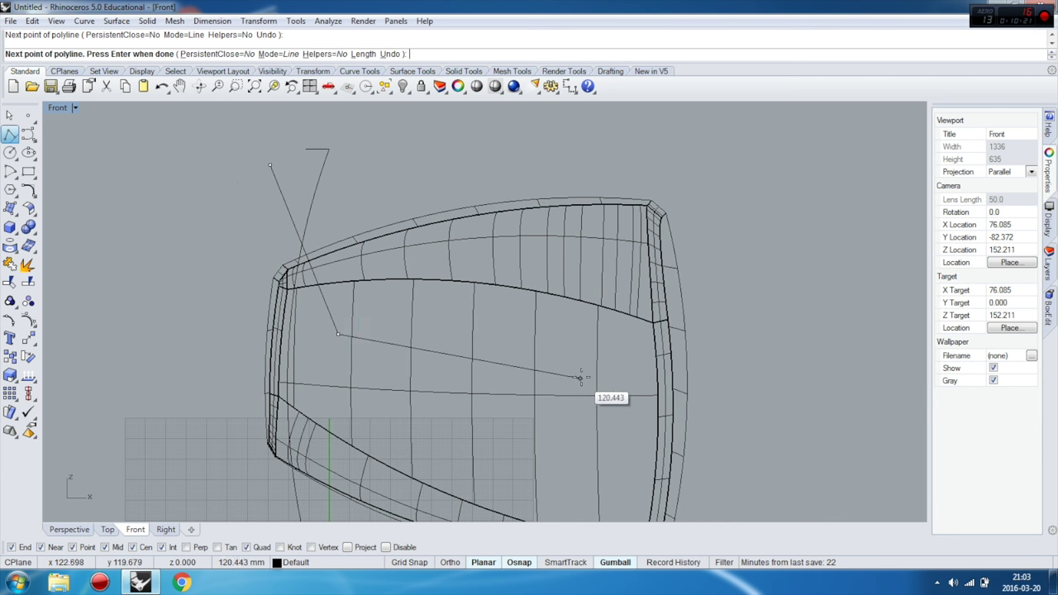
pyautogui.click(559, 381)
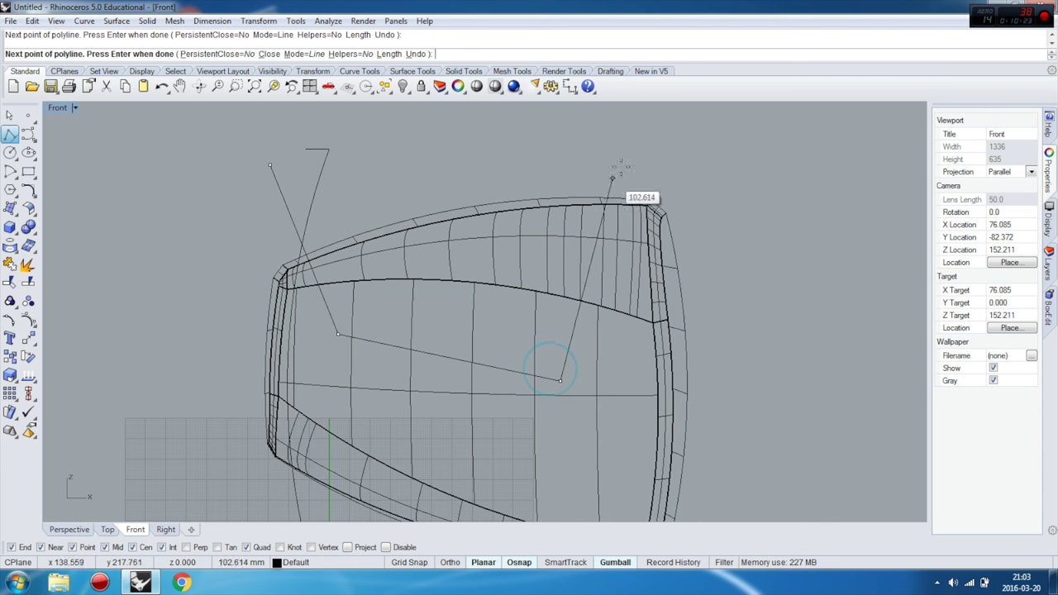
pyautogui.click(656, 142)
pyautogui.press('Return')
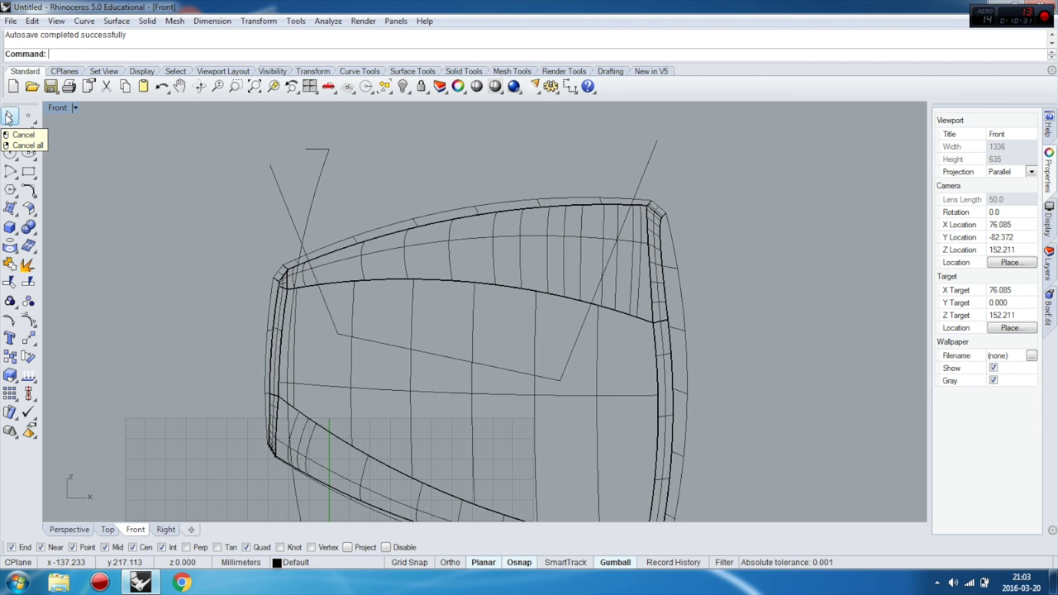
# Fillet the polyline's lower left corner with radius 20.
pyautogui.click(29, 191)
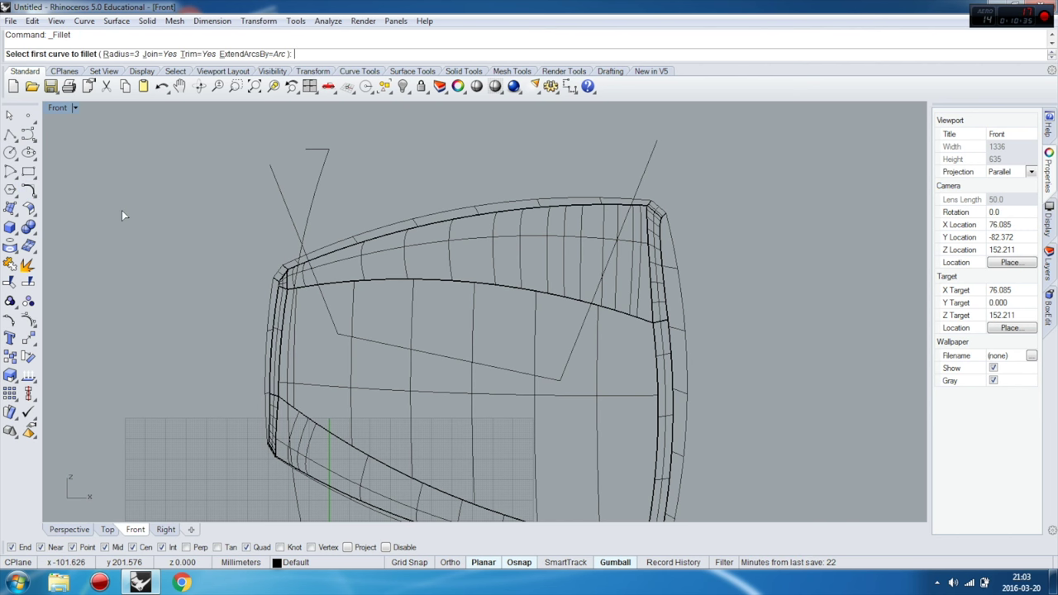
pyautogui.write('20')
pyautogui.press('Return')
pyautogui.write('0')
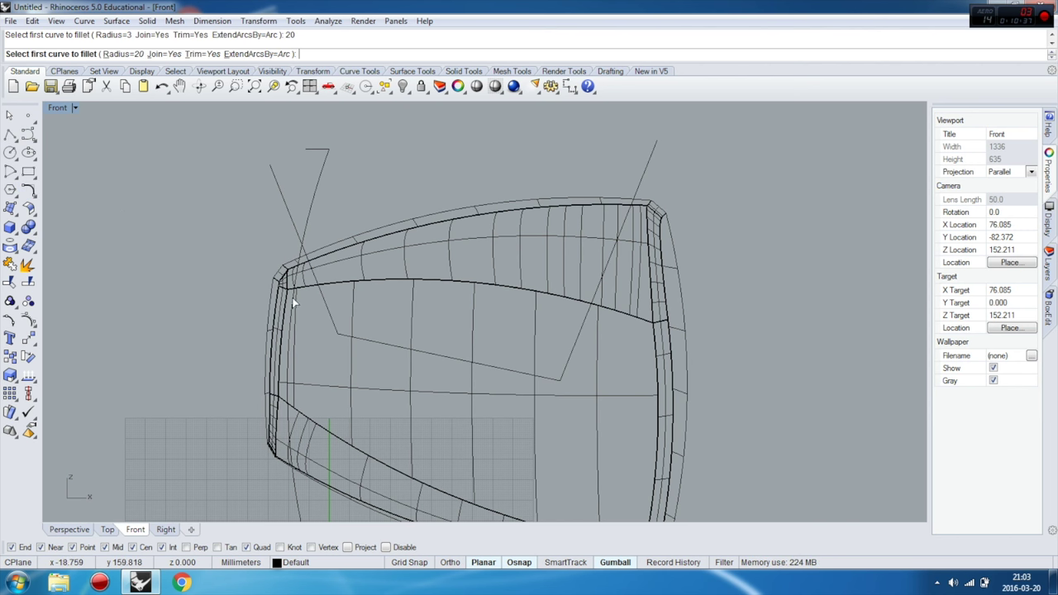
pyautogui.click(325, 305)
pyautogui.click(354, 334)
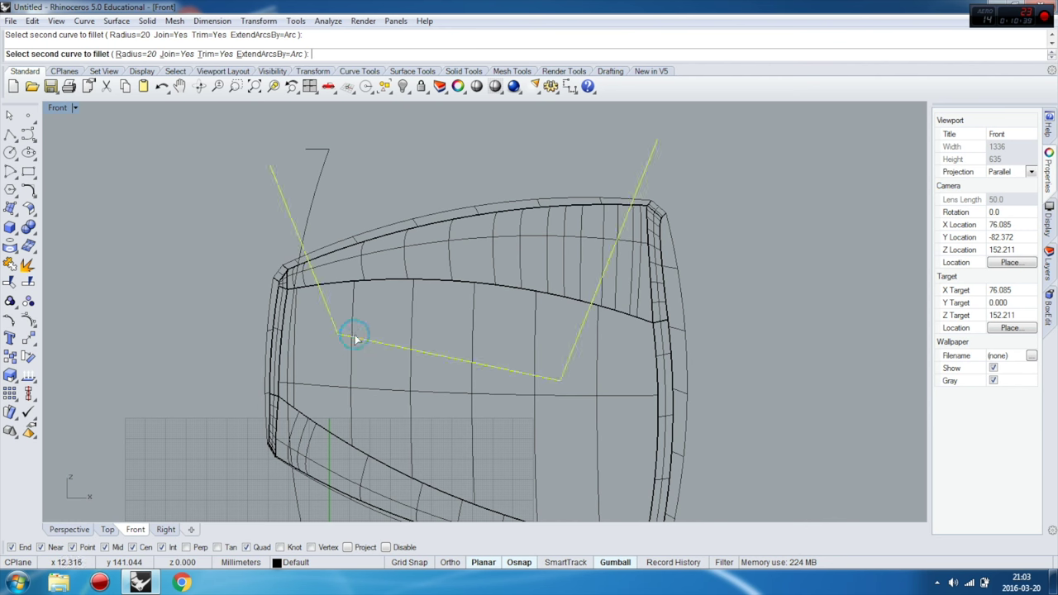
# Fillet the polyline's lower right corner with radius 40, then clear the selection.
pyautogui.press('Return')
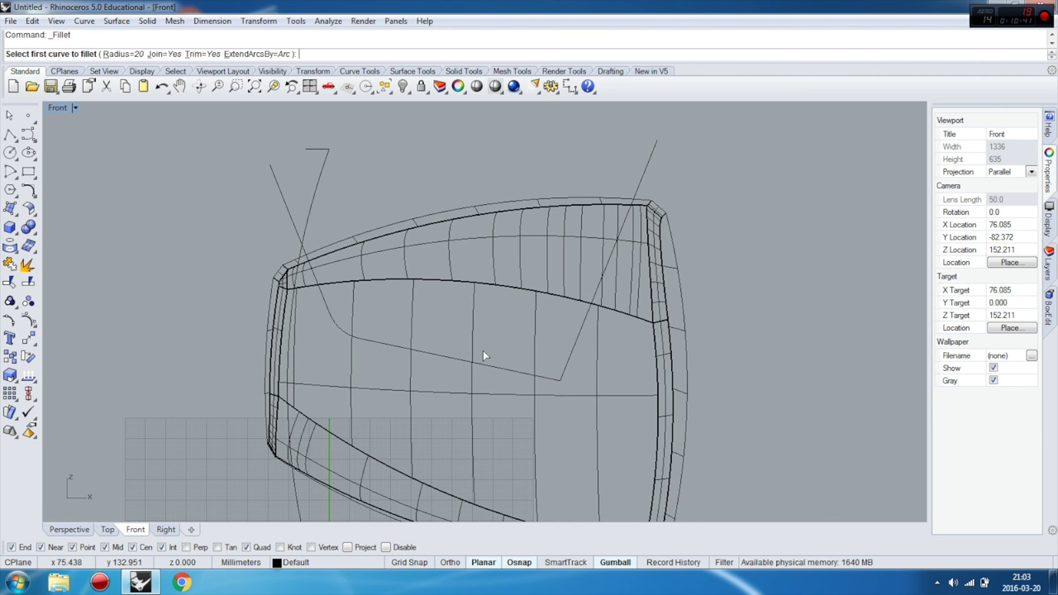
pyautogui.write('40')
pyautogui.press('Return')
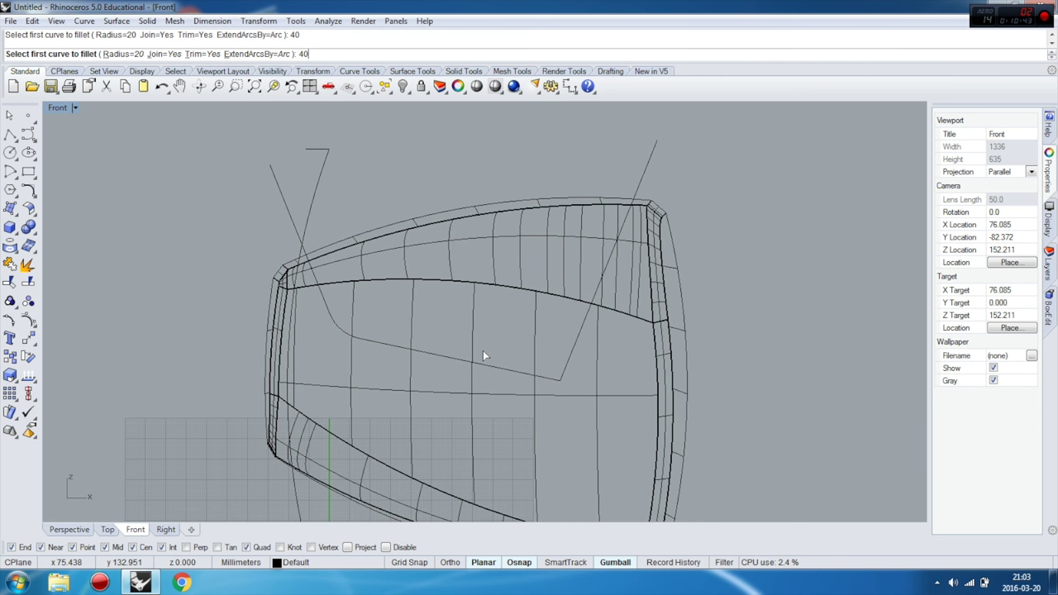
pyautogui.click(573, 353)
pyautogui.click(572, 353)
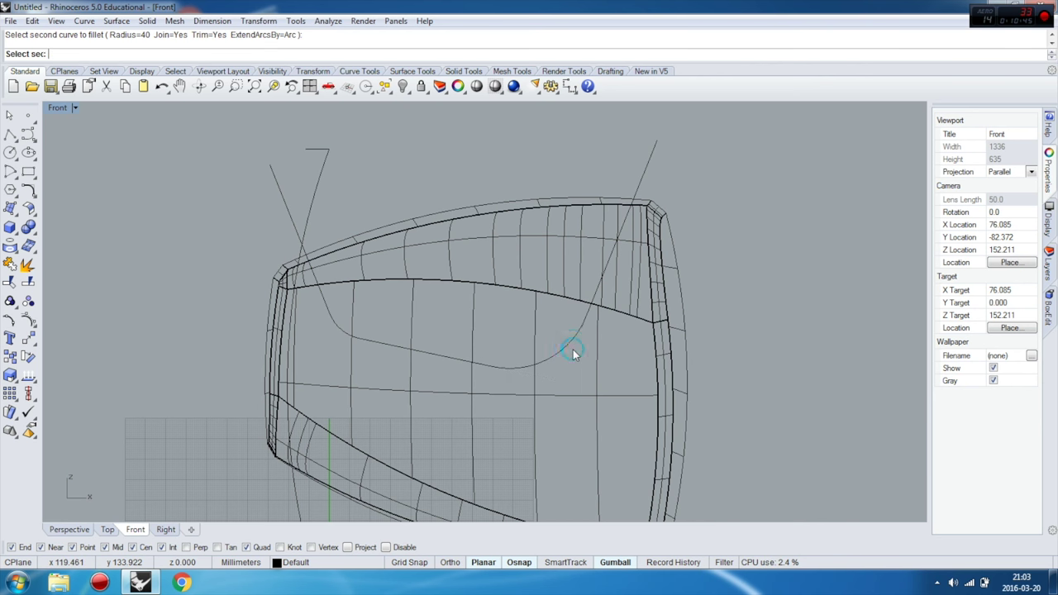
pyautogui.click(13, 119)
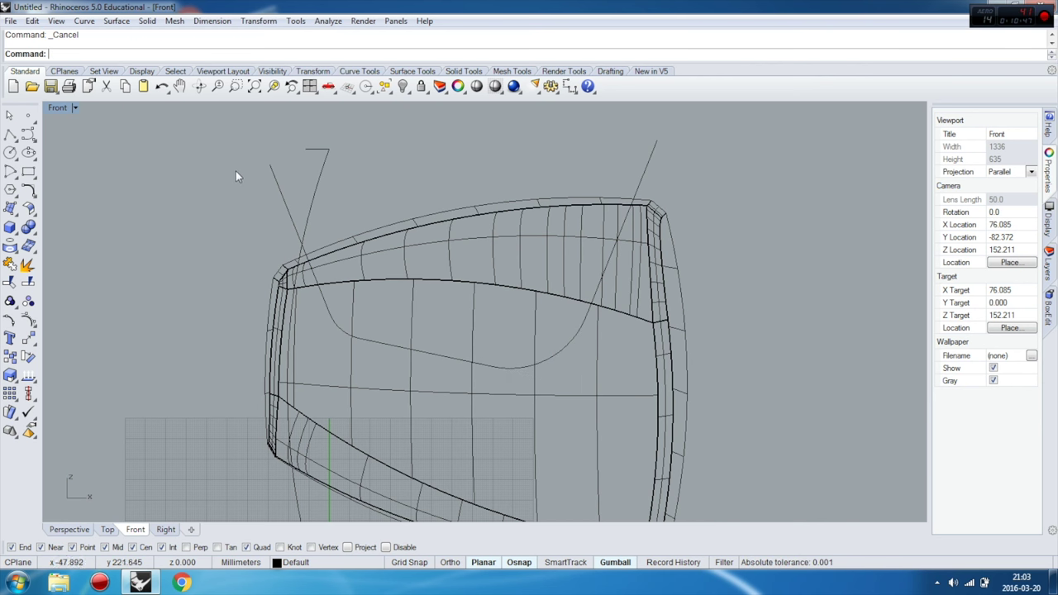
pyautogui.click(274, 177)
pyautogui.click(160, 240)
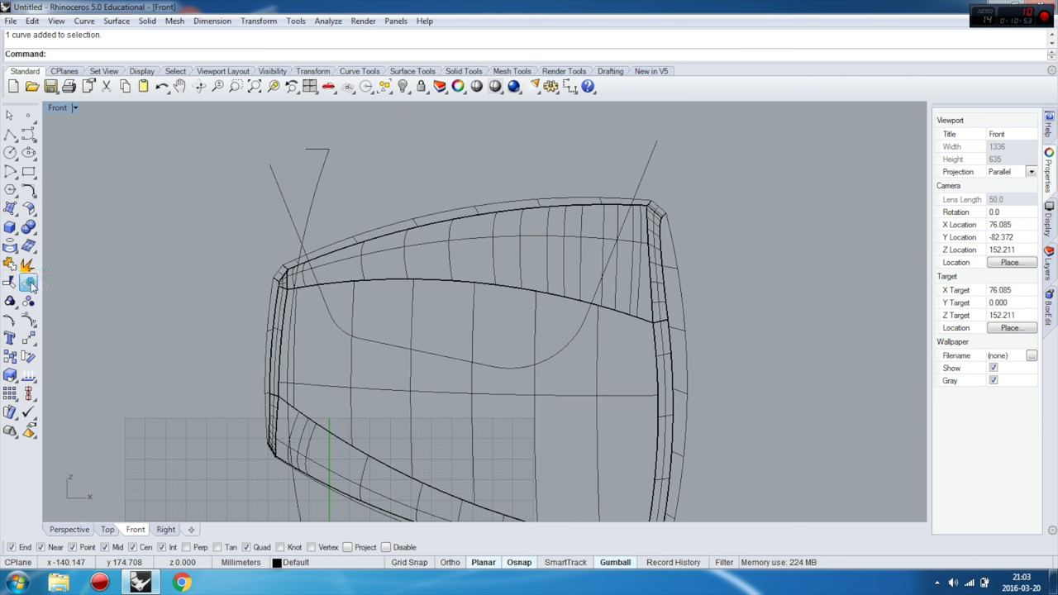
# Split the body into two pieces along the filleted curve.
pyautogui.click(29, 282)
pyautogui.click(450, 247)
pyautogui.press('Return')
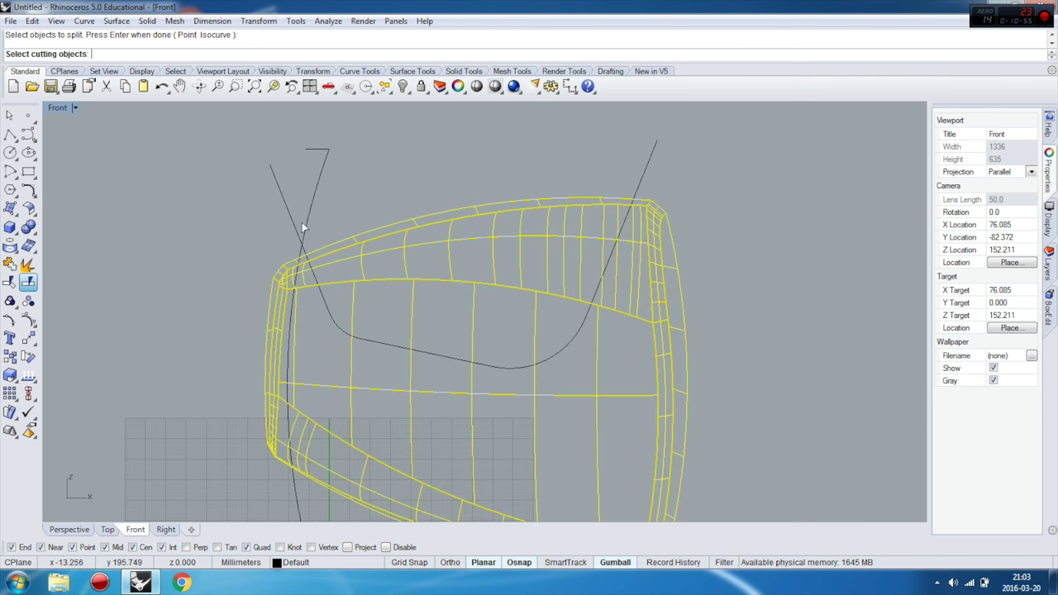
pyautogui.click(295, 218)
pyautogui.press('Return')
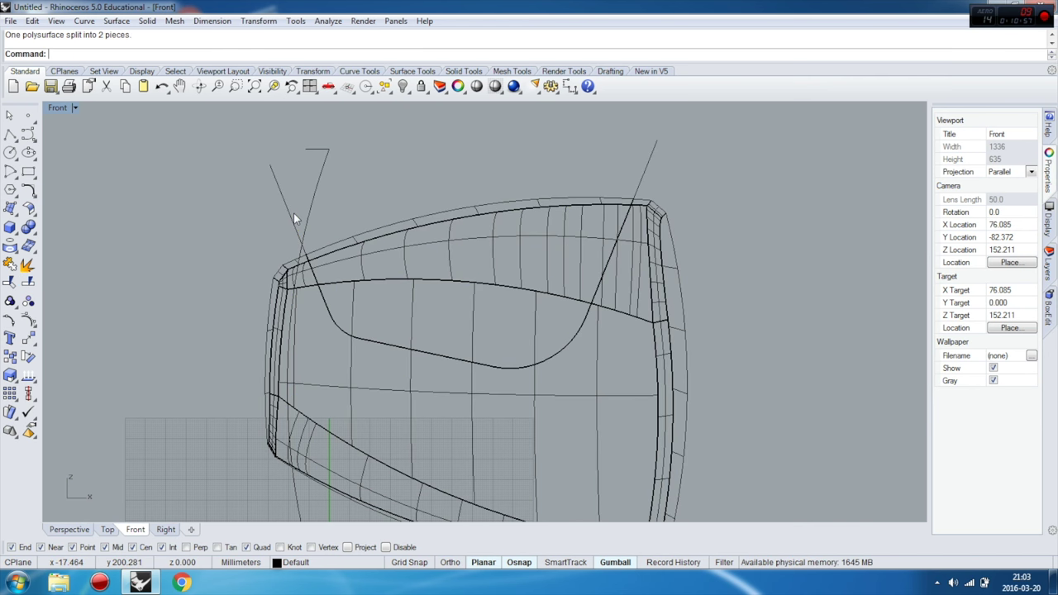
# Maximize and orbit the Perspective view, then start Offset Surface from the surface tools.
pyautogui.moveTo(369, 138); pyautogui.dragTo(399, 177, button='right')
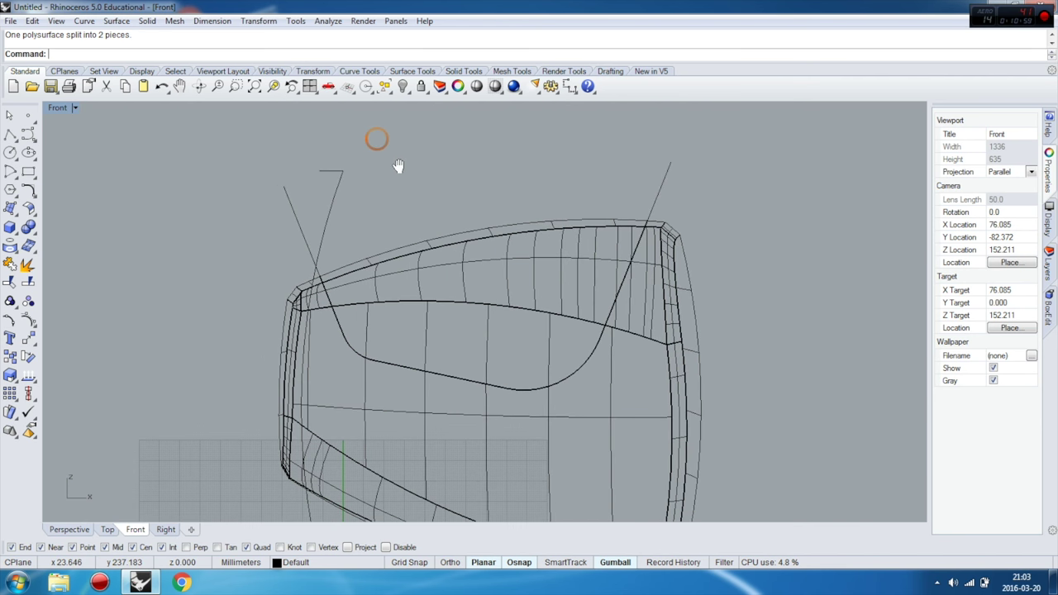
pyautogui.doubleClick(58, 109)
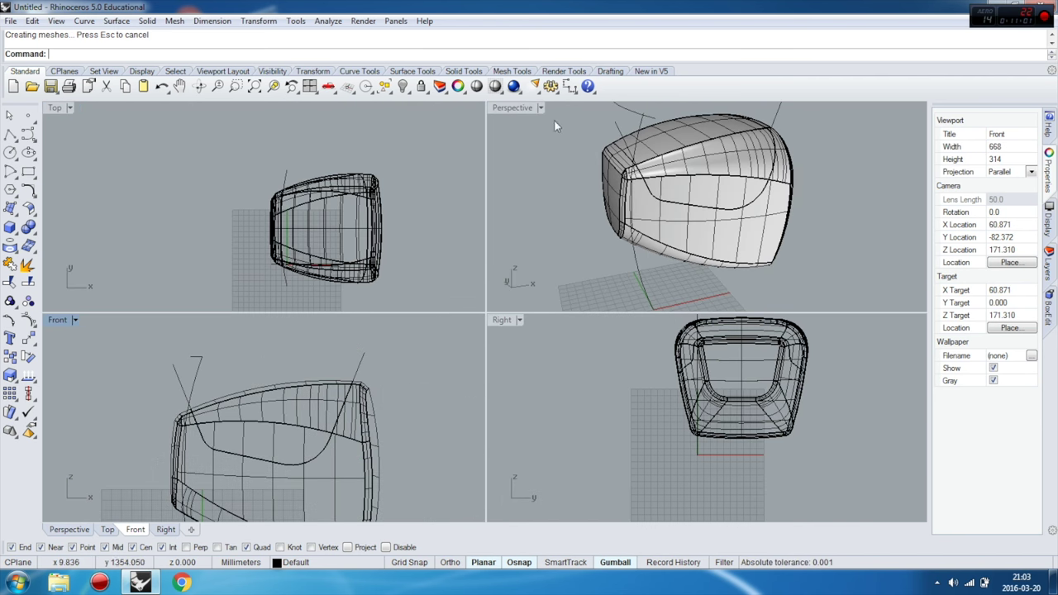
pyautogui.doubleClick(513, 108)
pyautogui.click(498, 217)
pyautogui.click(769, 220)
pyautogui.moveTo(496, 220)
pyautogui.mouseDown(button='right')
pyautogui.moveTo(472, 218)
pyautogui.moveTo(531, 242)
pyautogui.mouseUp(button='right')
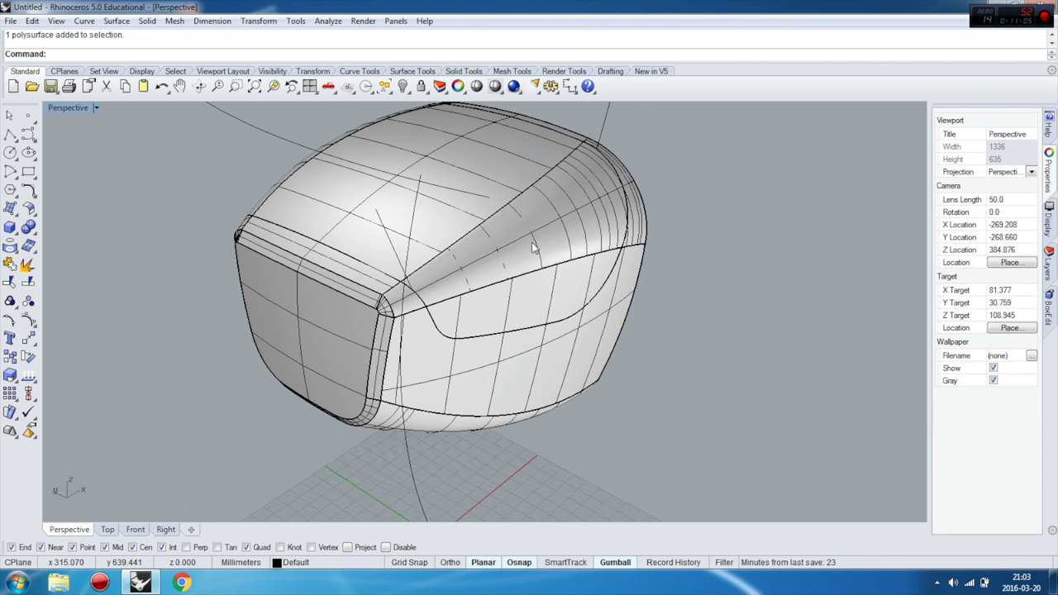
pyautogui.click(35, 215)
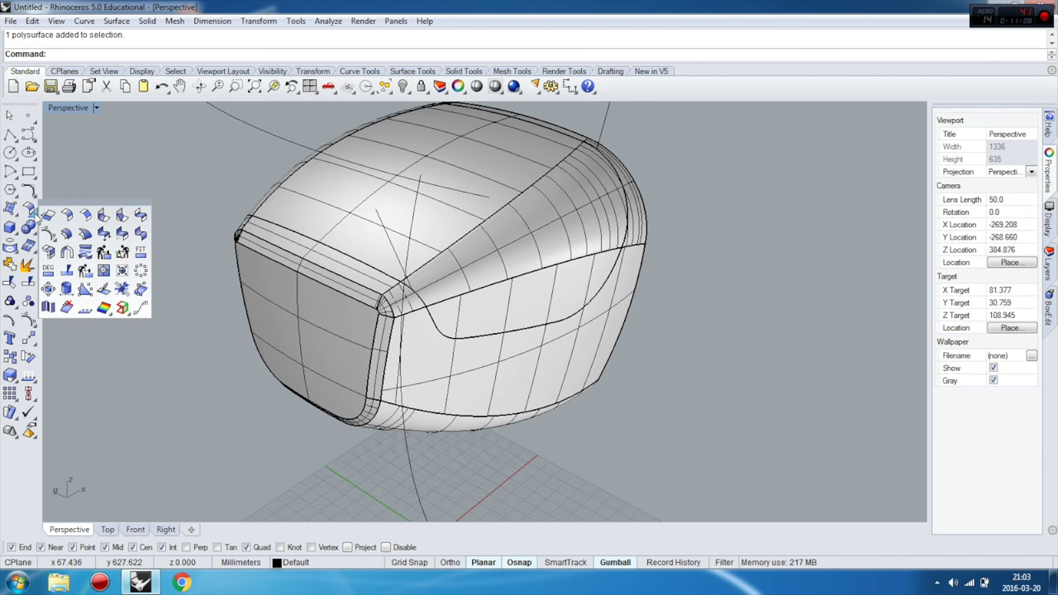
pyautogui.click(67, 235)
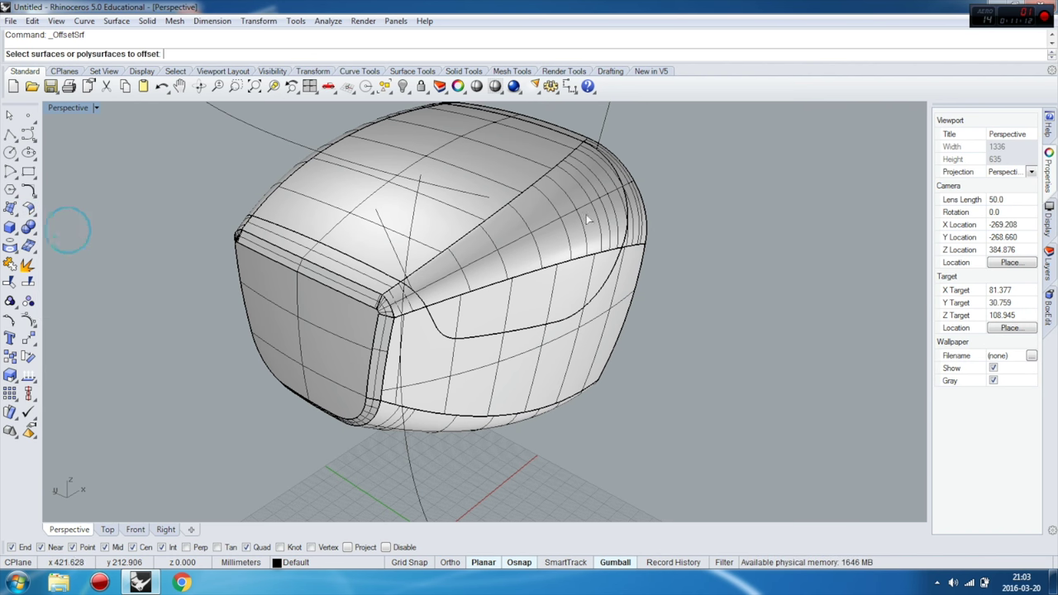
# Offset the top surface 10 inward with flipped direction, producing a solid offset.
pyautogui.click(560, 228)
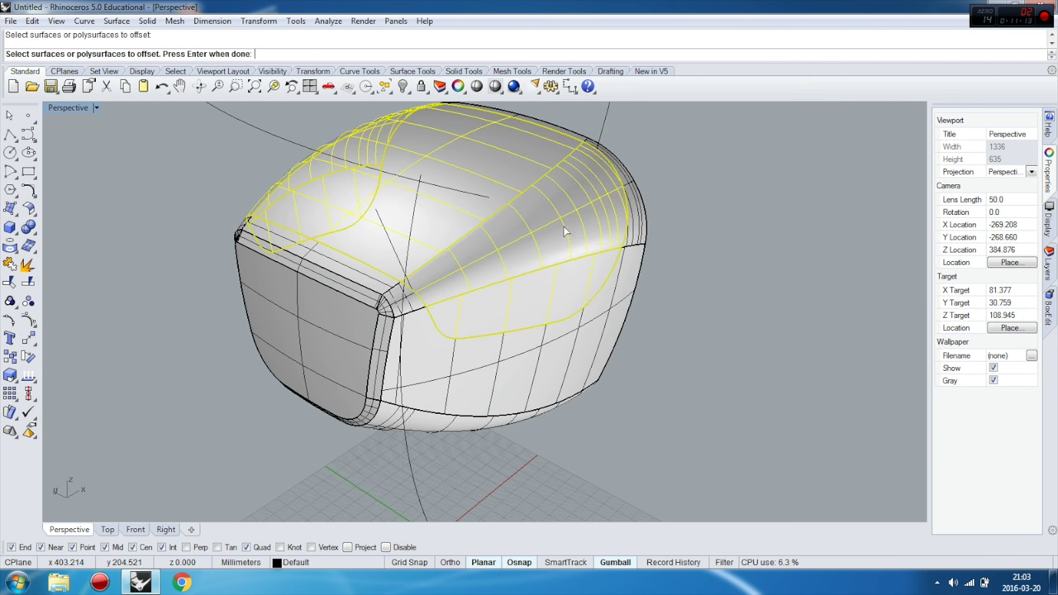
pyautogui.press('Return')
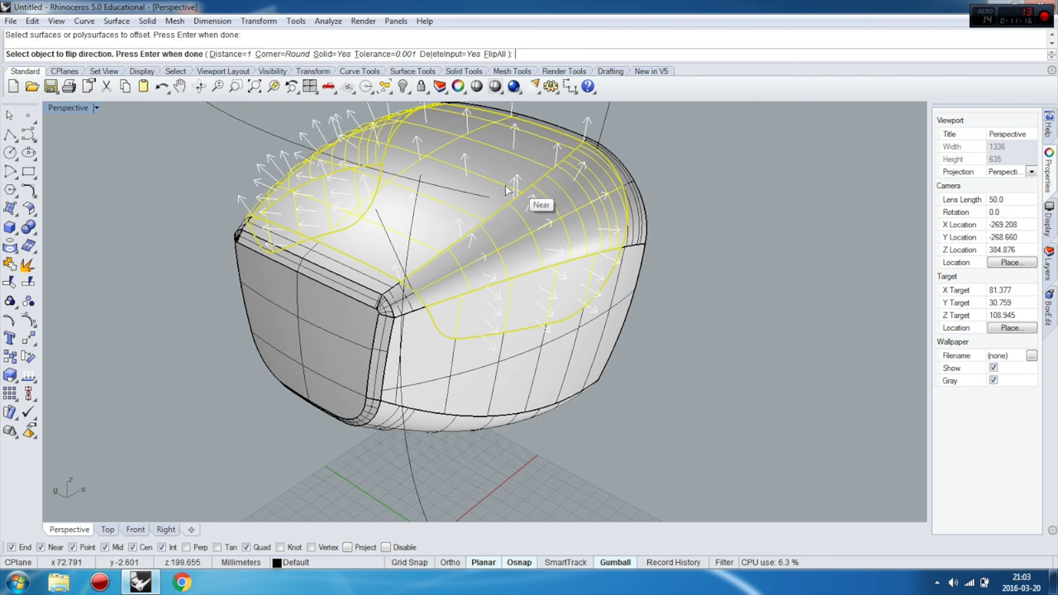
pyautogui.scroll(-3, 504, 249)
pyautogui.scroll(1, 409, 162)
pyautogui.scroll(3, 409, 161)
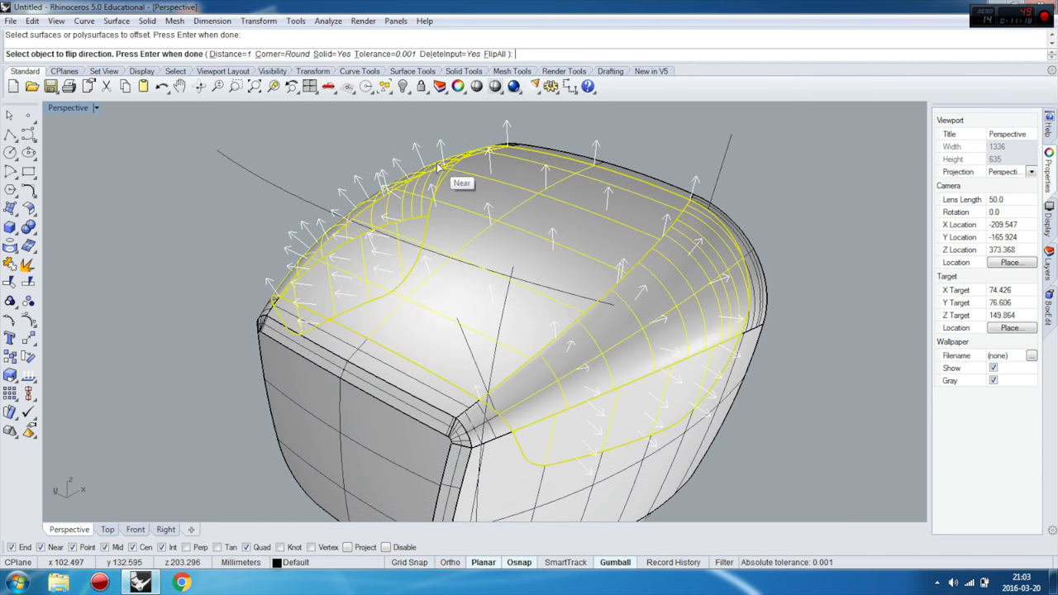
pyautogui.click(484, 232)
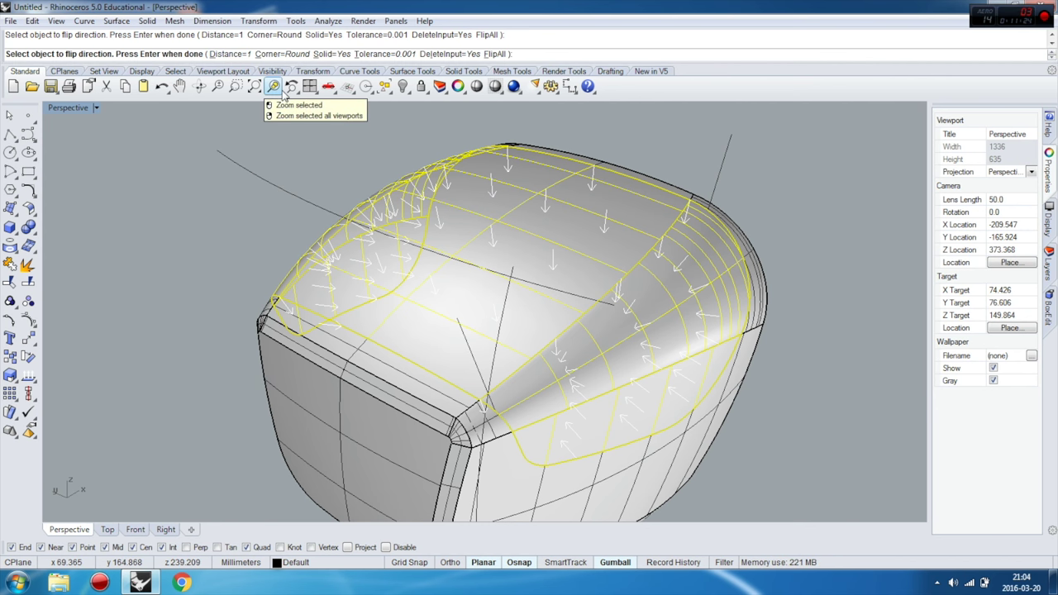
pyautogui.write('10')
pyautogui.press('Return')
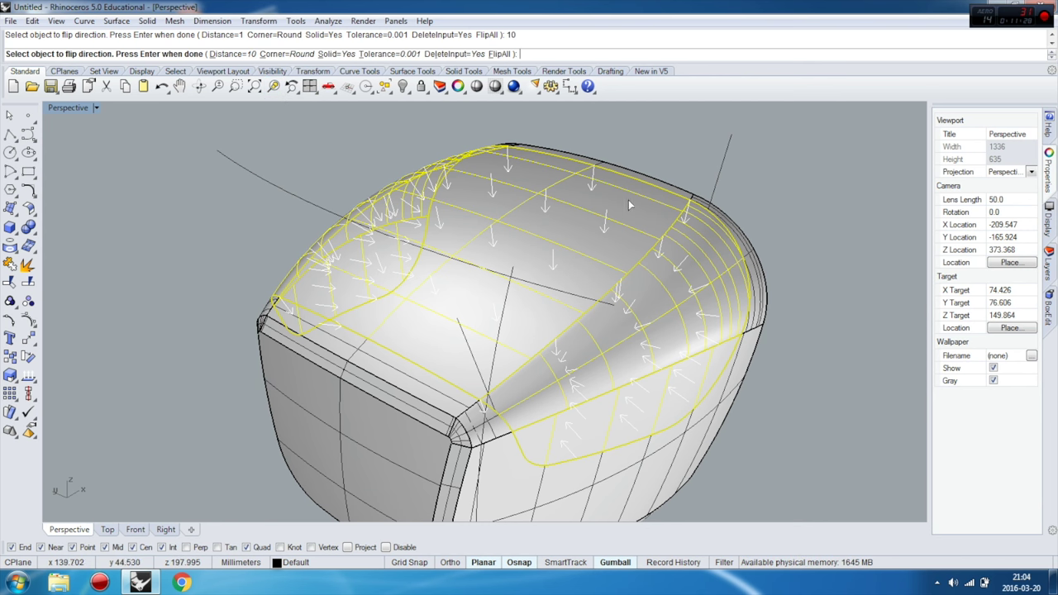
pyautogui.press('Return')
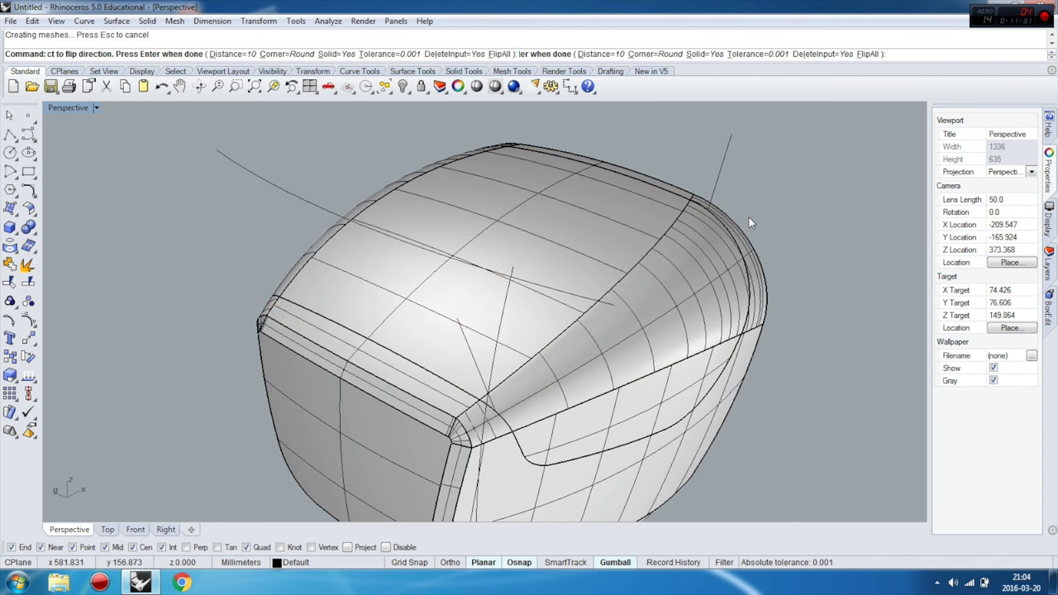
pyautogui.moveTo(647, 273); pyautogui.dragTo(614, 244, button='right')
# Undo the solid offset and rerun the 10 inward offset as an open surface (Solid=No).
pyautogui.click(557, 220)
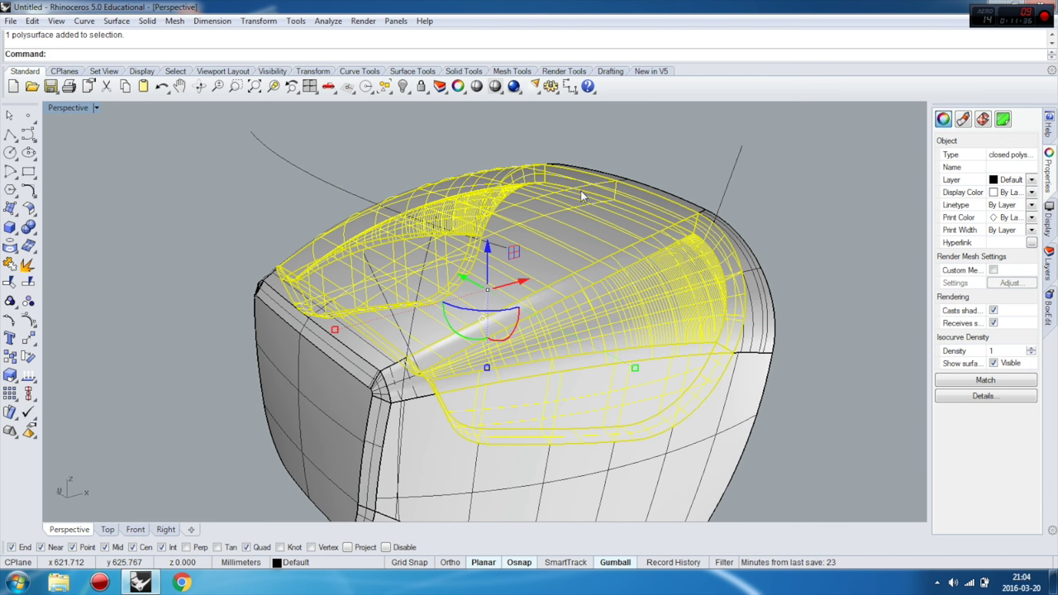
pyautogui.hotkey('ctrl', 'z')
pyautogui.press('Return')
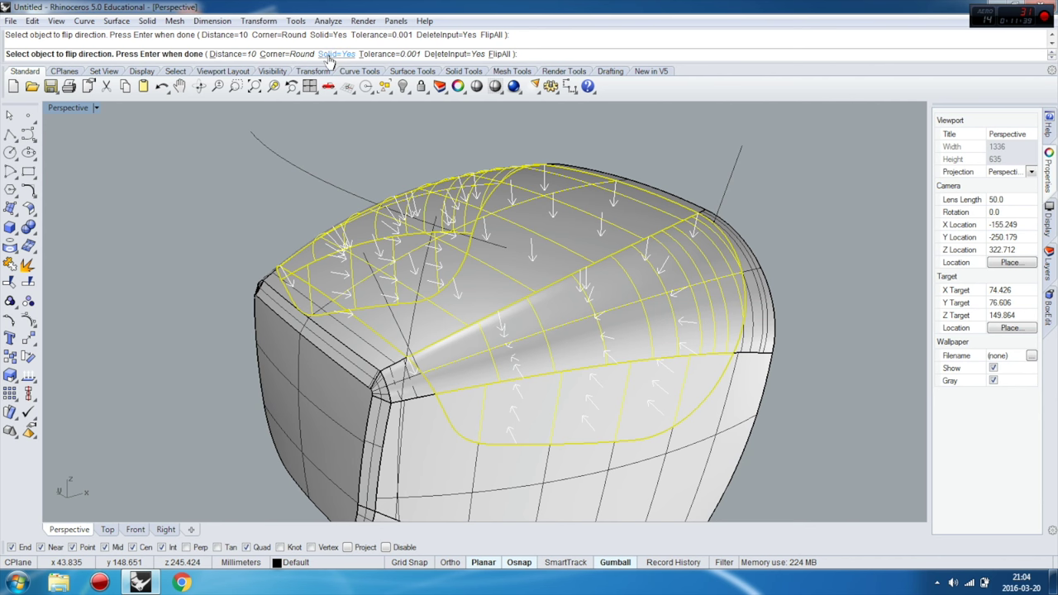
pyautogui.click(335, 54)
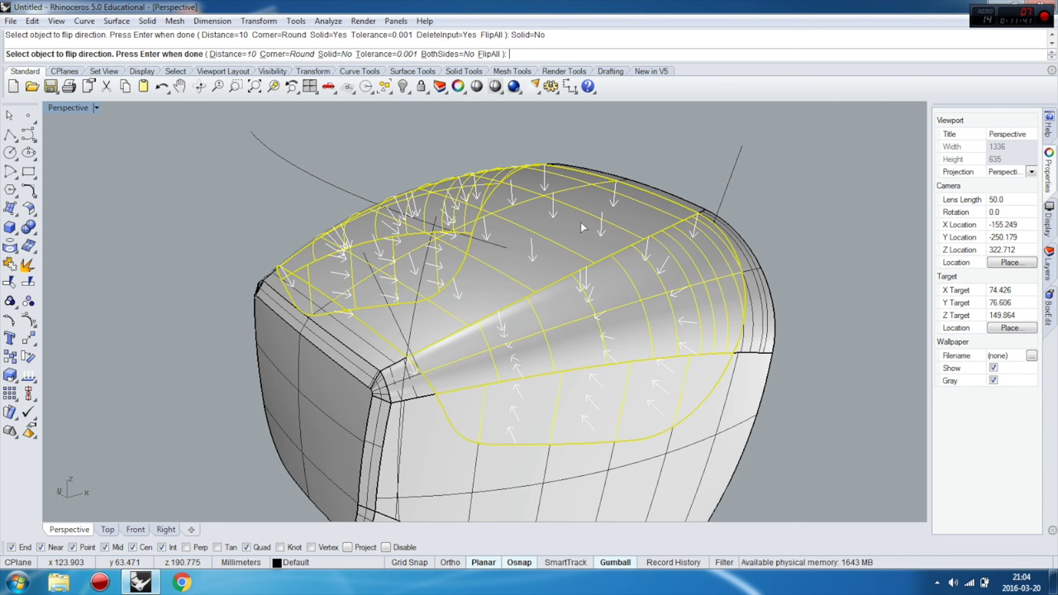
pyautogui.press('Return')
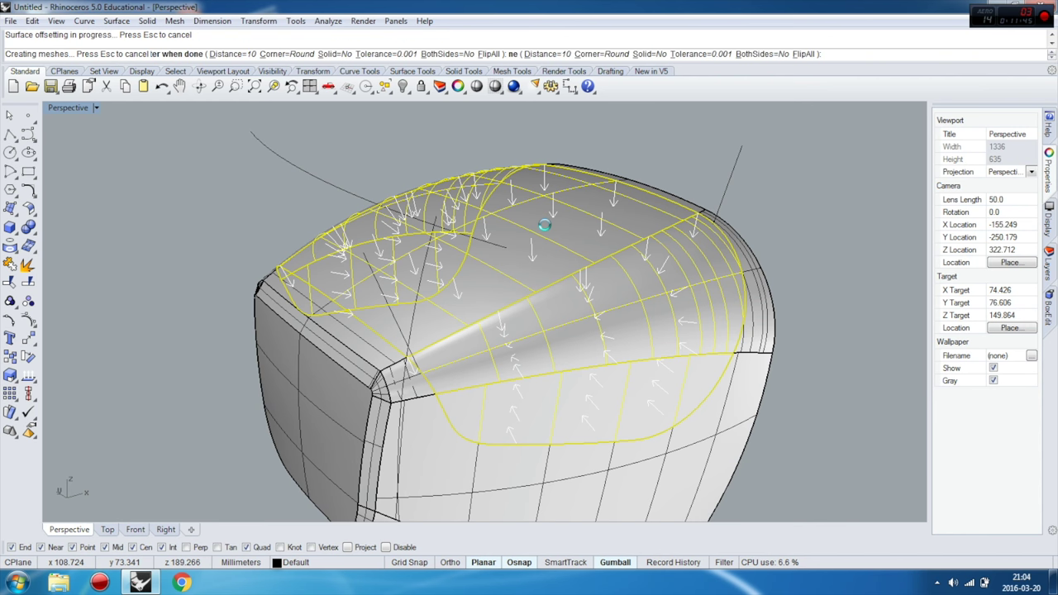
# Delete the original top surface and offset the U-shaped curve by 10 in the Front view.
pyautogui.press('Delete')
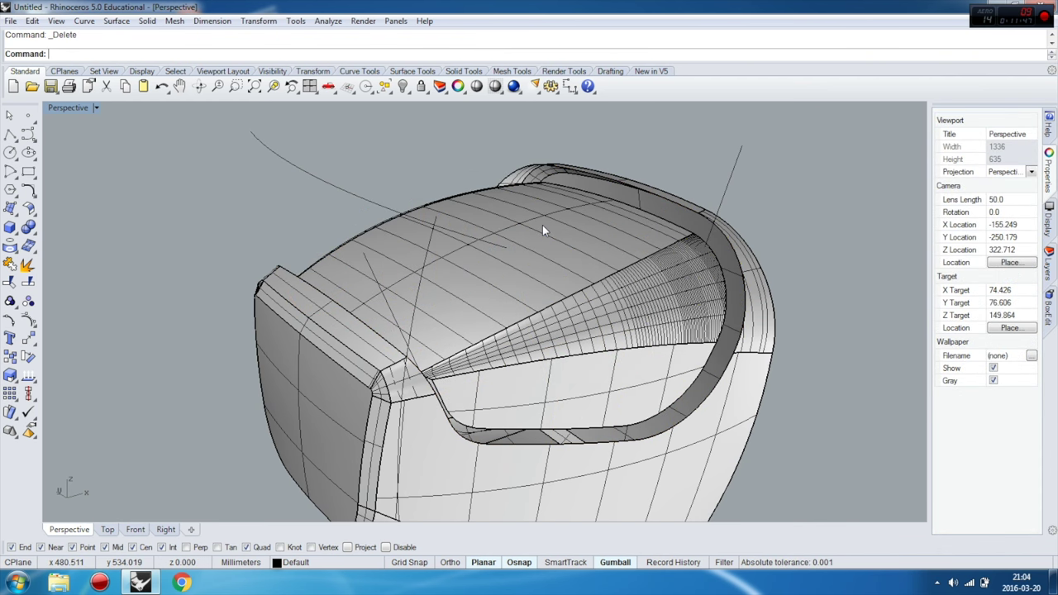
pyautogui.moveTo(546, 235)
pyautogui.mouseDown(button='right')
pyautogui.moveTo(463, 200)
pyautogui.moveTo(502, 234)
pyautogui.moveTo(220, 123)
pyautogui.mouseUp(button='right')
pyautogui.click(134, 530)
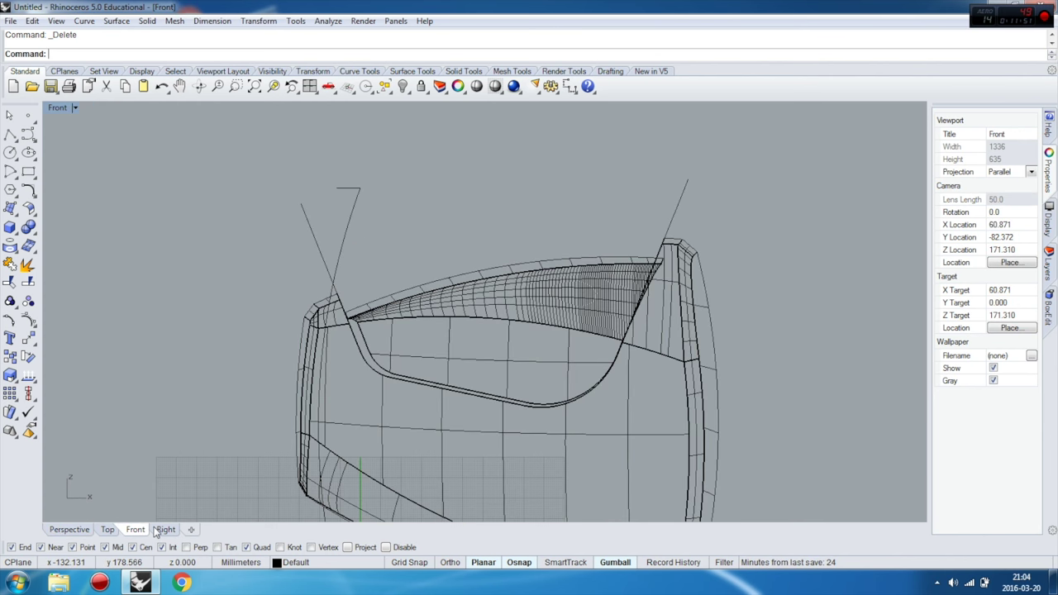
pyautogui.click(35, 195)
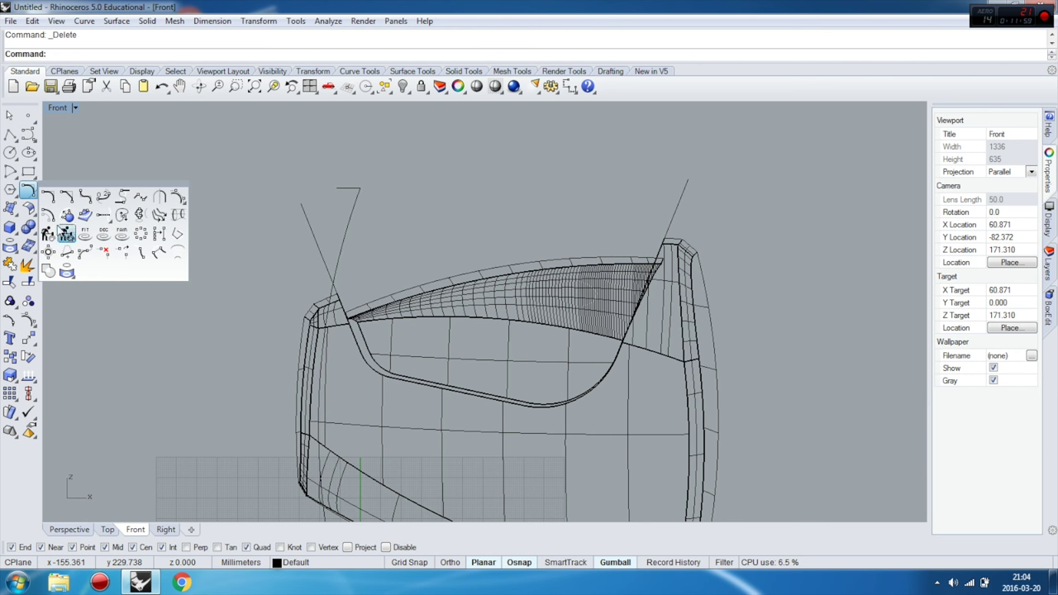
pyautogui.click(65, 234)
pyautogui.click(311, 234)
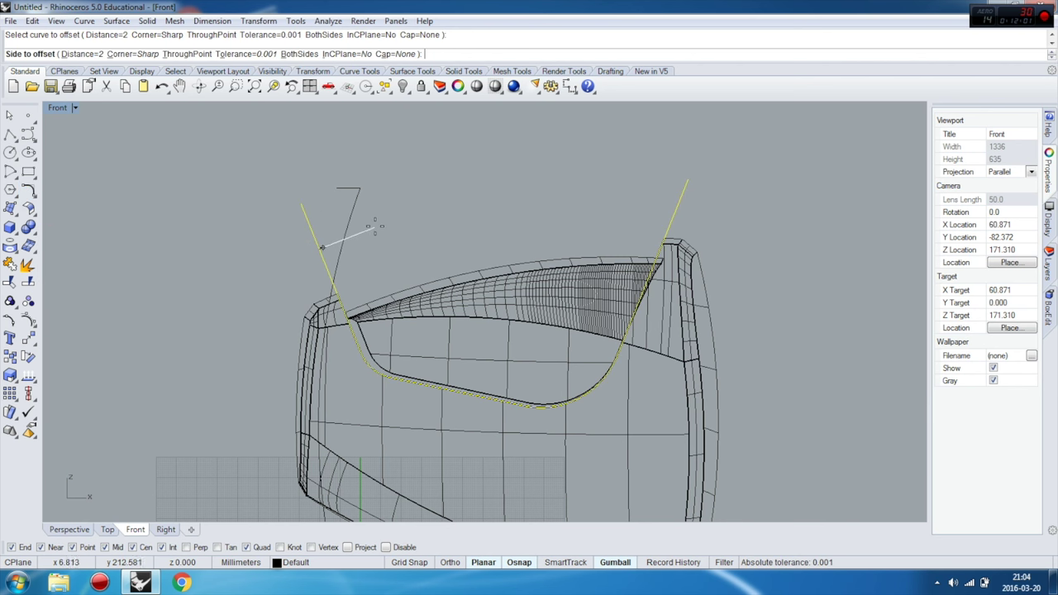
pyautogui.write('10')
pyautogui.press('Return')
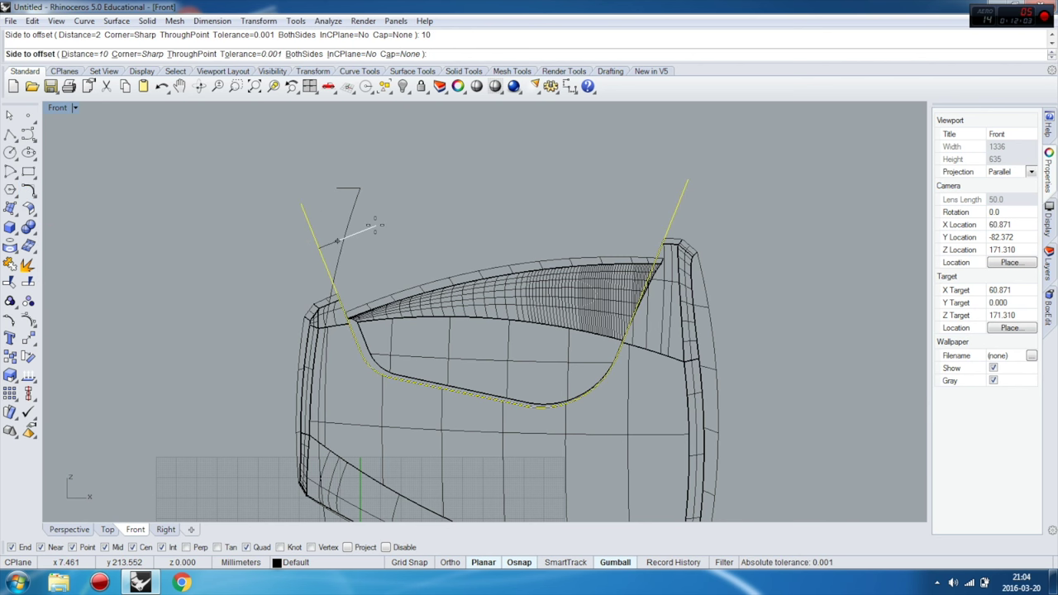
pyautogui.click(375, 225)
# Trim the surface with the new offset curve and check the result in a maximized Perspective view.
pyautogui.click(378, 355)
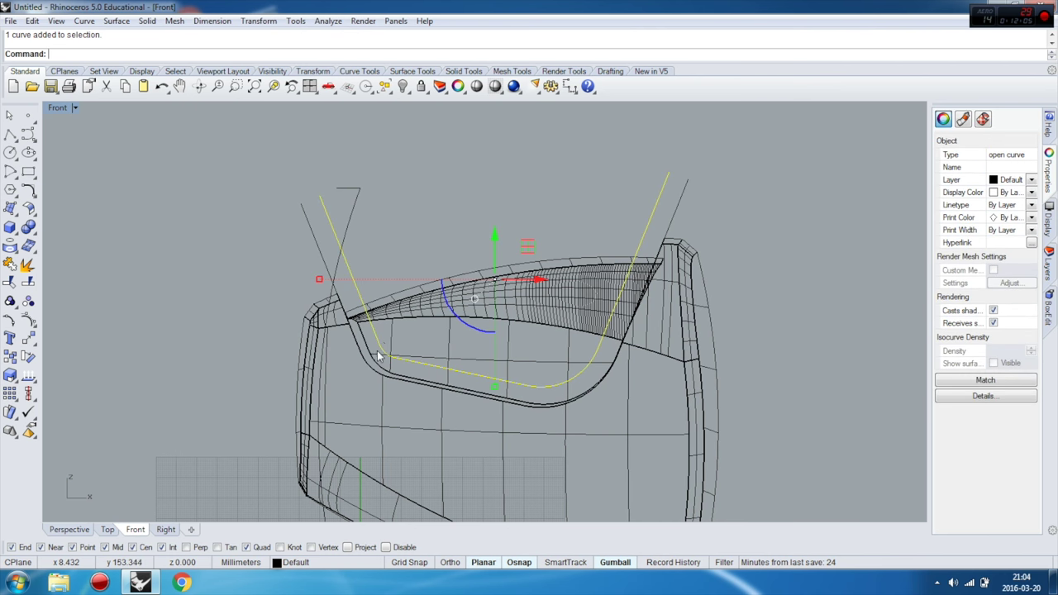
pyautogui.scroll(3, 378, 355)
pyautogui.click(10, 283)
pyautogui.scroll(2, 349, 288)
pyautogui.click(351, 287)
pyautogui.scroll(-4, 353, 291)
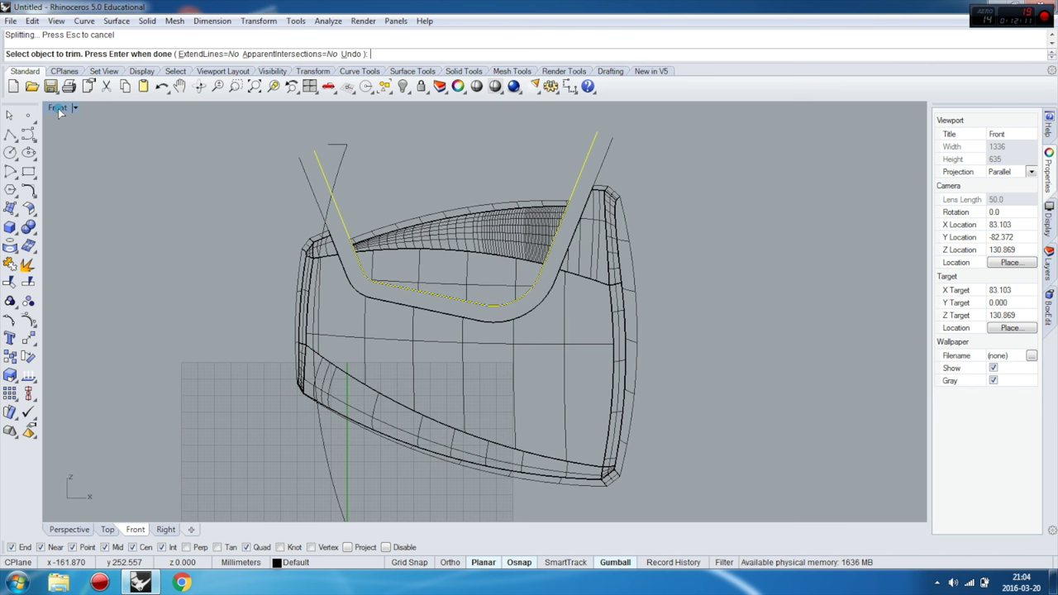
pyautogui.doubleClick(67, 108)
pyautogui.doubleClick(500, 108)
pyautogui.moveTo(177, 258)
pyautogui.mouseDown(button='right')
pyautogui.moveTo(558, 245)
pyautogui.moveTo(699, 288)
pyautogui.mouseUp(button='right')
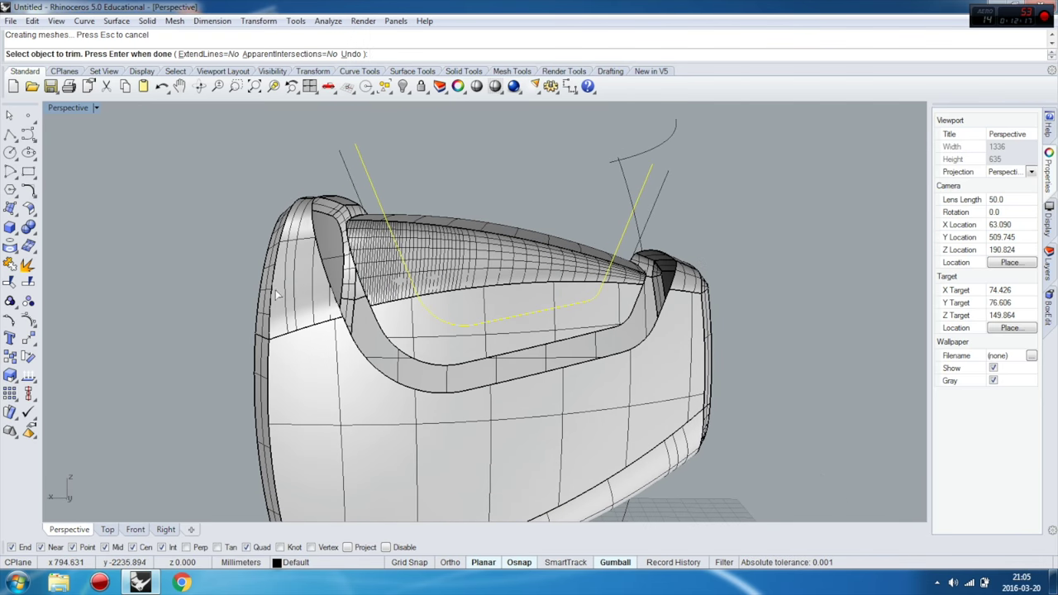
pyautogui.click(34, 213)
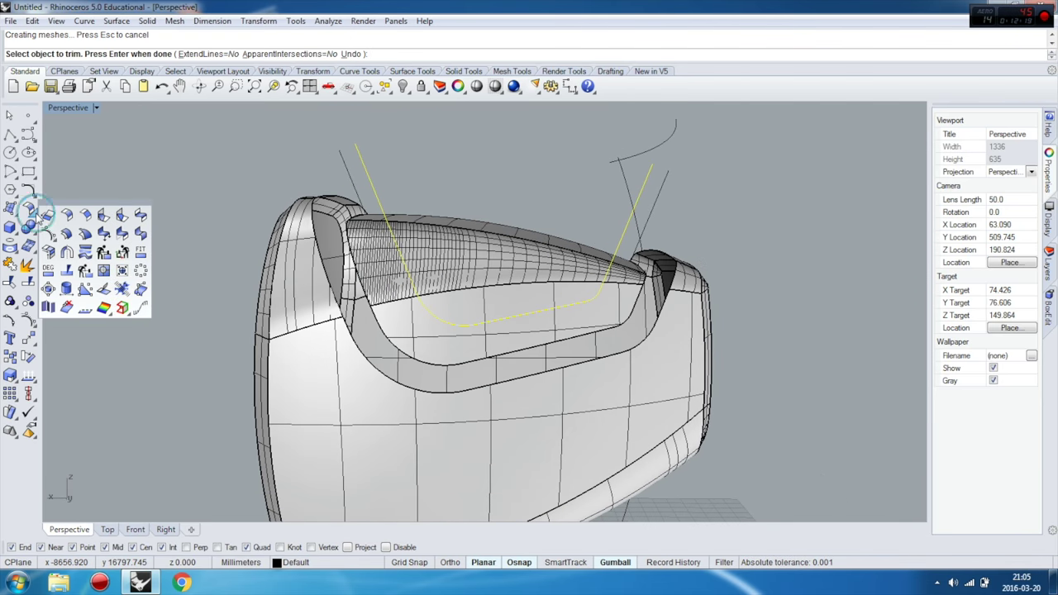
# Blend between the opening's edge chain and the second edge chain using chained edge picking.
pyautogui.click(142, 216)
pyautogui.moveTo(496, 248); pyautogui.dragTo(505, 331, button='right')
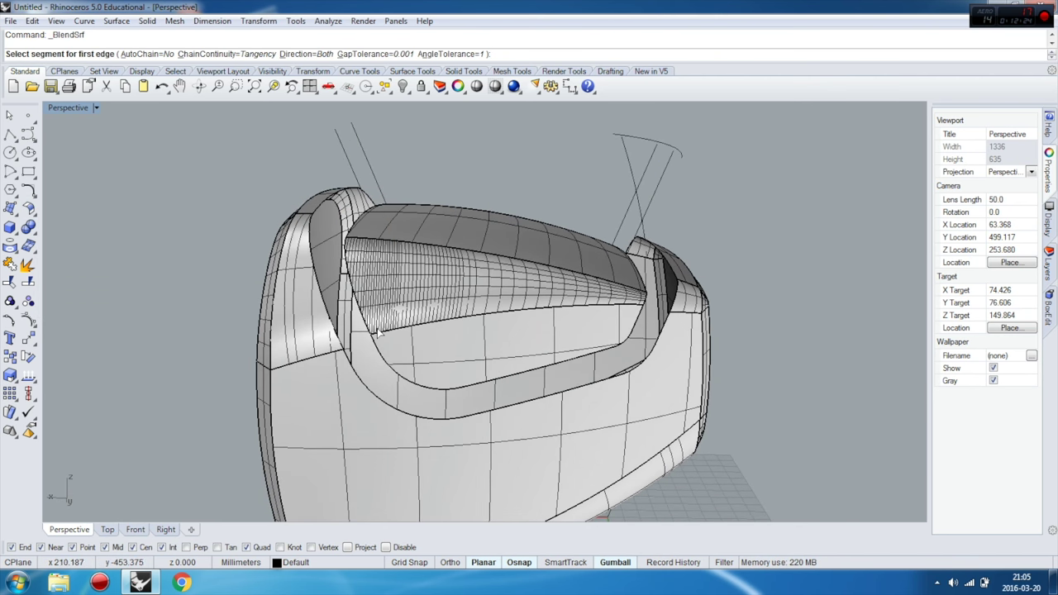
pyautogui.click(149, 54)
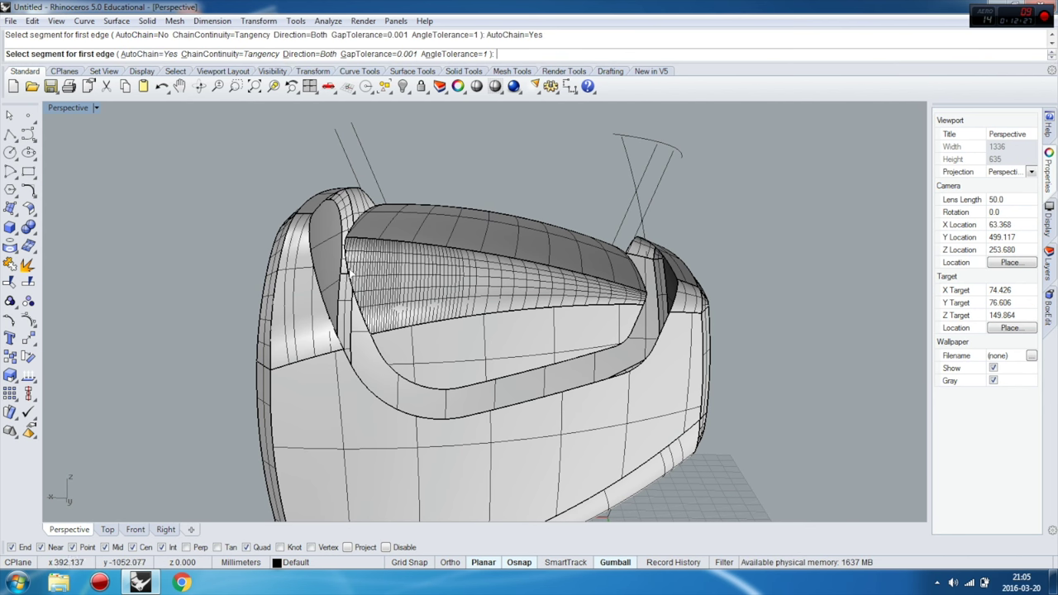
pyautogui.click(392, 371)
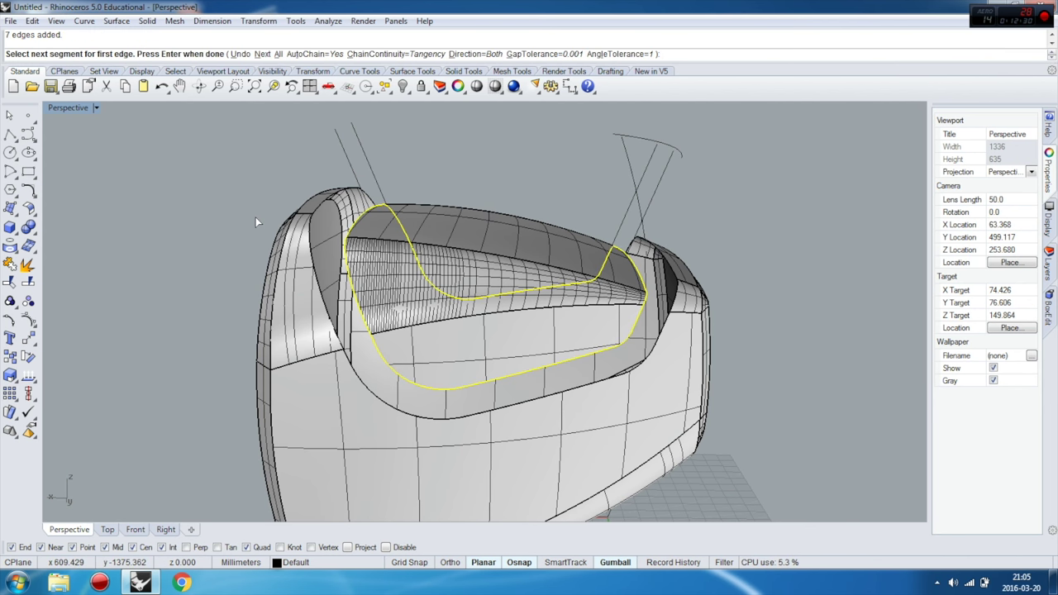
pyautogui.press('Return')
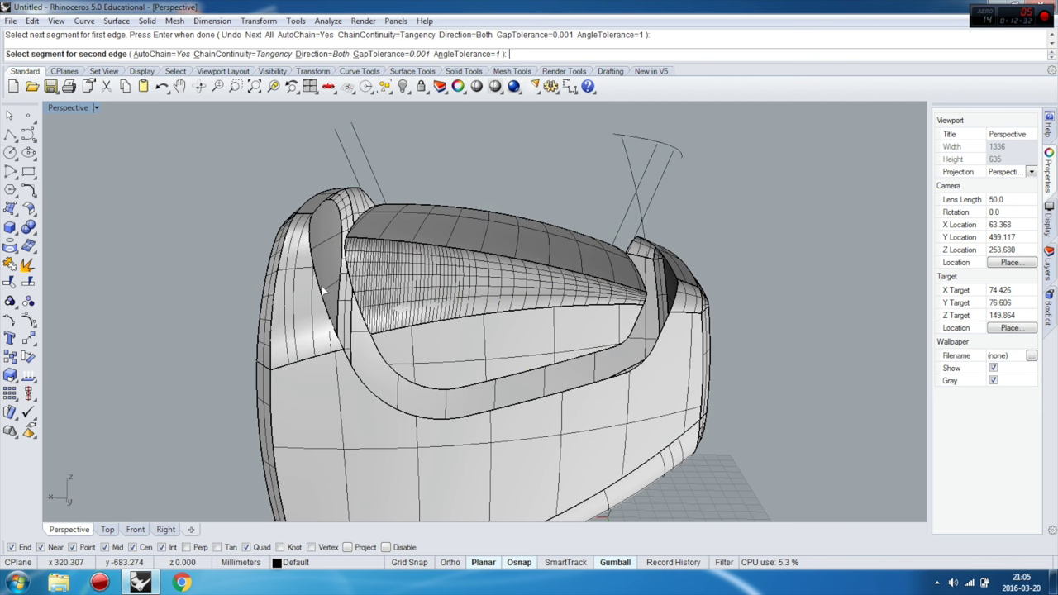
pyautogui.click(322, 296)
pyautogui.press('Return')
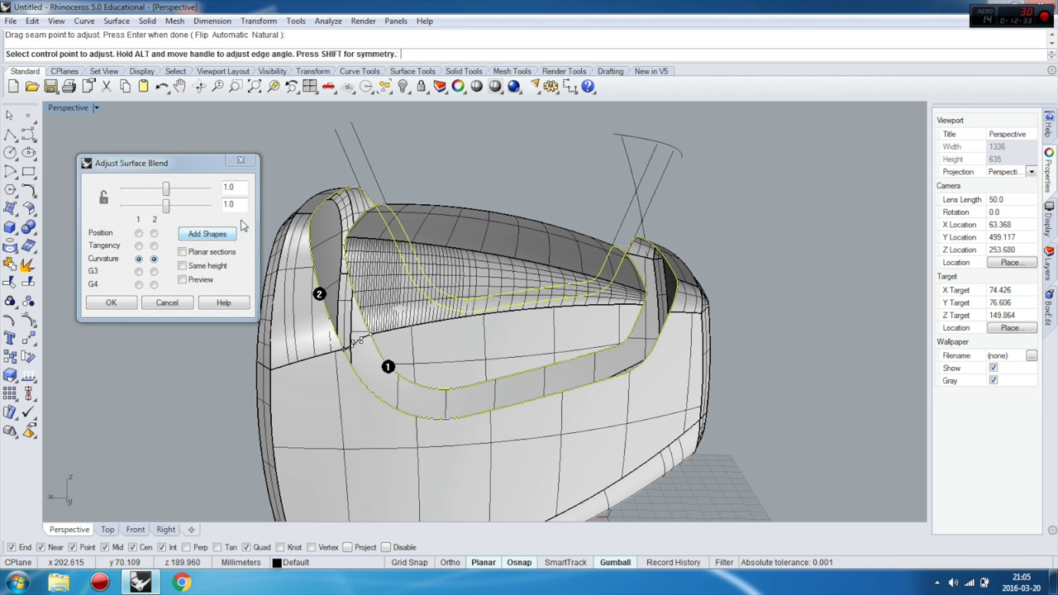
# Set both blend sides to Position continuity, preview, and accept the blend surface.
pyautogui.click(139, 233)
pyautogui.click(154, 233)
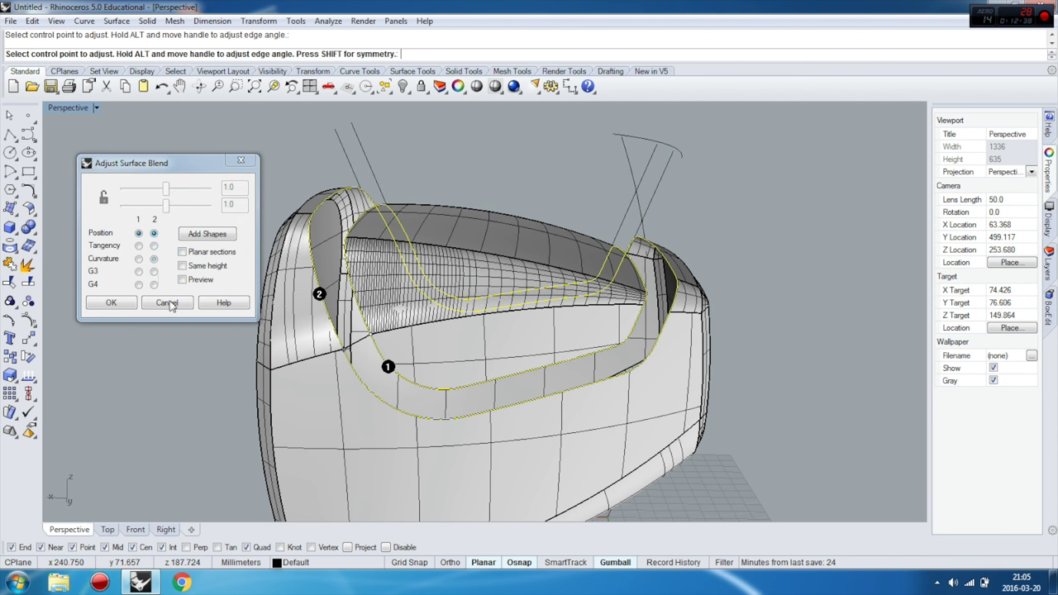
pyautogui.click(193, 281)
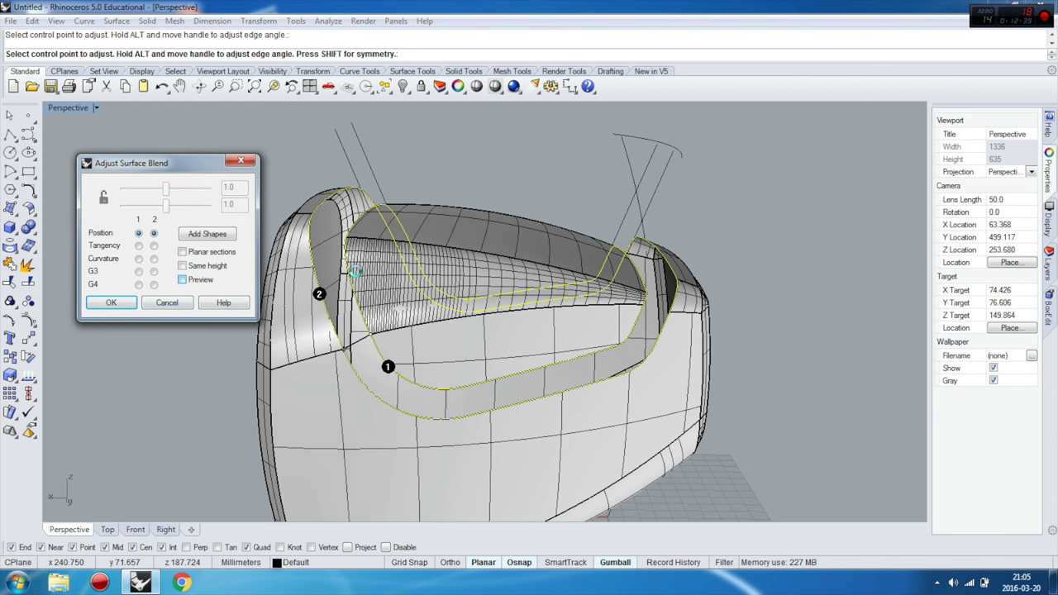
pyautogui.moveTo(483, 203)
pyautogui.mouseDown(button='right')
pyautogui.moveTo(436, 206)
pyautogui.moveTo(512, 218)
pyautogui.mouseUp(button='right')
pyautogui.click(112, 302)
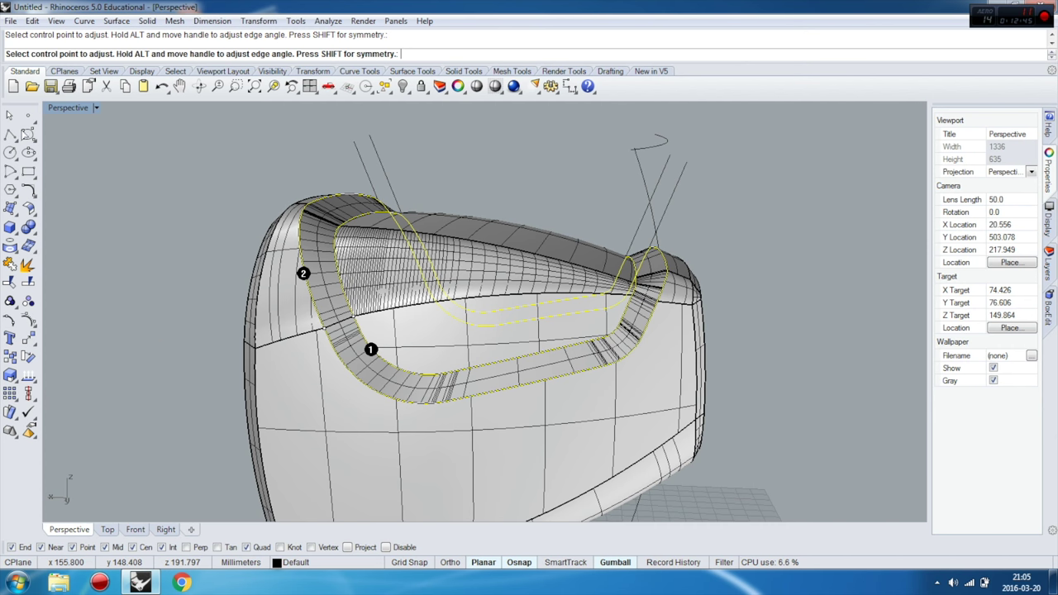
# Repeat BlendSrf and pick the first rim edge to blend from.
pyautogui.rightClick(123, 174)
pyautogui.moveTo(148, 204)
pyautogui.mouseDown(button='right')
pyautogui.moveTo(247, 214)
pyautogui.moveTo(255, 227)
pyautogui.mouseUp(button='right')
pyautogui.scroll(3, 272, 223)
pyautogui.scroll(3, 294, 232)
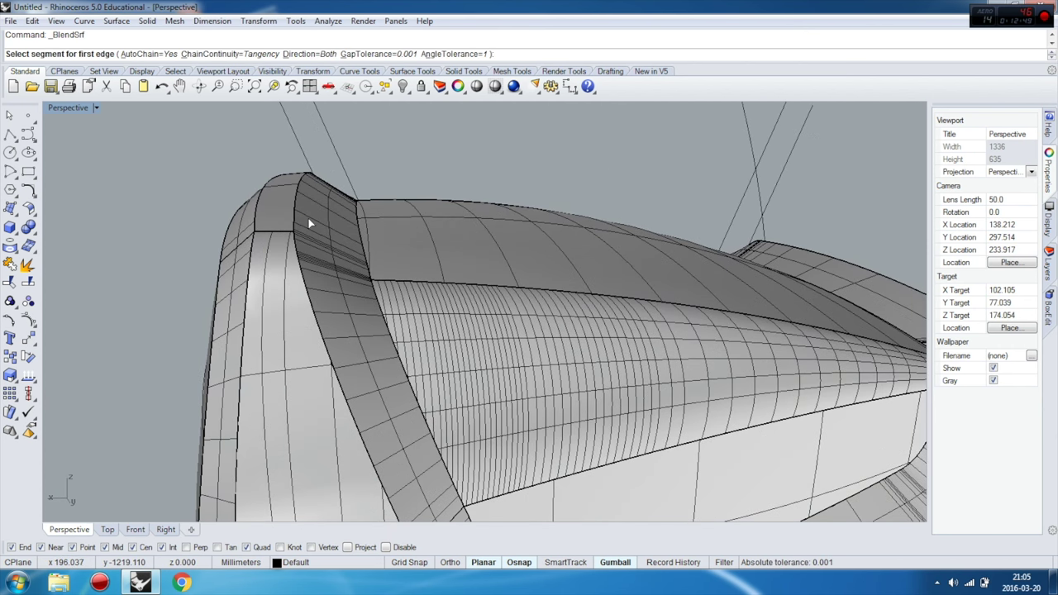
pyautogui.scroll(-3, 309, 223)
pyautogui.scroll(-2, 265, 199)
pyautogui.click(238, 176)
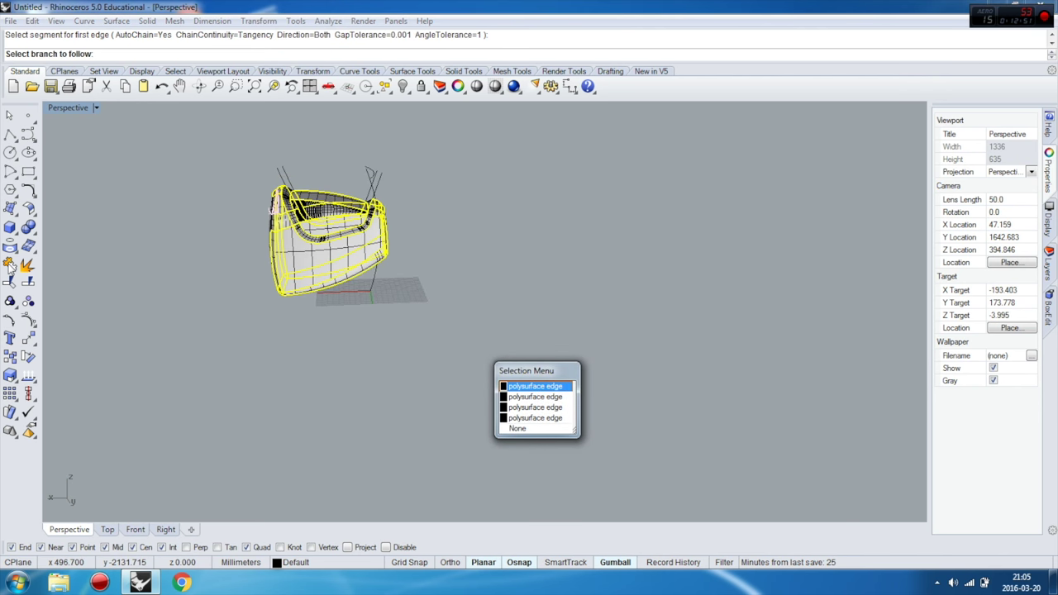
pyautogui.press('Return')
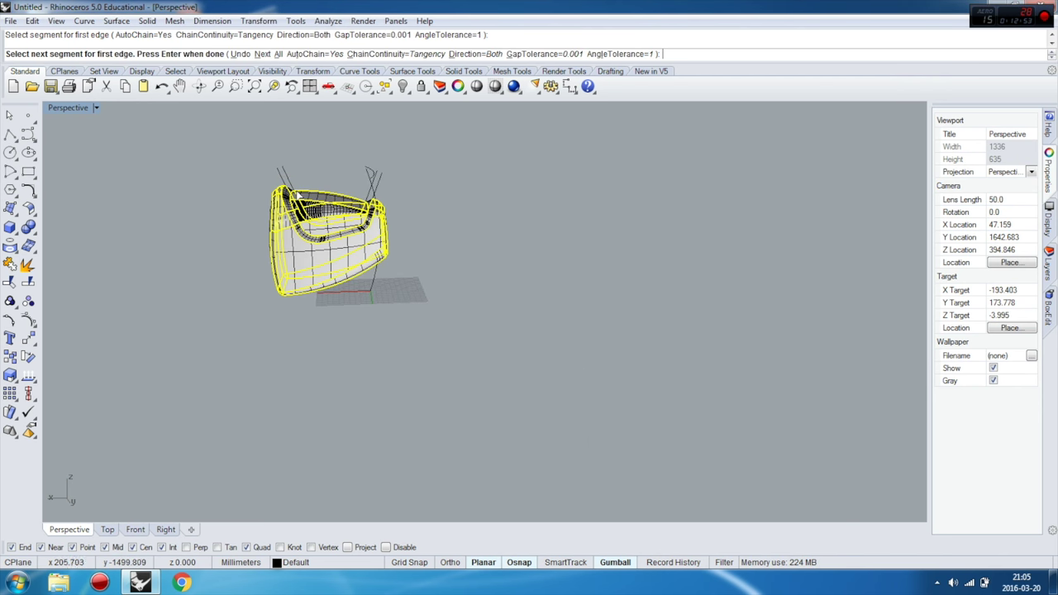
# Join the model surfaces into one polysurface and view it shaded.
pyautogui.click(26, 266)
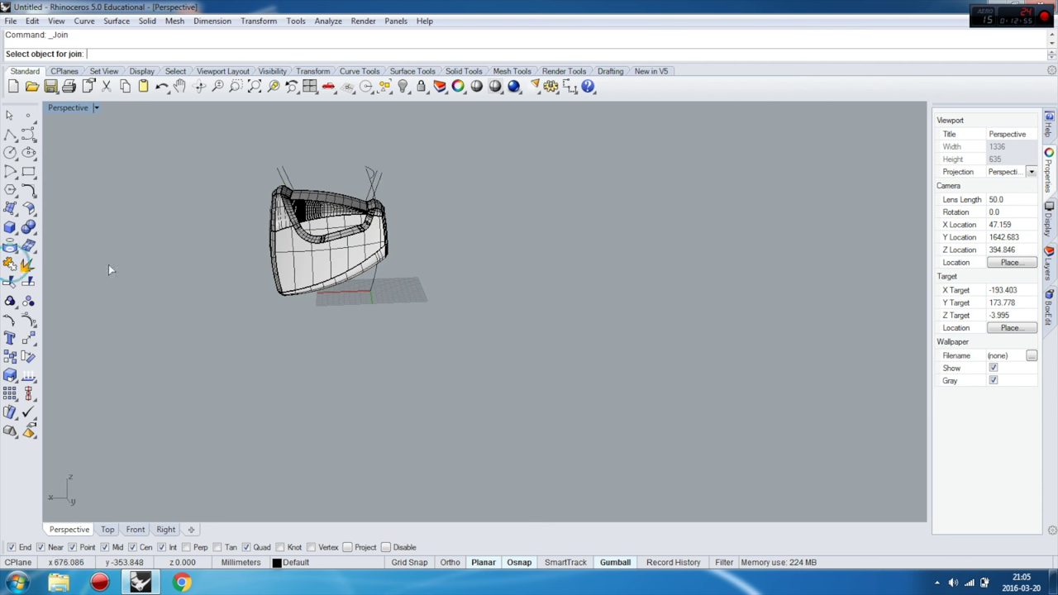
pyautogui.click(270, 241)
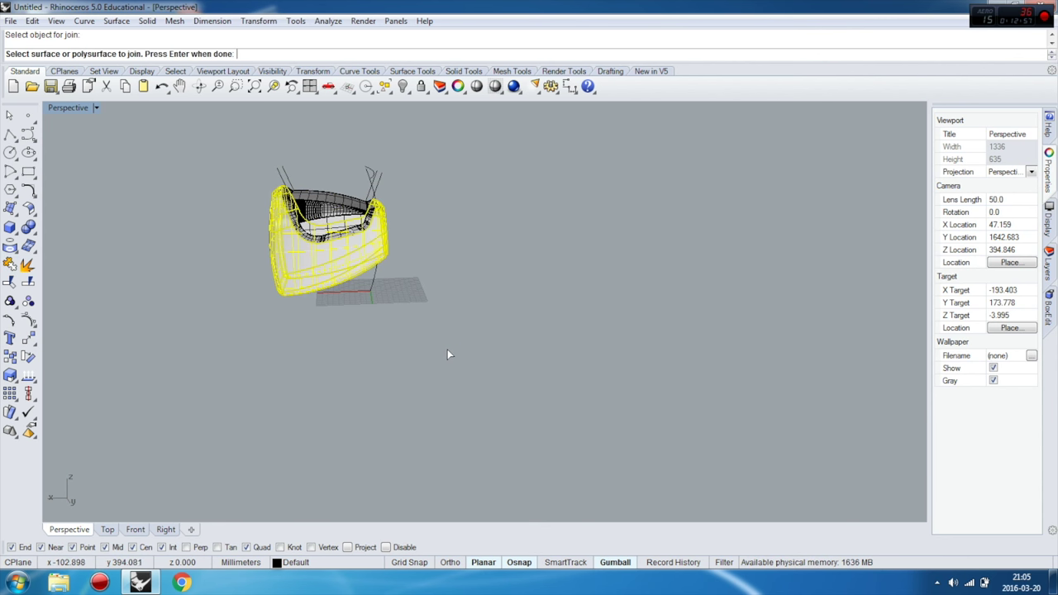
pyautogui.press('Return')
pyautogui.hotkey('ctrl', 'a')
pyautogui.click(8, 269)
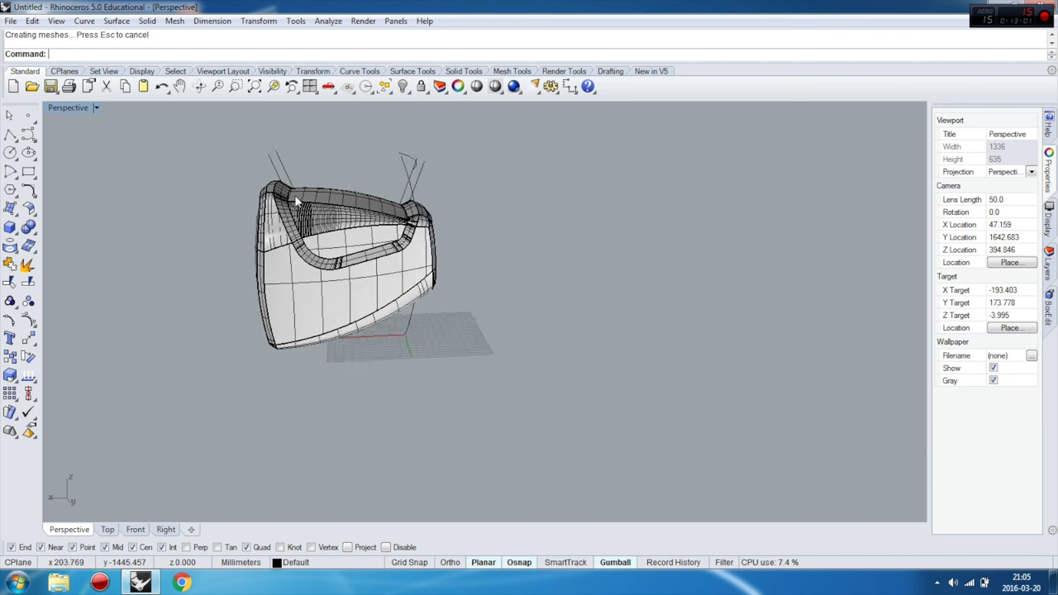
pyautogui.scroll(5, 296, 201)
pyautogui.scroll(5, 275, 212)
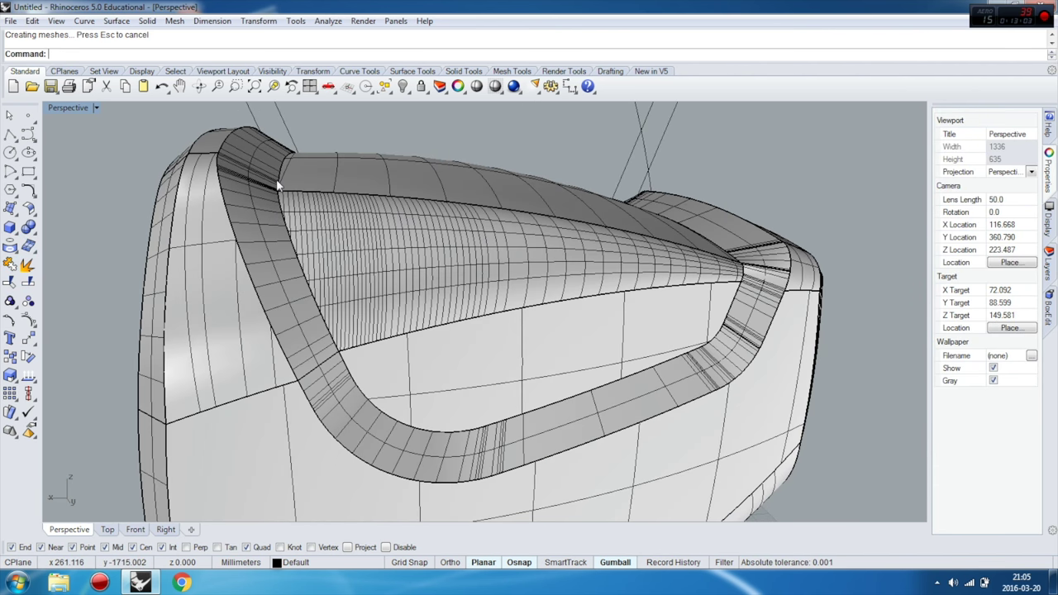
pyautogui.click(278, 185)
pyautogui.click(54, 218)
pyautogui.click(28, 227)
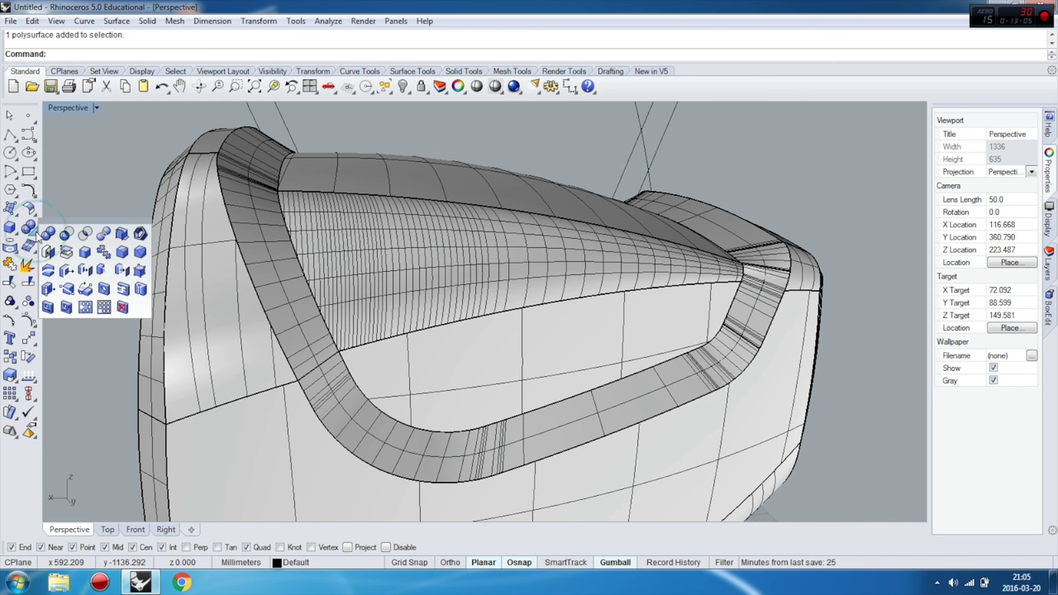
# Start a variable-radius fillet and chain-select the inner opening and outer rim edge loops.
pyautogui.click(123, 253)
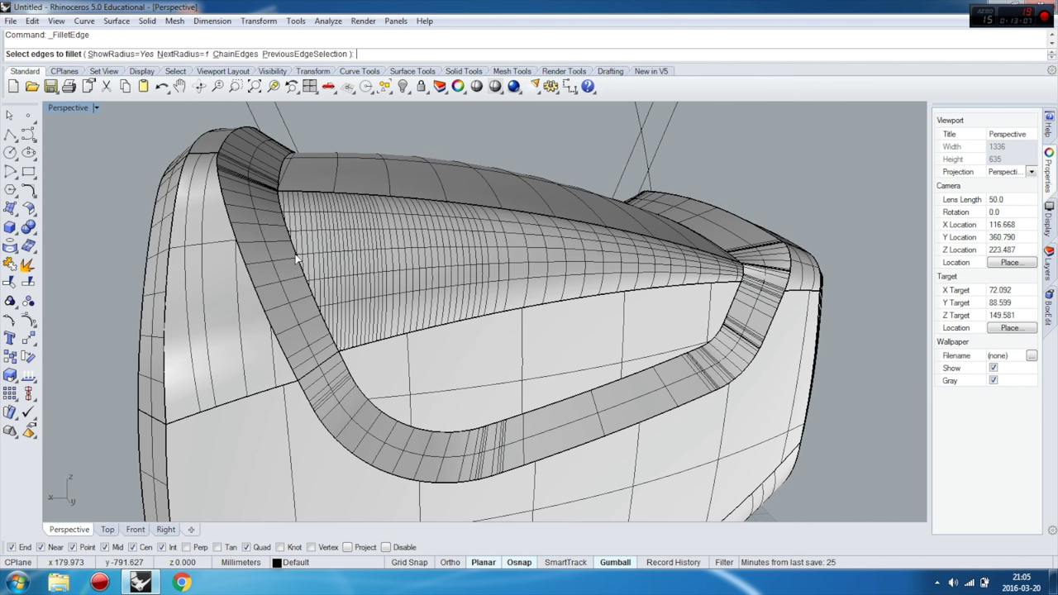
pyautogui.click(298, 260)
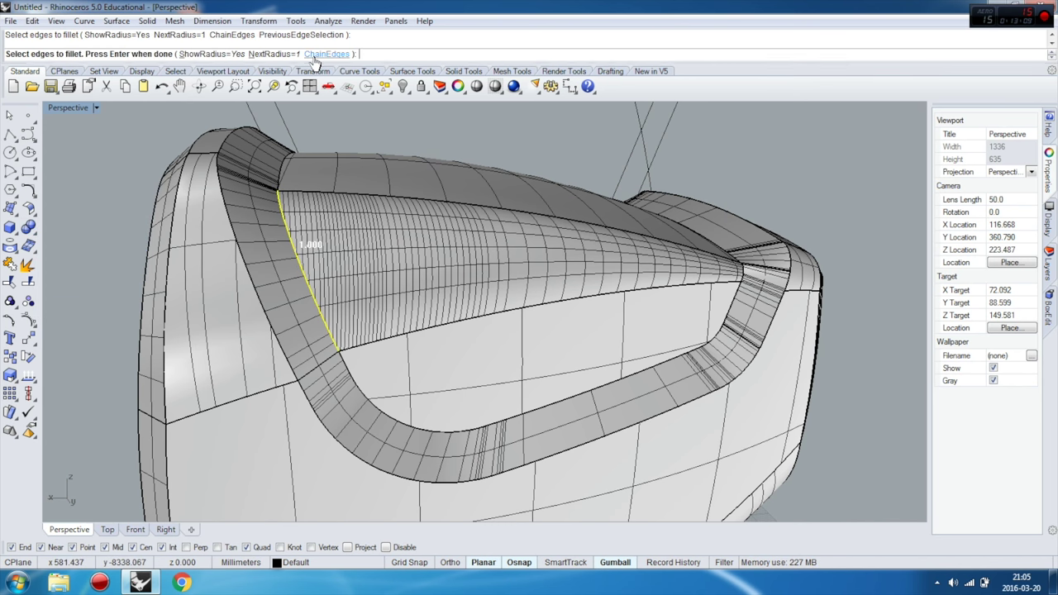
pyautogui.click(326, 54)
pyautogui.click(377, 407)
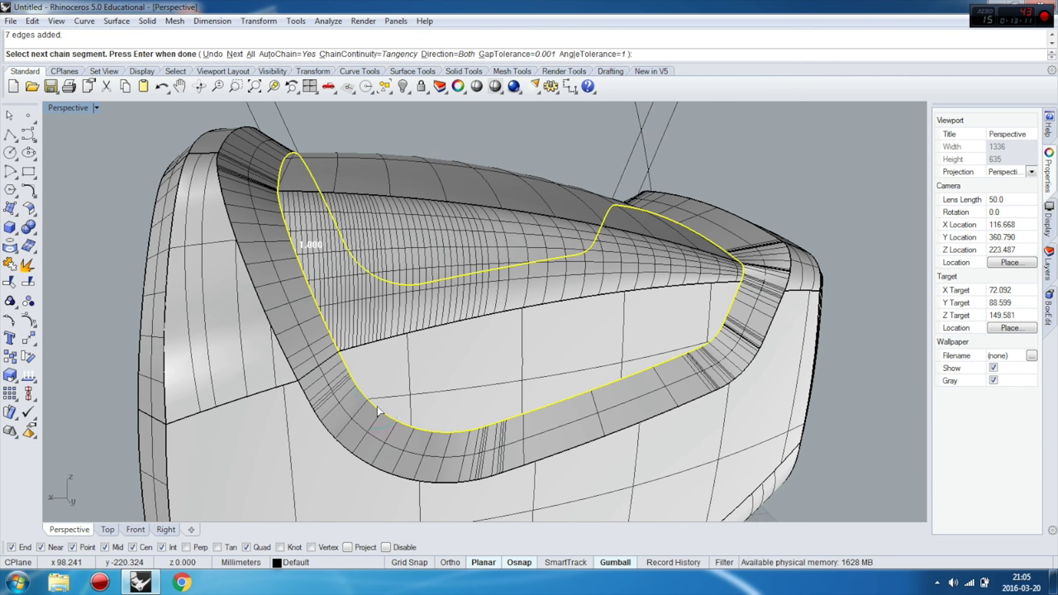
pyautogui.click(246, 267)
pyautogui.press('Return')
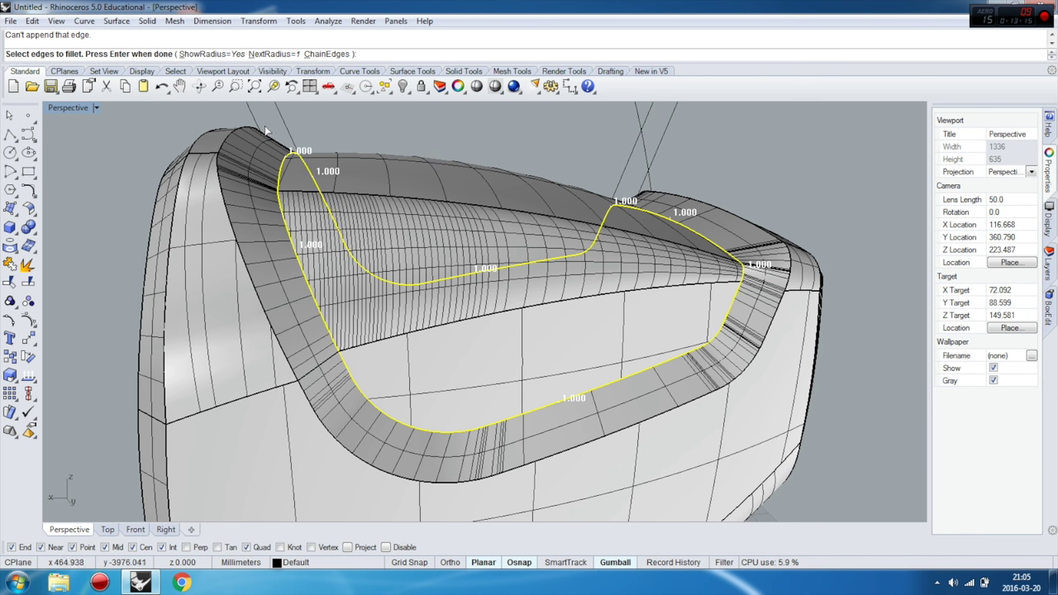
pyautogui.click(326, 53)
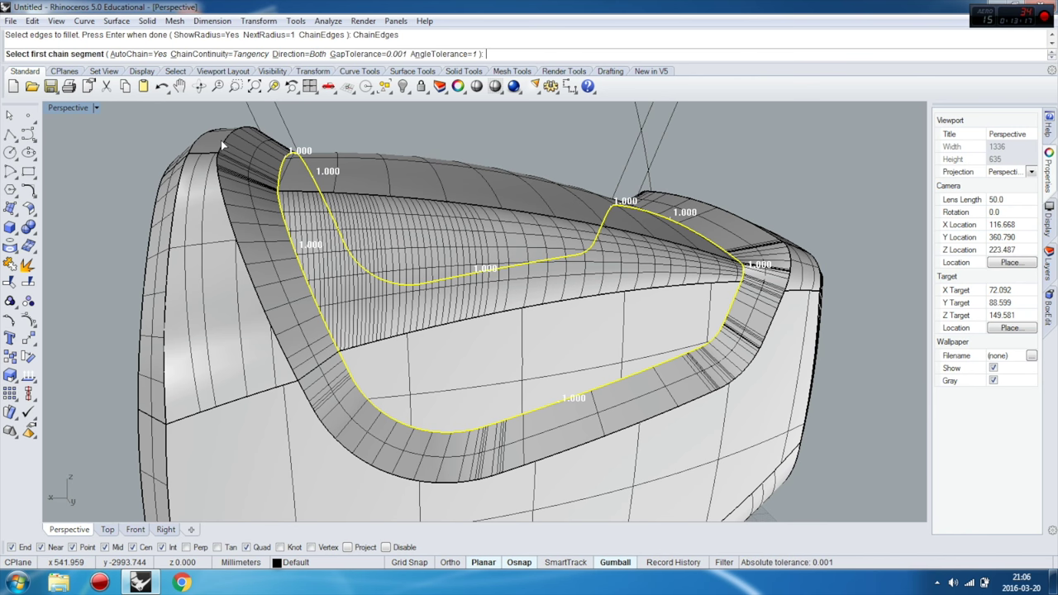
pyautogui.click(221, 144)
pyautogui.moveTo(400, 154)
pyautogui.mouseDown(button='right')
pyautogui.moveTo(428, 159)
pyautogui.moveTo(267, 159)
pyautogui.mouseUp(button='right')
pyautogui.press('Return')
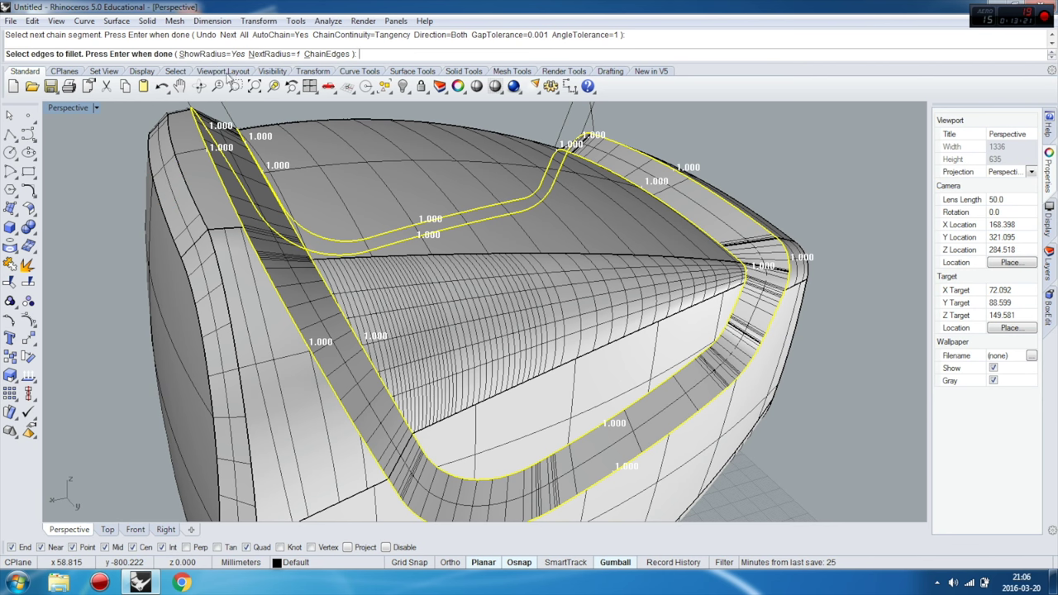
pyautogui.moveTo(322, 136); pyautogui.dragTo(297, 129, button='right')
pyautogui.rightClick(146, 132)
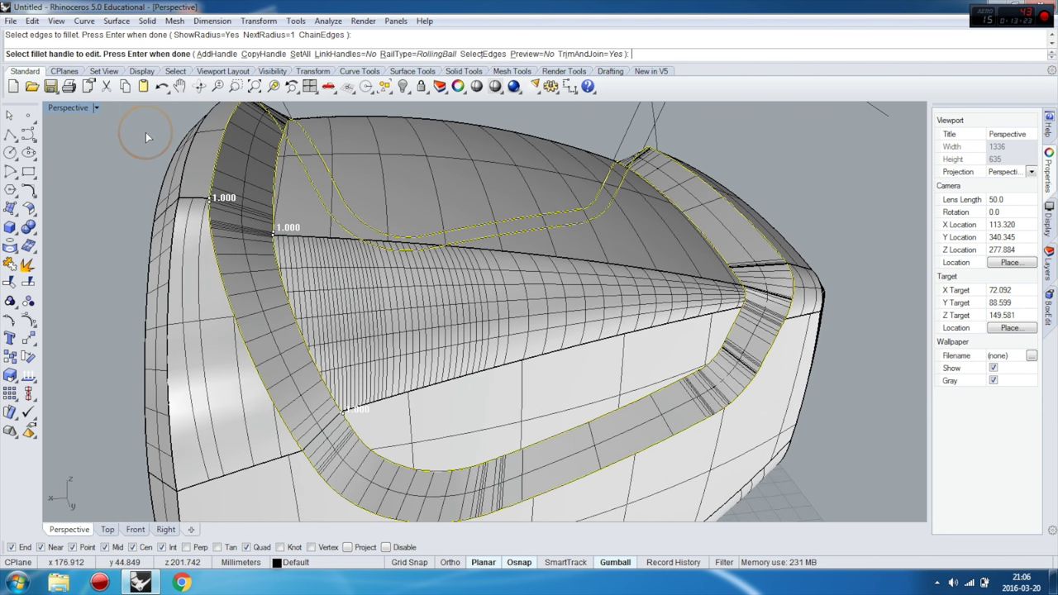
# Set all fillet radii to 4, build the fillet, and inspect the rounded opening.
pyautogui.click(299, 54)
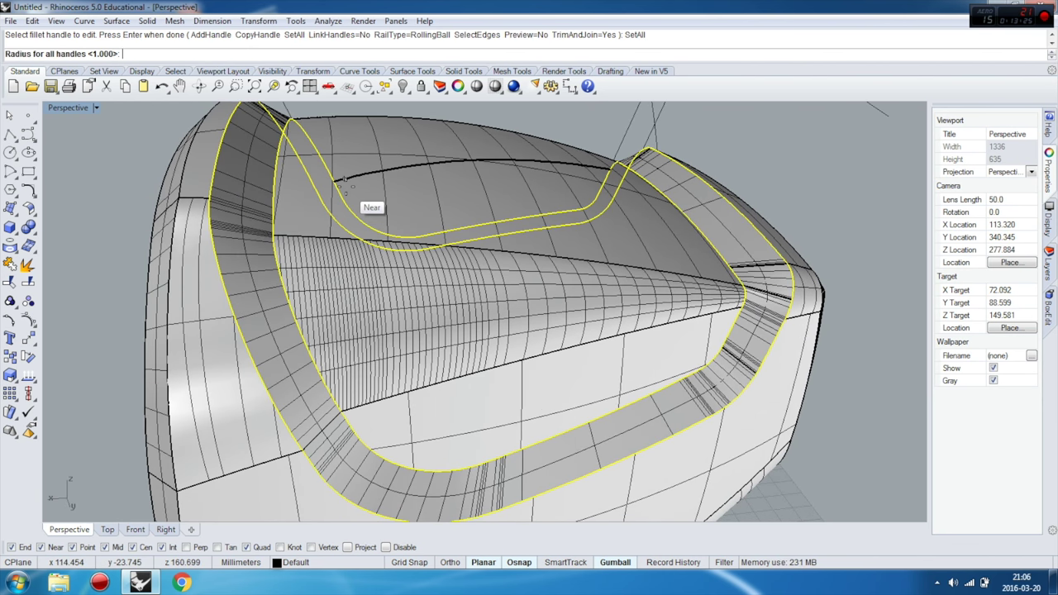
pyautogui.write('4')
pyautogui.press('Return')
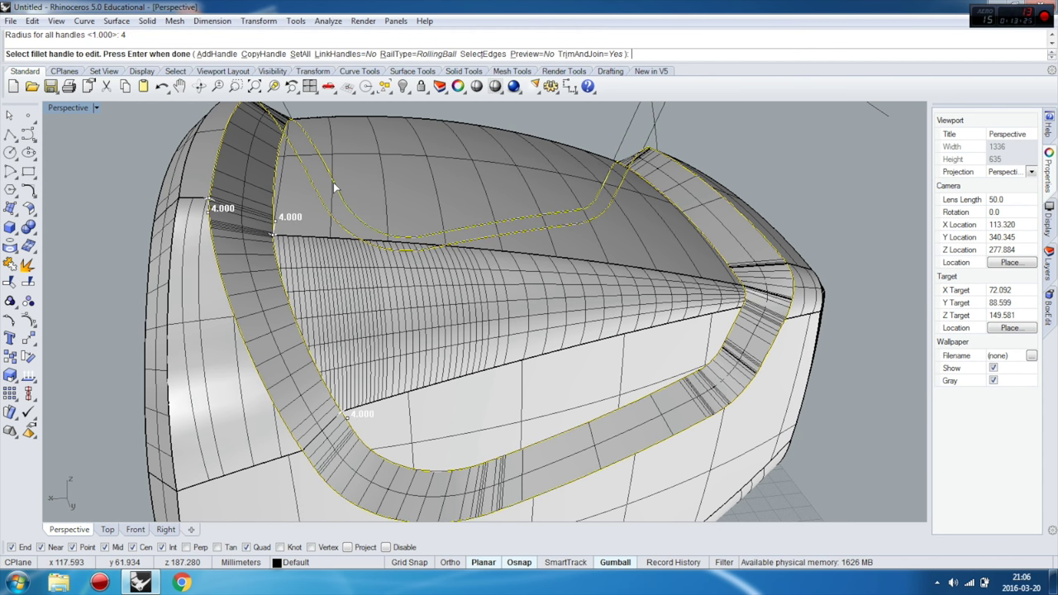
pyautogui.press('Return')
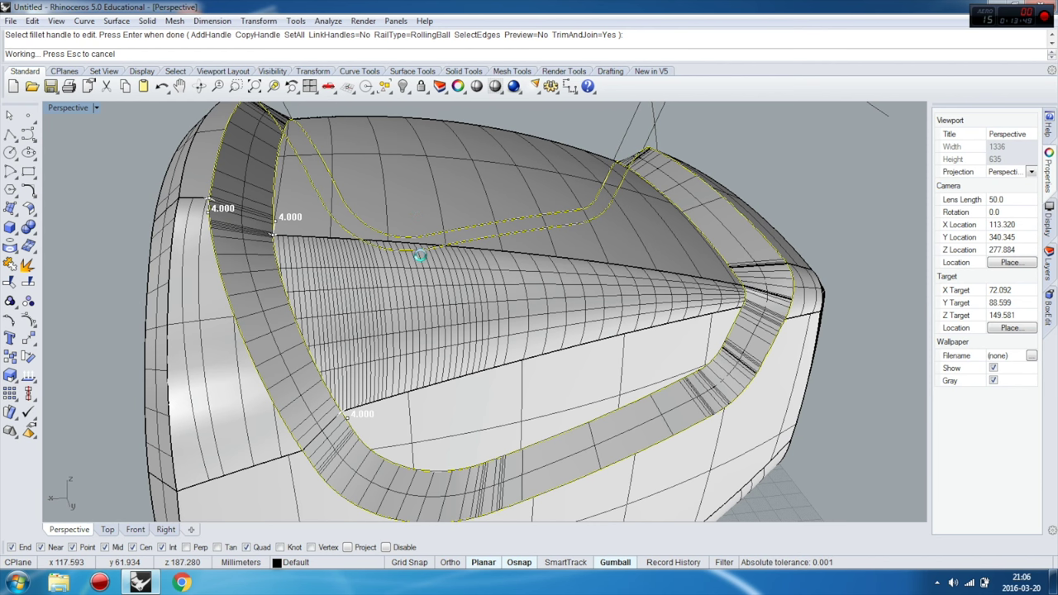
pyautogui.press('Return')
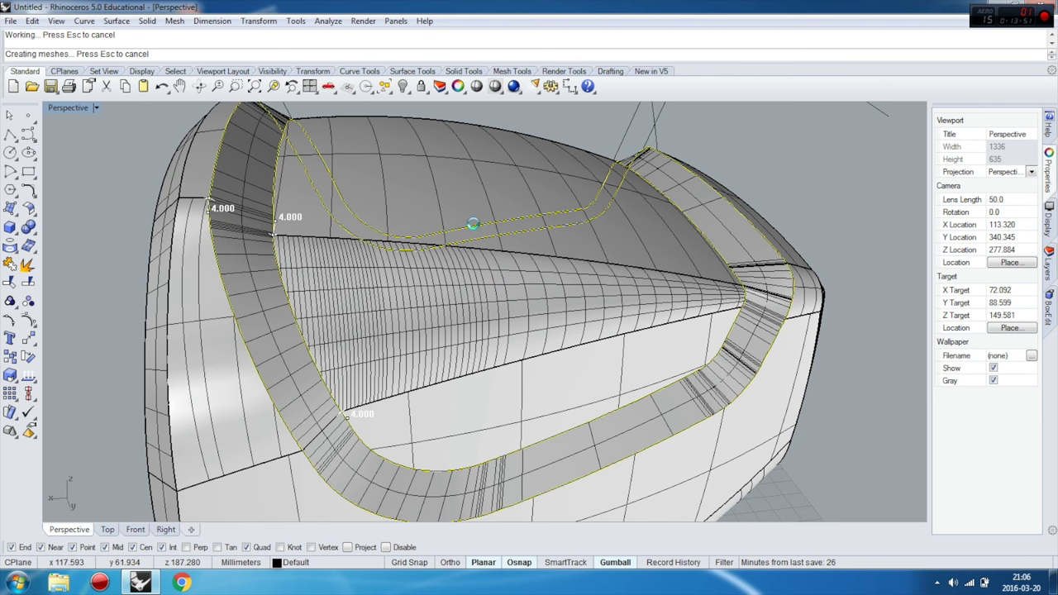
pyautogui.moveTo(496, 271)
pyautogui.mouseDown(button='right')
pyautogui.moveTo(502, 290)
pyautogui.moveTo(468, 236)
pyautogui.moveTo(445, 258)
pyautogui.mouseUp(button='right')
pyautogui.scroll(-5, 468, 235)
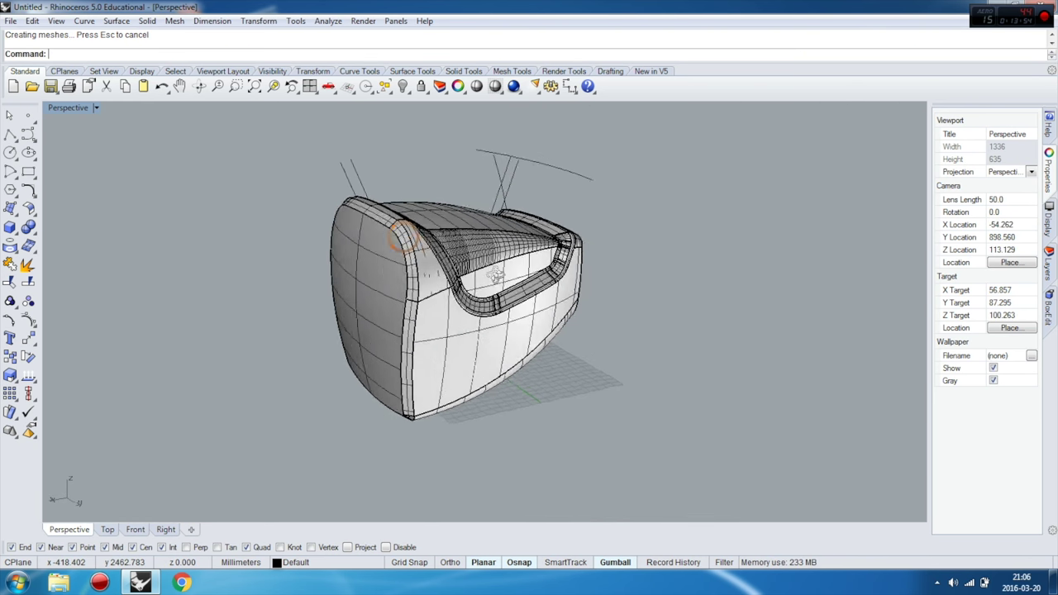
# Turn off Show surface isocurves for the filleted polysurface in its Properties.
pyautogui.click(445, 257)
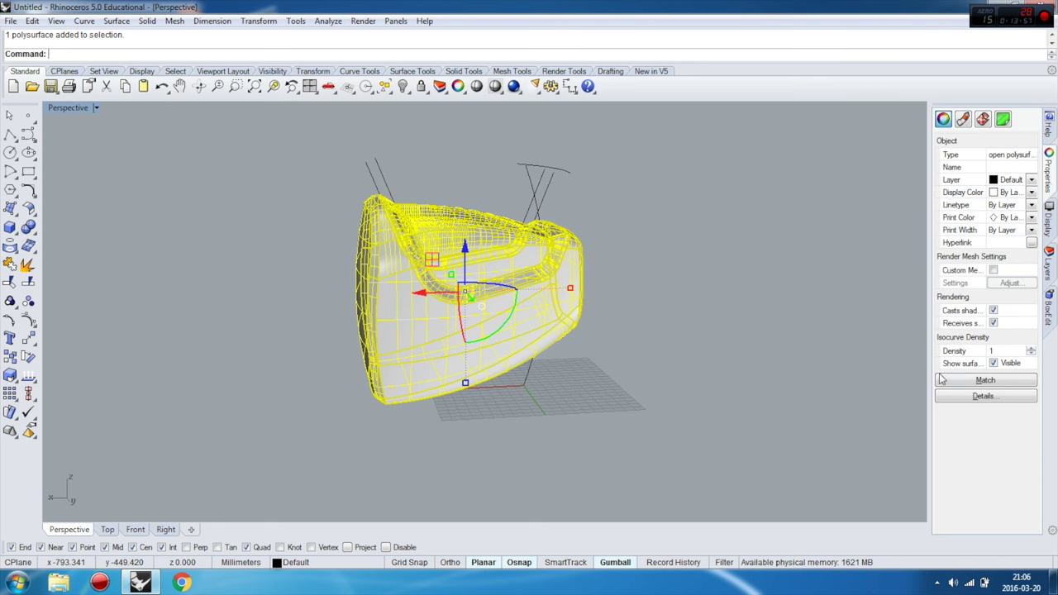
pyautogui.click(993, 364)
pyautogui.click(721, 260)
# Orbit and zoom the Perspective view to inspect the clean shaded body.
pyautogui.moveTo(610, 255)
pyautogui.mouseDown(button='right')
pyautogui.moveTo(524, 281)
pyautogui.moveTo(568, 254)
pyautogui.moveTo(467, 265)
pyautogui.moveTo(550, 233)
pyautogui.moveTo(690, 227)
pyautogui.moveTo(620, 243)
pyautogui.mouseUp(button='right')
pyautogui.scroll(-5, 579, 264)
pyautogui.scroll(5, 535, 286)
pyautogui.moveTo(534, 285)
pyautogui.mouseDown(button='right')
pyautogui.moveTo(633, 265)
pyautogui.moveTo(419, 284)
pyautogui.moveTo(484, 193)
pyautogui.mouseUp(button='right')
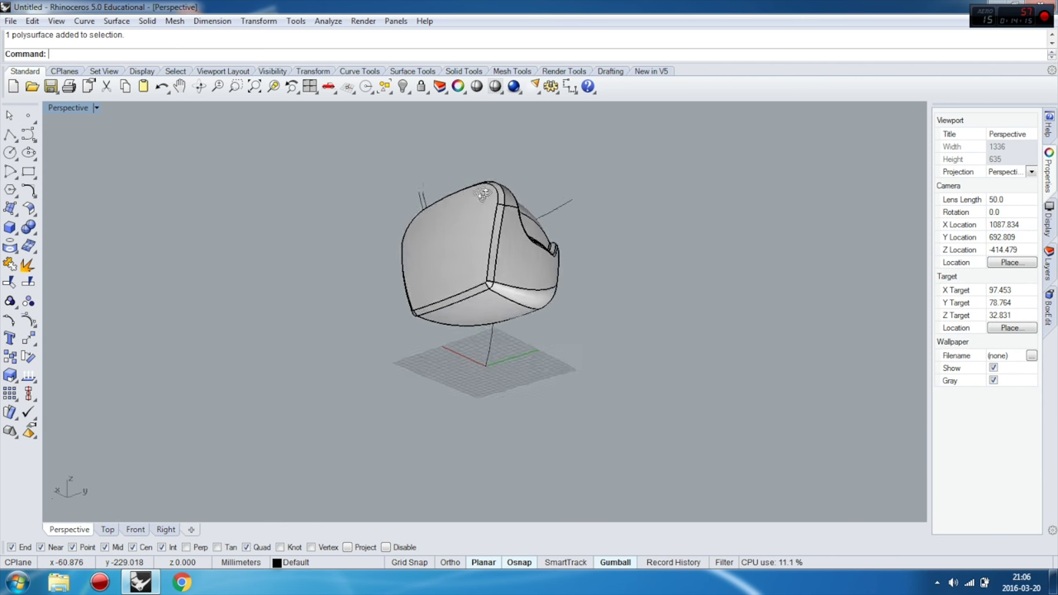
pyautogui.moveTo(484, 193); pyautogui.dragTo(692, 220, button='right')
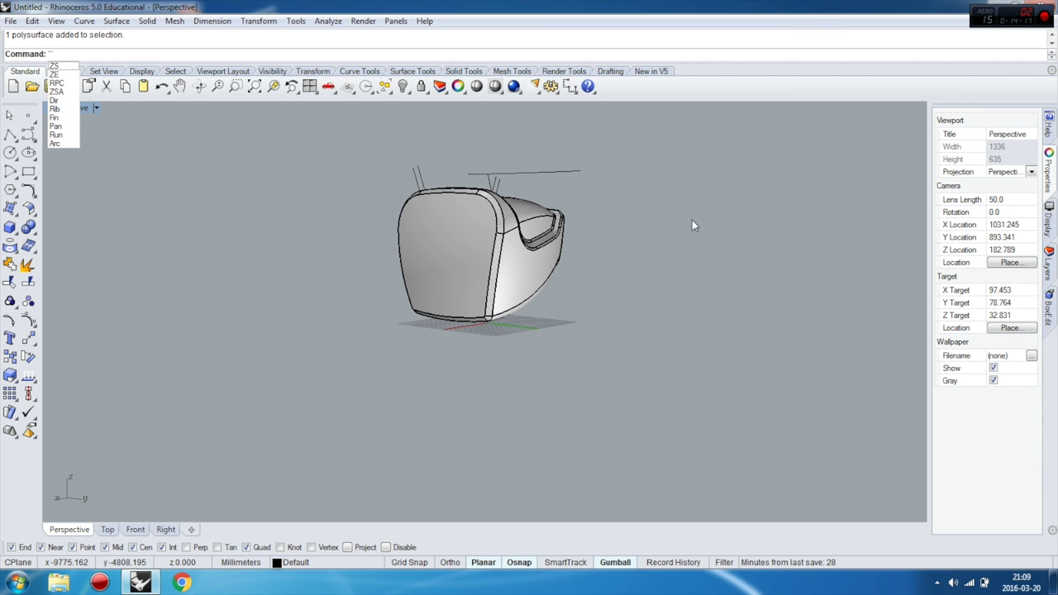
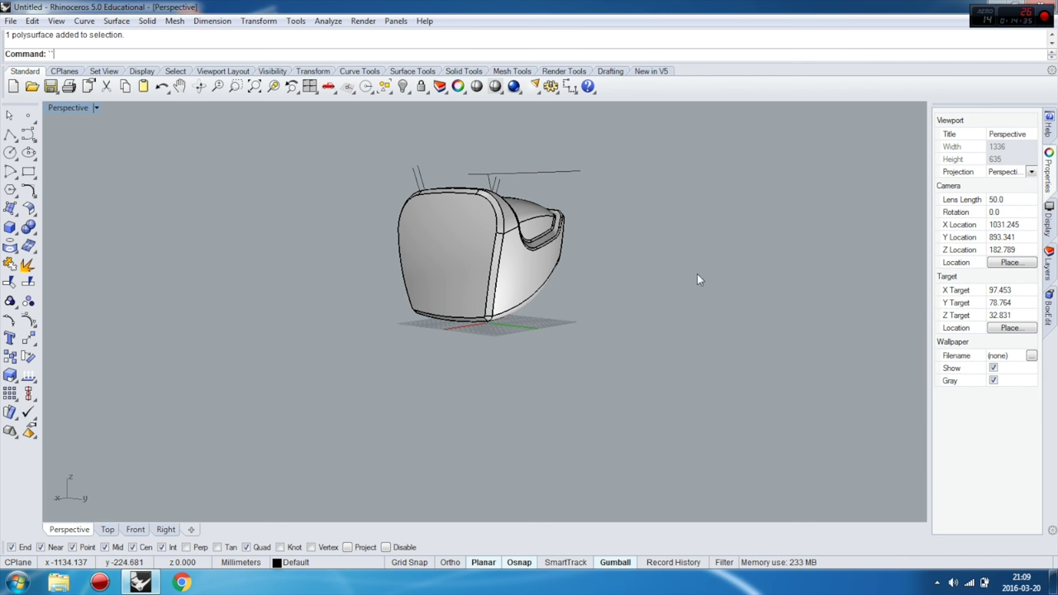
# In Right view, draw a long shallow arc spanning beneath the chair.
pyautogui.moveTo(635, 276)
pyautogui.mouseDown(button='right')
pyautogui.moveTo(355, 291)
pyautogui.moveTo(278, 347)
pyautogui.mouseUp(button='right')
pyautogui.click(168, 530)
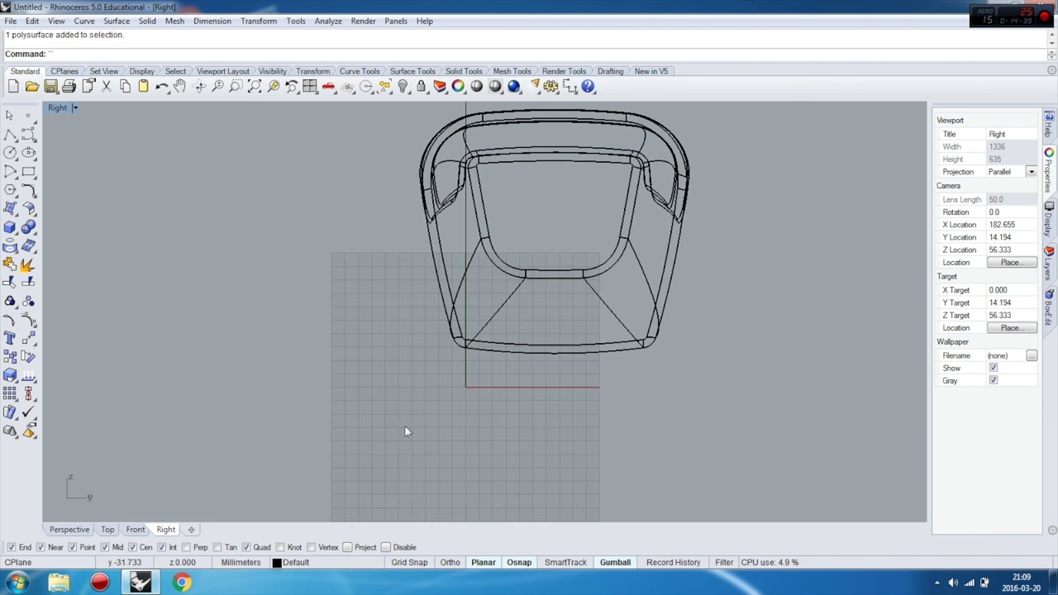
pyautogui.scroll(-3, 430, 376)
pyautogui.scroll(1, 559, 299)
pyautogui.scroll(1, 559, 299)
pyautogui.scroll(-2, 496, 294)
pyautogui.scroll(1, 459, 286)
pyautogui.scroll(1, 320, 287)
pyautogui.click(12, 172)
pyautogui.click(47, 177)
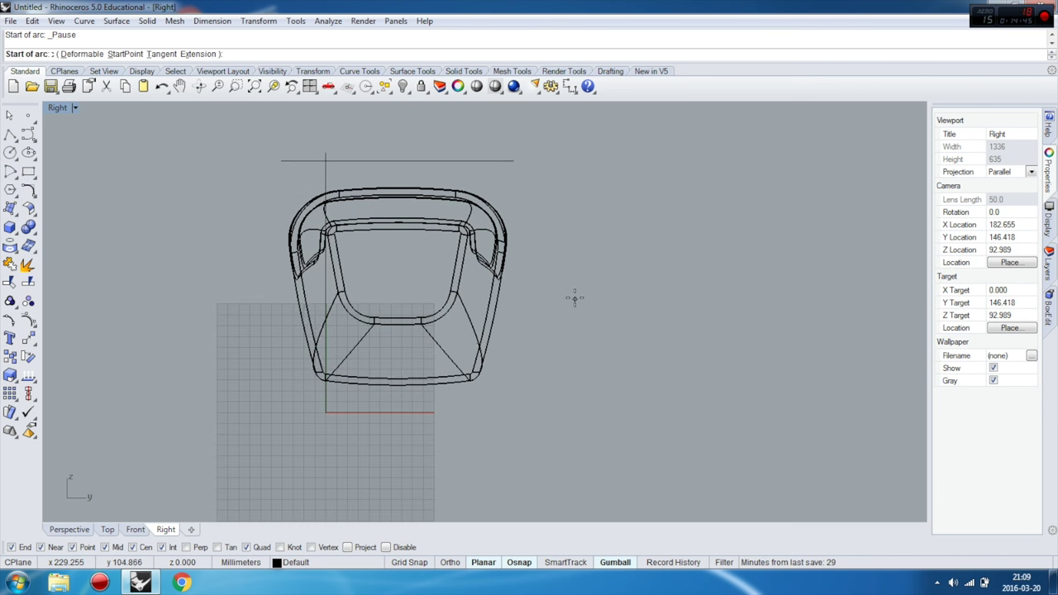
pyautogui.scroll(-2, 574, 295)
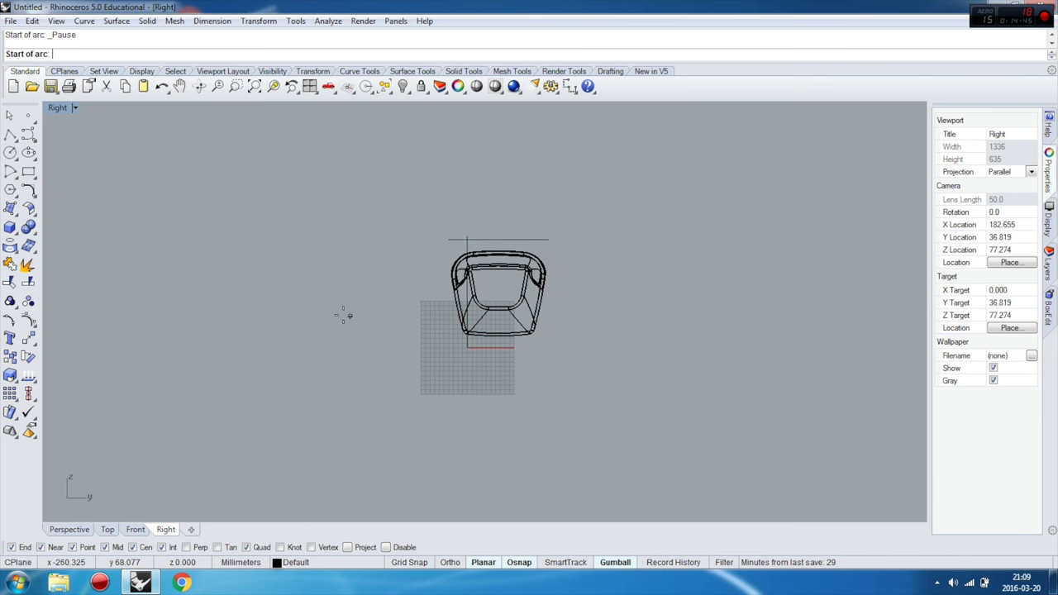
pyautogui.click(319, 360)
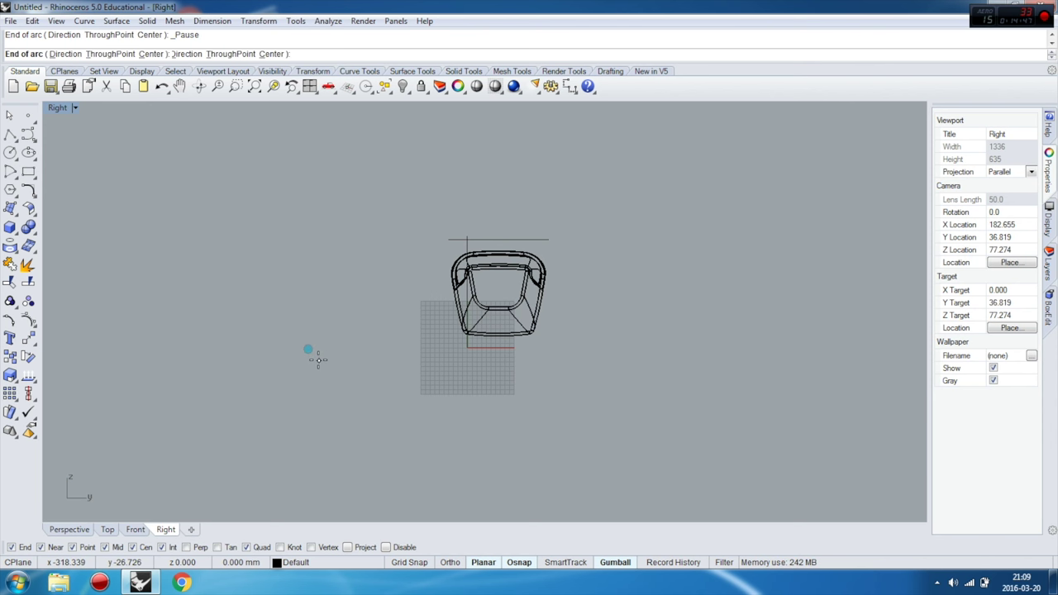
pyautogui.click(744, 361)
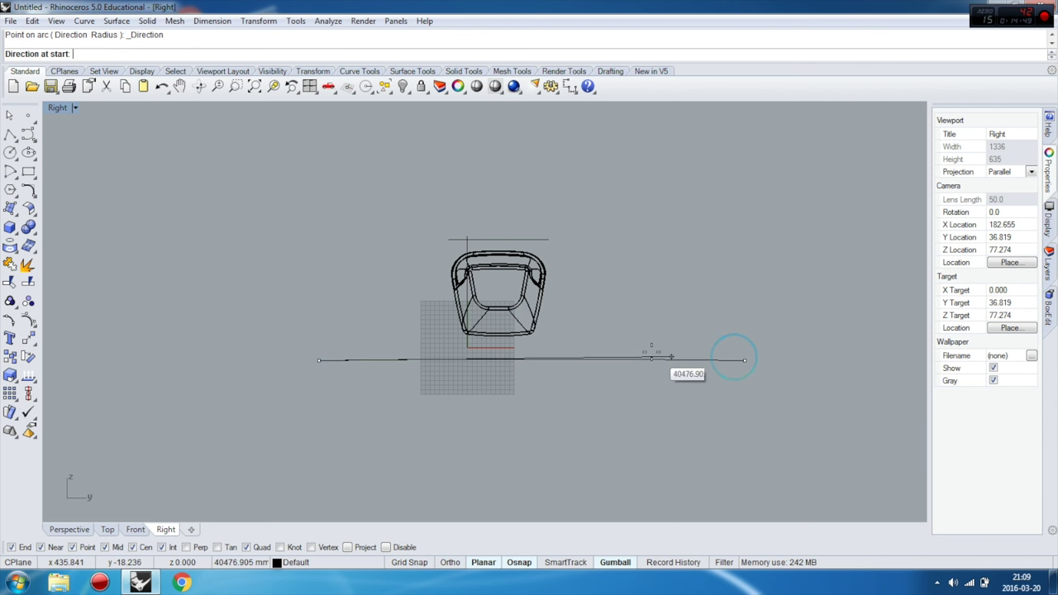
pyautogui.click(576, 237)
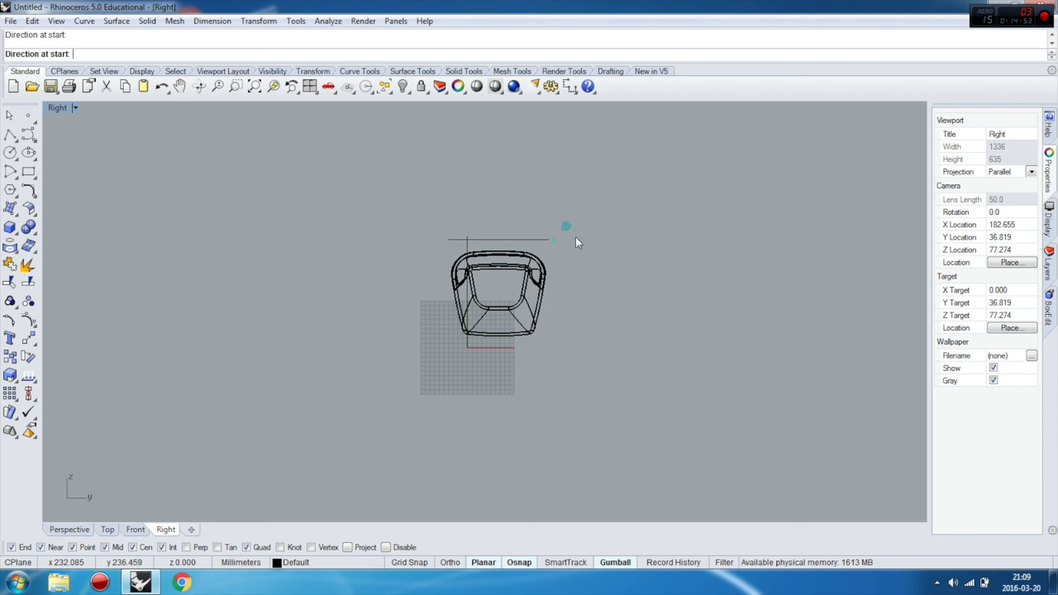
# Move the arc from its midpoint up to the quad point on the chair's underside.
pyautogui.click(584, 317)
pyautogui.moveTo(578, 335); pyautogui.dragTo(668, 336)
pyautogui.click(28, 338)
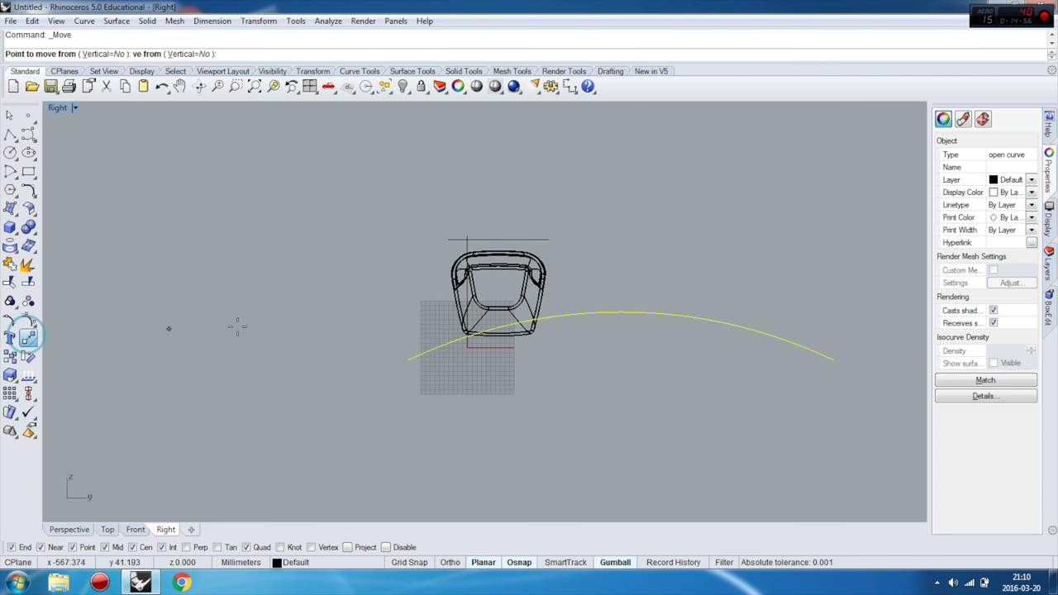
pyautogui.click(629, 311)
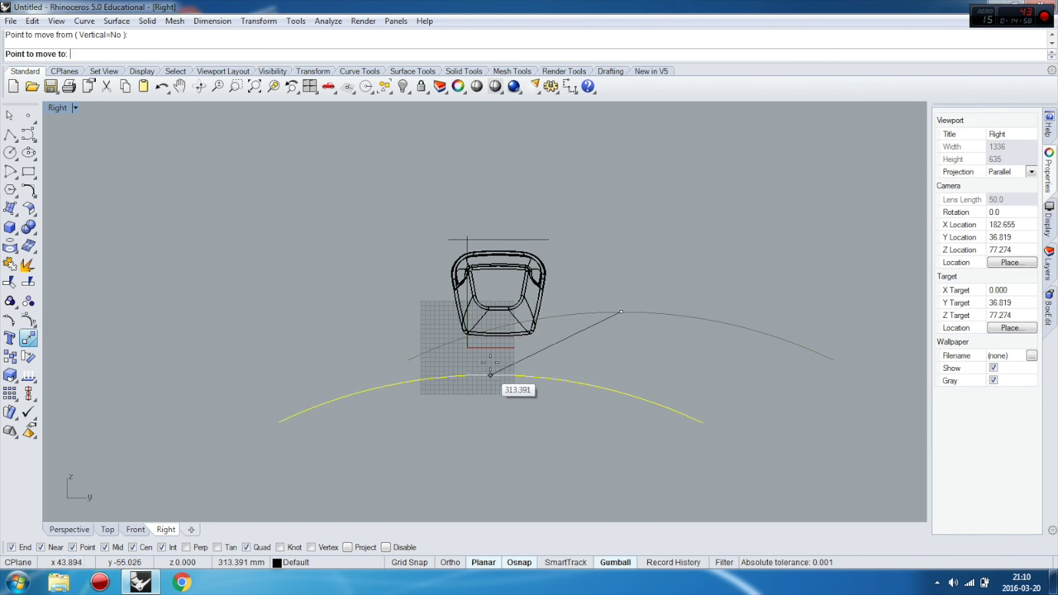
pyautogui.scroll(4, 496, 347)
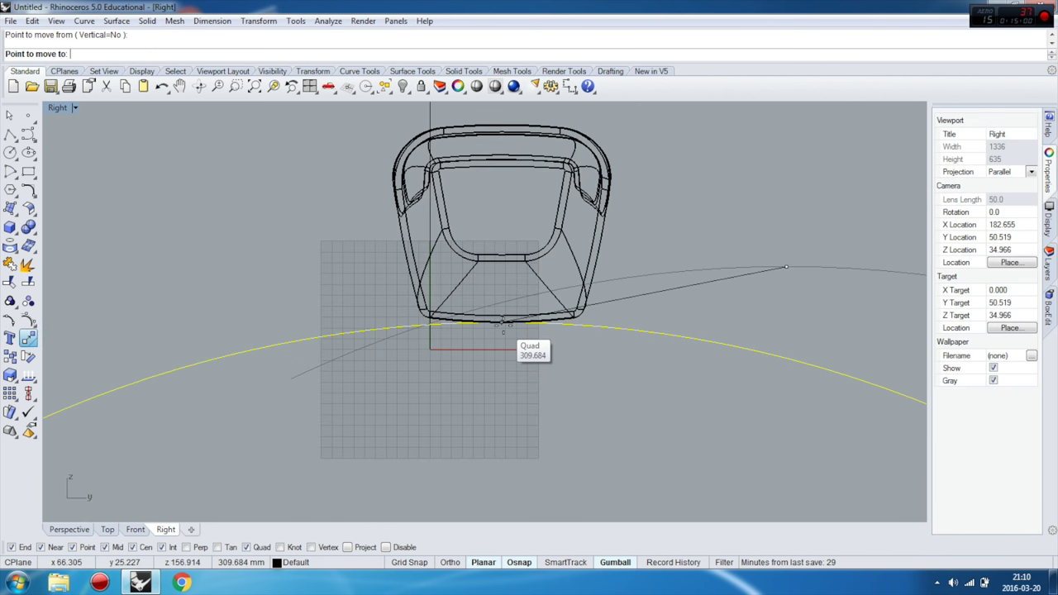
pyautogui.click(504, 327)
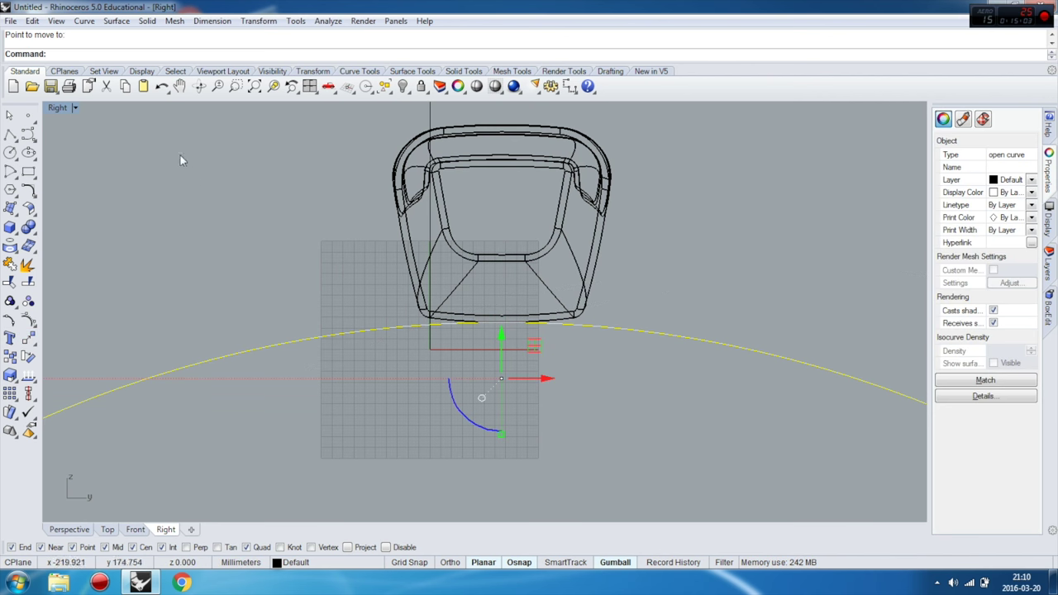
# In maximized Perspective, drag the arc with the gumball so it sweeps away beneath the chair.
pyautogui.doubleClick(57, 108)
pyautogui.doubleClick(512, 109)
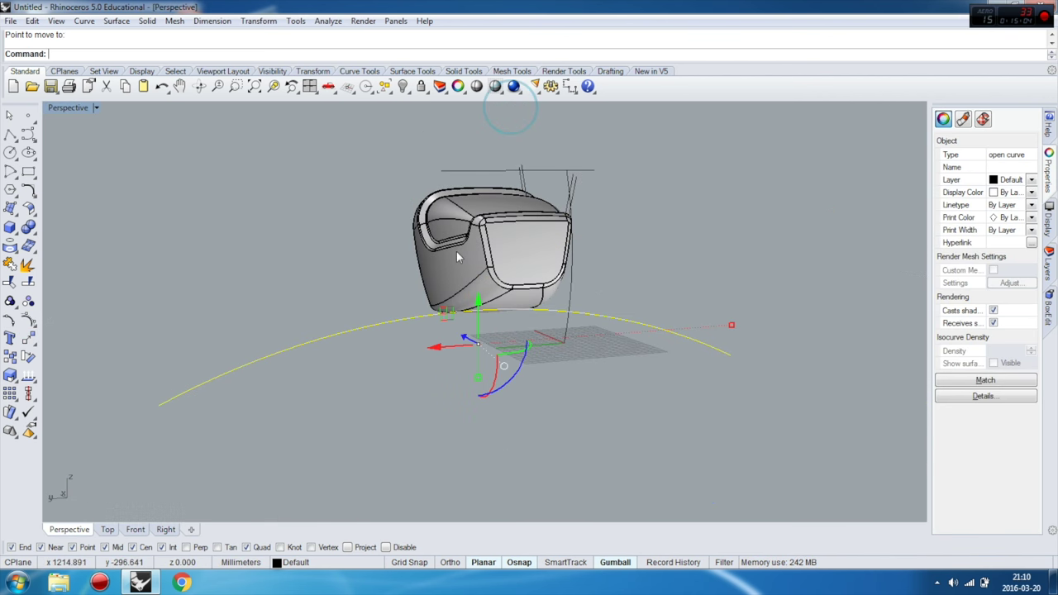
pyautogui.moveTo(457, 252); pyautogui.dragTo(495, 339, button='right')
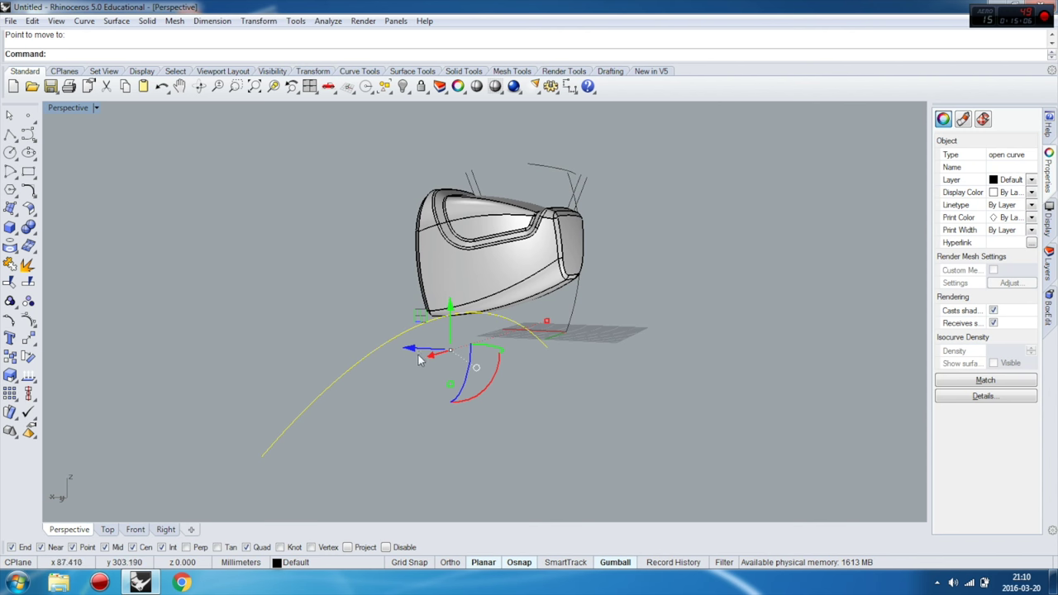
pyautogui.moveTo(419, 359)
pyautogui.mouseDown()
pyautogui.moveTo(500, 286)
pyautogui.moveTo(498, 273)
pyautogui.mouseUp()
pyautogui.moveTo(529, 286)
pyautogui.mouseDown(button='right')
pyautogui.moveTo(721, 358)
pyautogui.moveTo(629, 335)
pyautogui.mouseUp(button='right')
pyautogui.moveTo(463, 313); pyautogui.dragTo(495, 269)
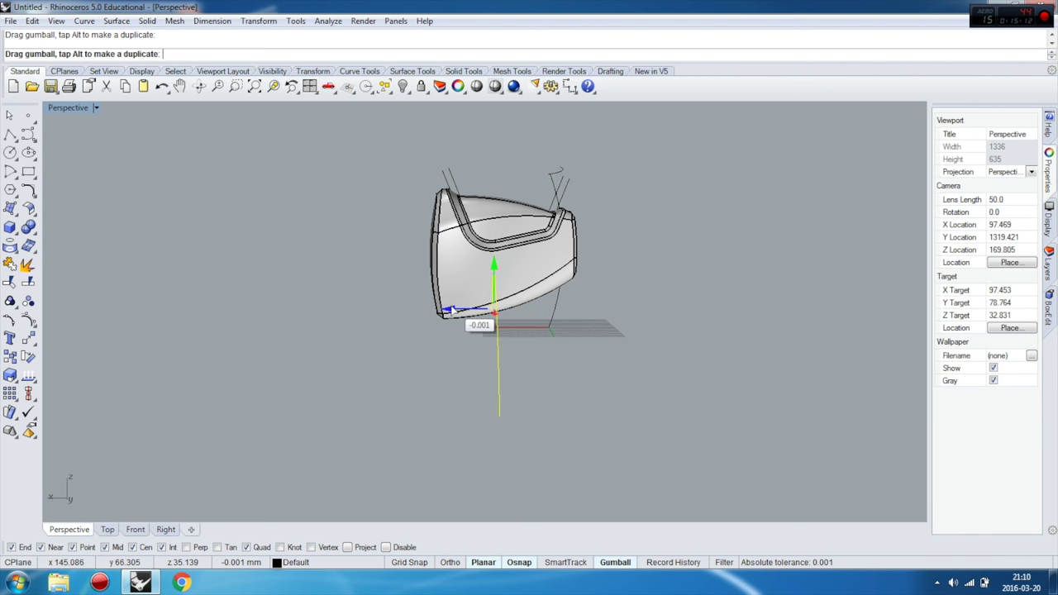
pyautogui.press('Escape')
pyautogui.moveTo(602, 334)
pyautogui.mouseDown(button='right')
pyautogui.moveTo(541, 372)
pyautogui.moveTo(545, 364)
pyautogui.mouseUp(button='right')
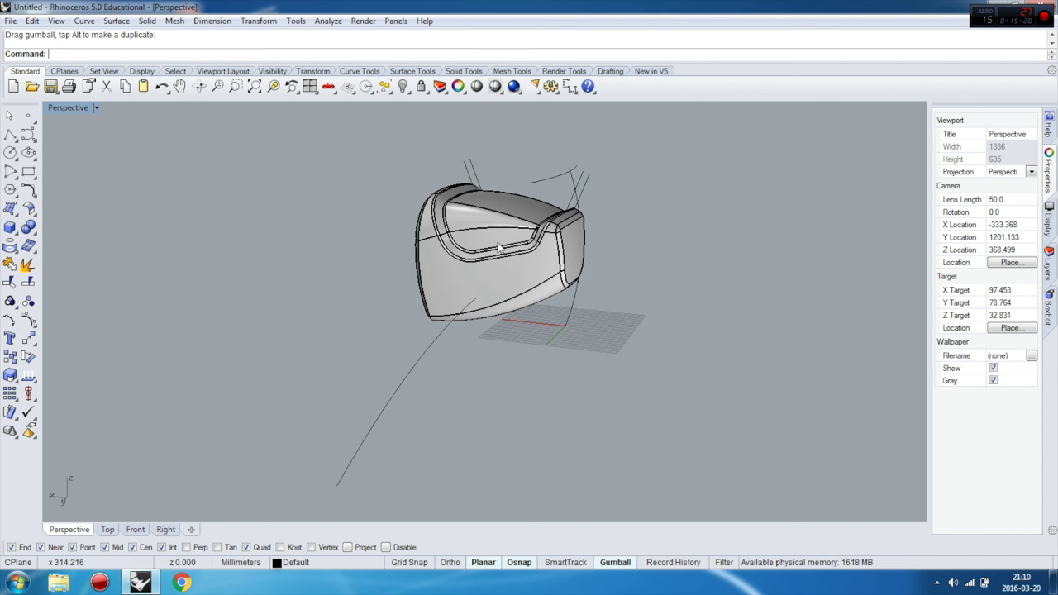
pyautogui.scroll(-3, 521, 238)
pyautogui.moveTo(540, 309)
pyautogui.mouseDown(button='right')
pyautogui.moveTo(502, 342)
pyautogui.moveTo(428, 328)
pyautogui.mouseUp(button='right')
pyautogui.scroll(1, 510, 353)
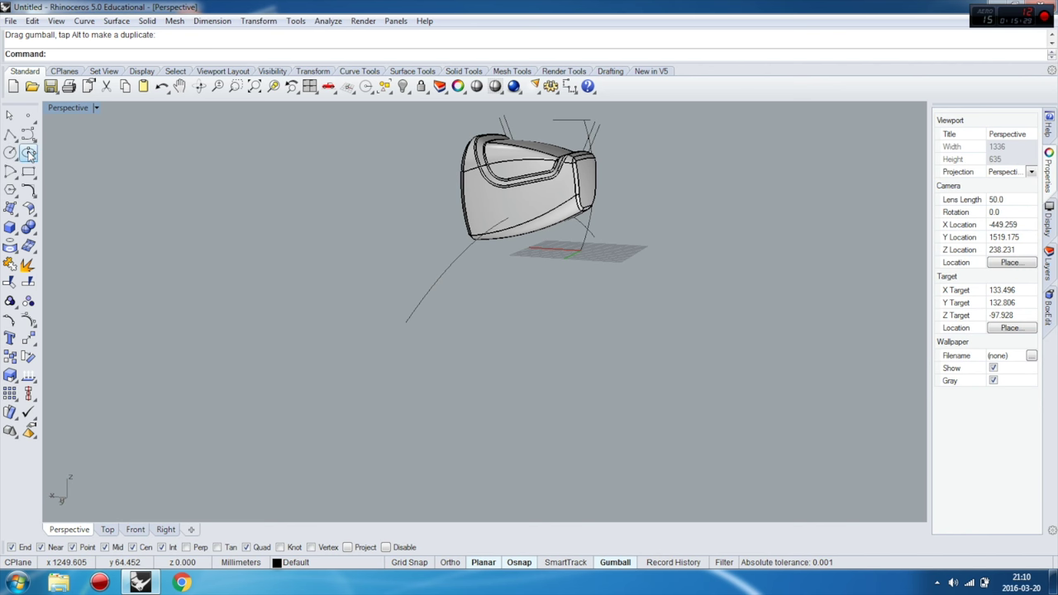
# Draw a flat ellipse in Front view, centred on the arc's lower end.
pyautogui.click(29, 154)
pyautogui.click(405, 322)
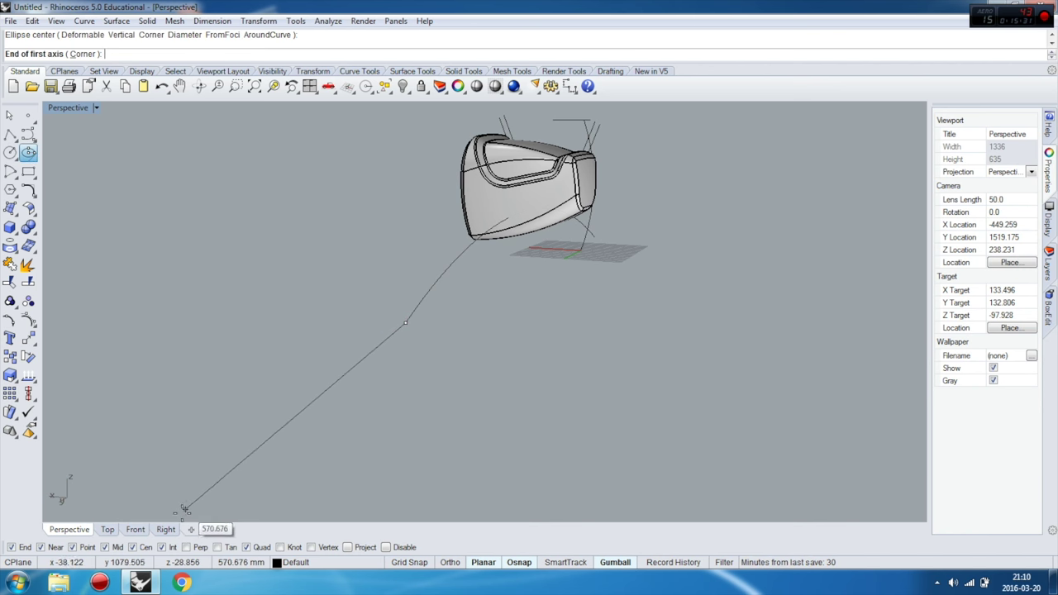
pyautogui.click(166, 530)
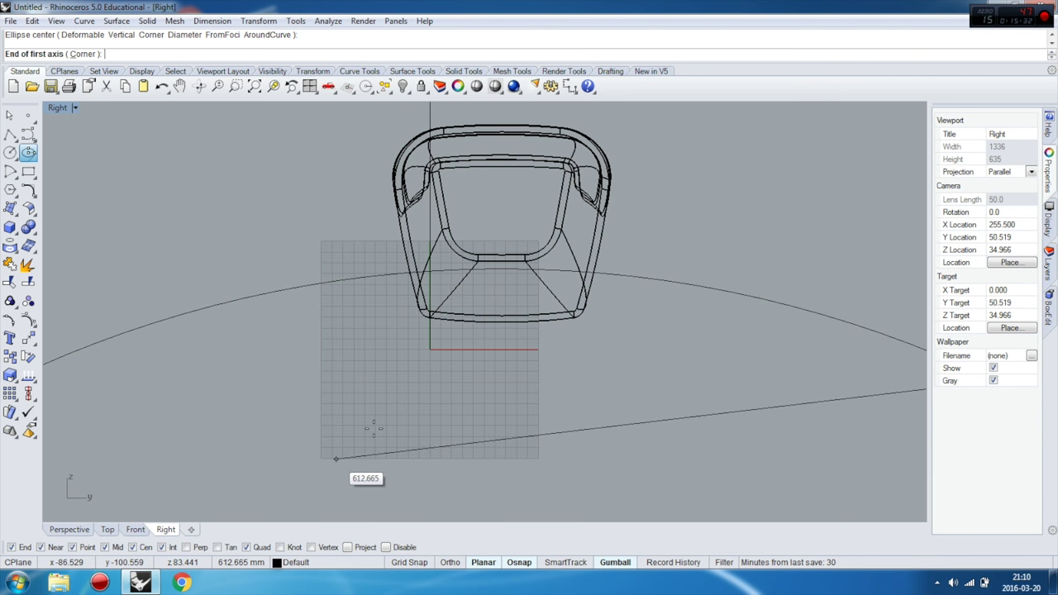
pyautogui.click(136, 530)
pyautogui.scroll(-8, 350, 455)
pyautogui.scroll(5, 395, 347)
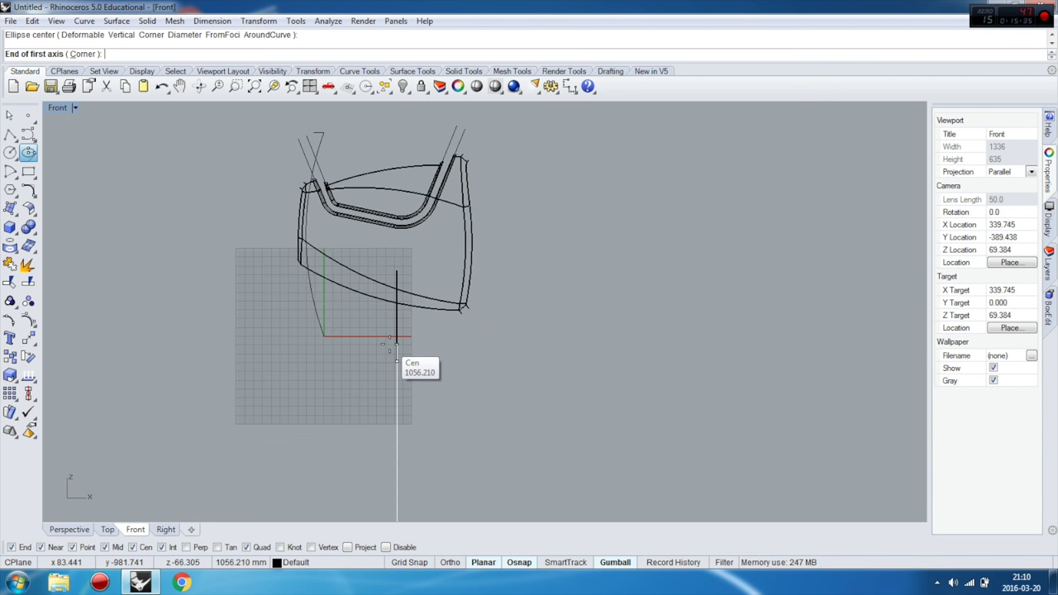
pyautogui.scroll(2, 396, 348)
pyautogui.click(451, 366)
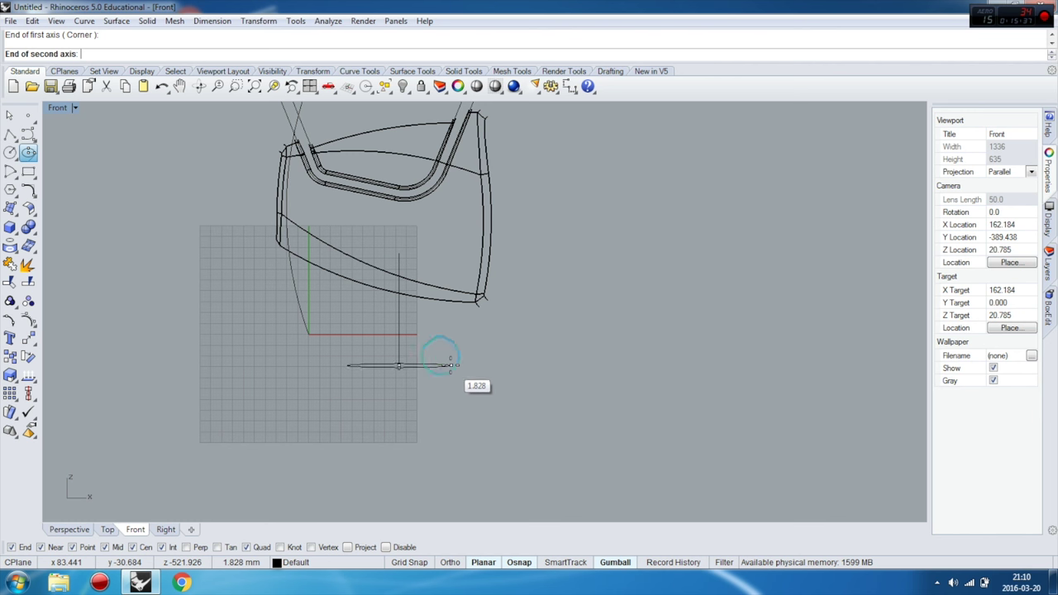
pyautogui.click(450, 365)
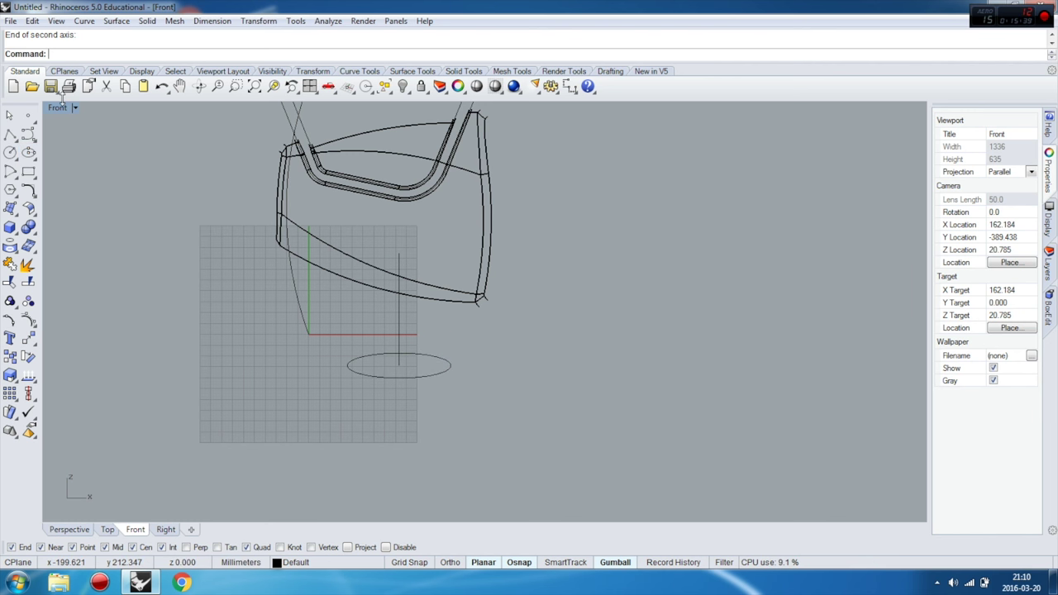
# Return to a maximized Perspective view and select the new ellipse.
pyautogui.doubleClick(64, 108)
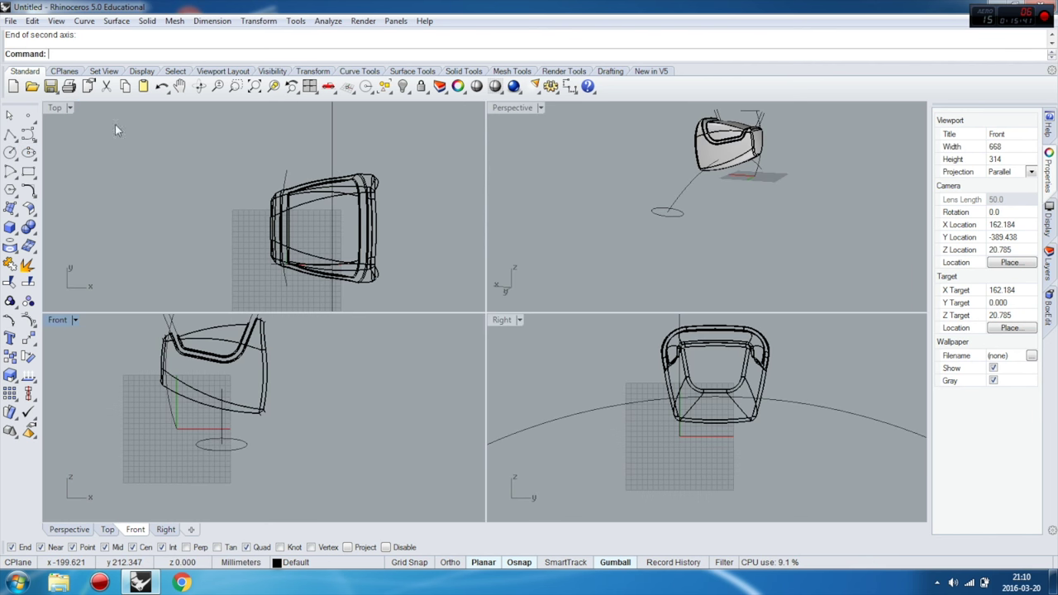
pyautogui.doubleClick(529, 107)
pyautogui.moveTo(525, 113); pyautogui.dragTo(377, 355, button='right')
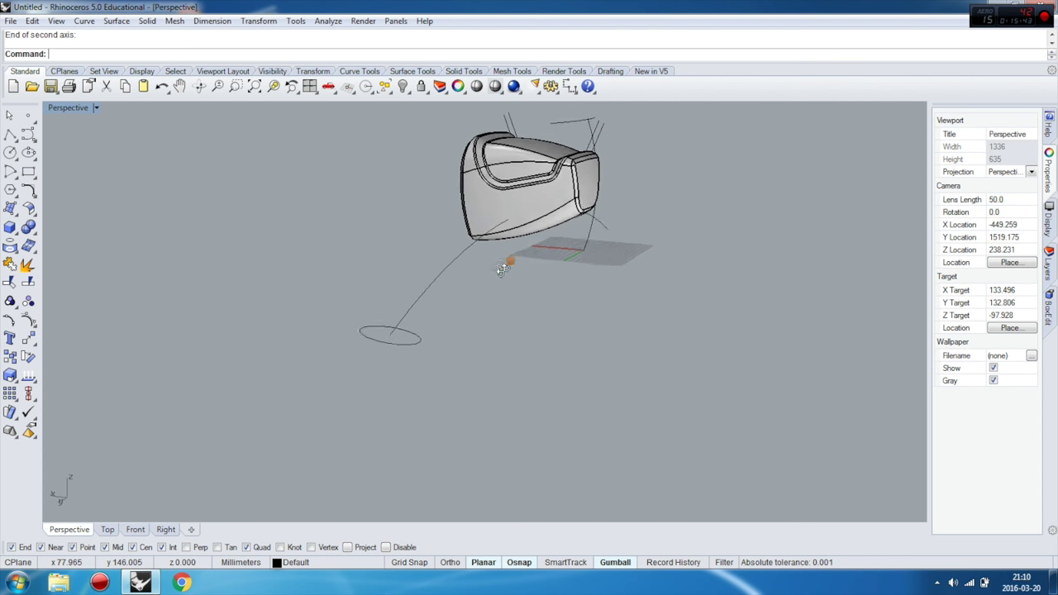
pyautogui.click(397, 346)
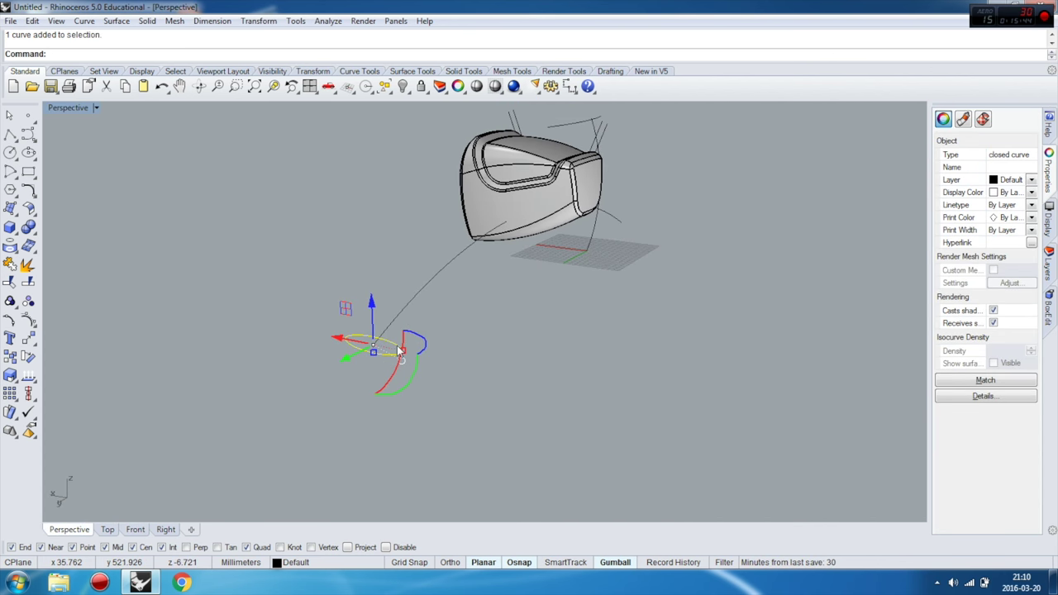
# Mirror the ellipse across a two-point plane on the chair to the arc's other end.
pyautogui.click(30, 339)
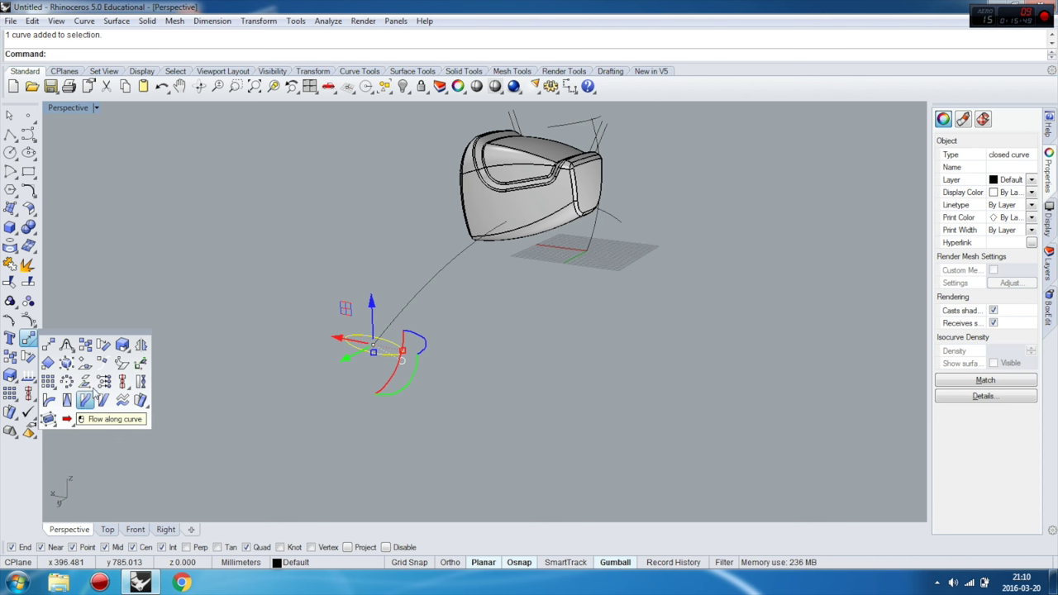
pyautogui.click(139, 344)
pyautogui.moveTo(493, 274); pyautogui.dragTo(582, 269, button='right')
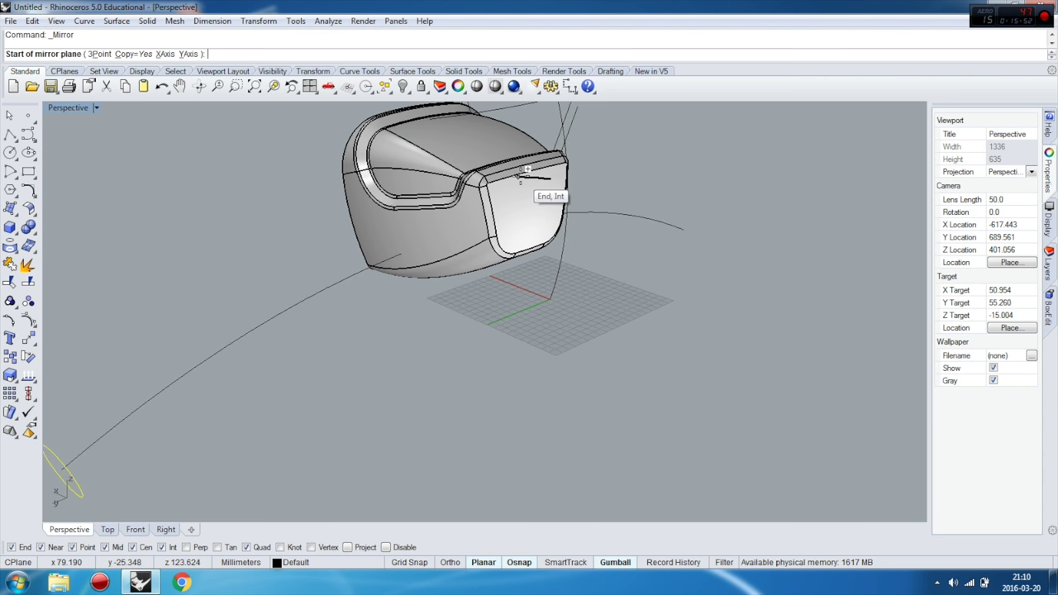
pyautogui.click(534, 240)
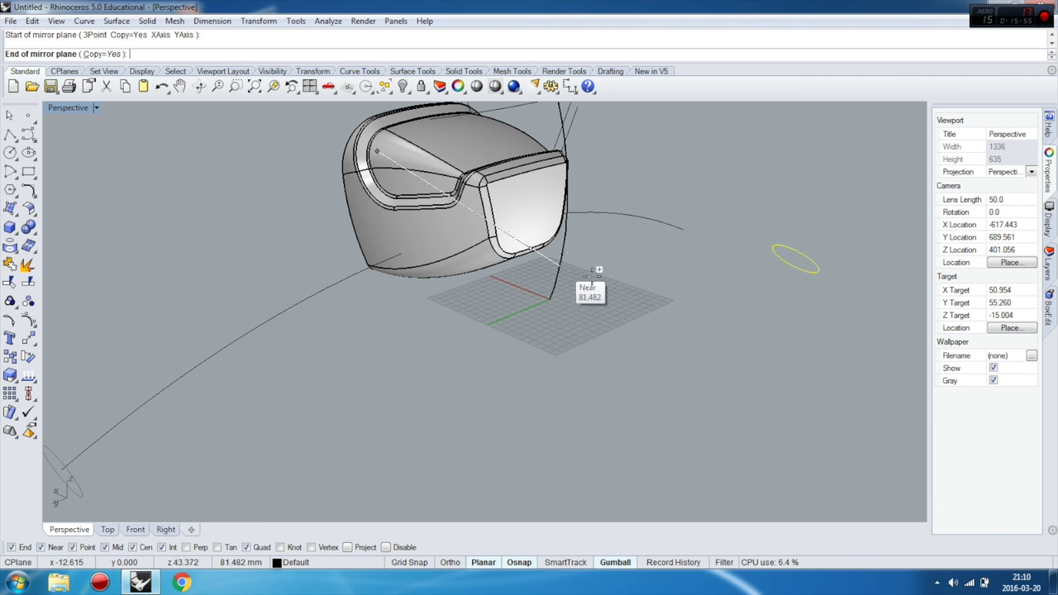
pyautogui.click(632, 293)
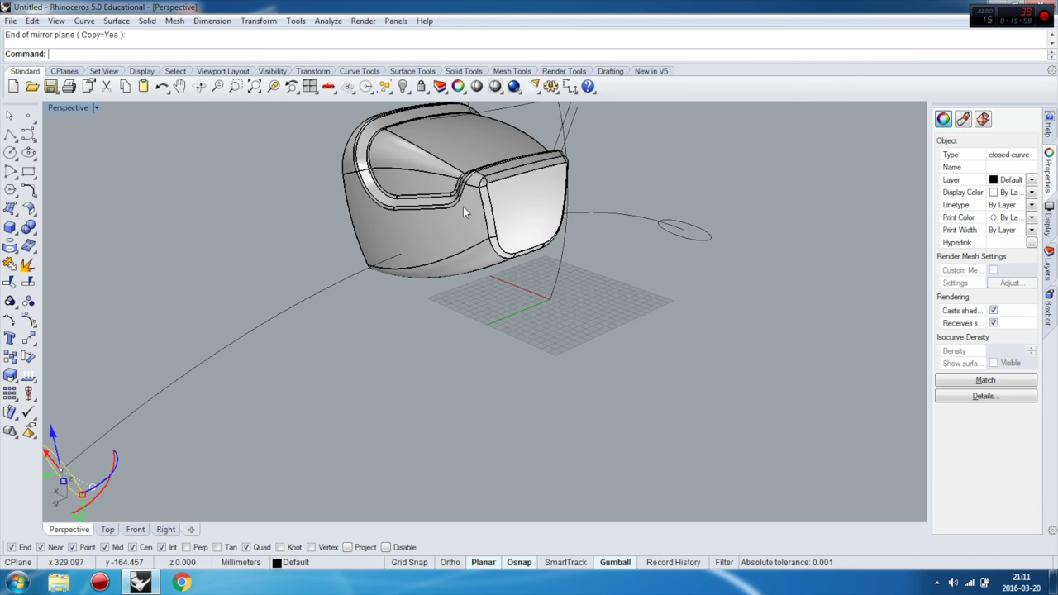
# Hide the chair body, leaving only the arc and ellipses visible.
pyautogui.moveTo(432, 280); pyautogui.dragTo(500, 300, button='right')
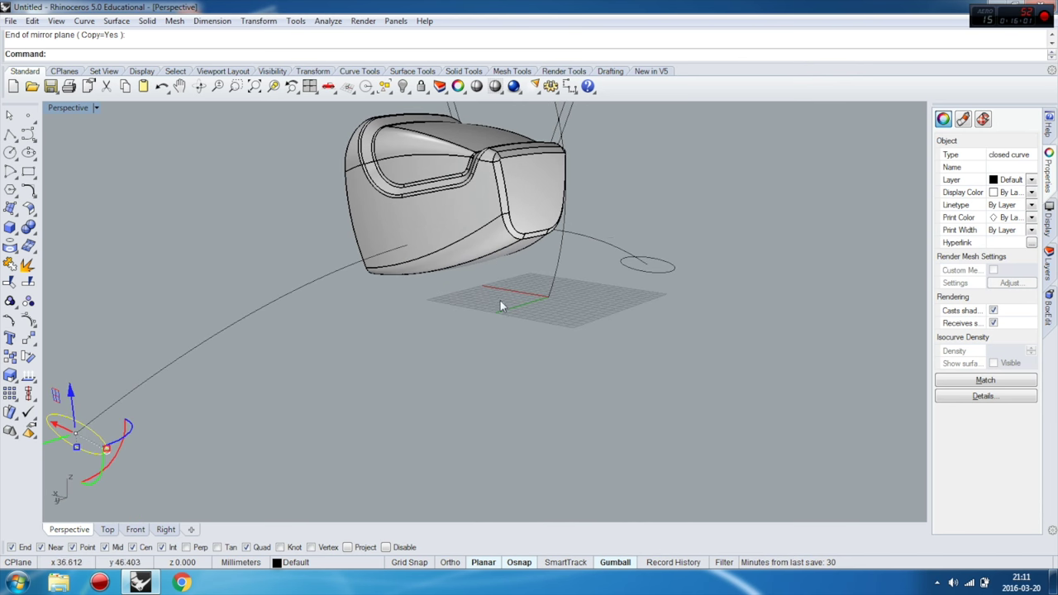
pyautogui.click(478, 248)
pyautogui.click(402, 85)
pyautogui.moveTo(366, 199)
pyautogui.mouseDown(button='right')
pyautogui.moveTo(482, 218)
pyautogui.moveTo(707, 356)
pyautogui.mouseUp(button='right')
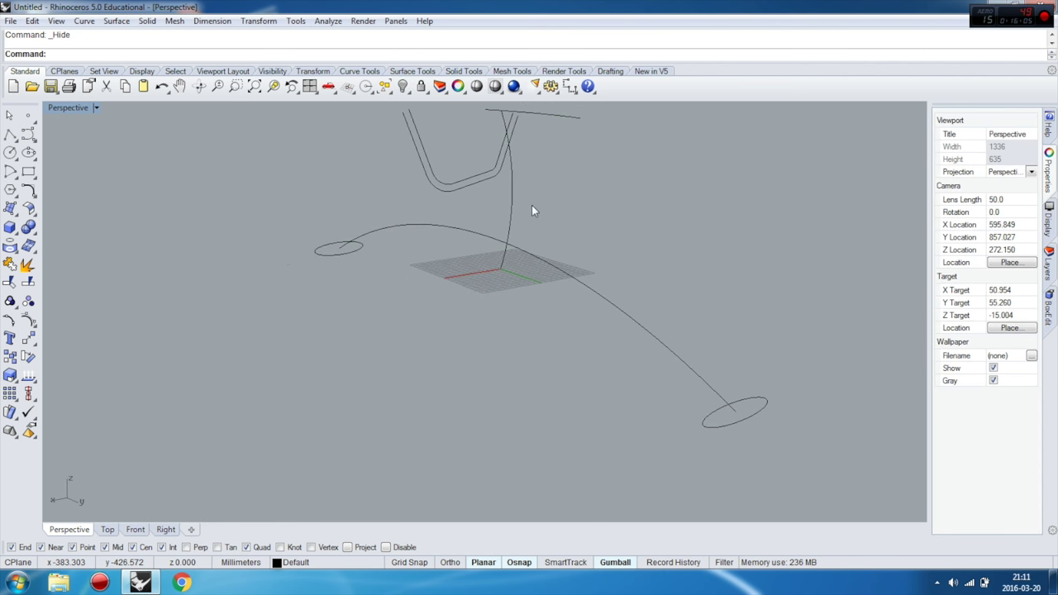
# Copy the end ellipse from the curve end to the arc's midpoint.
pyautogui.click(9, 356)
pyautogui.click(701, 354)
pyautogui.press('Return')
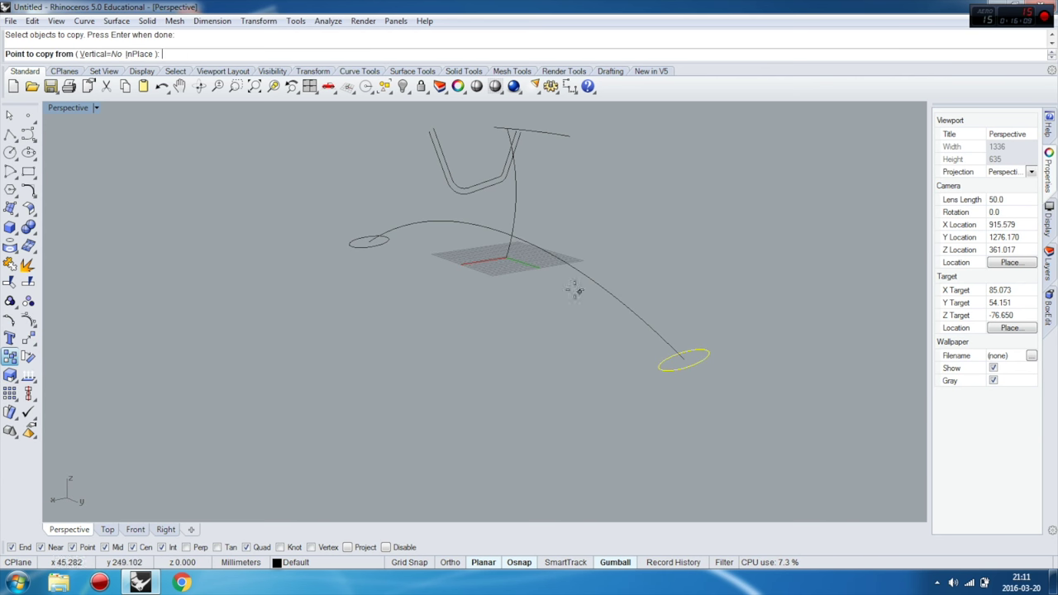
pyautogui.click(682, 358)
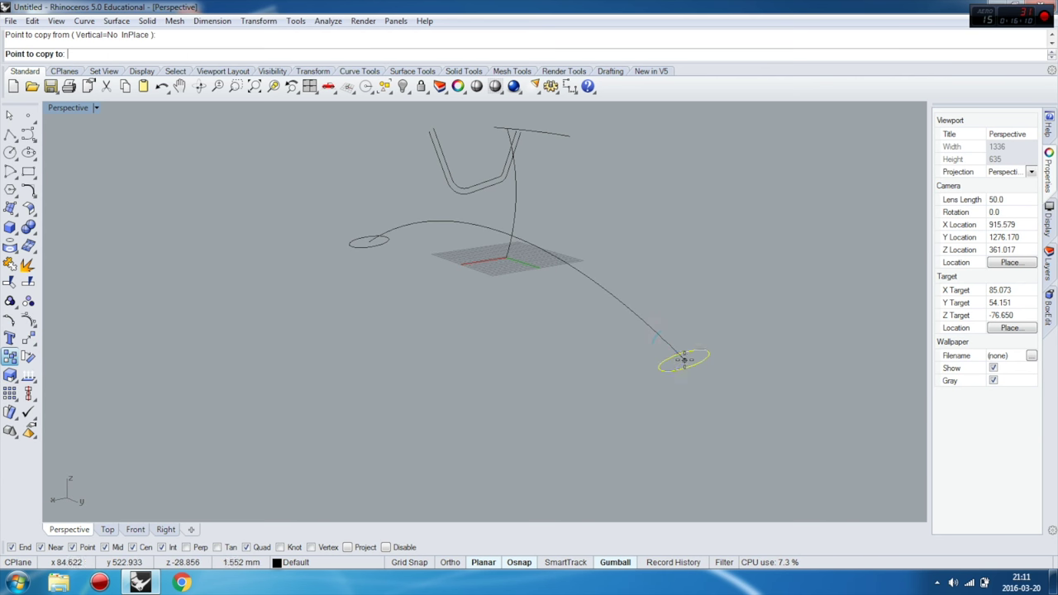
pyautogui.moveTo(509, 260); pyautogui.dragTo(496, 257, button='right')
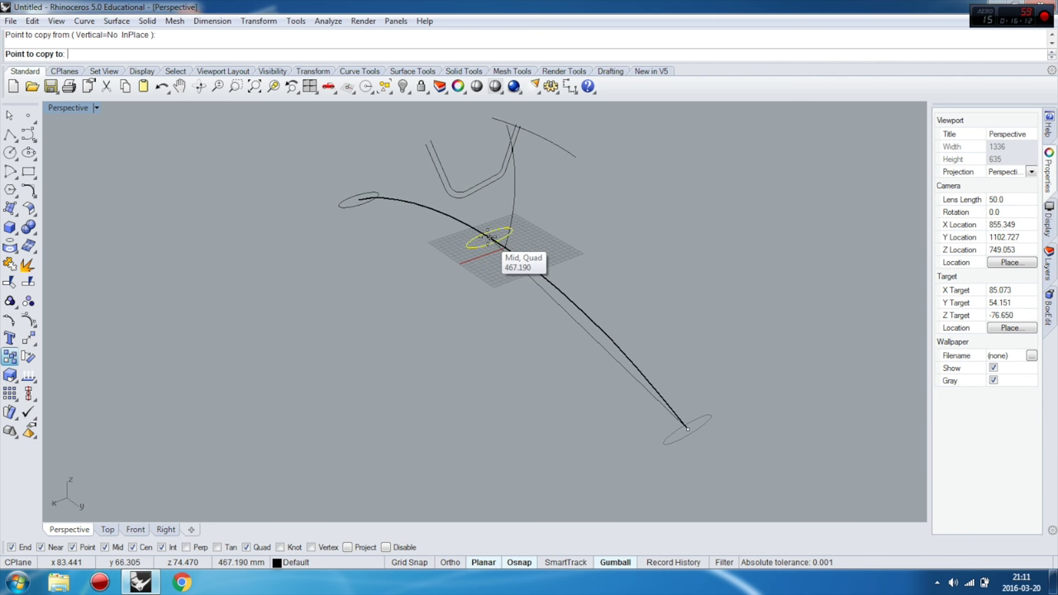
pyautogui.click(481, 243)
pyautogui.press('Return')
# Scale the middle ellipse up to about 64.246 mm with the gumball.
pyautogui.click(480, 244)
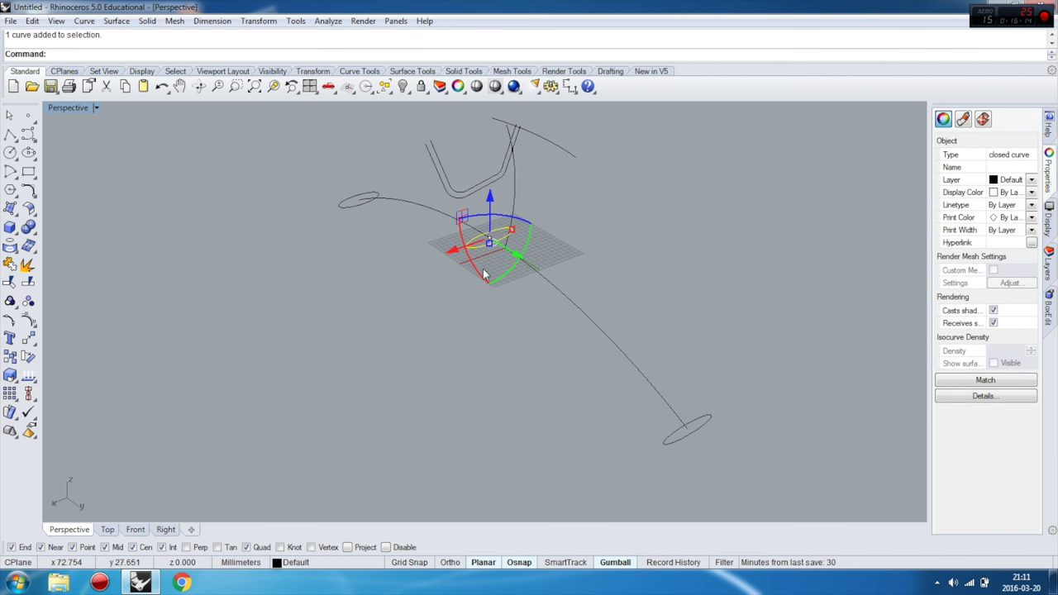
pyautogui.scroll(2, 513, 233)
pyautogui.scroll(2, 512, 238)
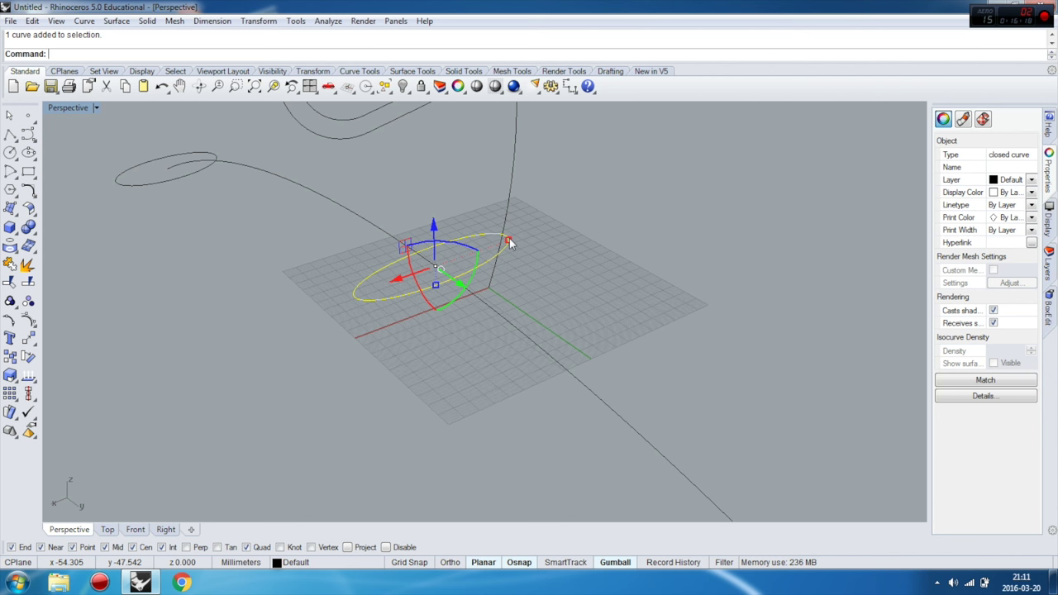
pyautogui.moveTo(509, 243); pyautogui.dragTo(558, 222)
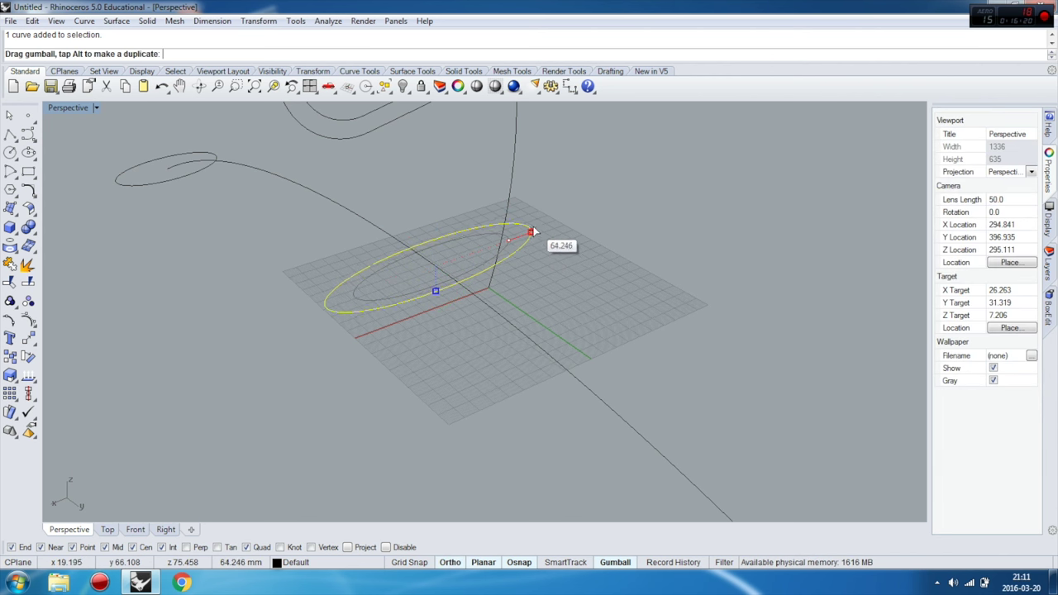
pyautogui.moveTo(558, 222); pyautogui.dragTo(558, 222)
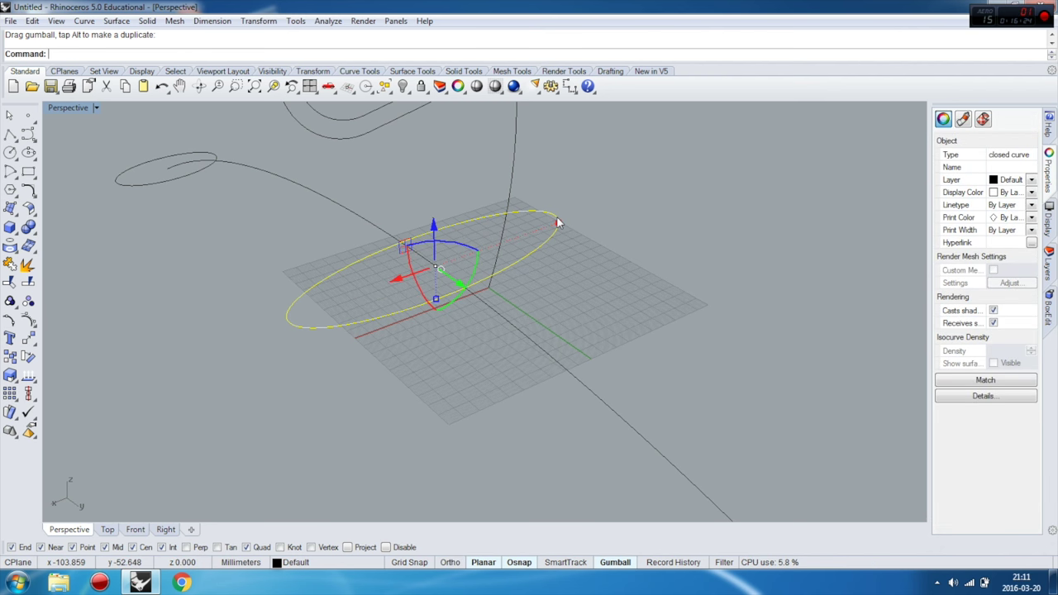
pyautogui.click(485, 258)
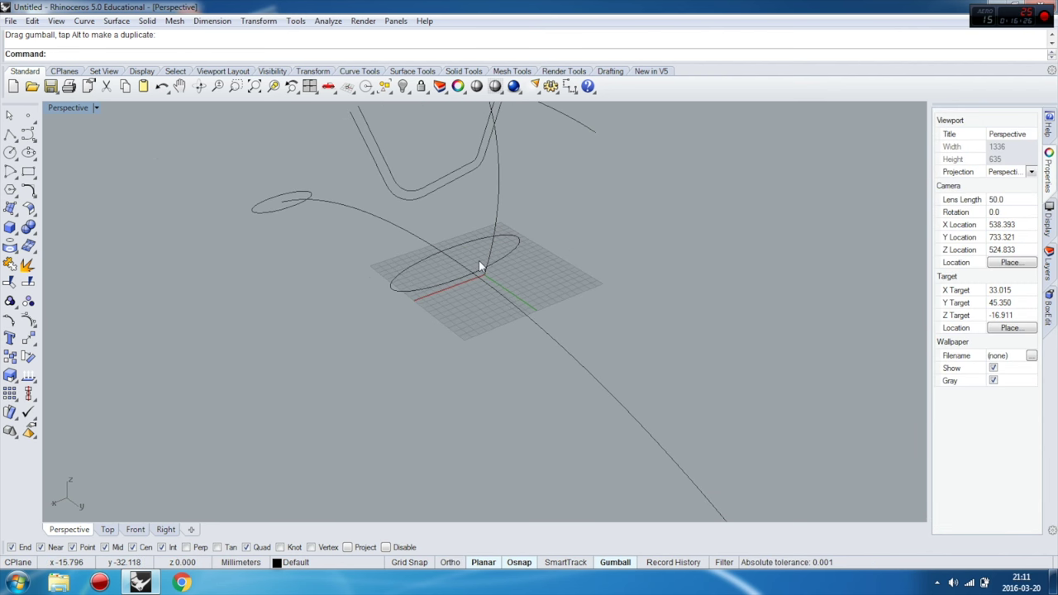
pyautogui.moveTo(486, 258); pyautogui.dragTo(643, 196, button='right')
pyautogui.moveTo(530, 285); pyautogui.dragTo(347, 273, button='right')
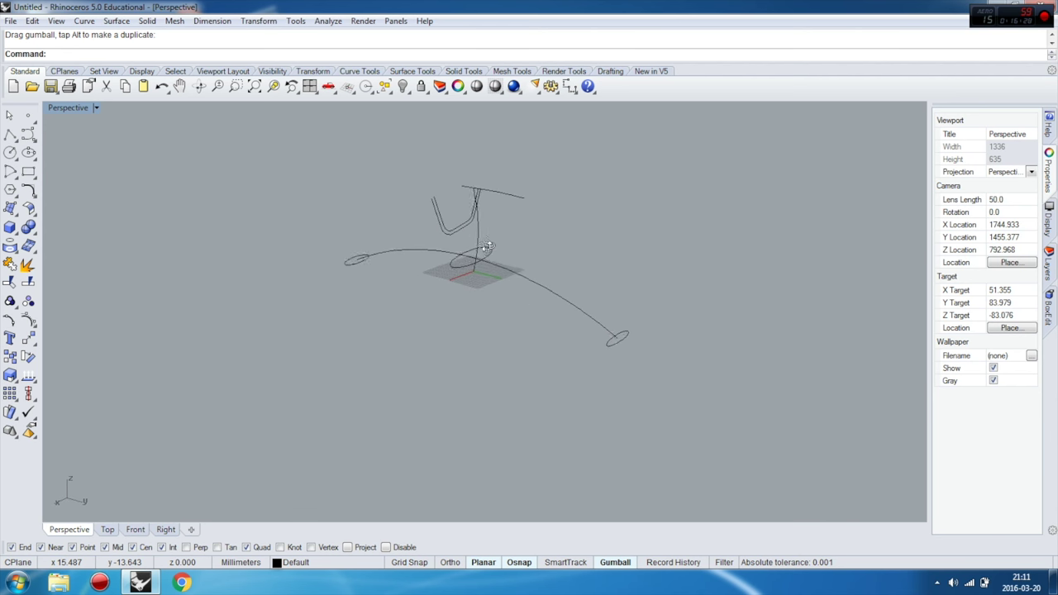
pyautogui.click(17, 216)
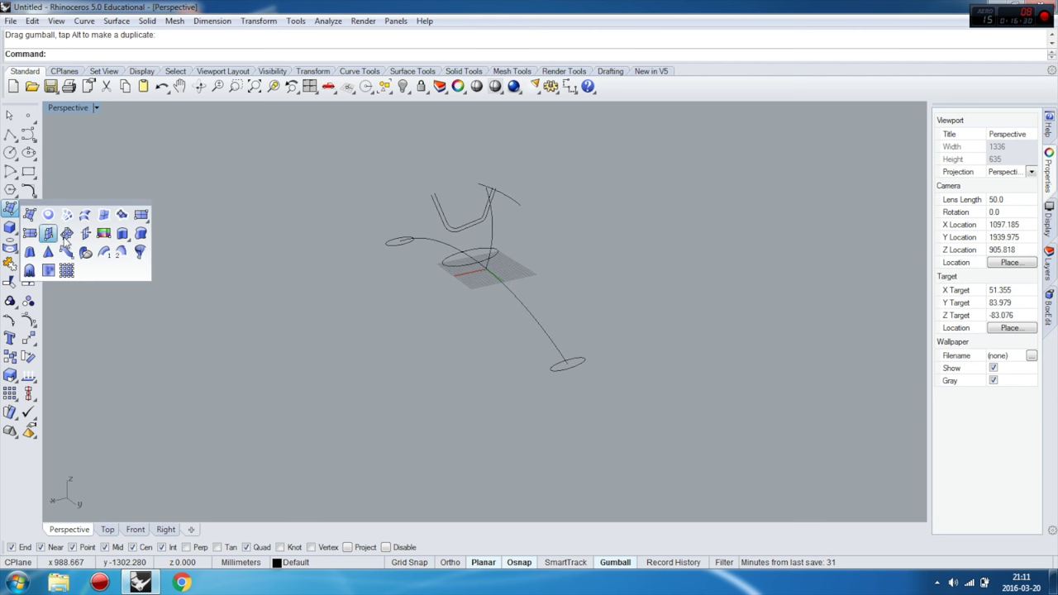
# Start Sweep 1 Rail and pick the foot, middle and small left ellipses as cross-sections.
pyautogui.click(104, 253)
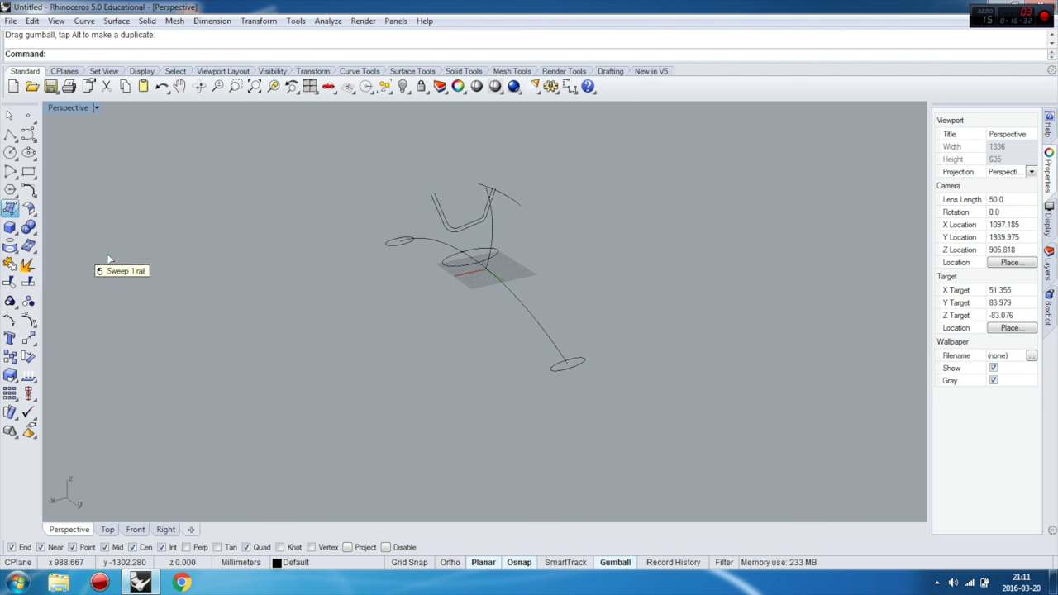
pyautogui.click(572, 361)
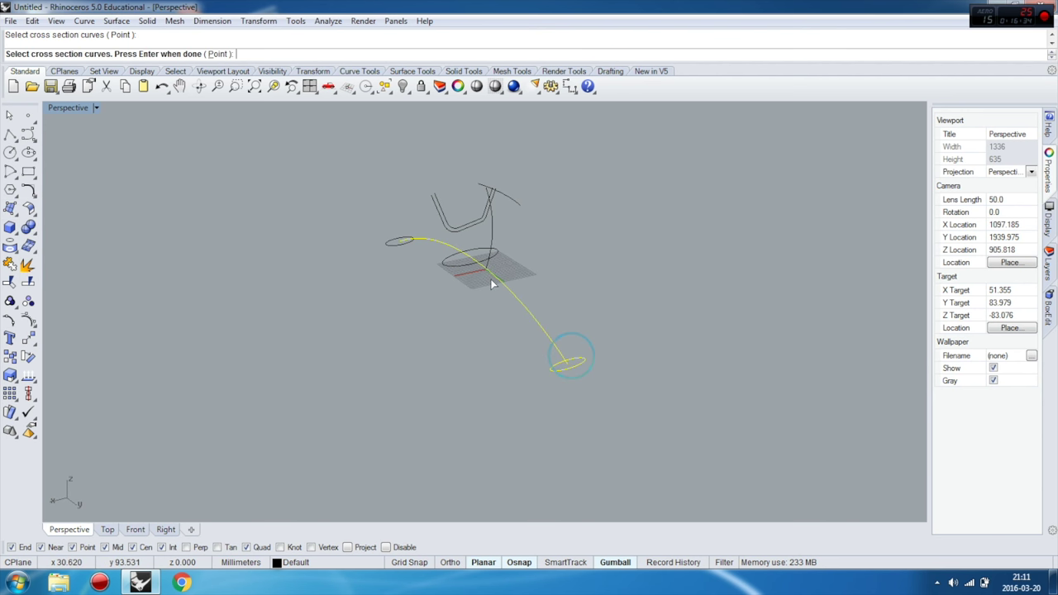
pyautogui.click(479, 253)
pyautogui.click(402, 241)
pyautogui.press('Return')
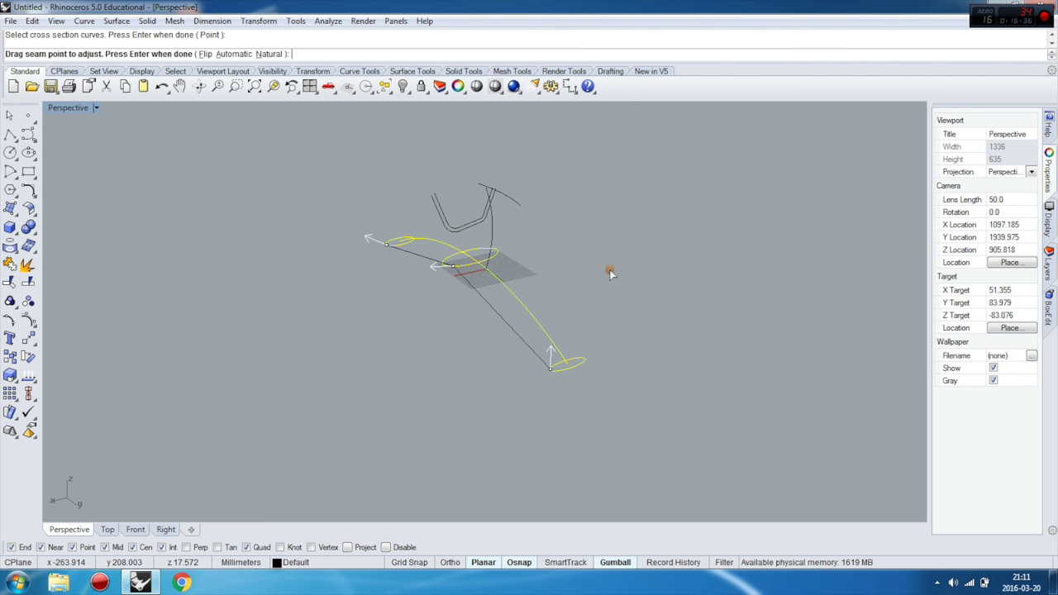
# Align the middle ellipse's seam and create the tapered swept leg surface.
pyautogui.scroll(3, 566, 285)
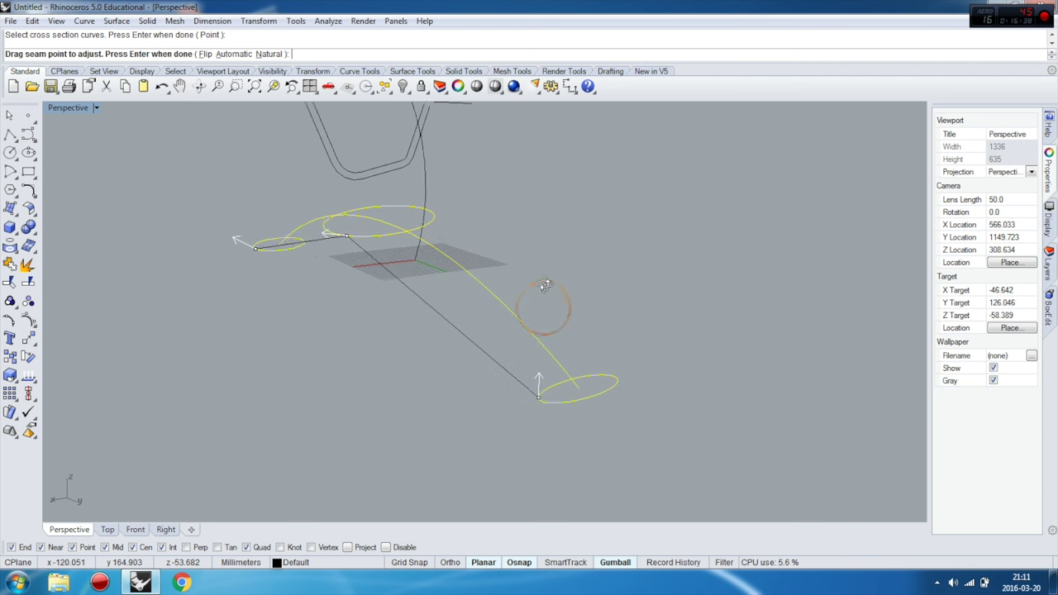
pyautogui.moveTo(570, 294)
pyautogui.mouseDown(button='right')
pyautogui.moveTo(519, 267)
pyautogui.moveTo(547, 286)
pyautogui.mouseUp(button='right')
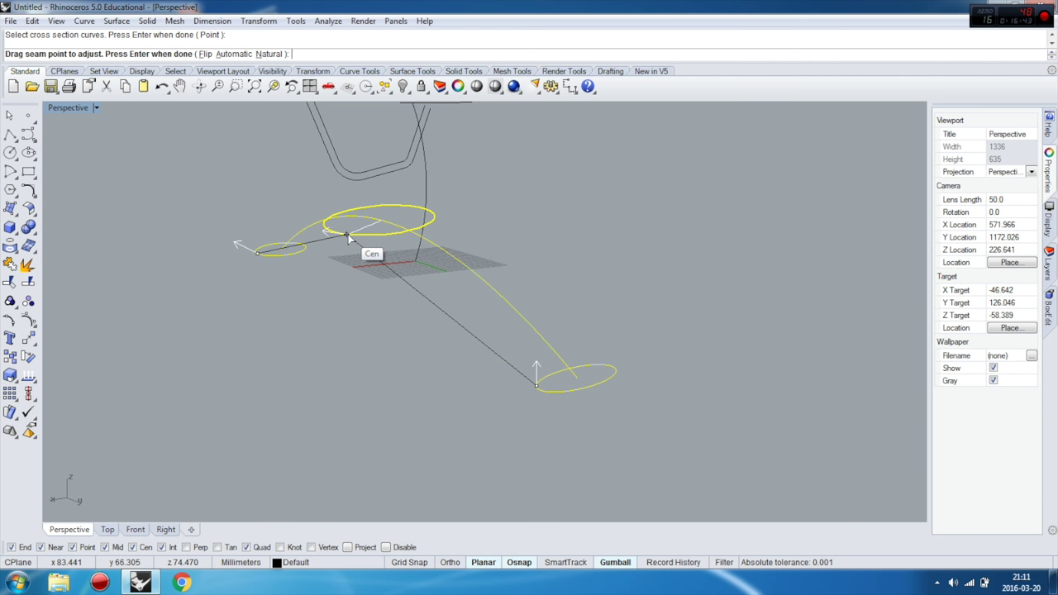
pyautogui.moveTo(346, 235); pyautogui.dragTo(326, 234)
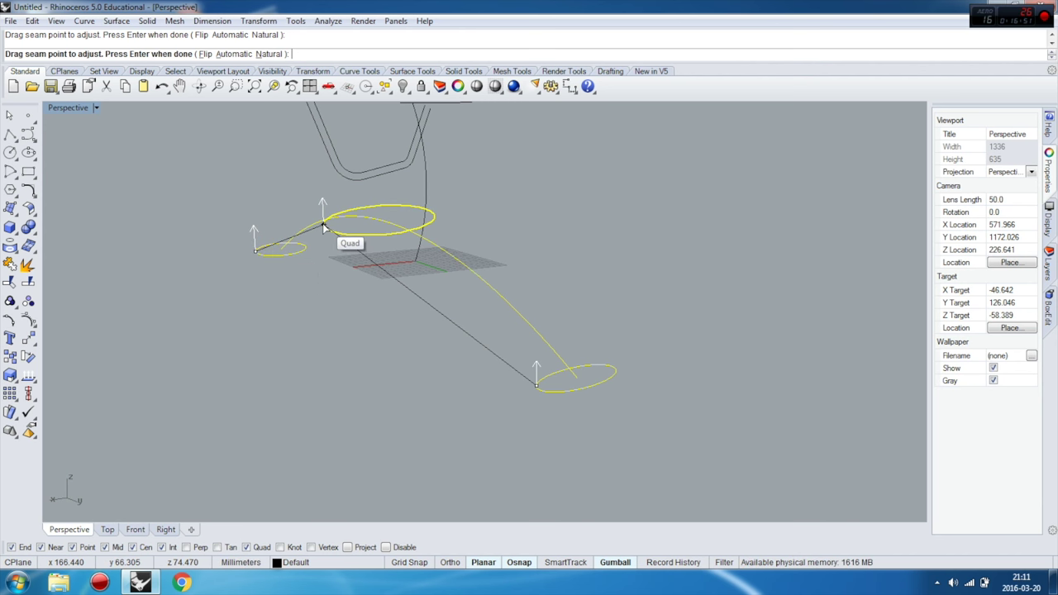
pyautogui.moveTo(326, 225)
pyautogui.mouseDown(button='right')
pyautogui.moveTo(575, 294)
pyautogui.moveTo(433, 314)
pyautogui.moveTo(378, 303)
pyautogui.moveTo(620, 296)
pyautogui.moveTo(521, 248)
pyautogui.moveTo(631, 249)
pyautogui.mouseUp(button='right')
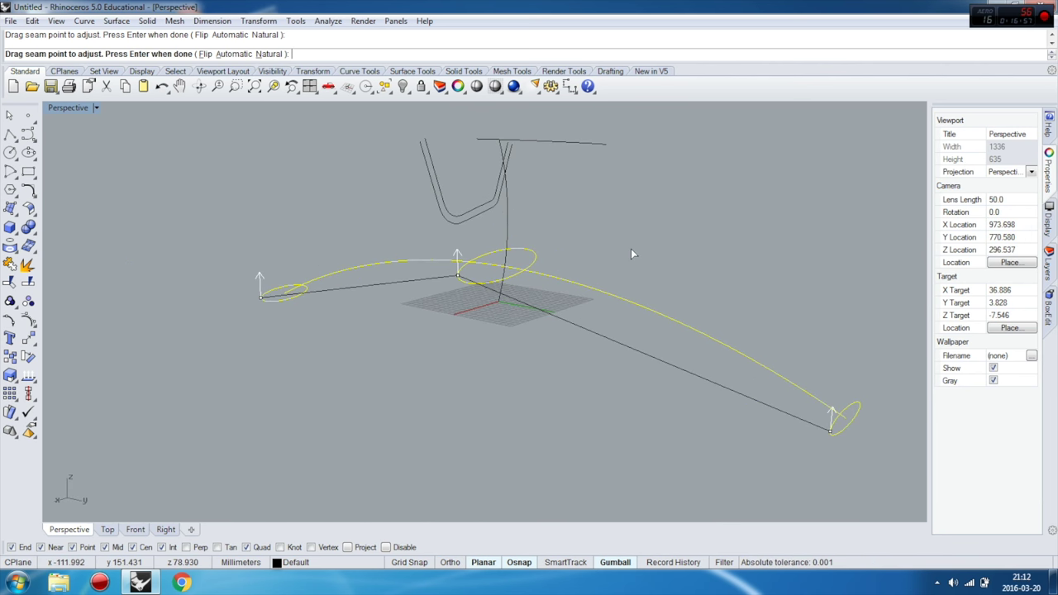
pyautogui.press('Return')
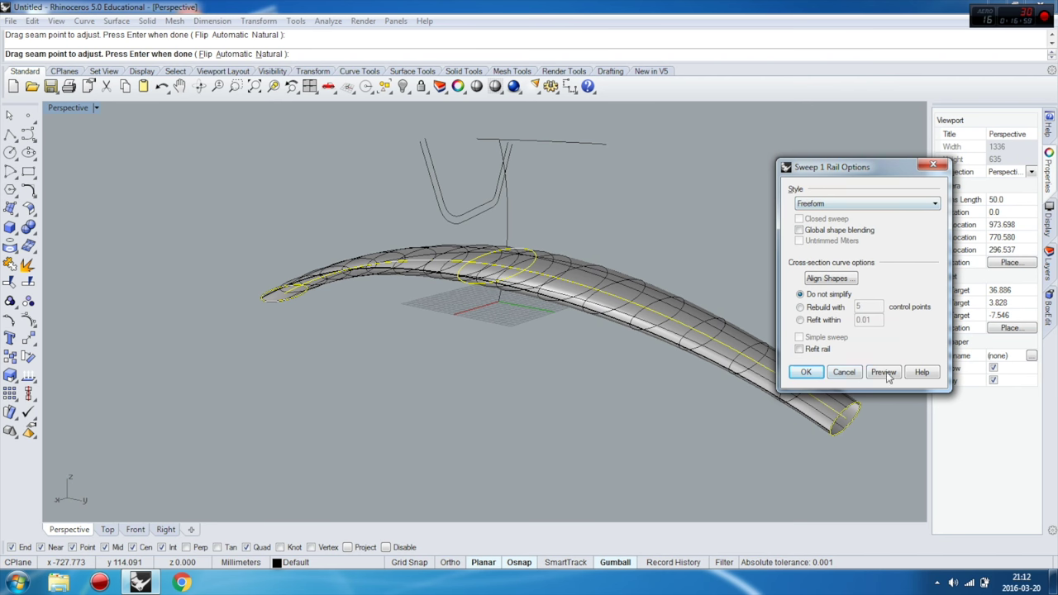
pyautogui.click(816, 372)
pyautogui.moveTo(664, 225)
pyautogui.mouseDown(button='right')
pyautogui.moveTo(685, 279)
pyautogui.moveTo(508, 306)
pyautogui.moveTo(621, 347)
pyautogui.moveTo(697, 256)
pyautogui.moveTo(687, 289)
pyautogui.moveTo(607, 265)
pyautogui.moveTo(685, 357)
pyautogui.mouseUp(button='right')
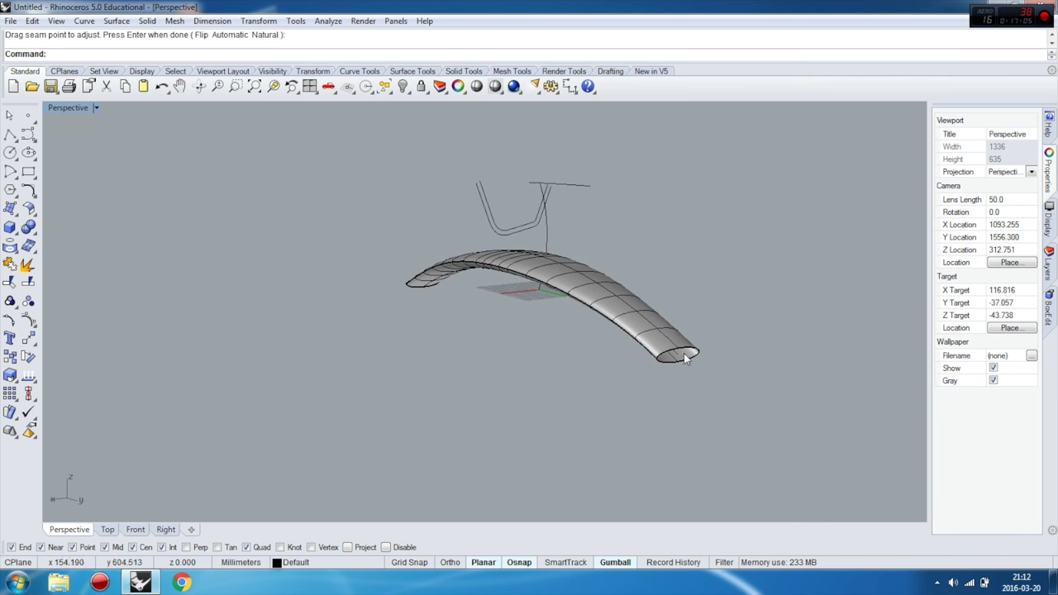
# Orbit around the swept arch and browse the solid and surface tool palettes.
pyautogui.scroll(5, 685, 358)
pyautogui.moveTo(341, 259); pyautogui.dragTo(574, 253, button='right')
pyautogui.scroll(-5, 573, 253)
pyautogui.moveTo(405, 269)
pyautogui.mouseDown(button='right')
pyautogui.moveTo(373, 286)
pyautogui.moveTo(296, 289)
pyautogui.moveTo(285, 273)
pyautogui.mouseUp(button='right')
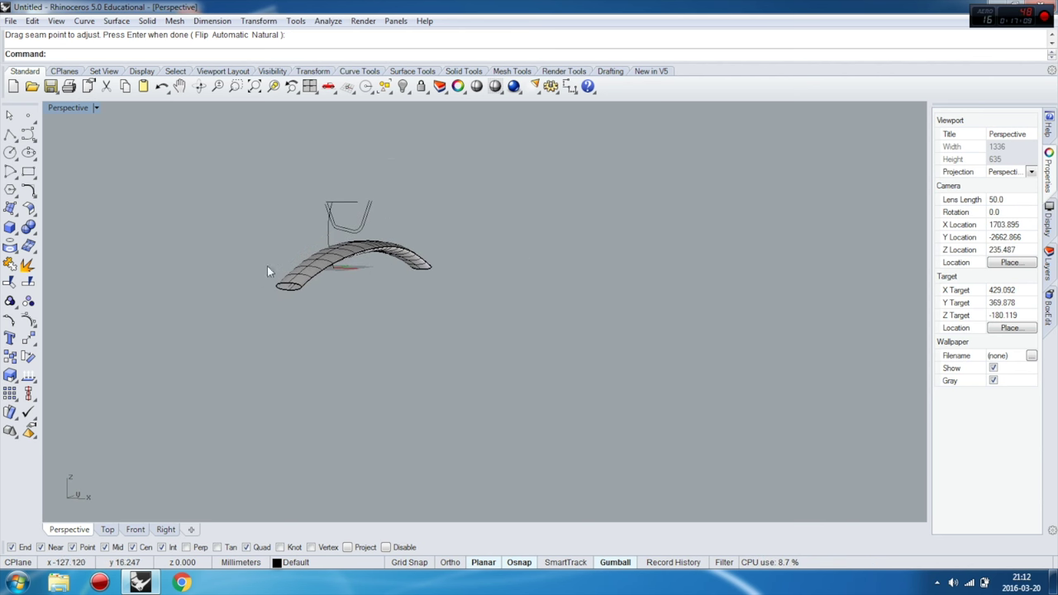
pyautogui.scroll(3, 285, 273)
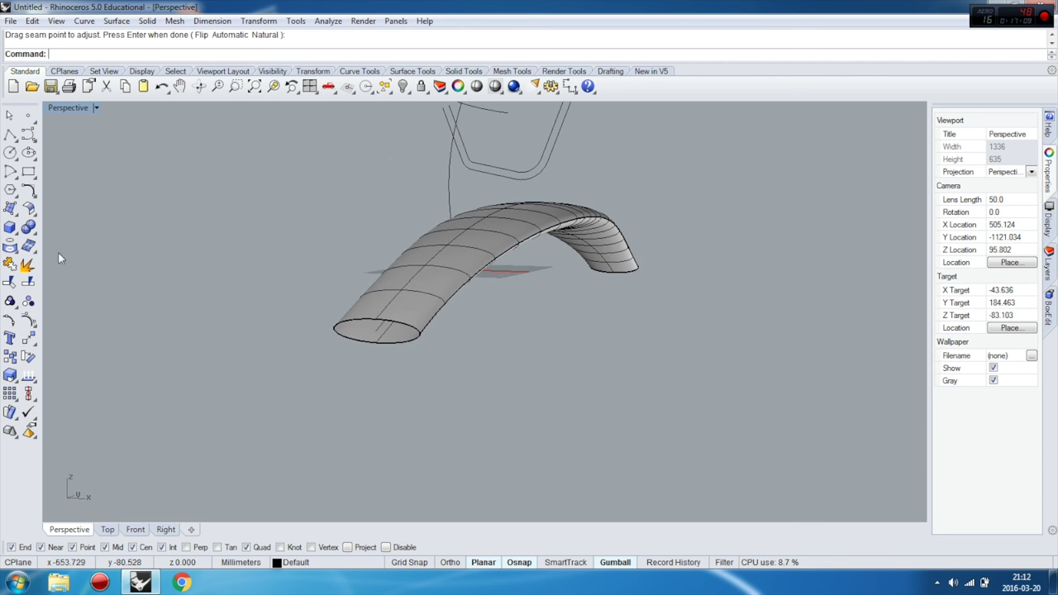
pyautogui.click(15, 232)
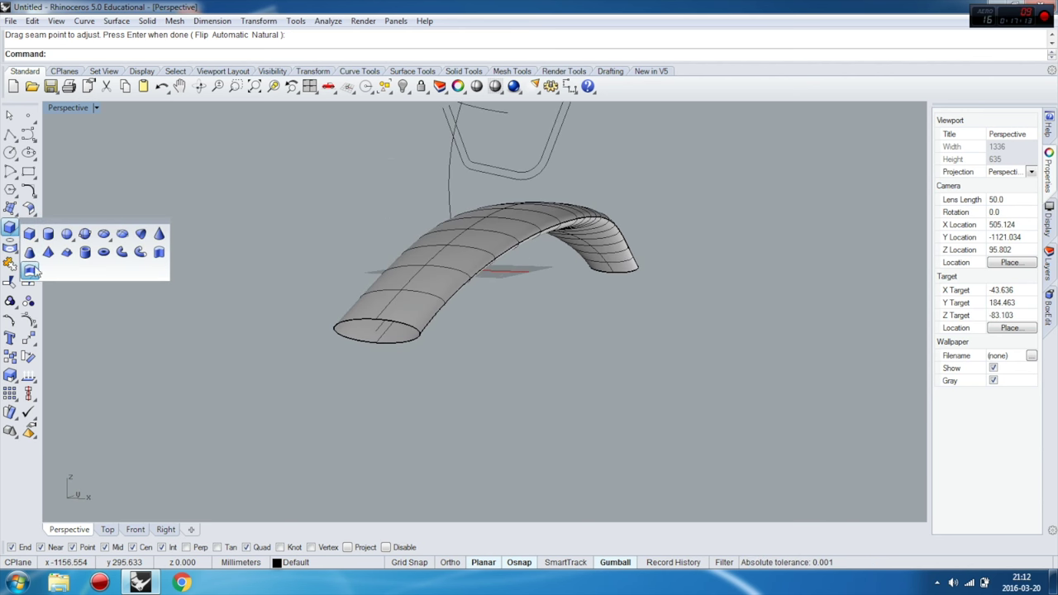
pyautogui.click(15, 211)
pyautogui.click(73, 175)
# Cap the tube's planar holes, then show the hidden chair seat again.
pyautogui.click(35, 237)
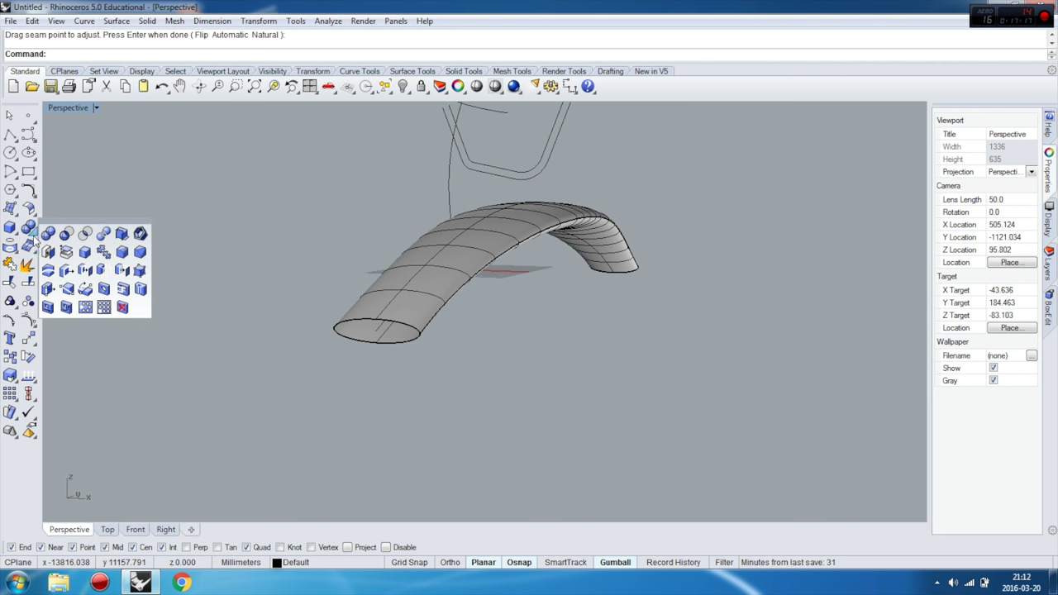
pyautogui.click(48, 252)
pyautogui.click(405, 266)
pyautogui.press('Return')
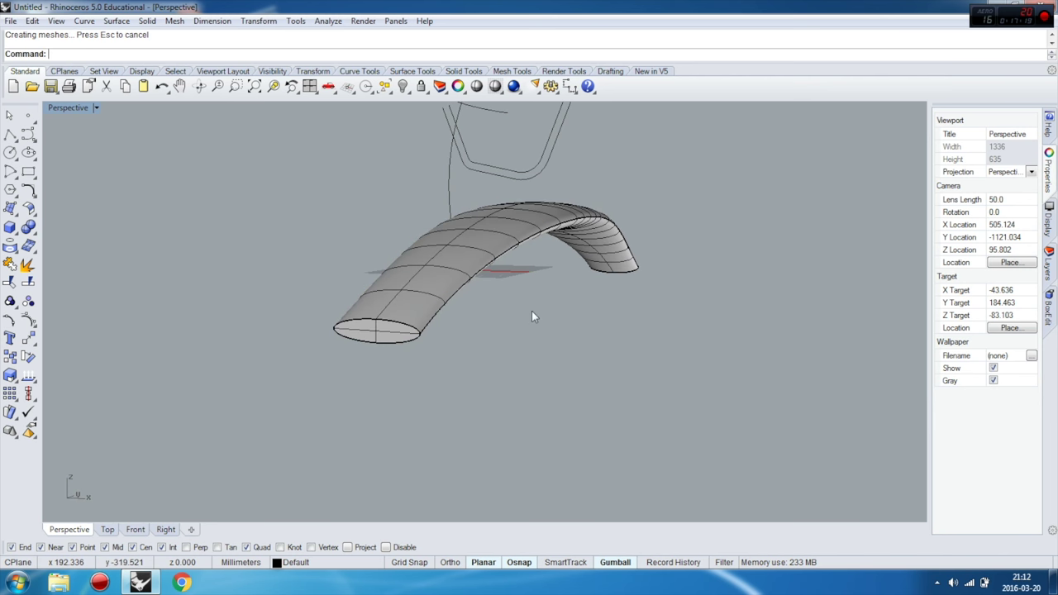
pyautogui.moveTo(633, 370); pyautogui.dragTo(552, 328, button='right')
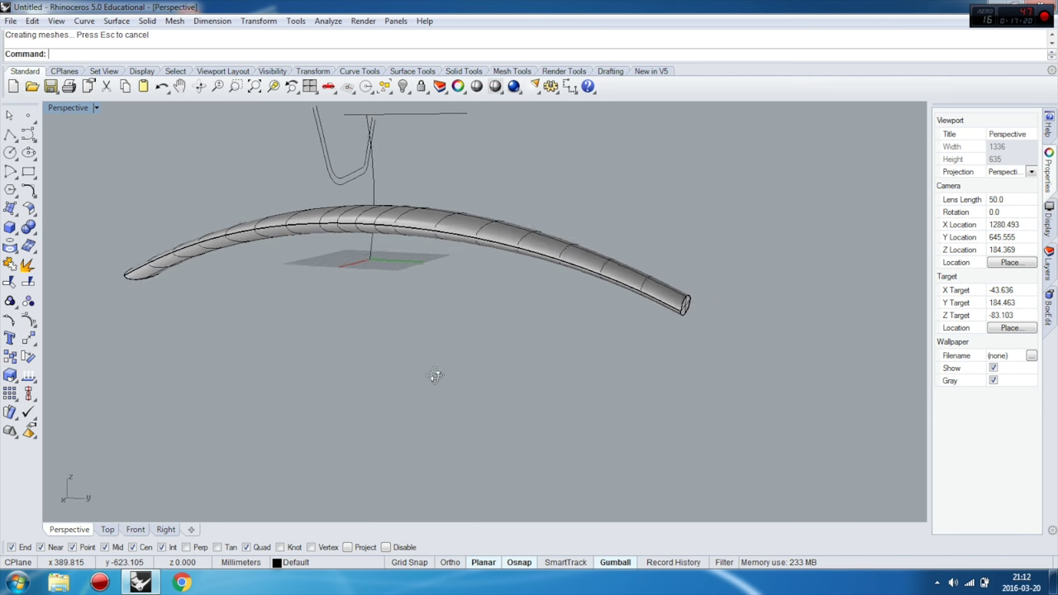
pyautogui.rightClick(403, 86)
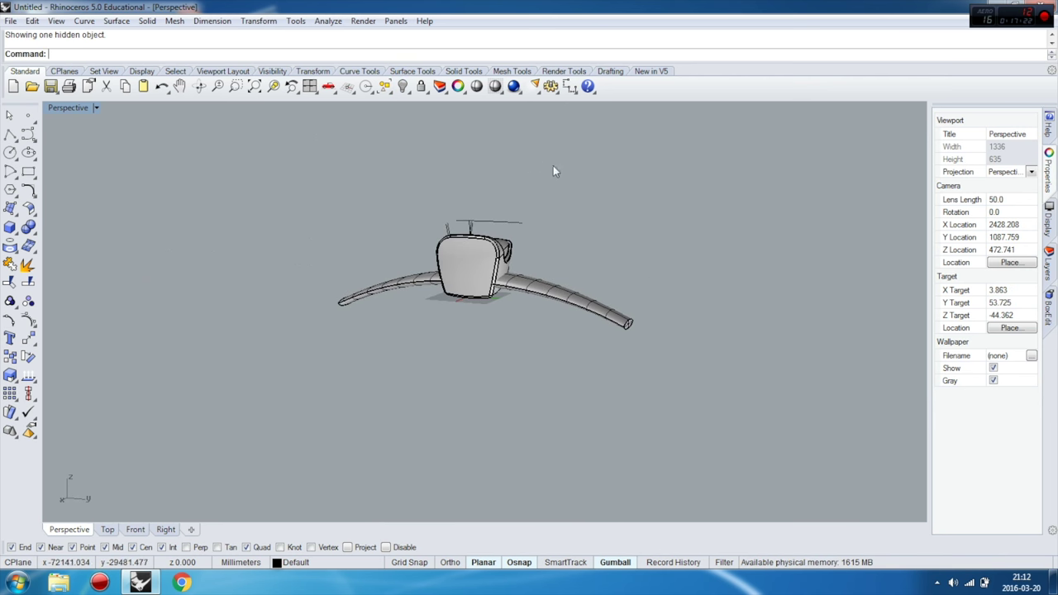
# Nudge the tube leg along X with the gumball's red arrow beneath the pod seat.
pyautogui.moveTo(532, 158); pyautogui.dragTo(600, 204, button='right')
pyautogui.scroll(5, 561, 309)
pyautogui.moveTo(561, 309); pyautogui.dragTo(556, 273, button='right')
pyautogui.click(437, 286)
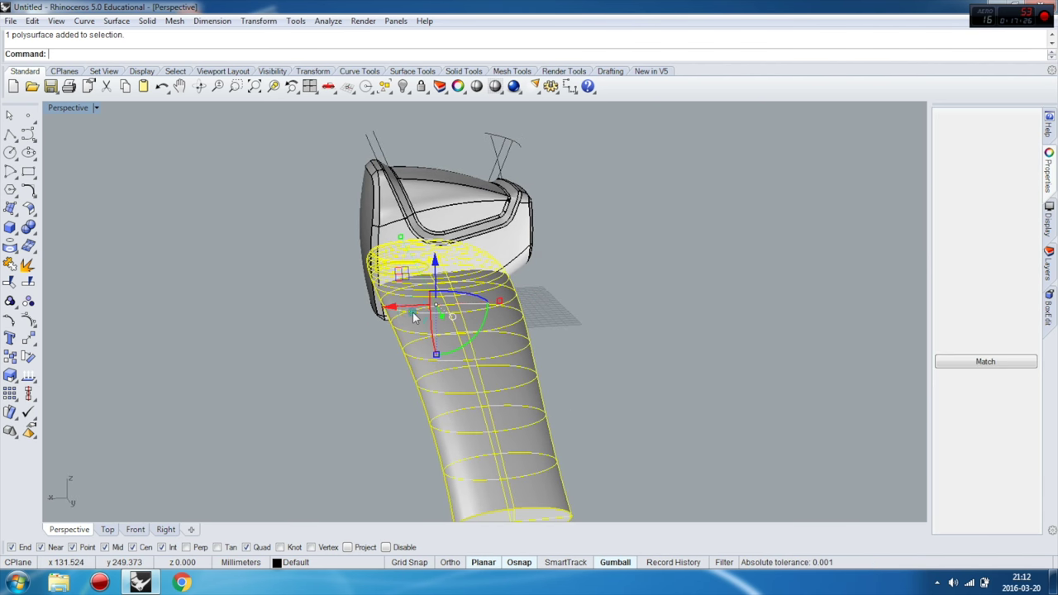
pyautogui.moveTo(500, 300); pyautogui.dragTo(521, 298)
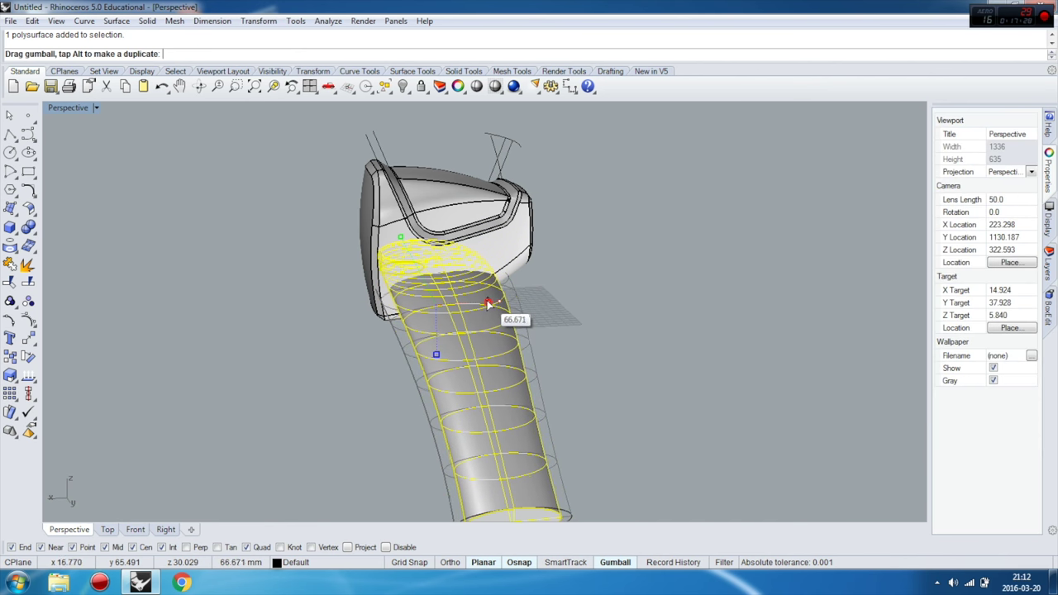
pyautogui.moveTo(520, 298)
pyautogui.mouseDown(button='right')
pyautogui.moveTo(537, 307)
pyautogui.moveTo(453, 326)
pyautogui.moveTo(525, 303)
pyautogui.mouseUp(button='right')
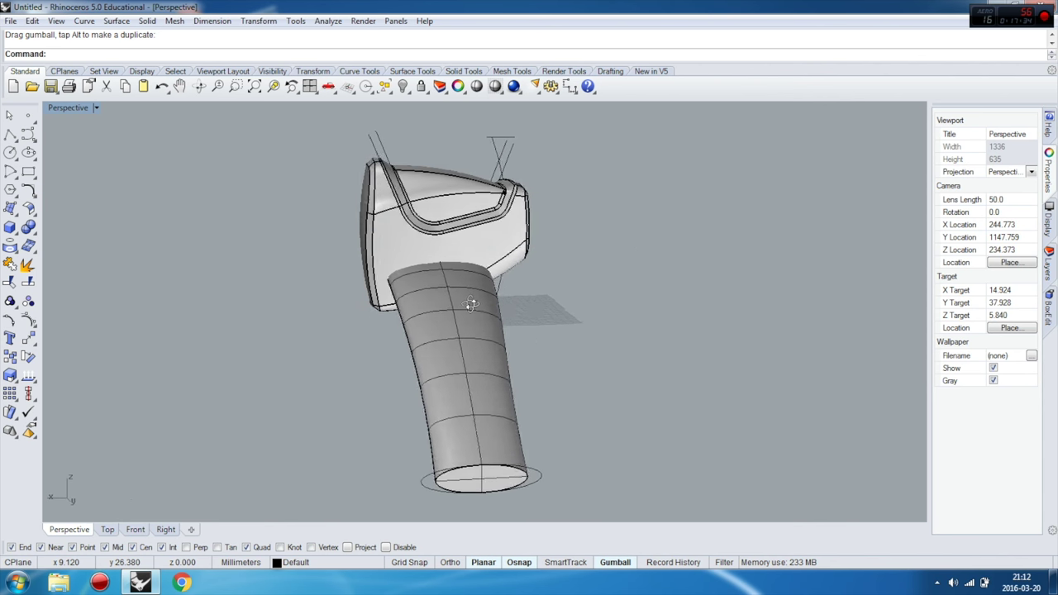
pyautogui.moveTo(526, 304); pyautogui.dragTo(437, 320, button='right')
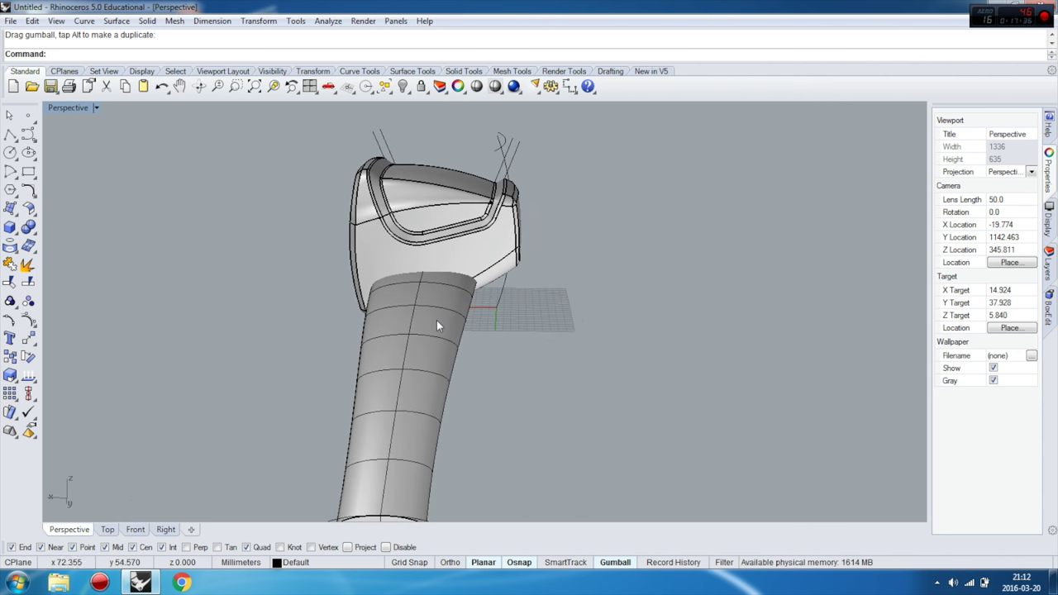
pyautogui.click(434, 327)
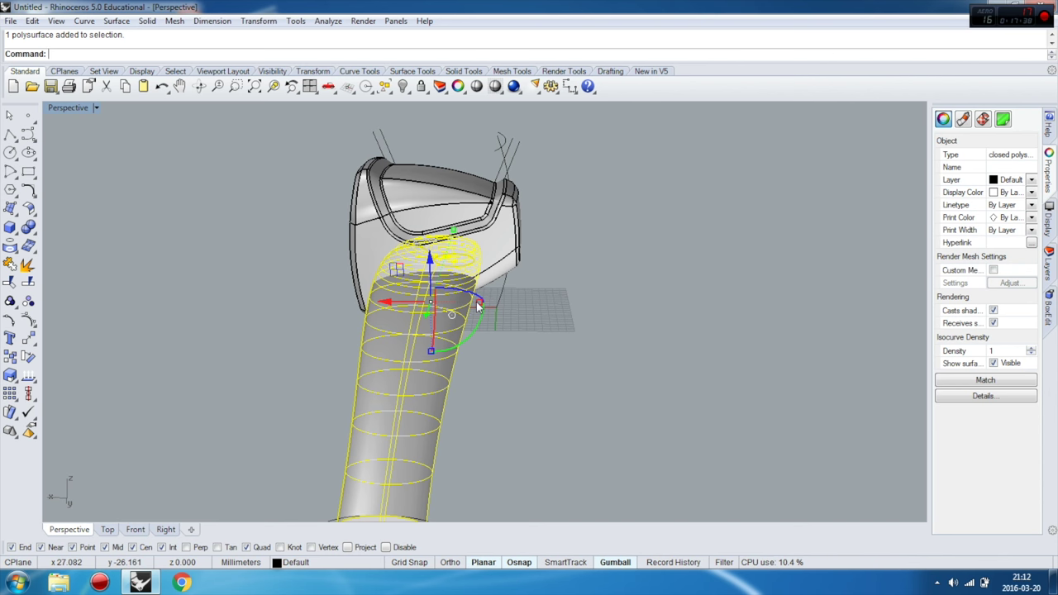
pyautogui.moveTo(479, 303); pyautogui.dragTo(471, 305)
pyautogui.click(578, 320)
pyautogui.moveTo(578, 320)
pyautogui.mouseDown(button='right')
pyautogui.moveTo(395, 365)
pyautogui.moveTo(347, 356)
pyautogui.mouseUp(button='right')
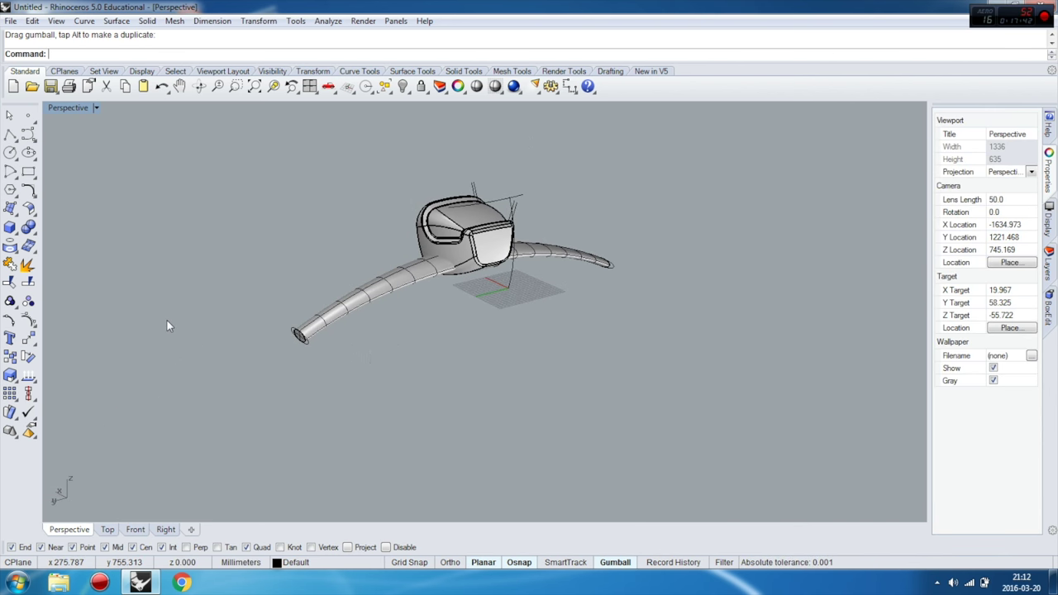
# Start an ellipsoid by diameter, beginning its first axis at the tube's free end.
pyautogui.click(33, 235)
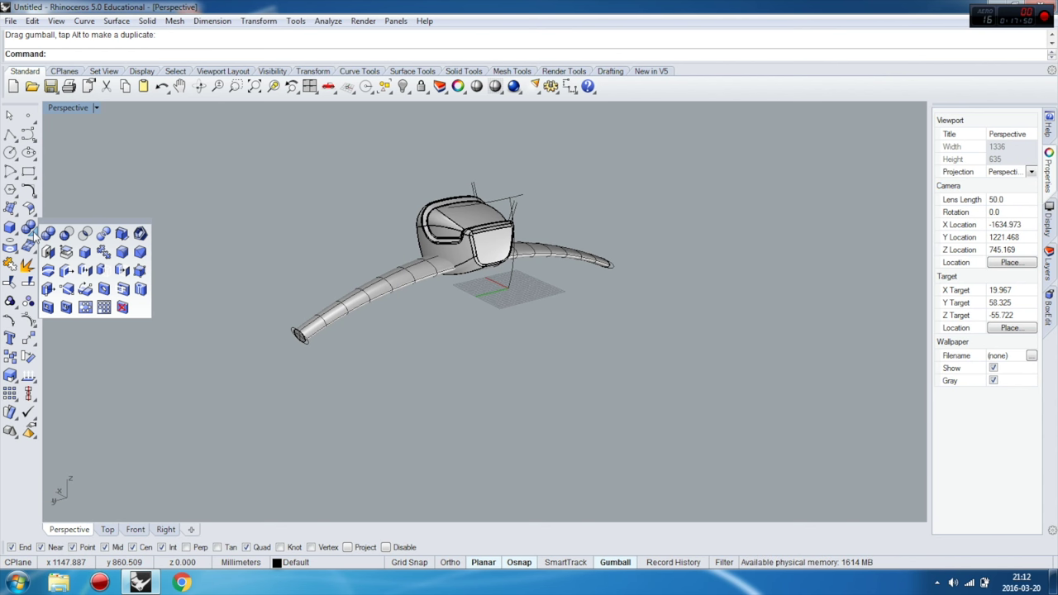
pyautogui.click(73, 176)
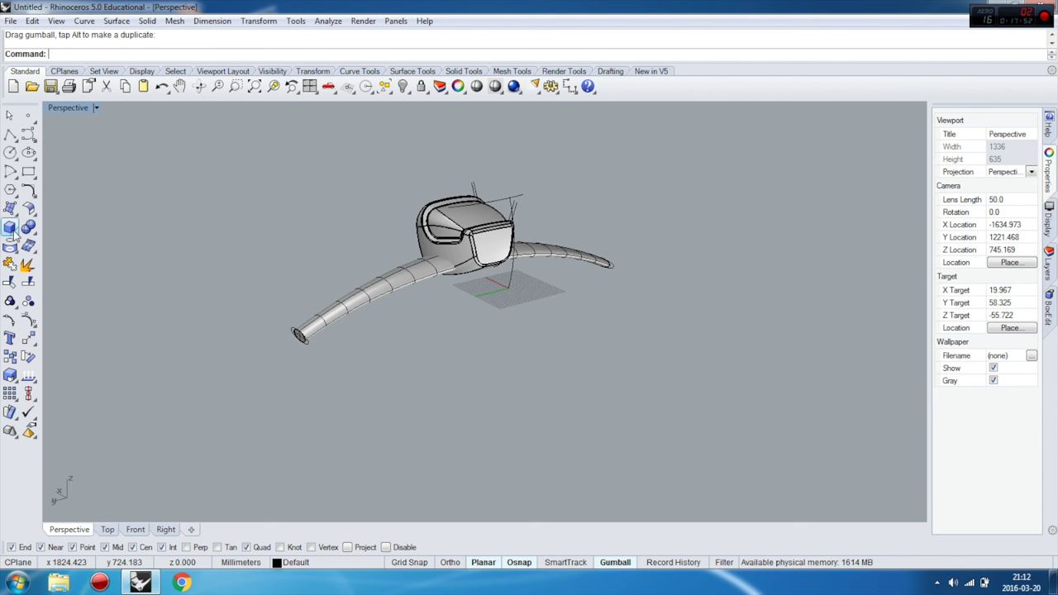
pyautogui.click(15, 235)
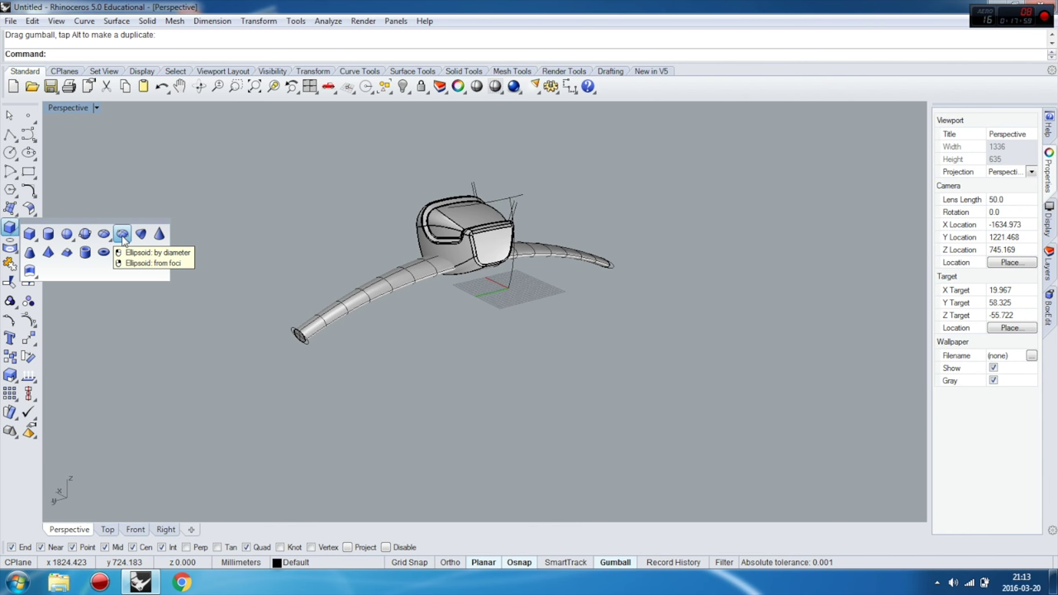
pyautogui.click(122, 235)
pyautogui.scroll(3, 314, 348)
pyautogui.scroll(3, 314, 342)
pyautogui.click(310, 325)
# With Ortho on, set the remaining axes to form a long cigar-shaped ellipsoid, then select it.
pyautogui.scroll(-4, 310, 325)
pyautogui.scroll(-3, 437, 339)
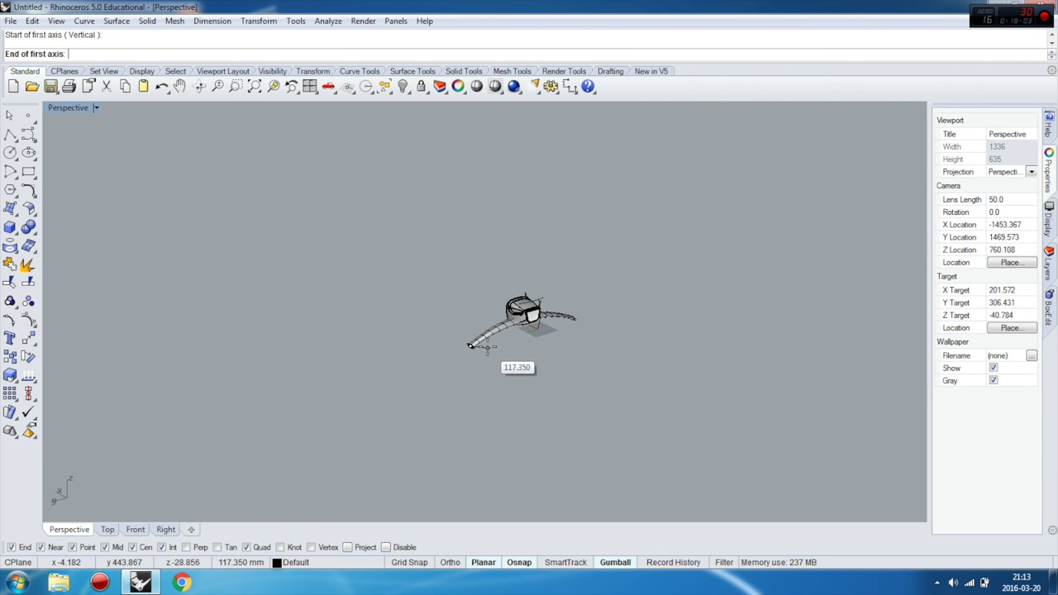
pyautogui.press('F8')
pyautogui.keyDown('shift'); pyautogui.click(330, 264); pyautogui.keyUp('shift')
pyautogui.click(372, 279)
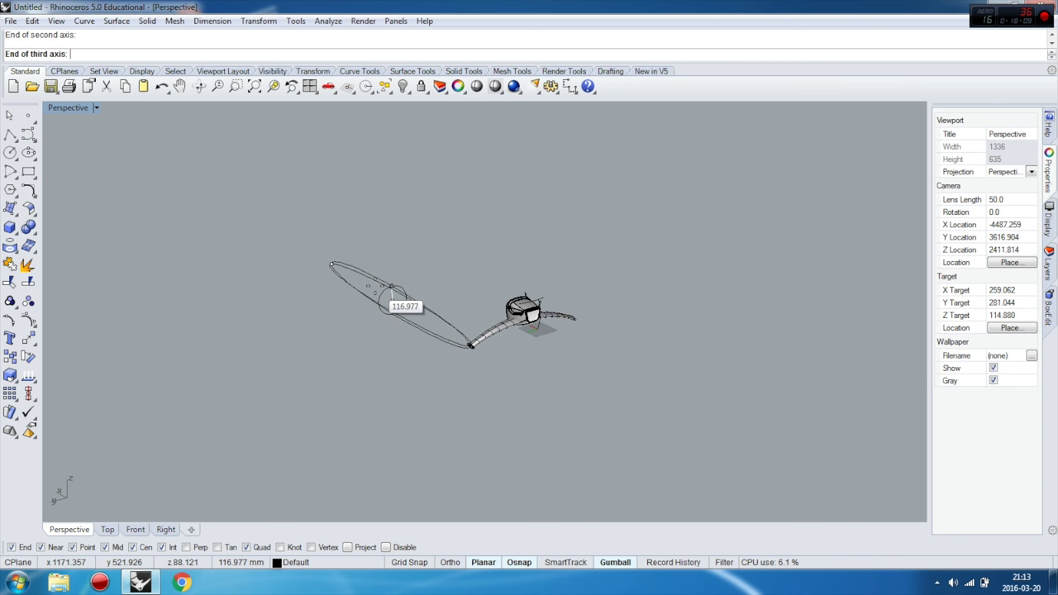
pyautogui.click(392, 289)
pyautogui.moveTo(379, 353); pyautogui.dragTo(276, 330, button='right')
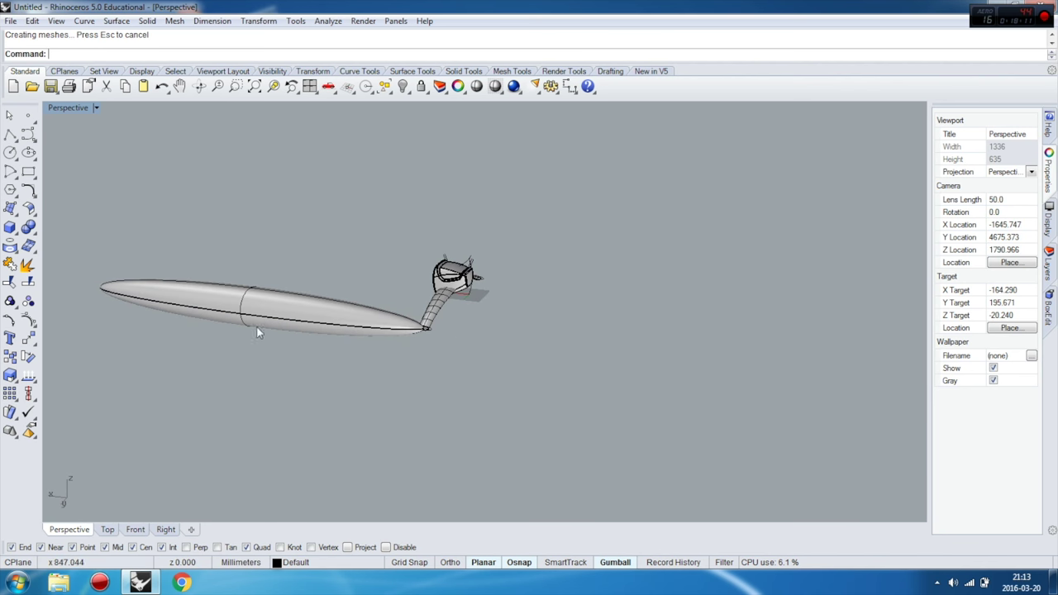
pyautogui.scroll(3, 276, 330)
pyautogui.click(368, 300)
# Slide the ellipsoid along the x axis toward the leg's lower end.
pyautogui.moveTo(250, 304); pyautogui.dragTo(488, 306)
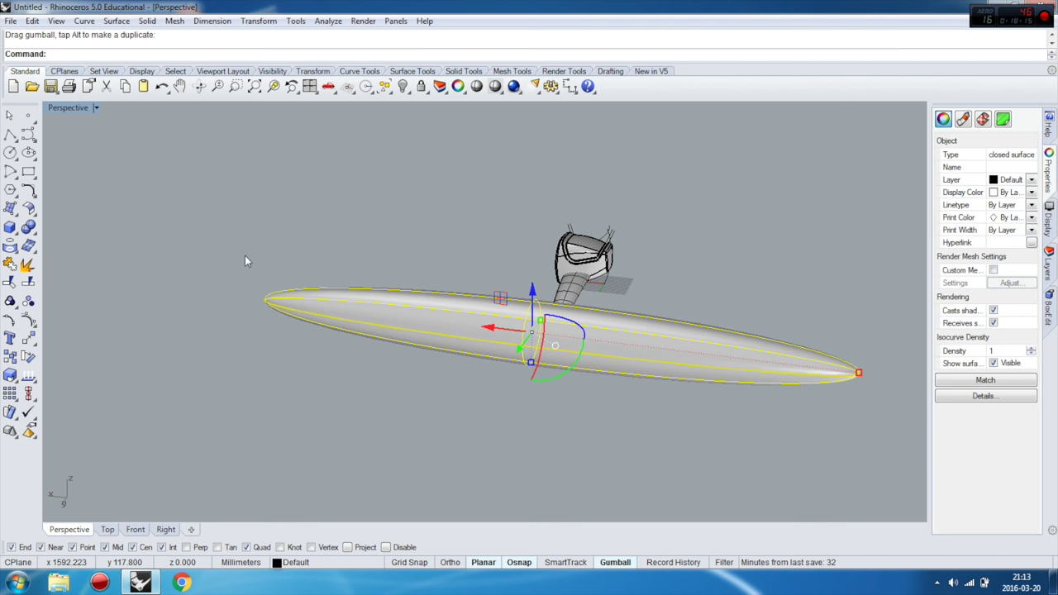
pyautogui.moveTo(218, 262); pyautogui.dragTo(375, 242, button='right')
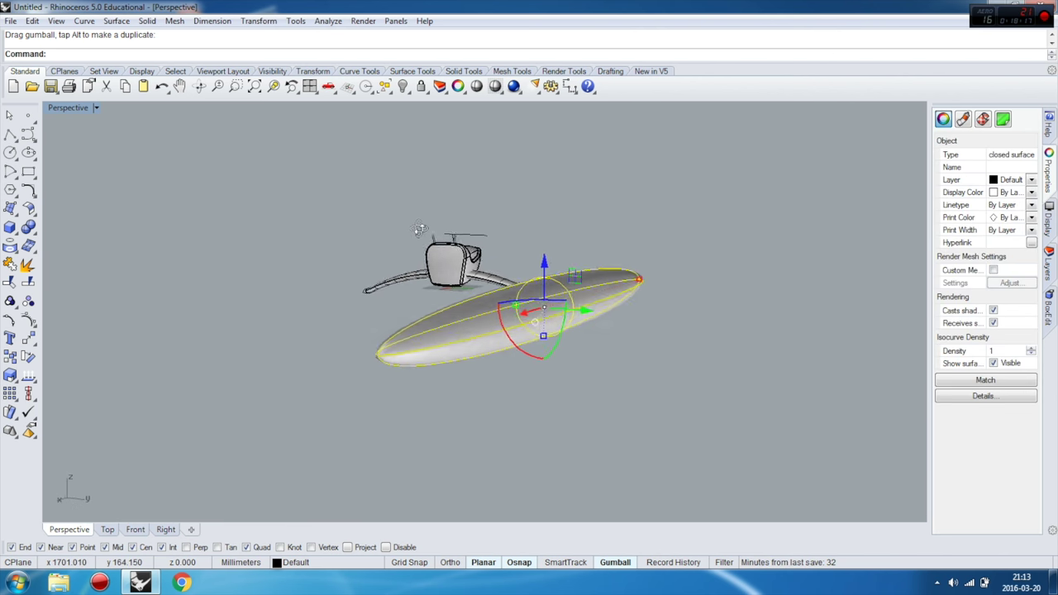
pyautogui.scroll(2, 520, 343)
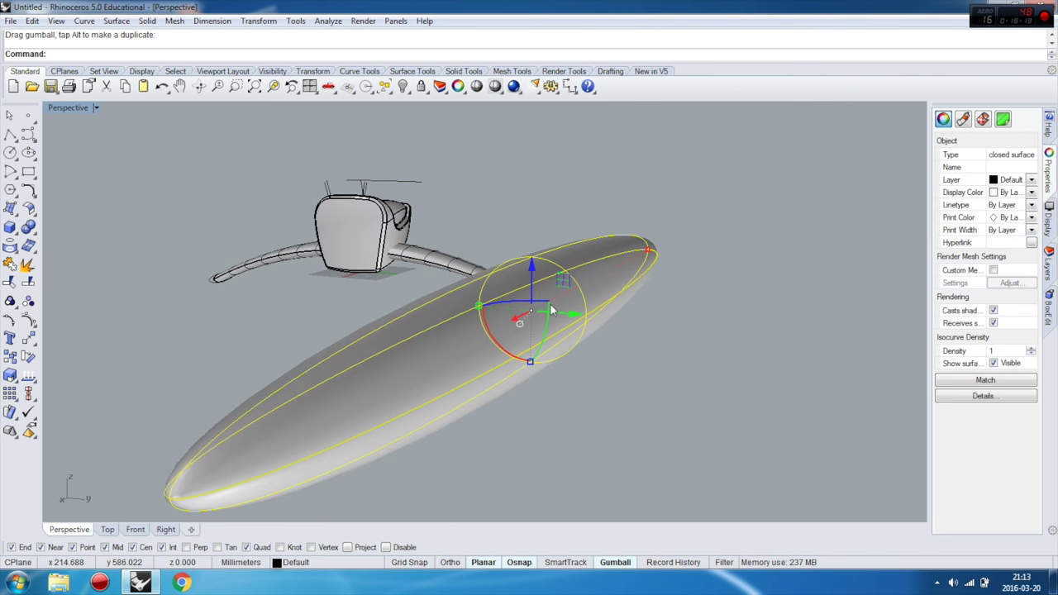
pyautogui.scroll(1, 521, 344)
pyautogui.scroll(2, 520, 343)
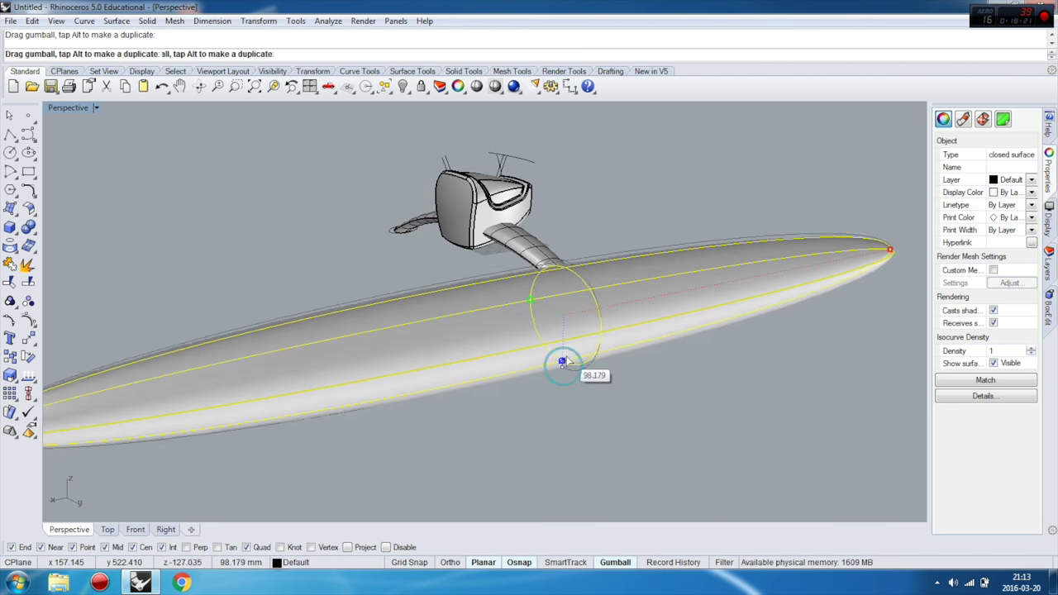
pyautogui.scroll(2, 532, 306)
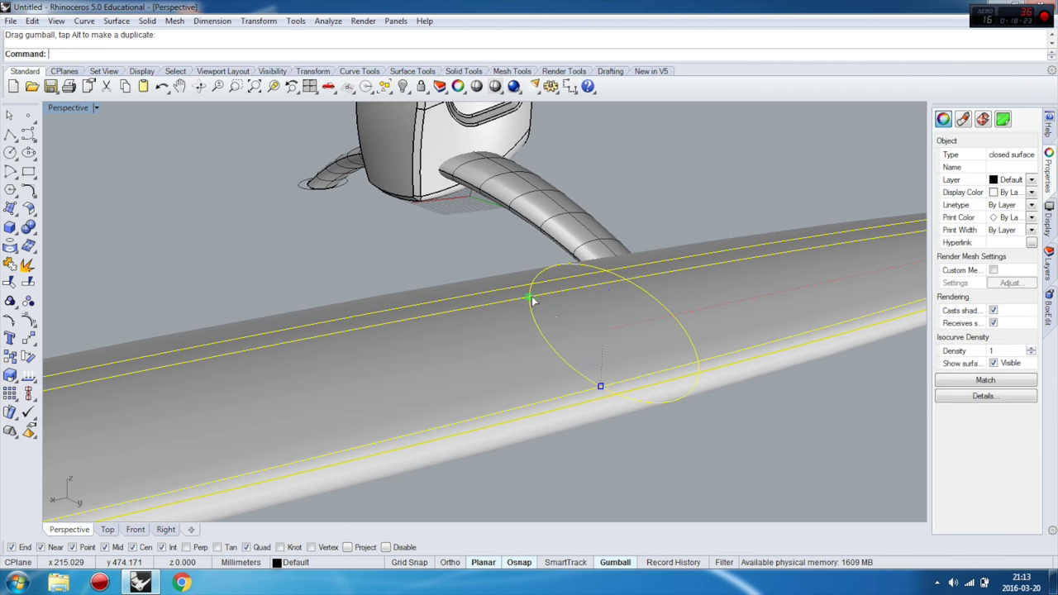
# Tilt the ellipsoid about 11° and shorten it from its tip.
pyautogui.moveTo(533, 302); pyautogui.dragTo(591, 325)
pyautogui.scroll(-4, 612, 348)
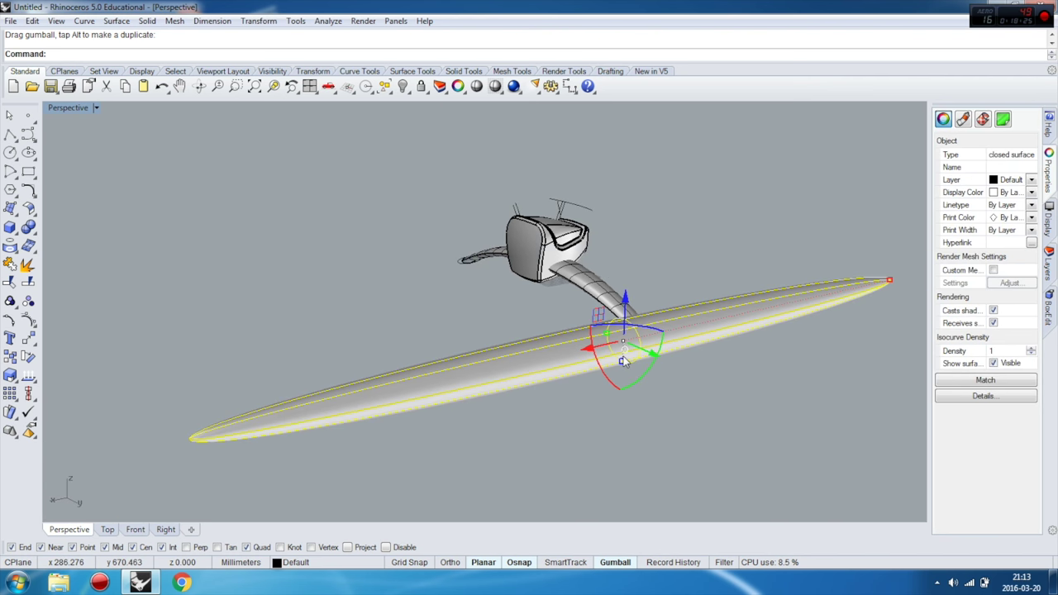
pyautogui.moveTo(624, 364); pyautogui.dragTo(662, 351)
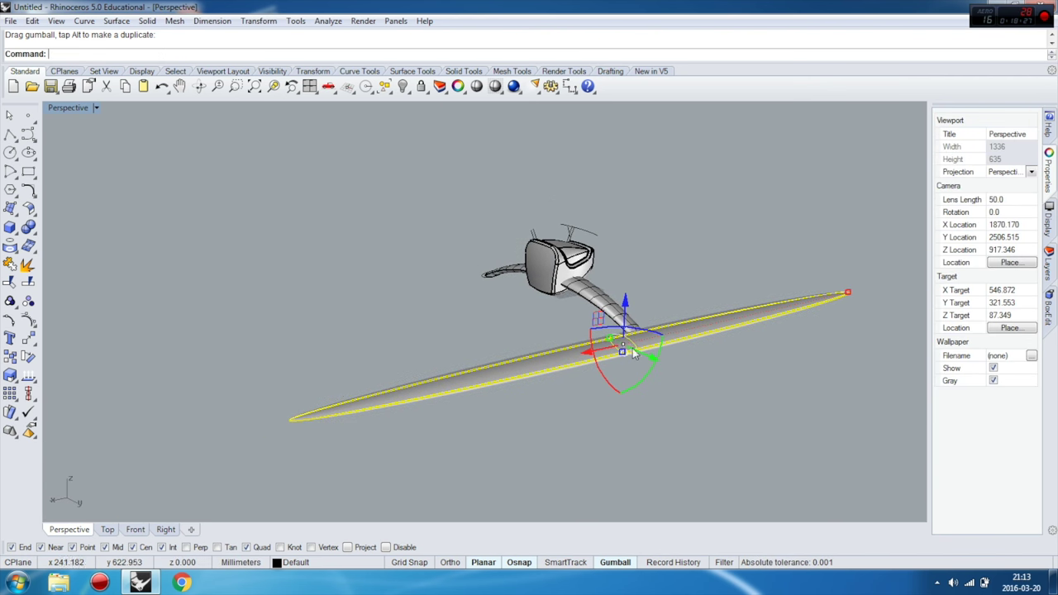
pyautogui.moveTo(846, 295); pyautogui.dragTo(738, 324)
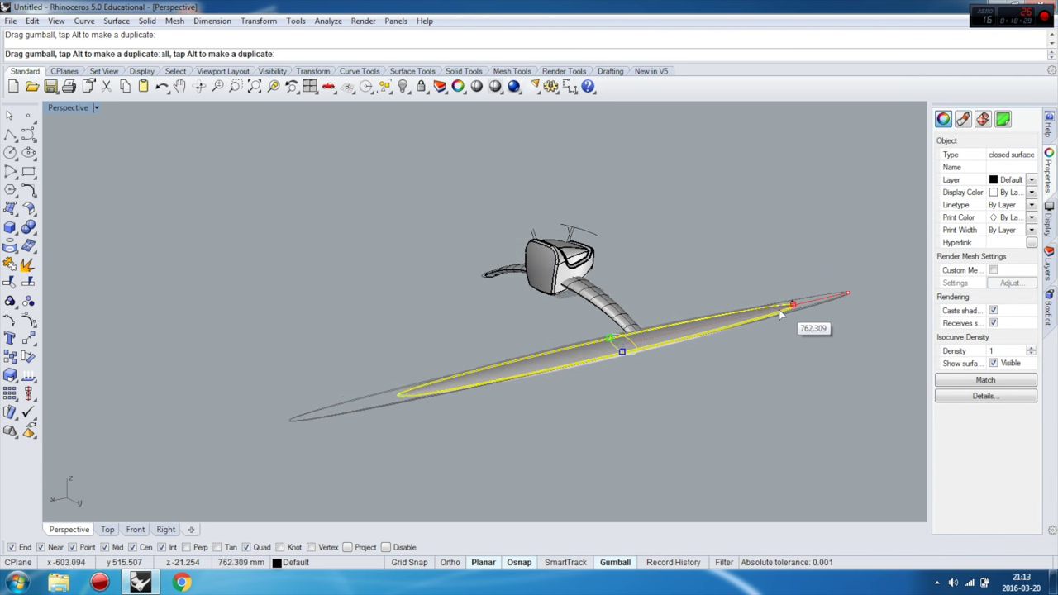
pyautogui.click(686, 418)
# Re-frame the view and drag the ellipsoid's gumball to adjust it.
pyautogui.scroll(3, 631, 359)
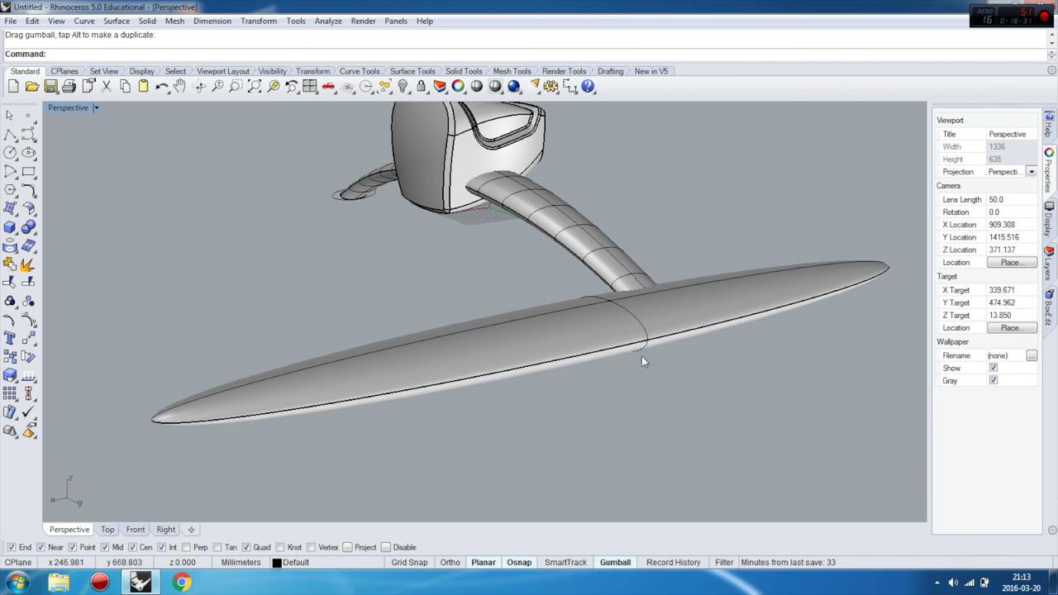
pyautogui.scroll(-3, 635, 352)
pyautogui.moveTo(640, 377); pyautogui.dragTo(583, 364, button='right')
pyautogui.click(584, 364)
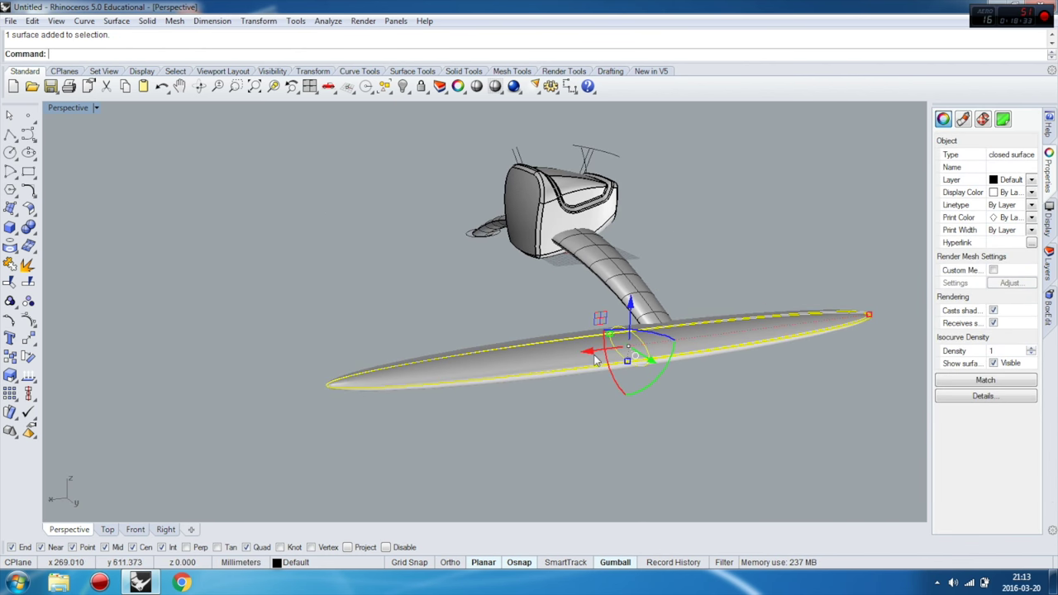
pyautogui.moveTo(594, 353); pyautogui.dragTo(662, 363)
pyautogui.press('Escape')
# Move the ellipsoid along y toward the leg end.
pyautogui.moveTo(662, 364); pyautogui.dragTo(589, 291, button='right')
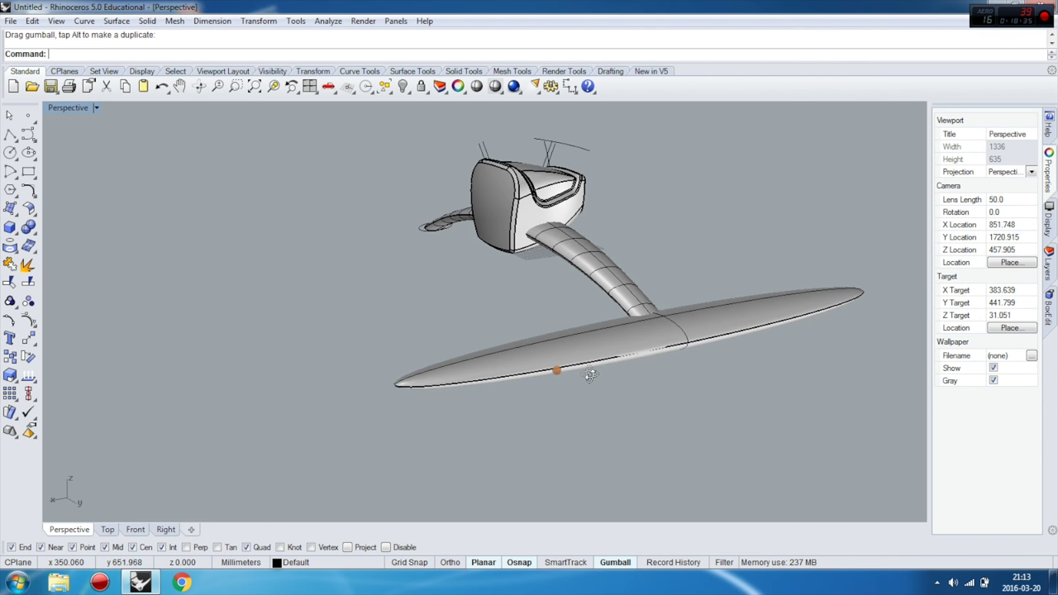
pyautogui.scroll(2, 589, 291)
pyautogui.click(576, 323)
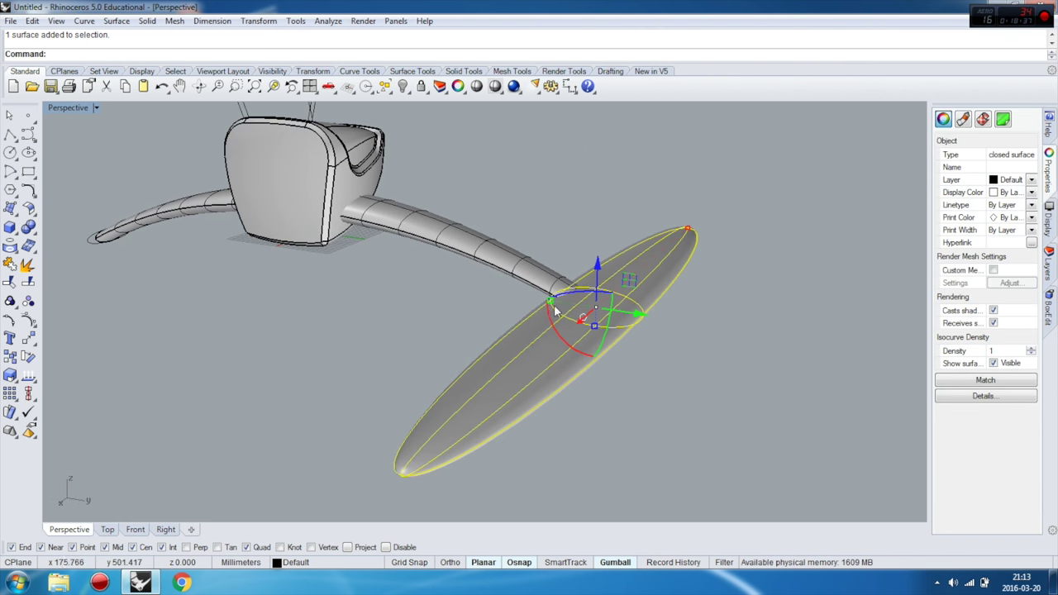
pyautogui.moveTo(636, 314); pyautogui.dragTo(537, 311)
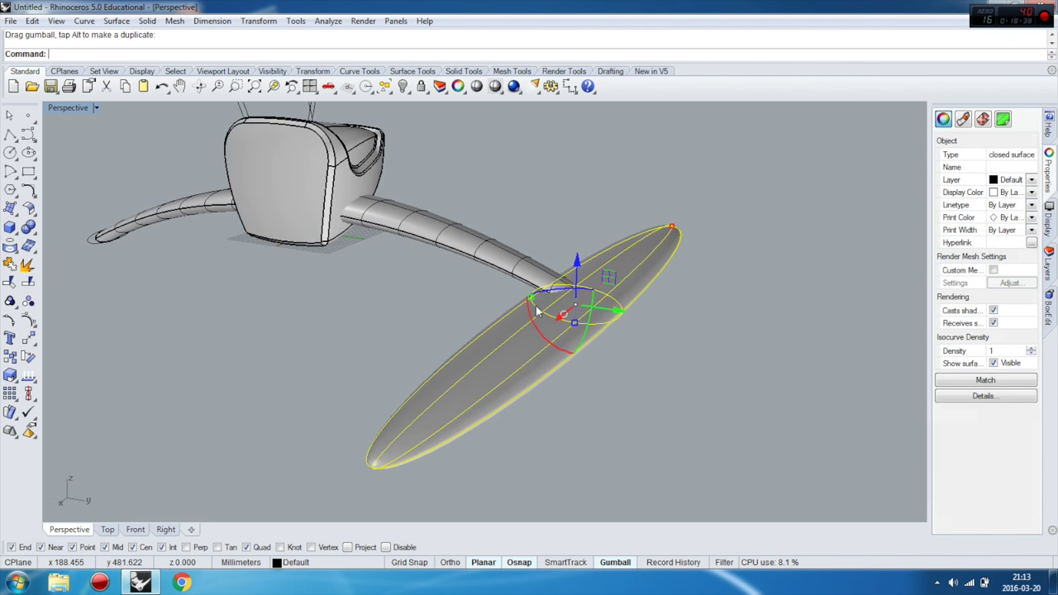
pyautogui.press('Escape')
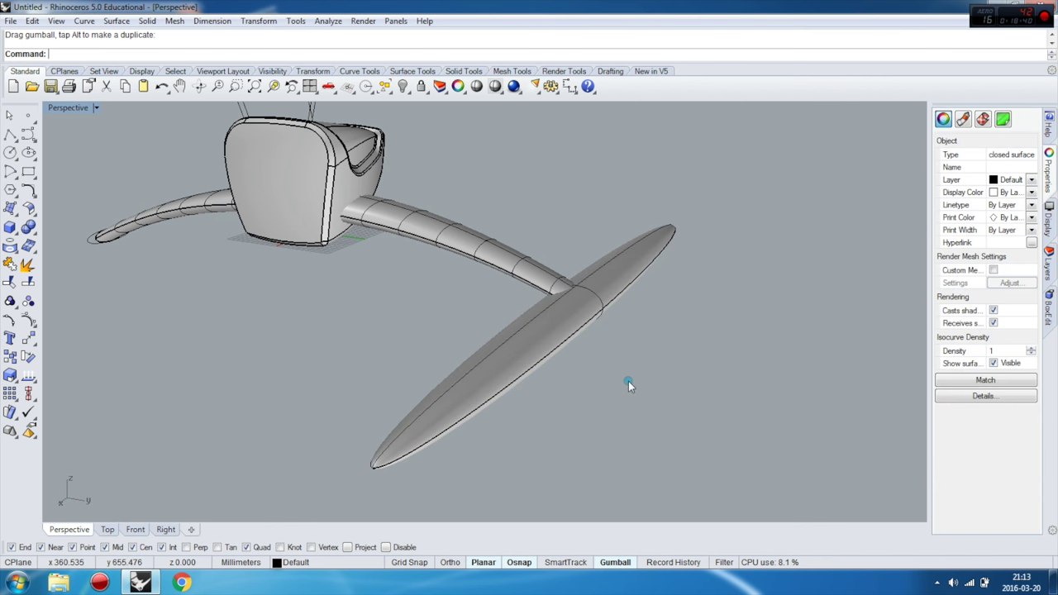
# Nudge the ellipsoid slightly along y, then orbit to check leg and foot.
pyautogui.moveTo(628, 383); pyautogui.dragTo(609, 377, button='right')
pyautogui.scroll(3, 609, 377)
pyautogui.click(579, 331)
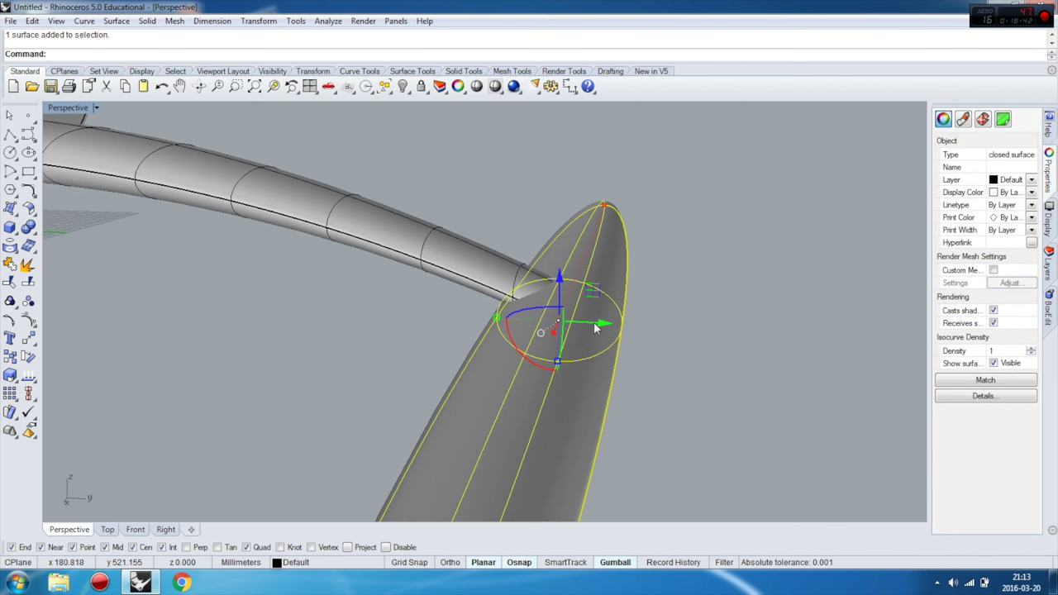
pyautogui.moveTo(599, 322); pyautogui.dragTo(583, 328)
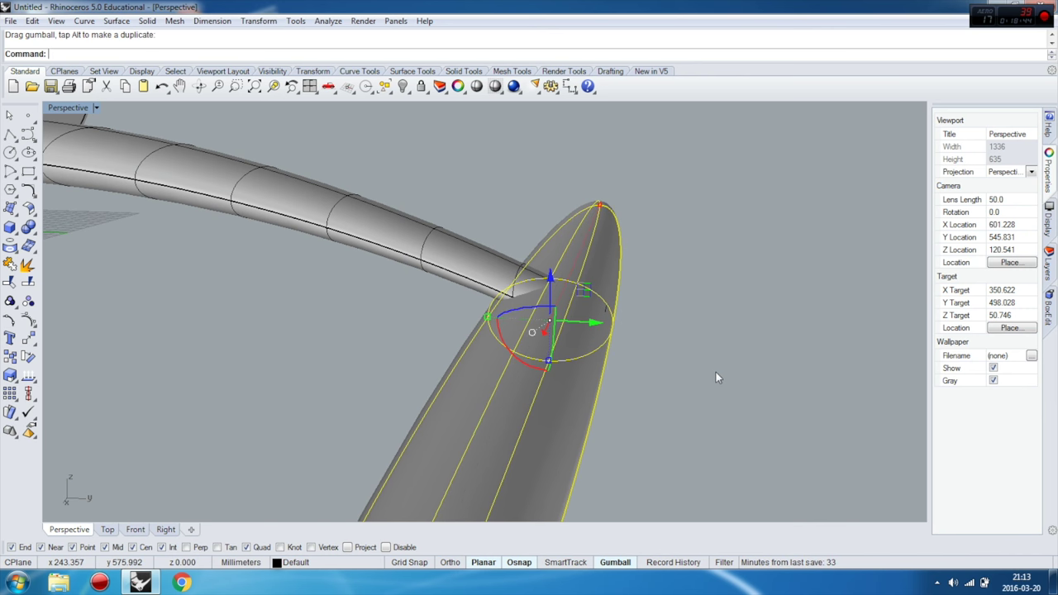
pyautogui.press('Escape')
pyautogui.moveTo(716, 372); pyautogui.dragTo(657, 369, button='right')
pyautogui.scroll(-5, 688, 314)
pyautogui.moveTo(711, 315); pyautogui.dragTo(637, 312, button='right')
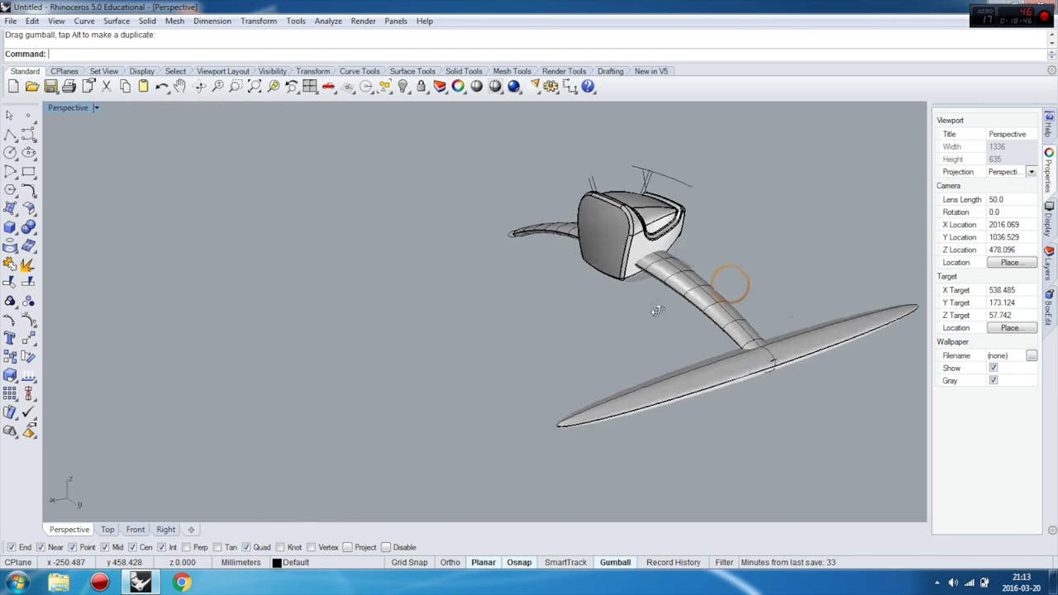